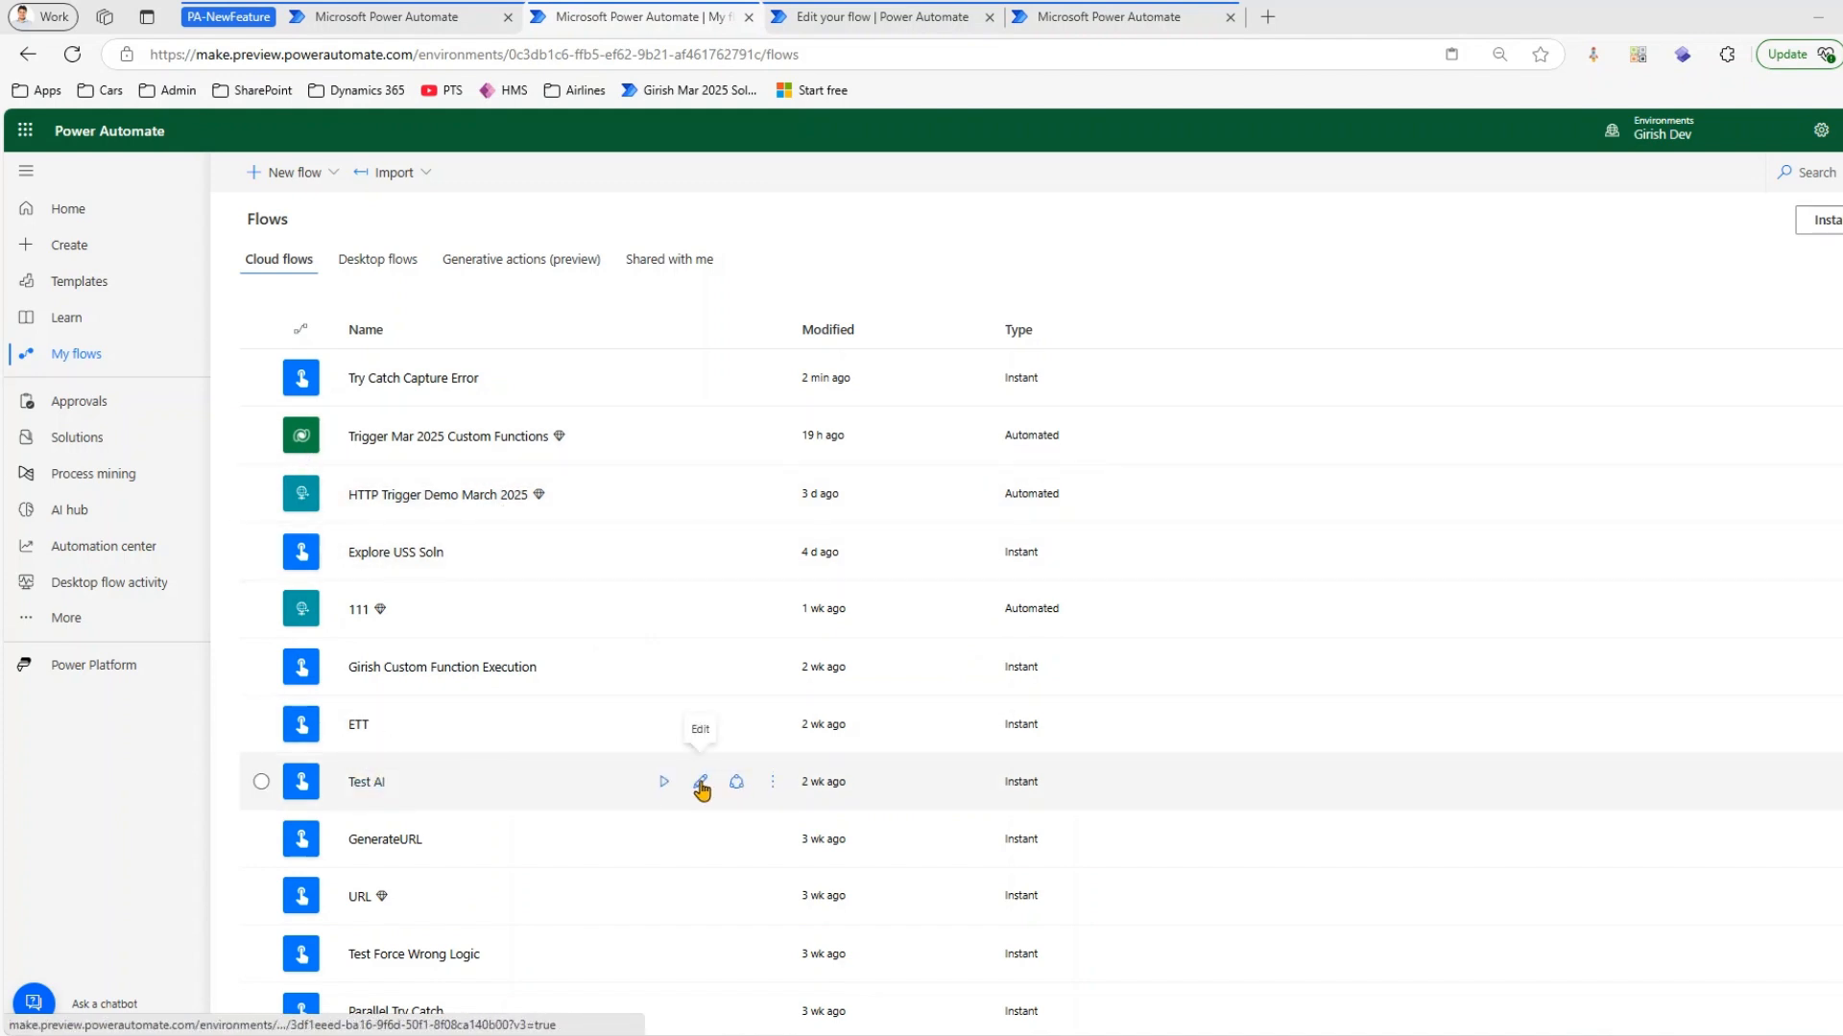
Open the Test AI flow's successful Feb 25, 09:07 AM run, check its Resubmit and Cancel commands, and return to the flow details
left_click(366, 782)
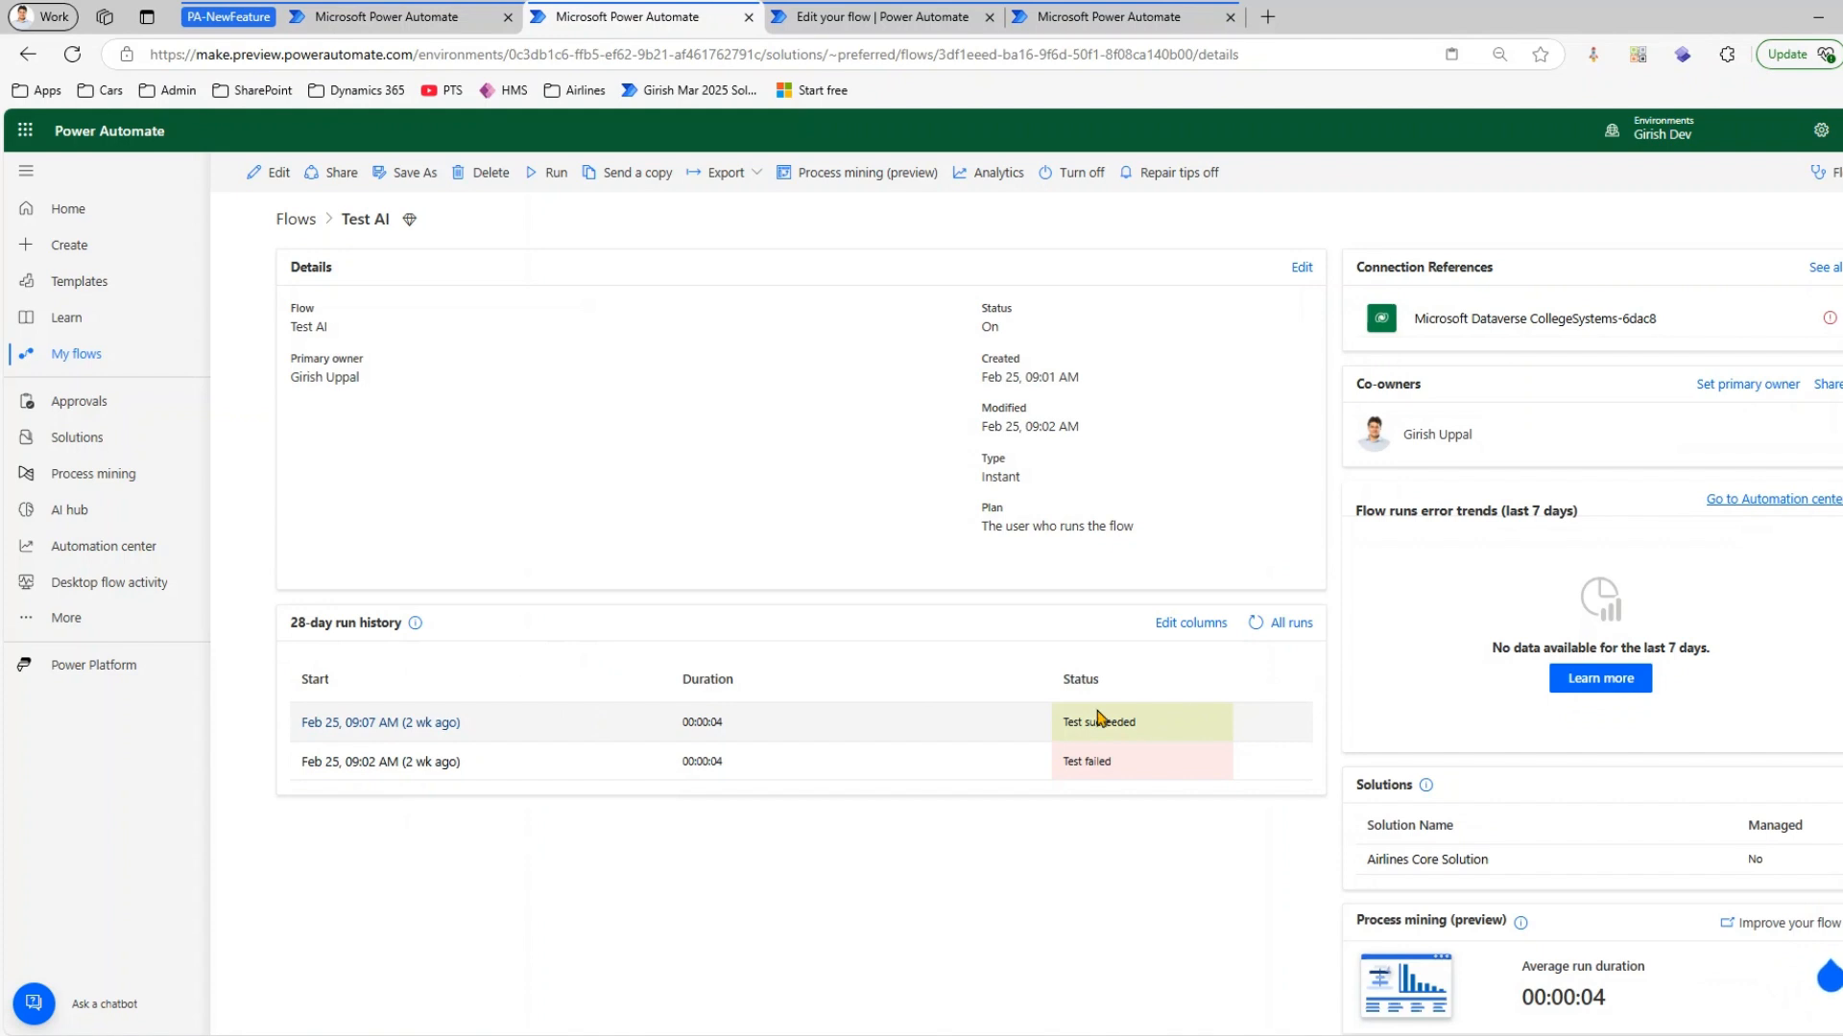
left_click(407, 727)
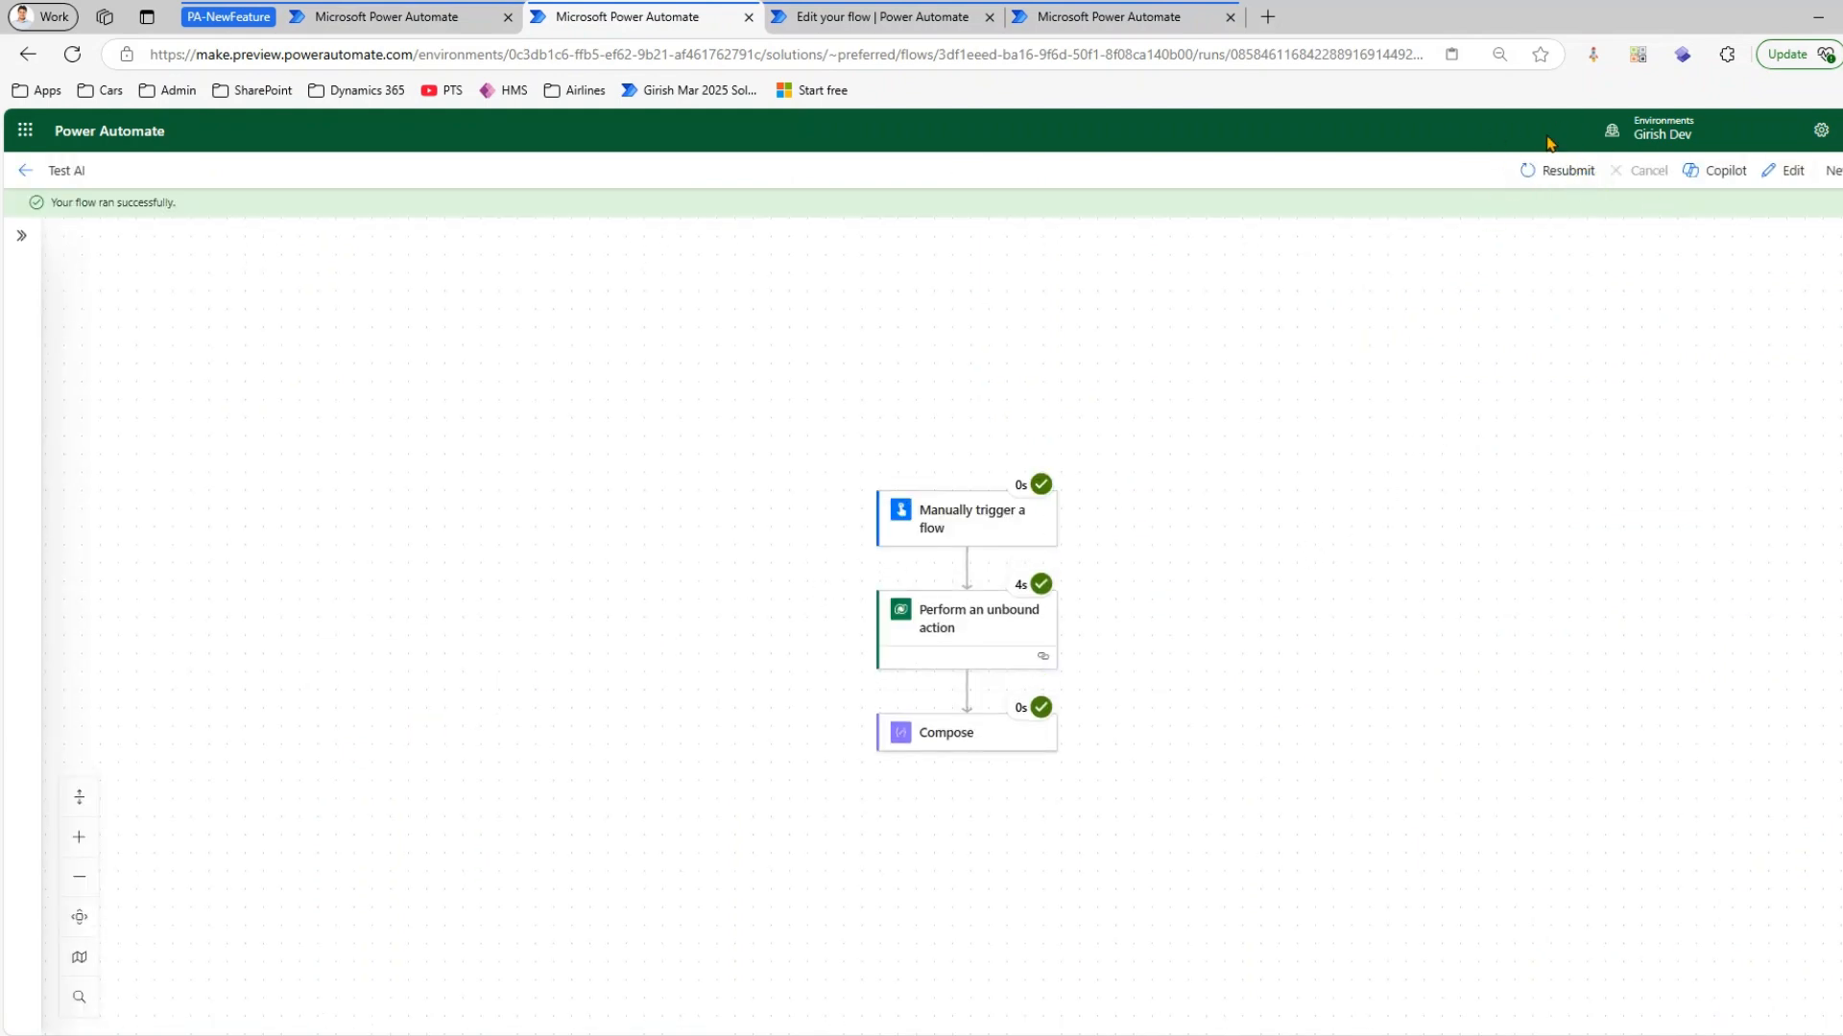
mouse_move(1576, 152)
left_mouse_down()
mouse_move(1545, 226)
mouse_move(1563, 154)
left_mouse_up()
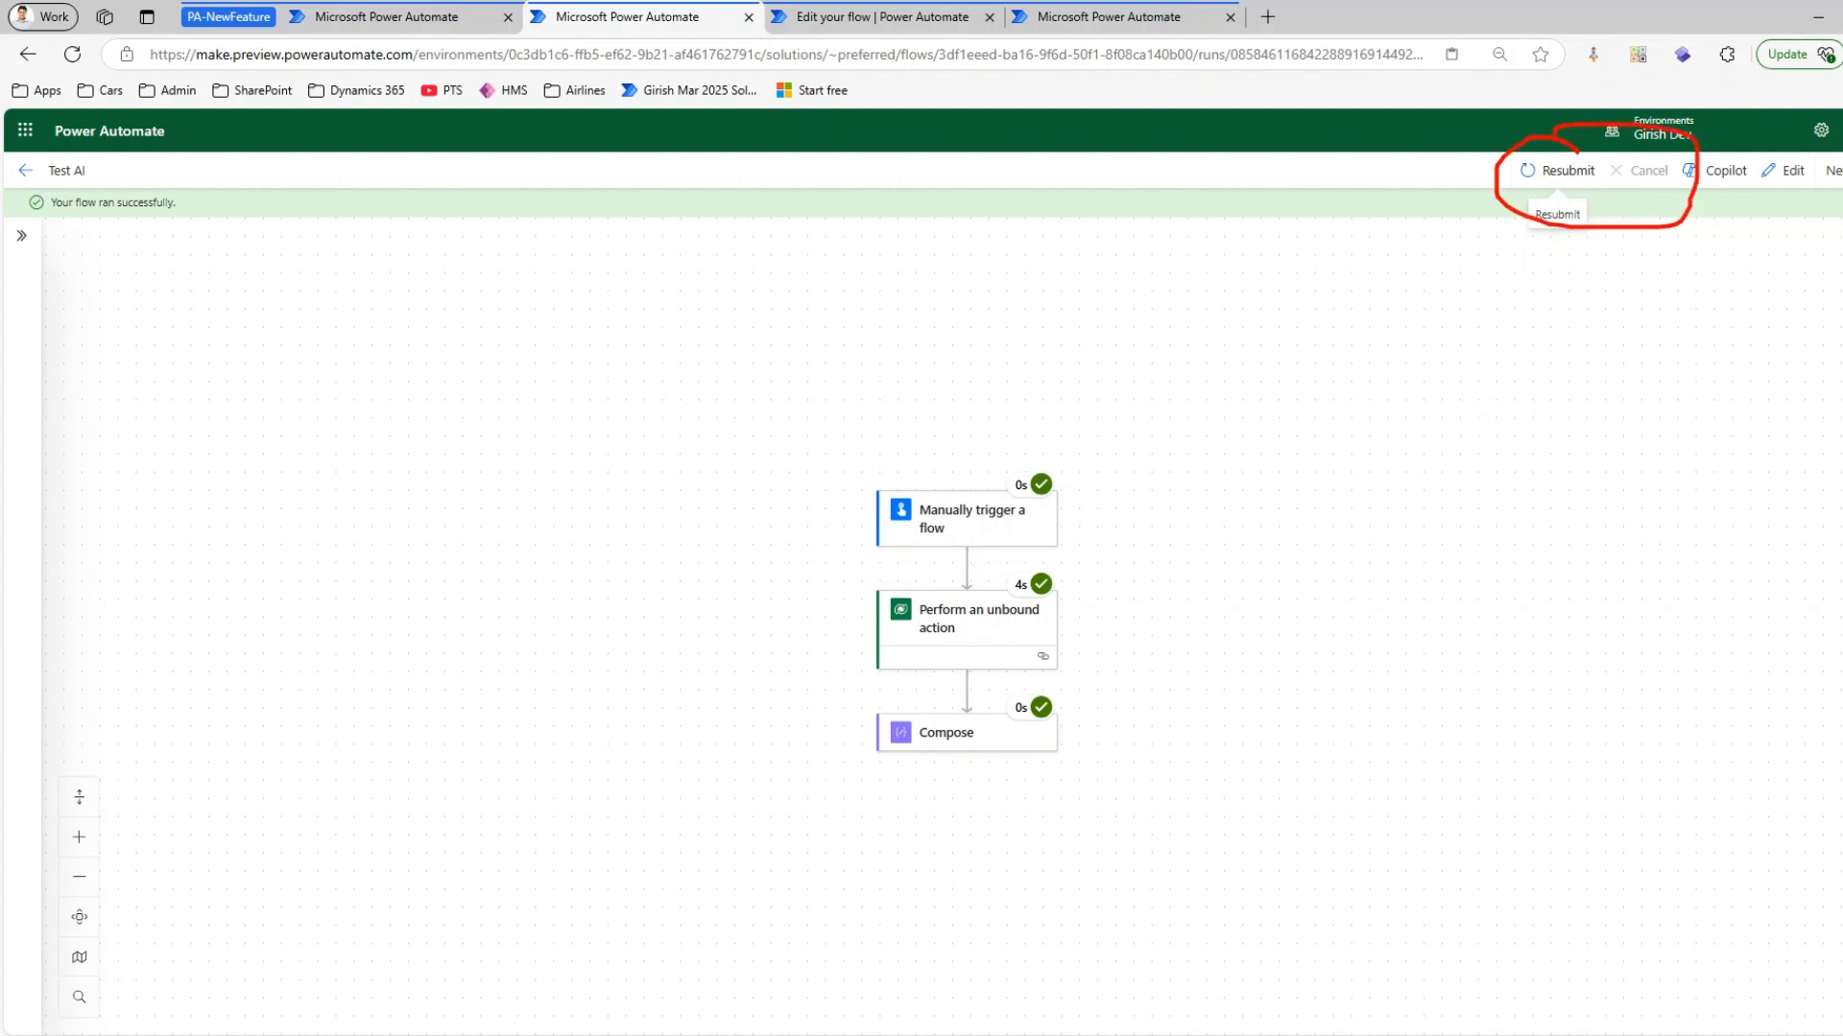
left_click(24, 171)
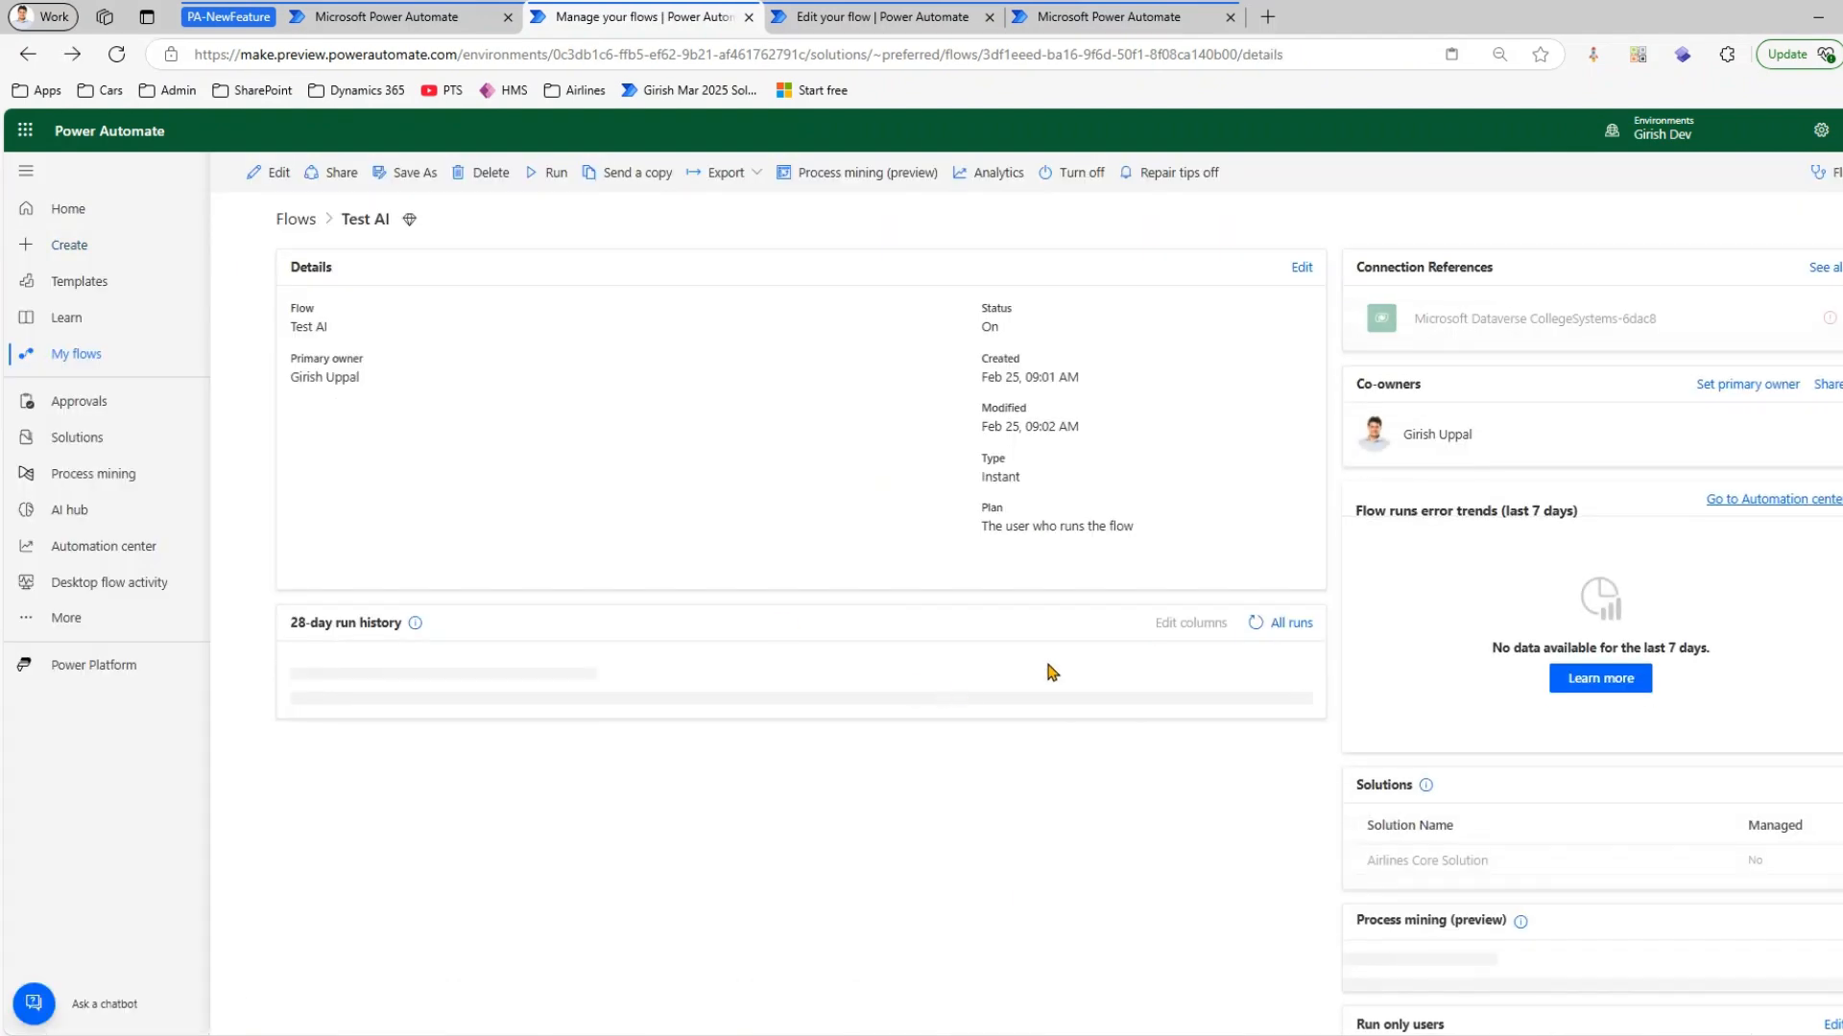
View all runs of the Test AI flow and check the run history's command for cancelling all flow runs
left_click(1285, 622)
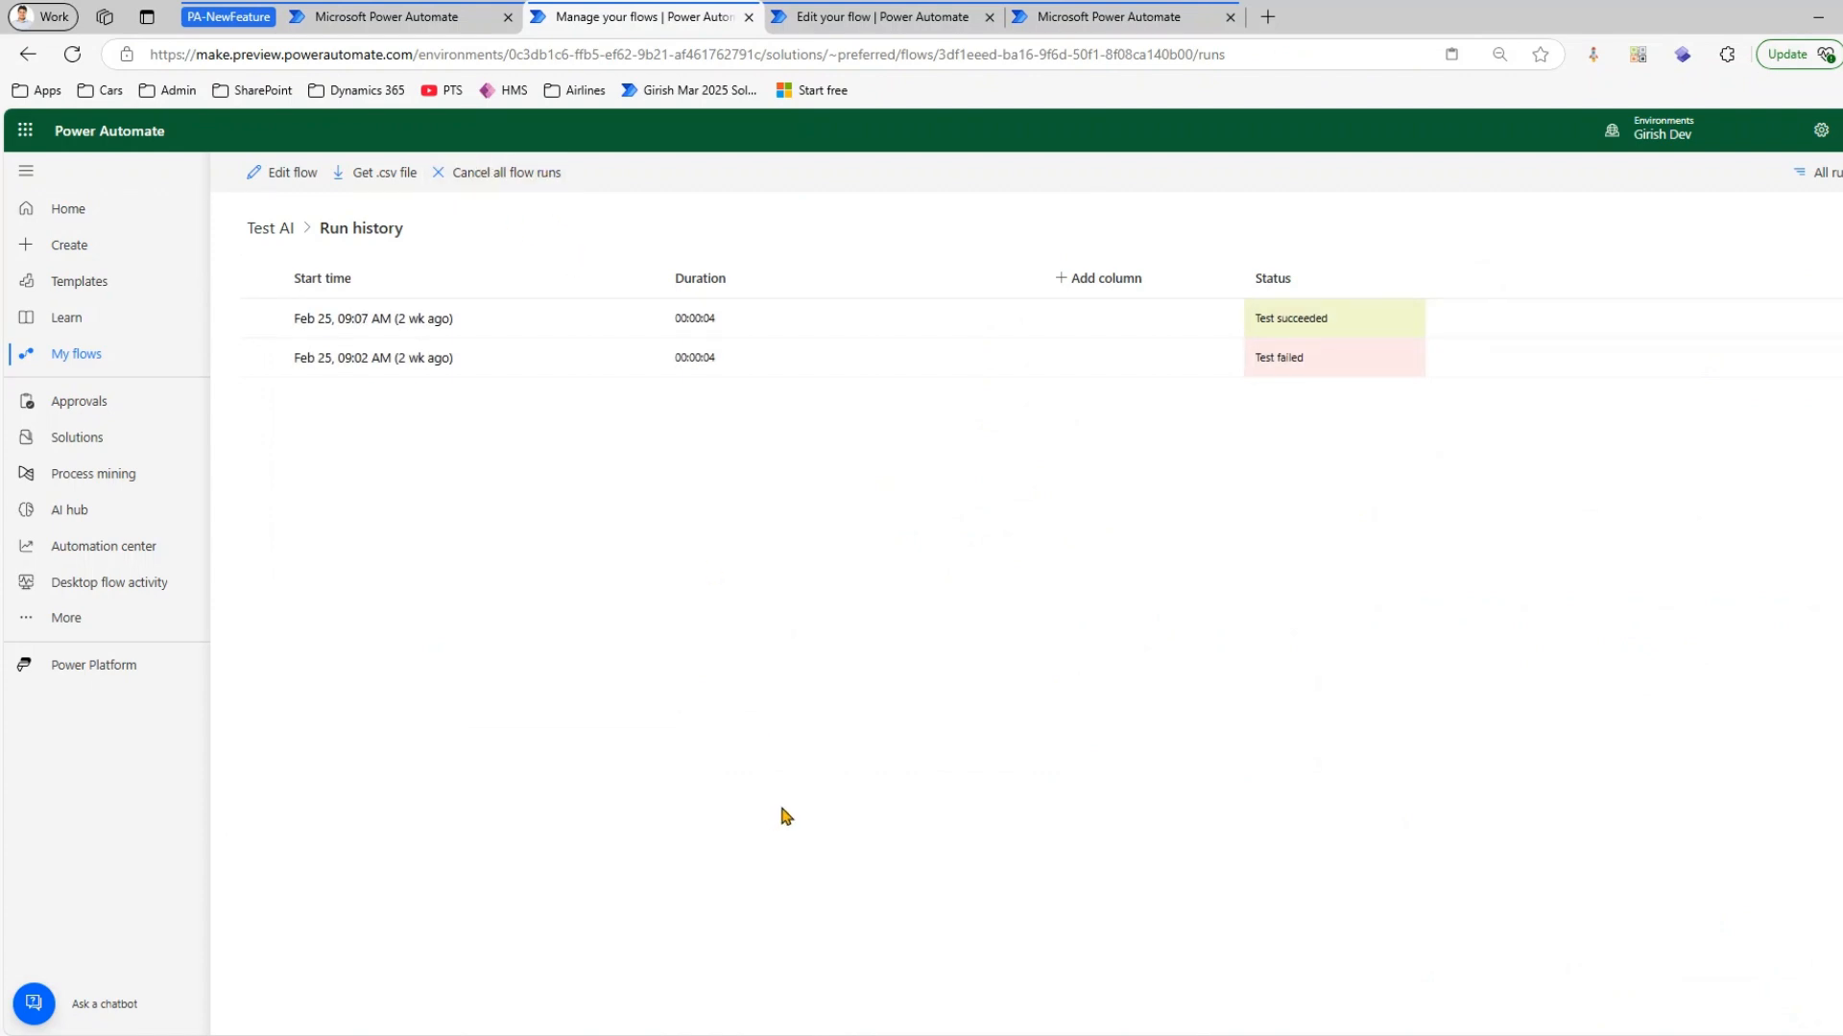
mouse_move(255, 290)
left_mouse_down()
mouse_move(1184, 400)
mouse_move(1409, 398)
left_mouse_up()
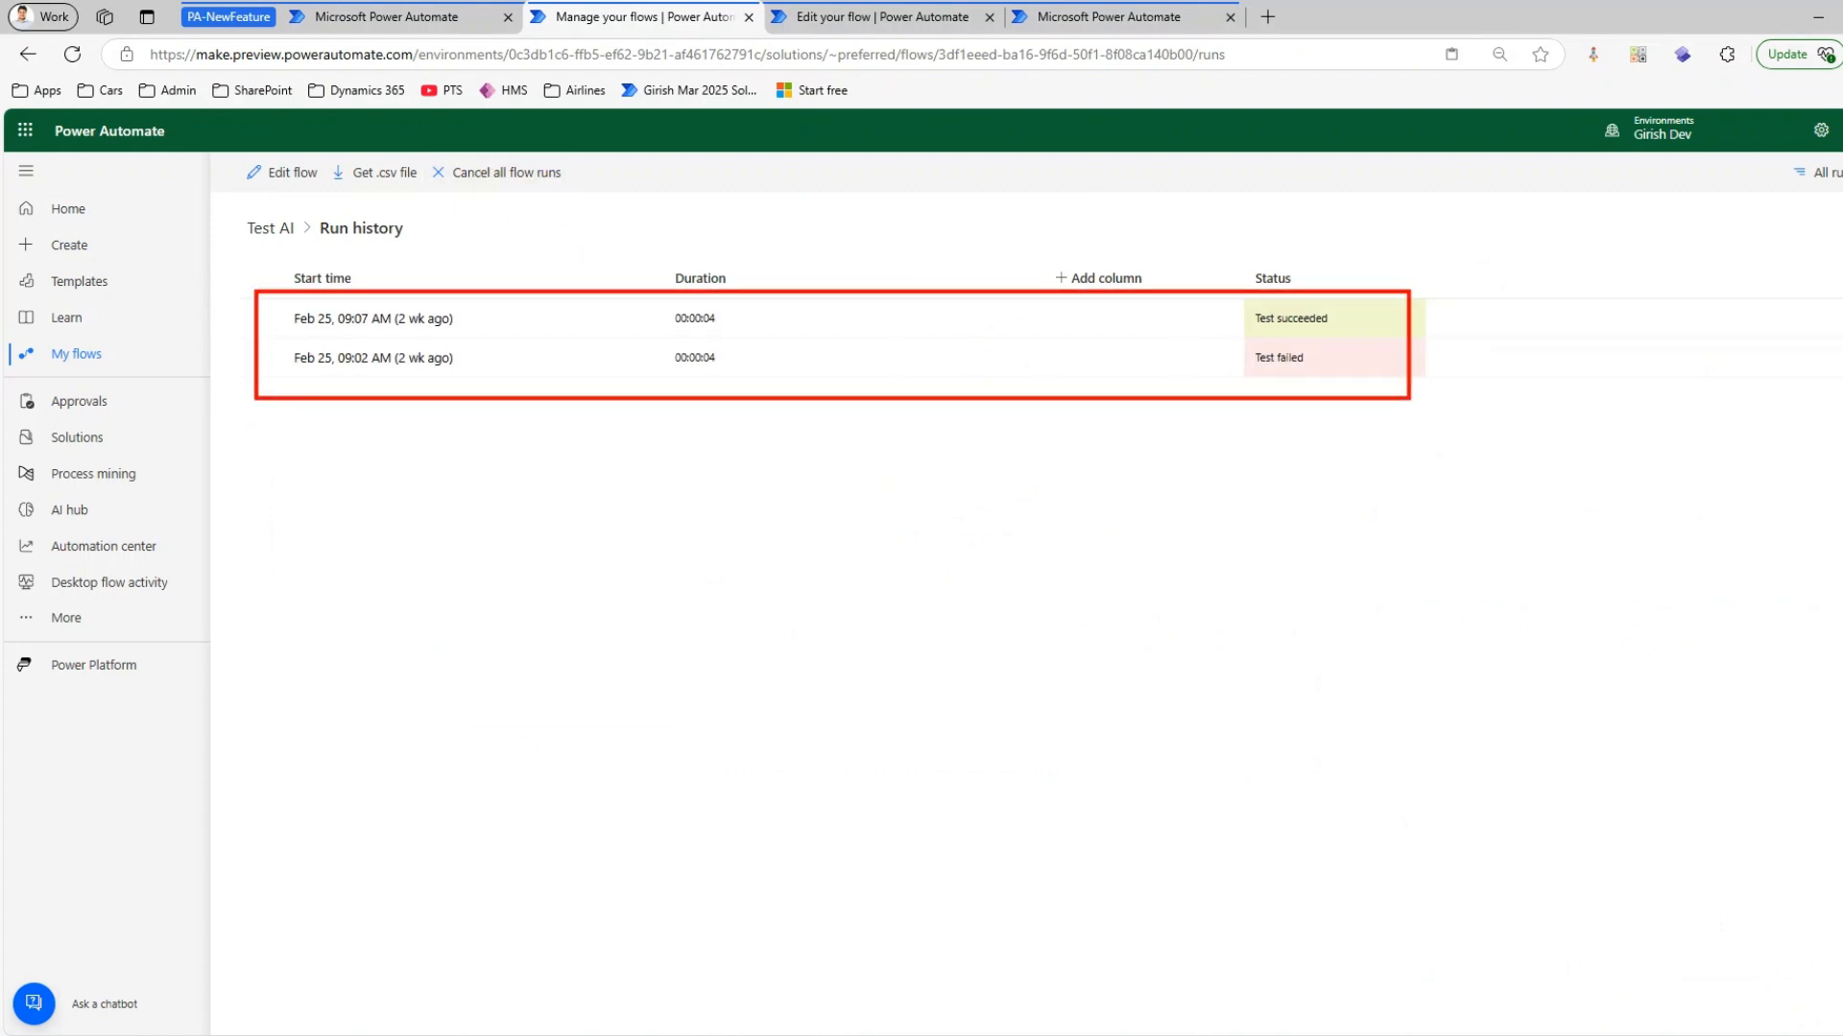
mouse_move(260, 418)
left_mouse_down()
mouse_move(1398, 732)
mouse_move(1418, 962)
mouse_move(1446, 957)
left_mouse_up()
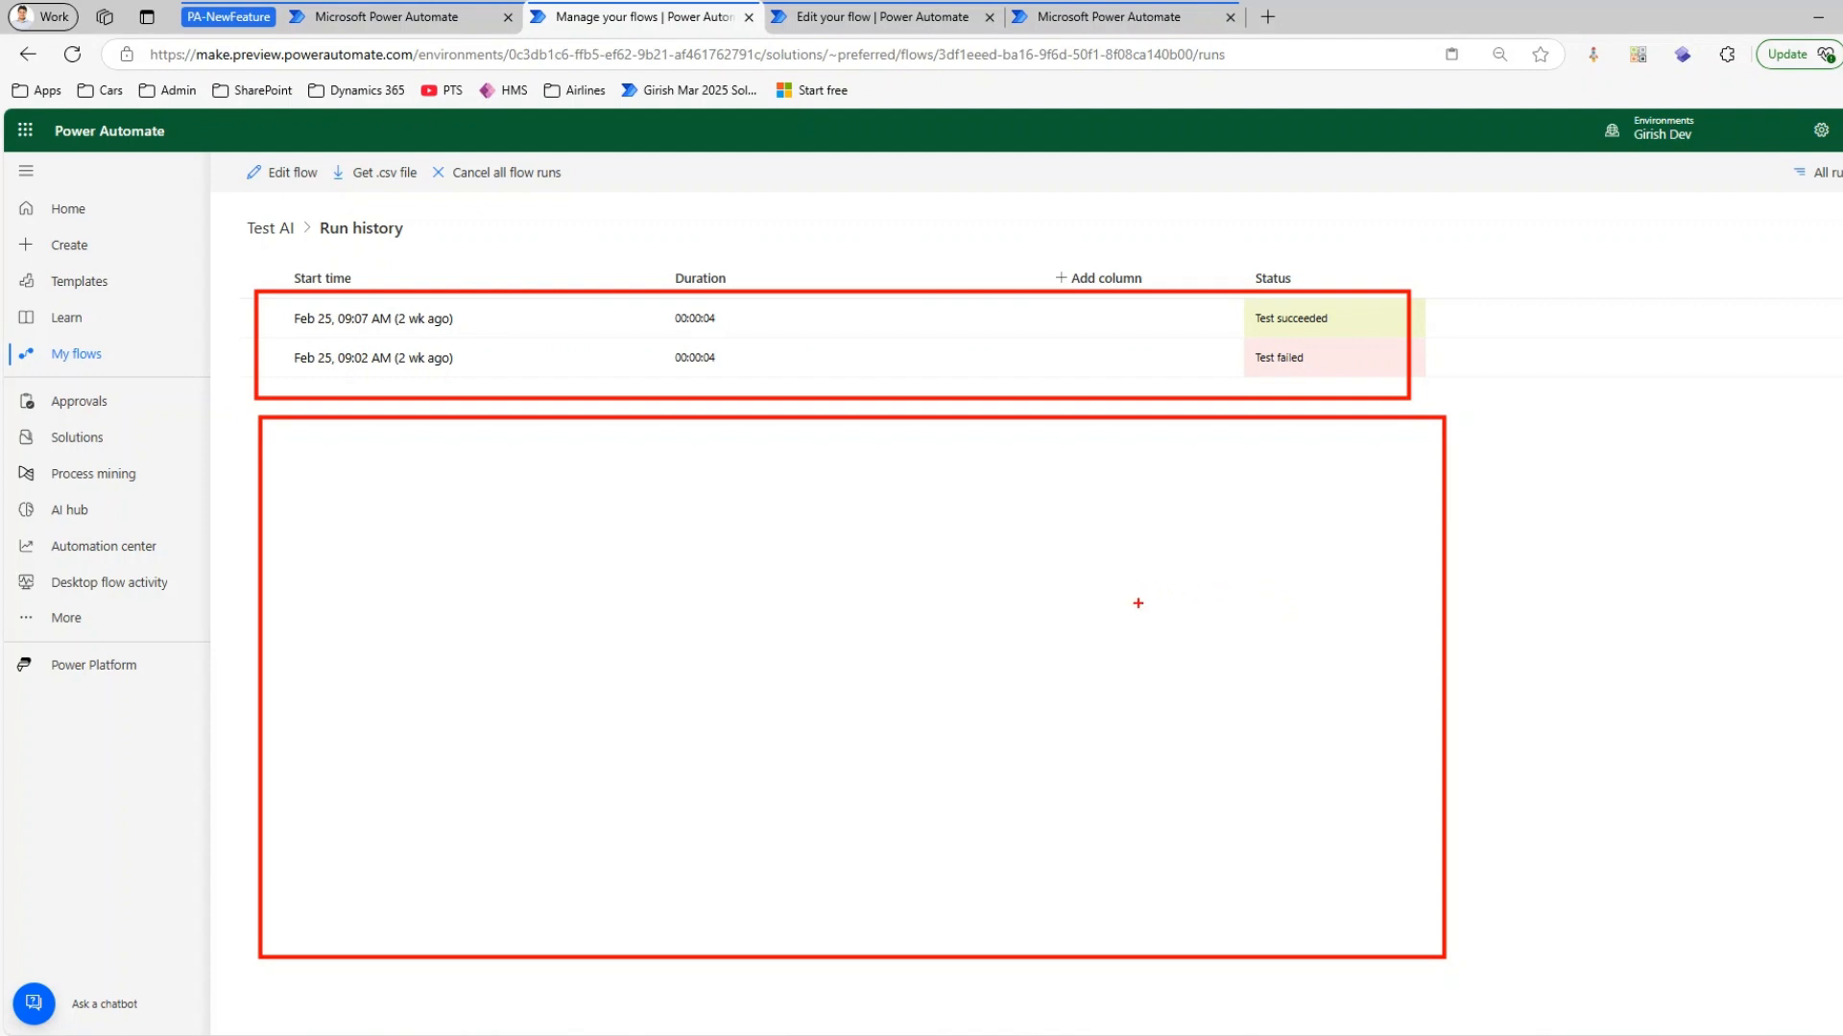
mouse_move(425, 147)
left_mouse_down()
mouse_move(611, 235)
mouse_move(614, 208)
left_mouse_up()
mouse_move(881, 247)
left_mouse_down()
mouse_move(705, 258)
mouse_move(610, 206)
left_mouse_up()
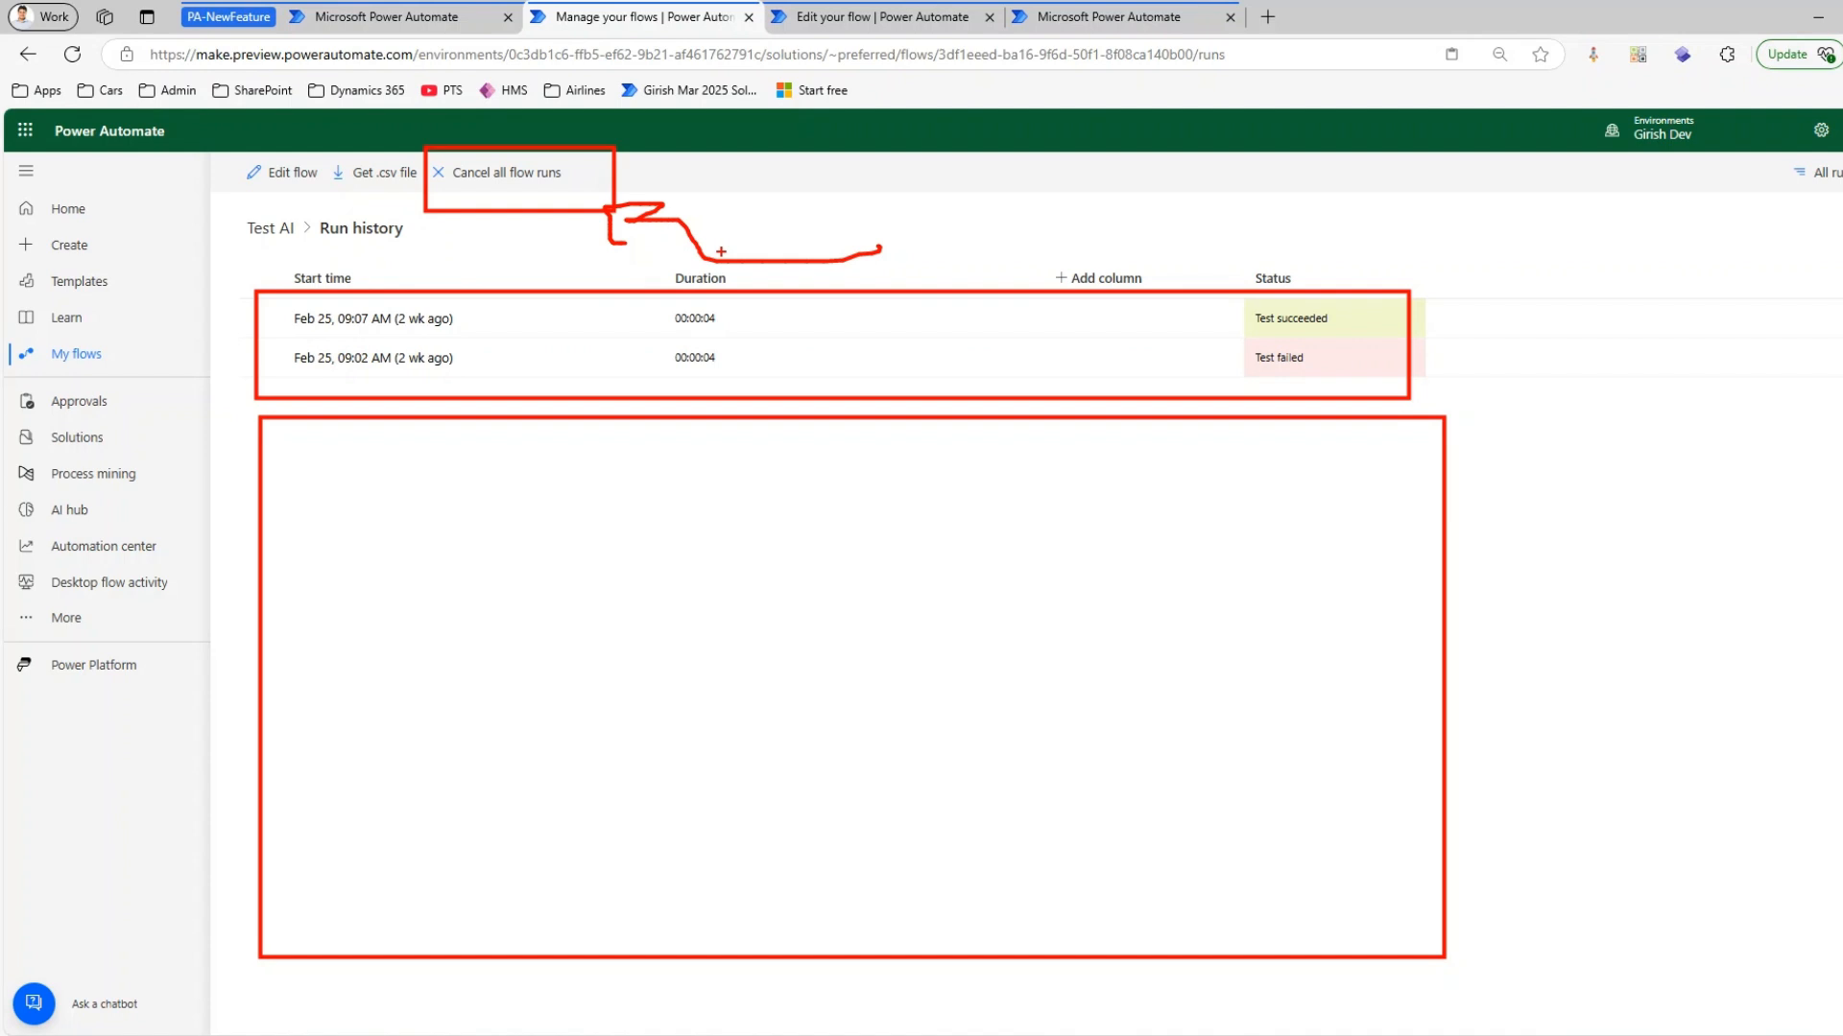
Leave the TTT flow's editor and discard its unsaved changes
left_click(835, 18)
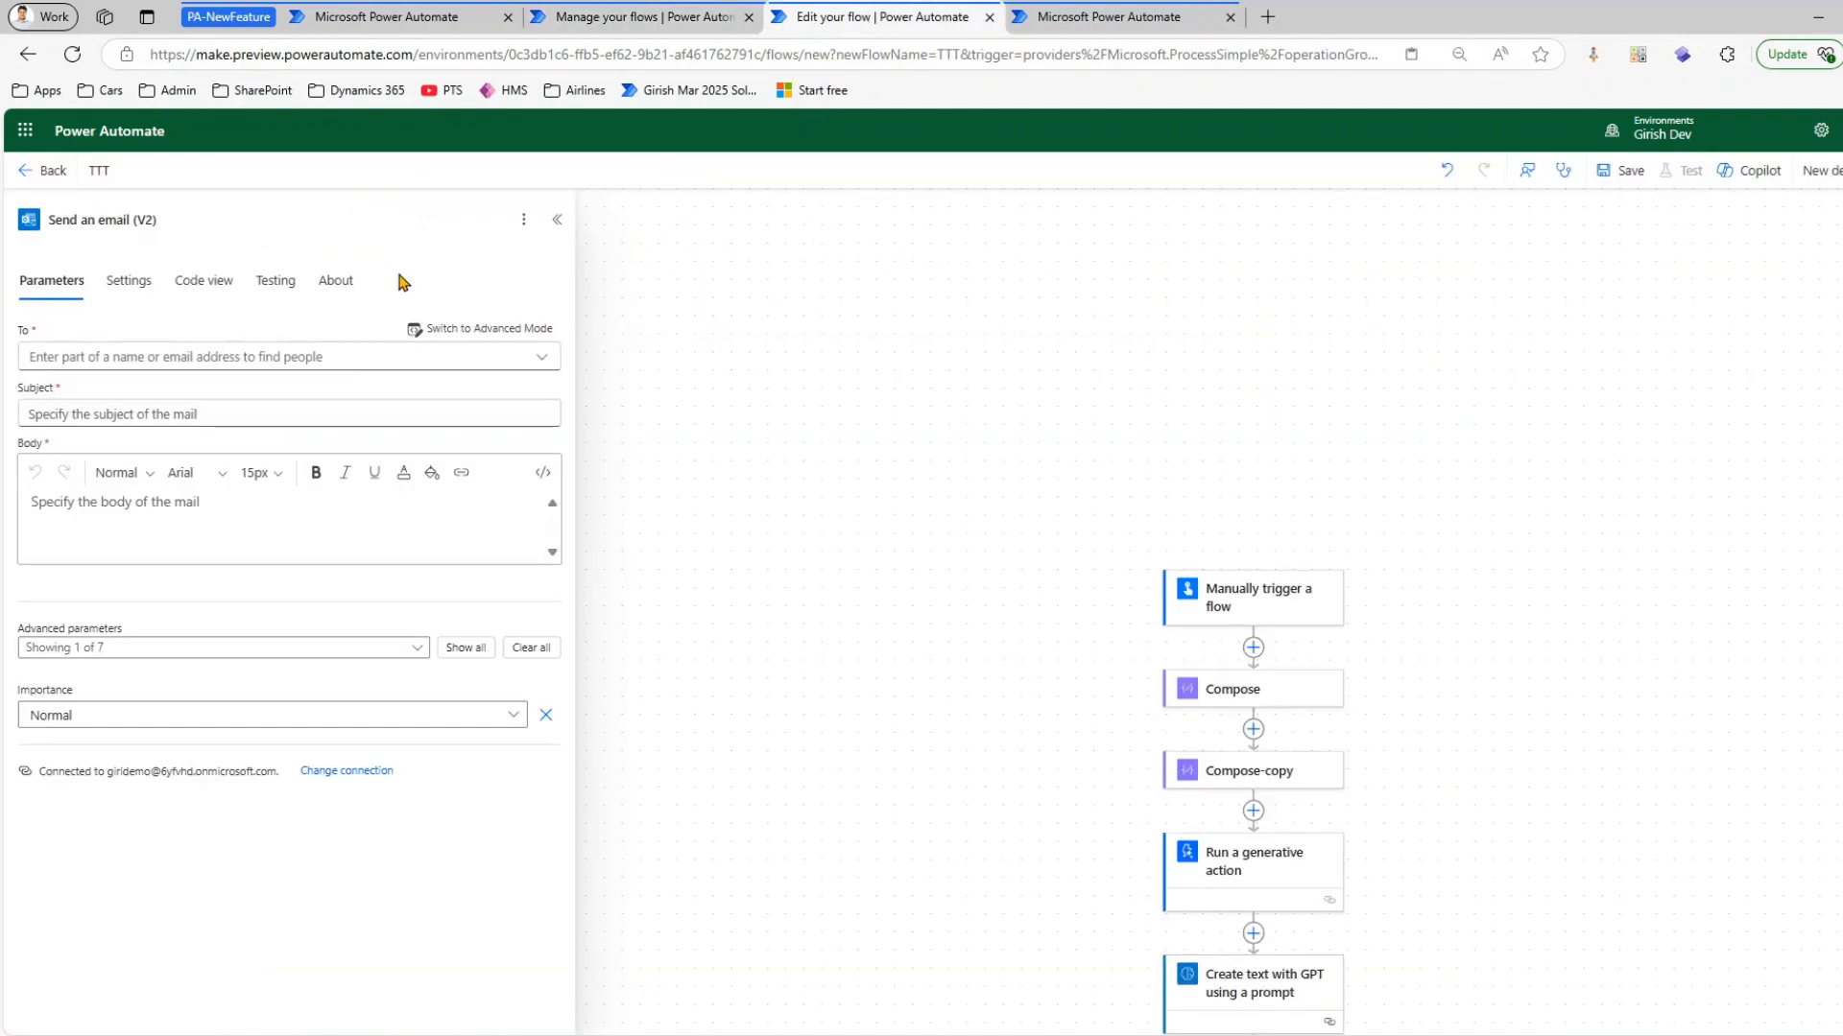
left_click(27, 171)
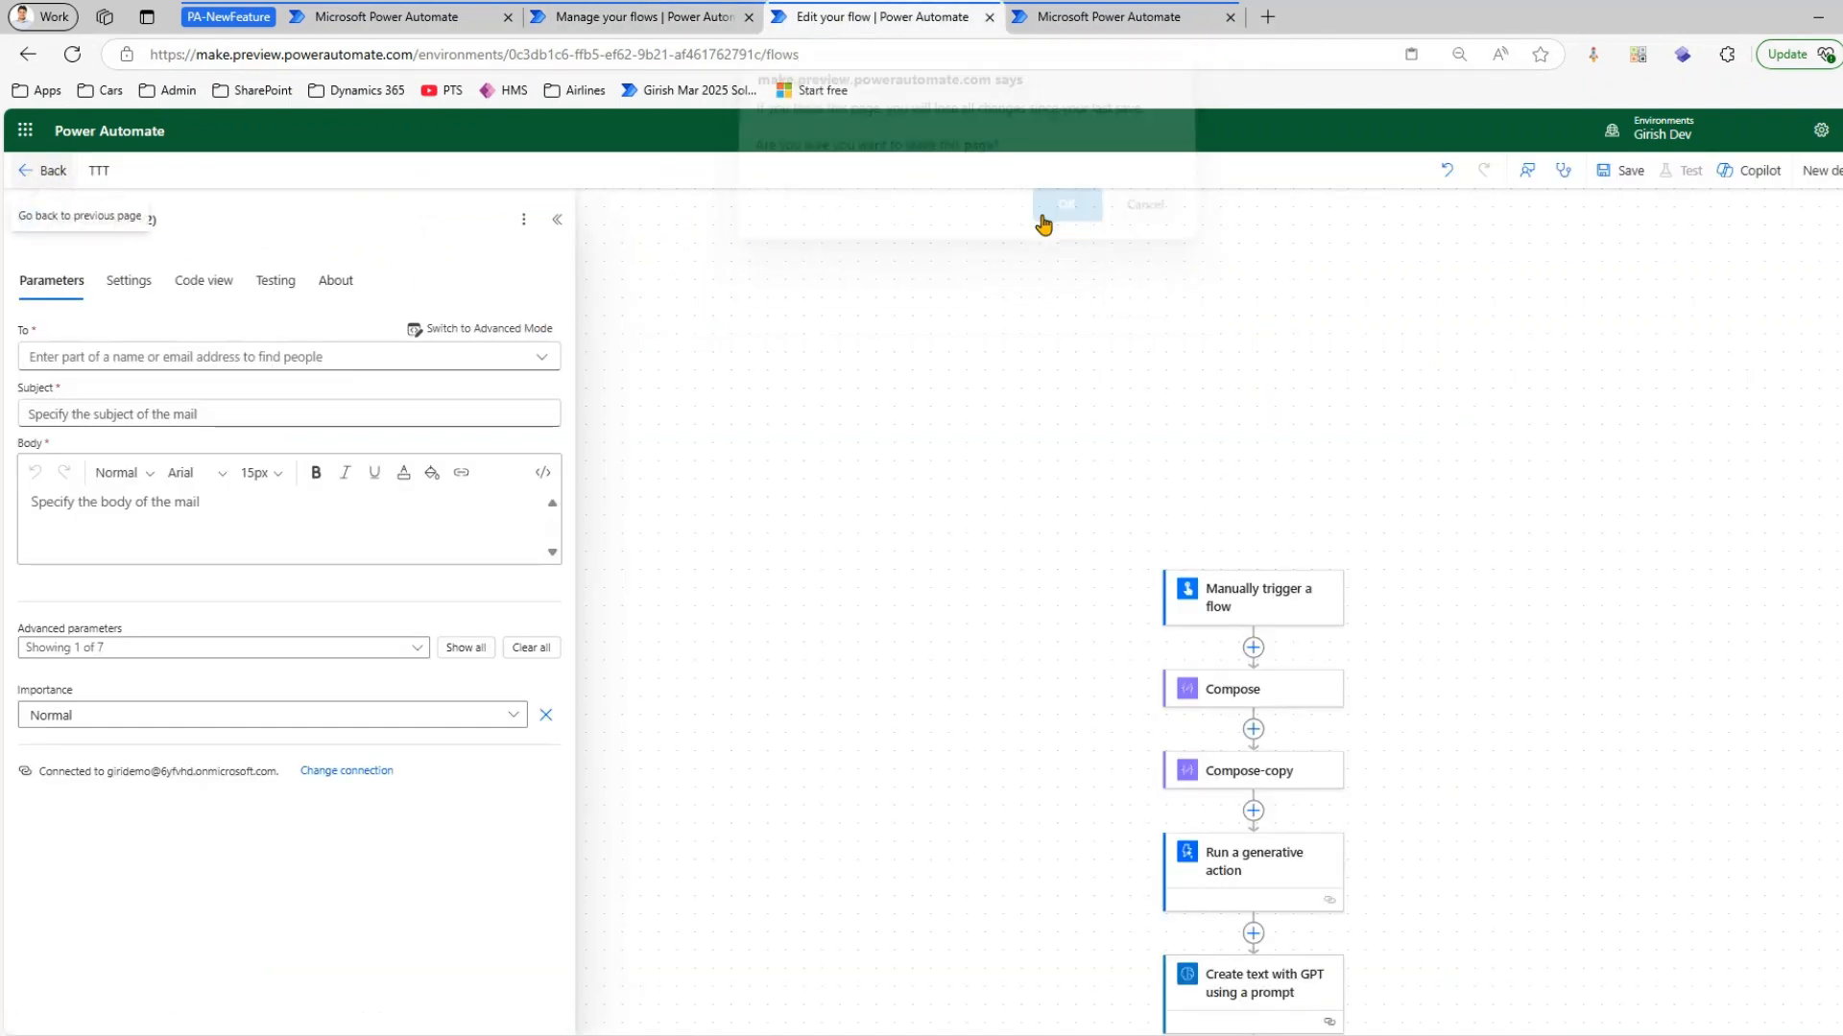
left_click(1046, 222)
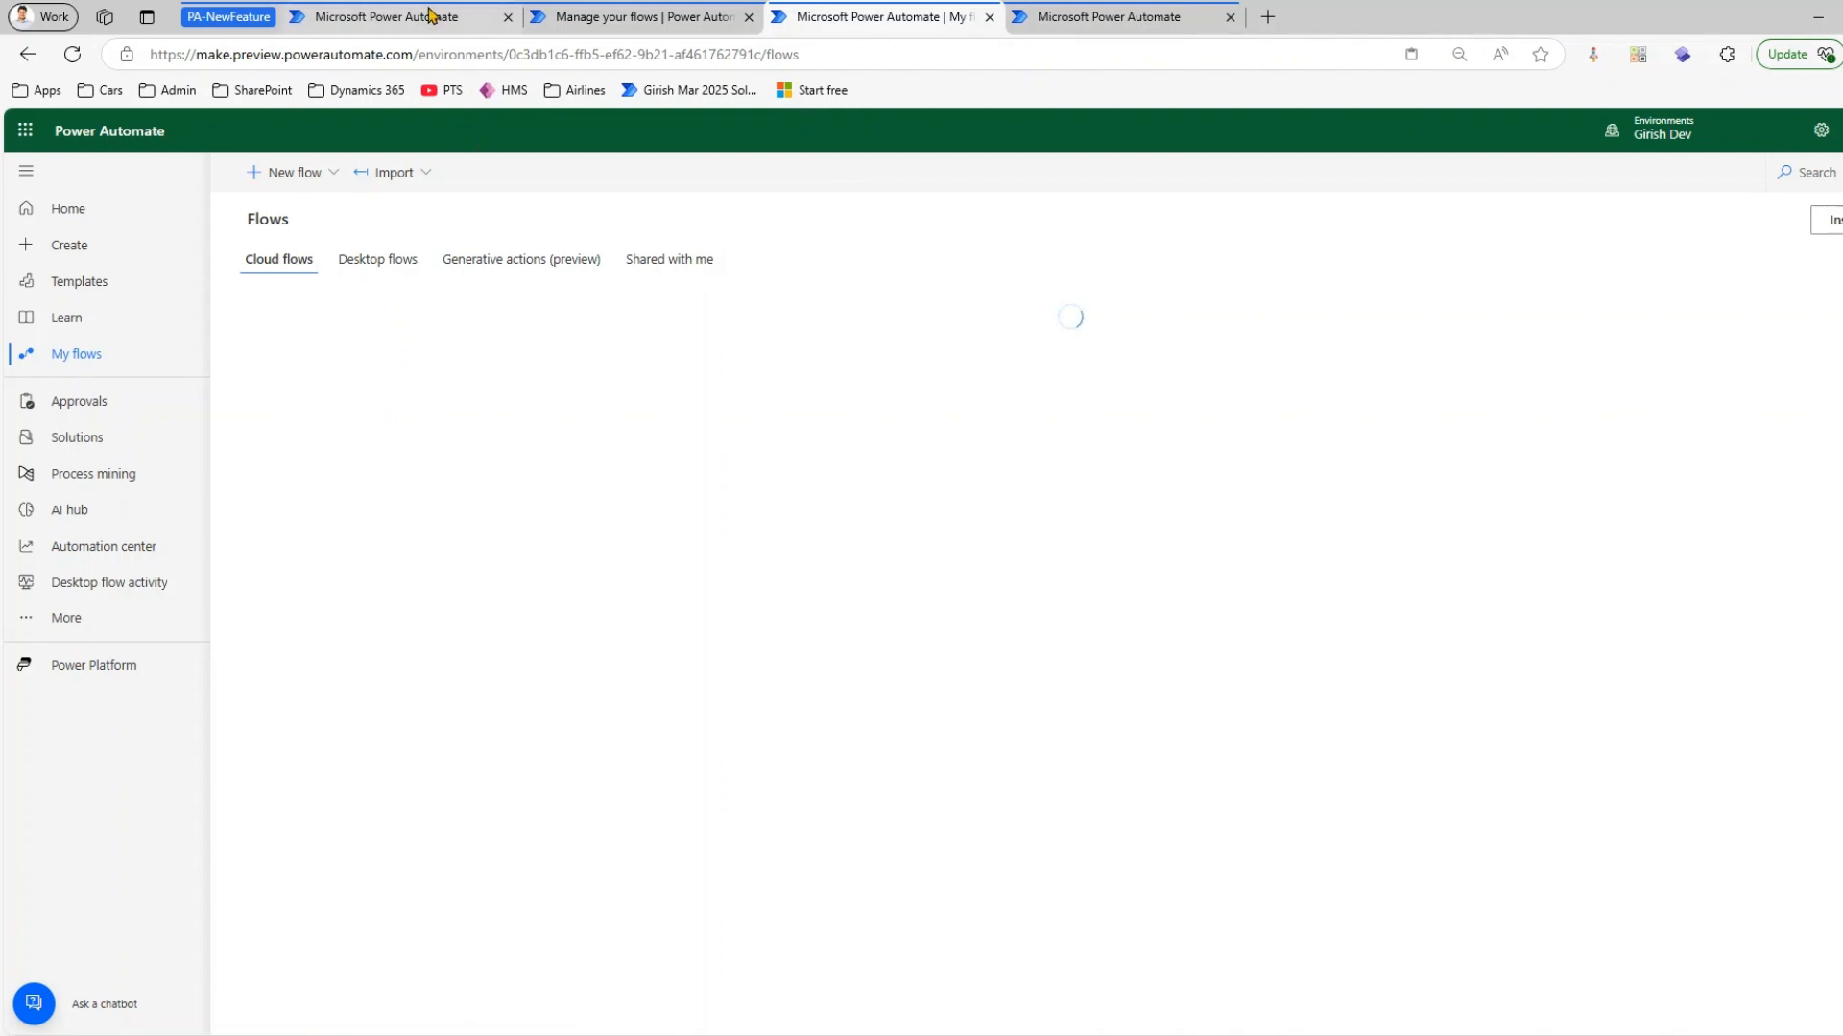
Return to the Test AI flow's details and open the flow for editing
left_click(436, 16)
left_click(624, 17)
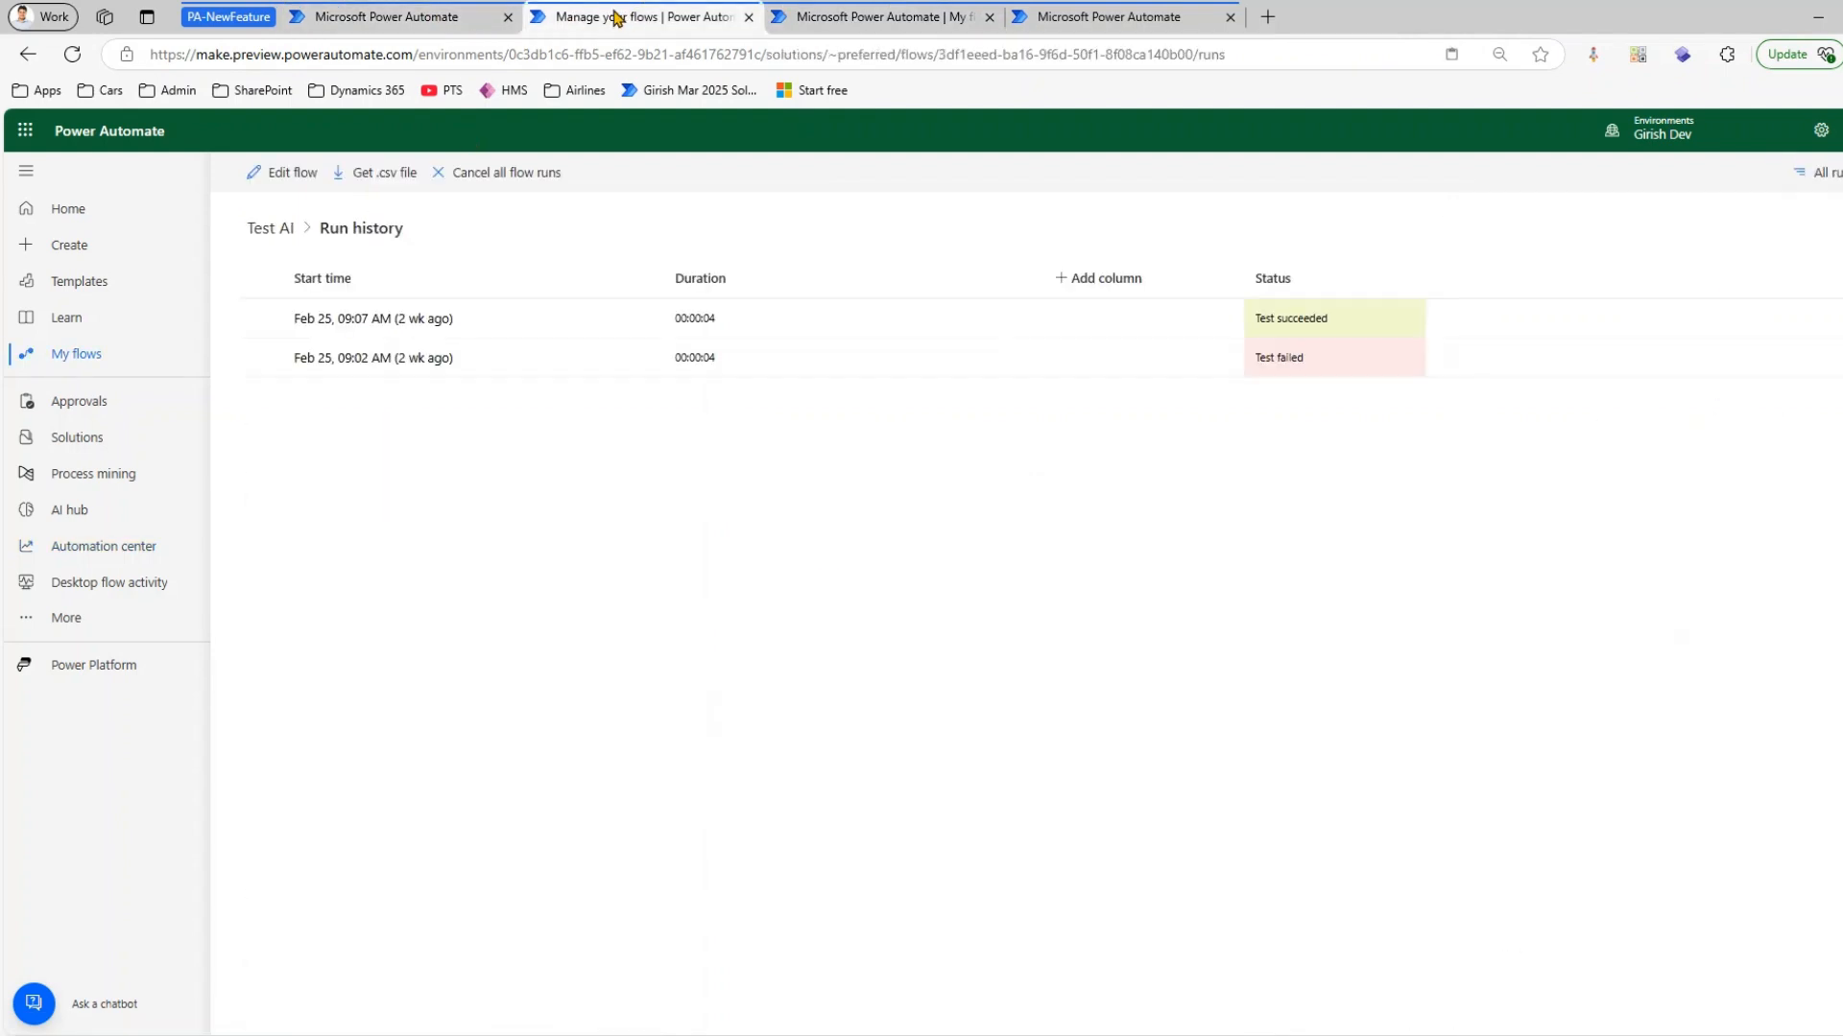
left_click(271, 228)
left_click(278, 172)
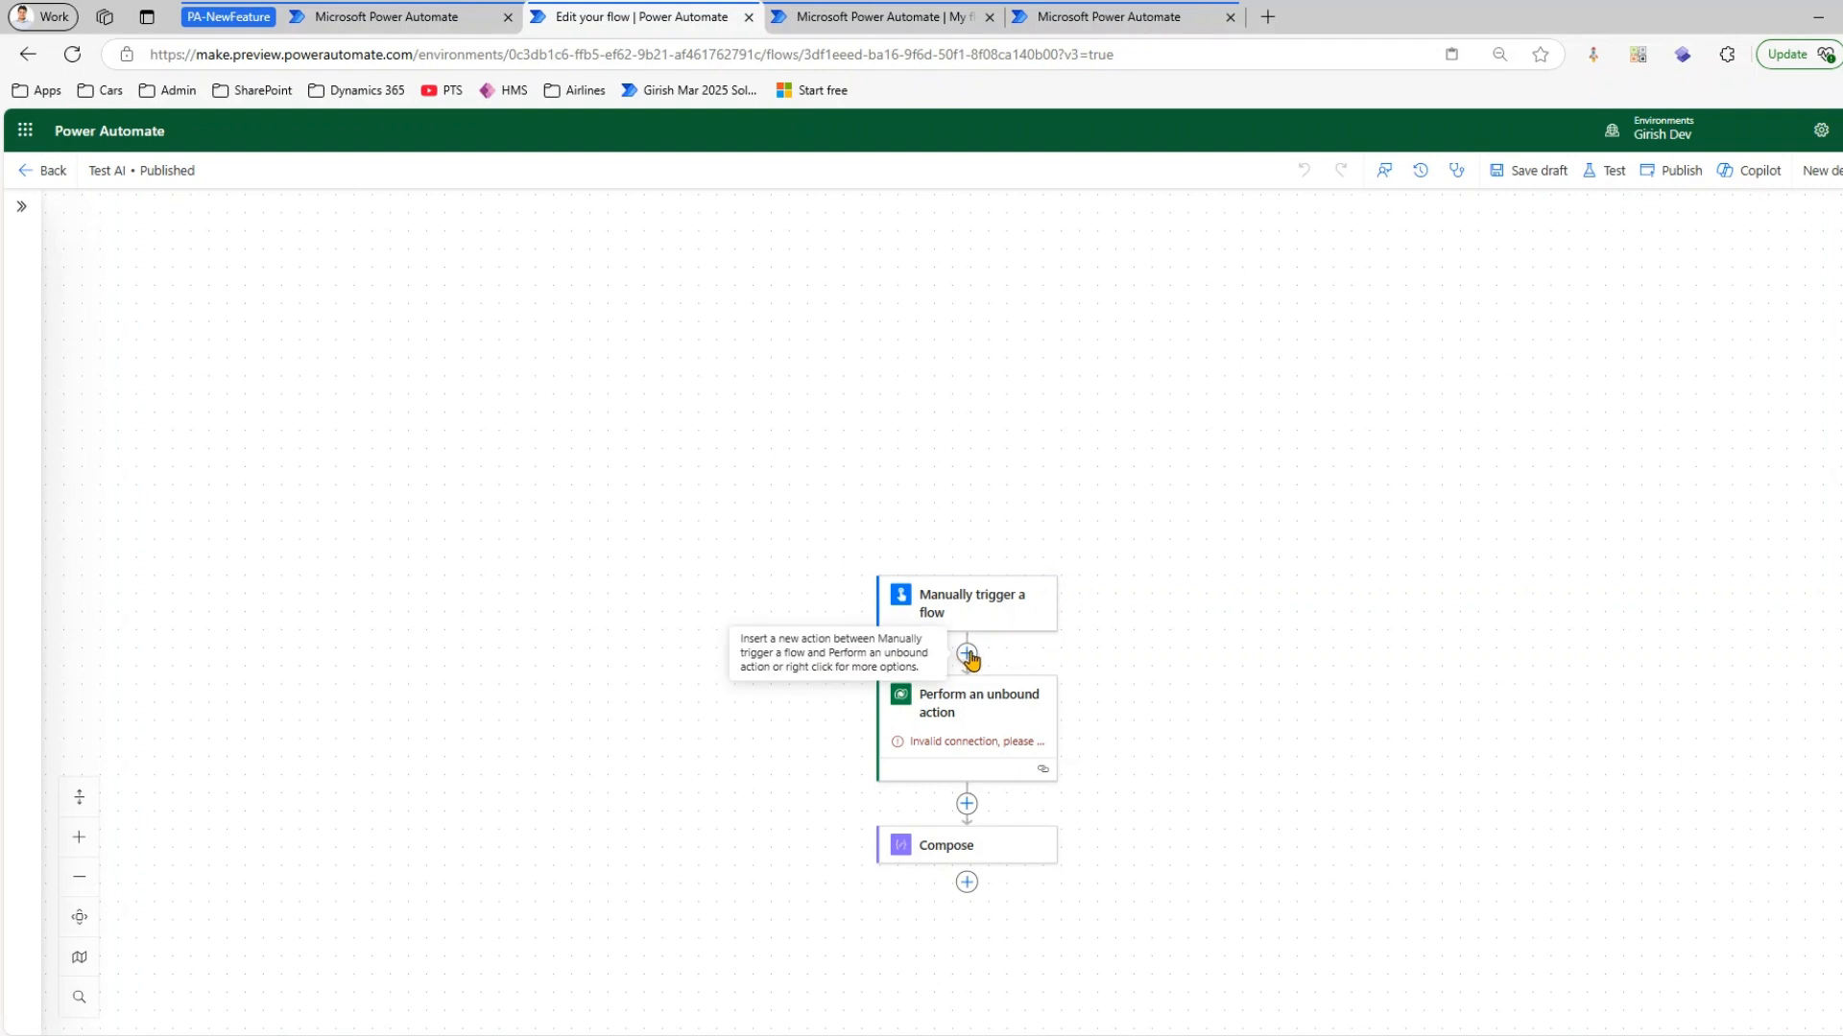
Start adding an action below the manual trigger and collapse the AI capabilities and Built-in tools groups, keeping Favorites expanded
left_click(967, 653)
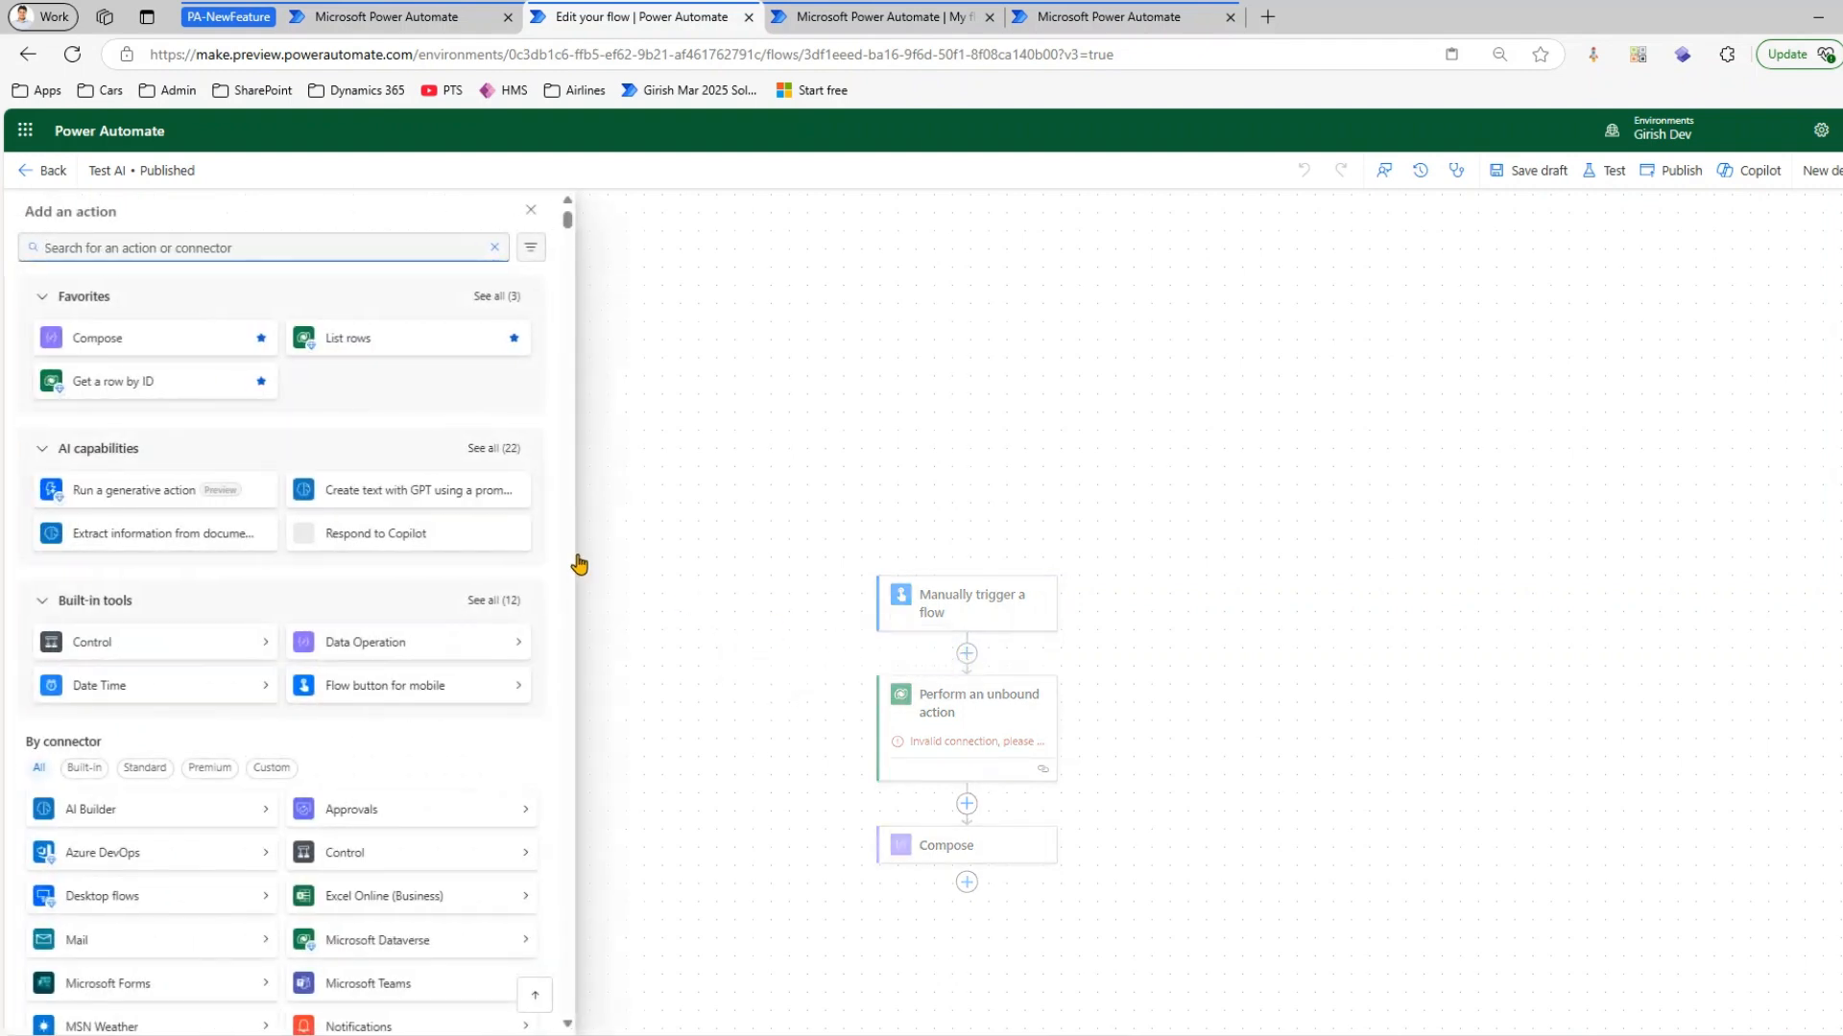
left_click(43, 298)
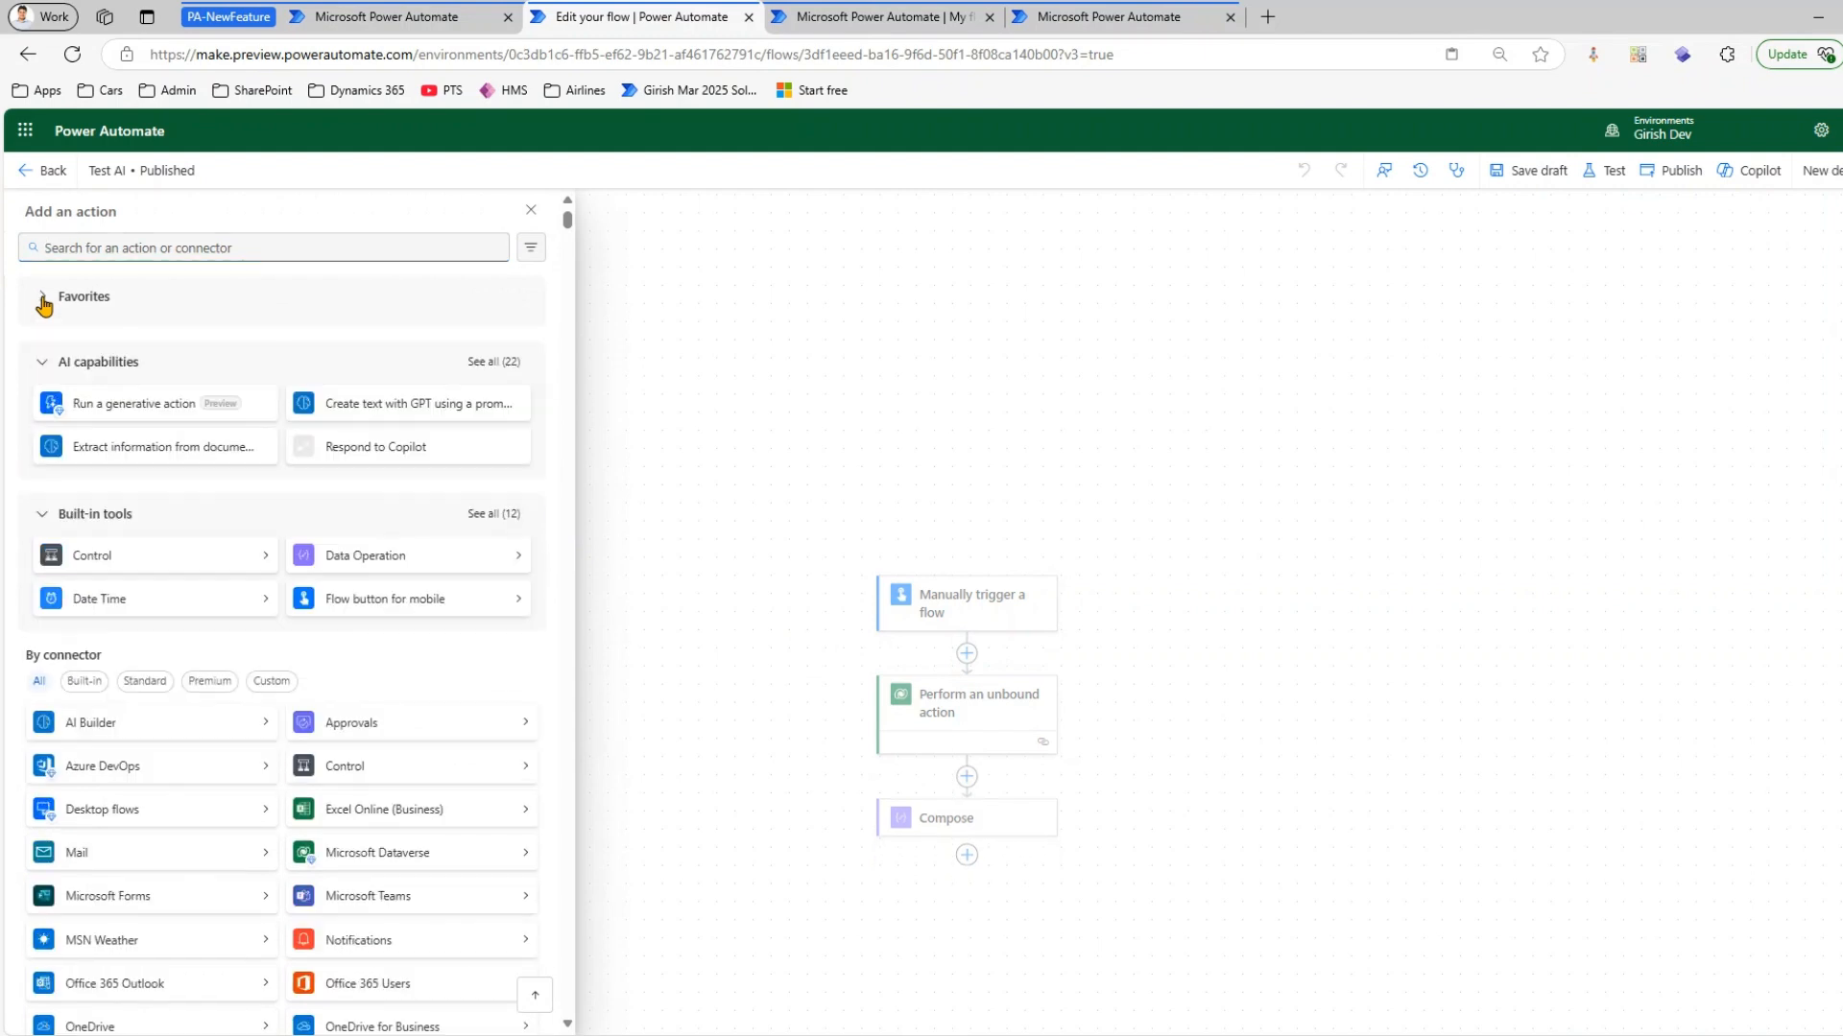
left_click(42, 351)
left_click(43, 408)
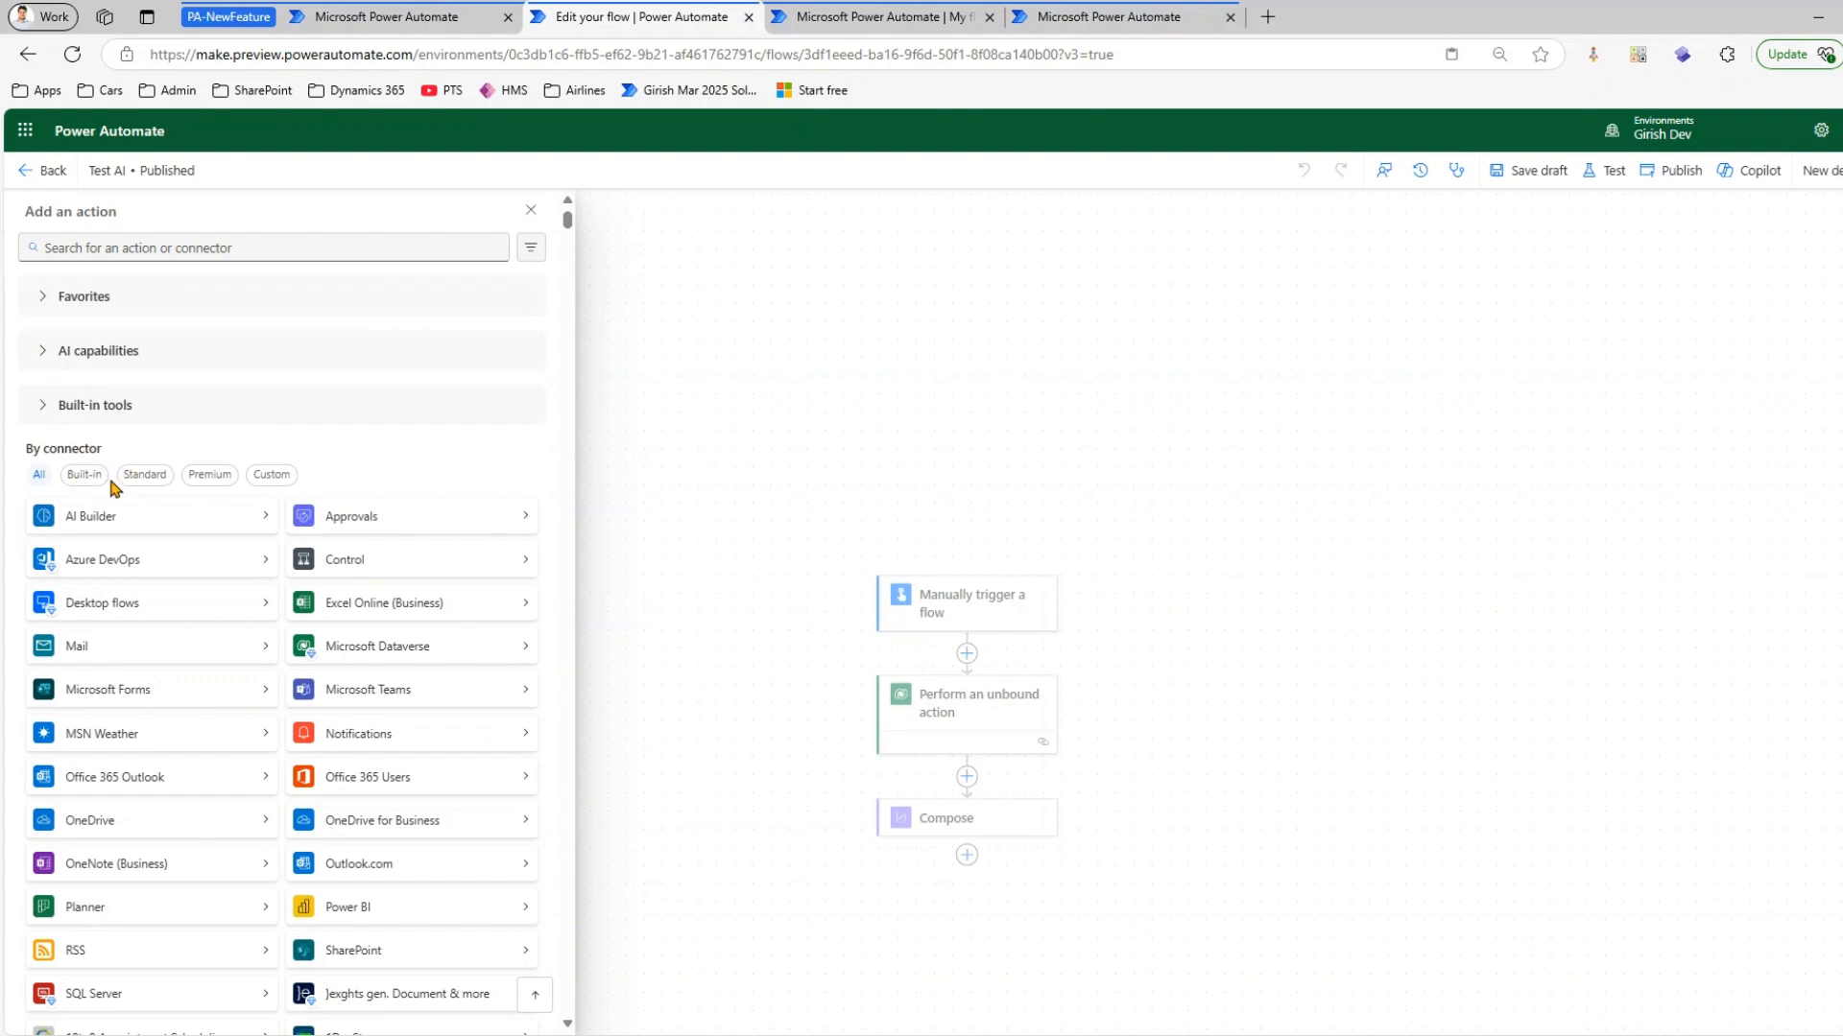
left_click(42, 303)
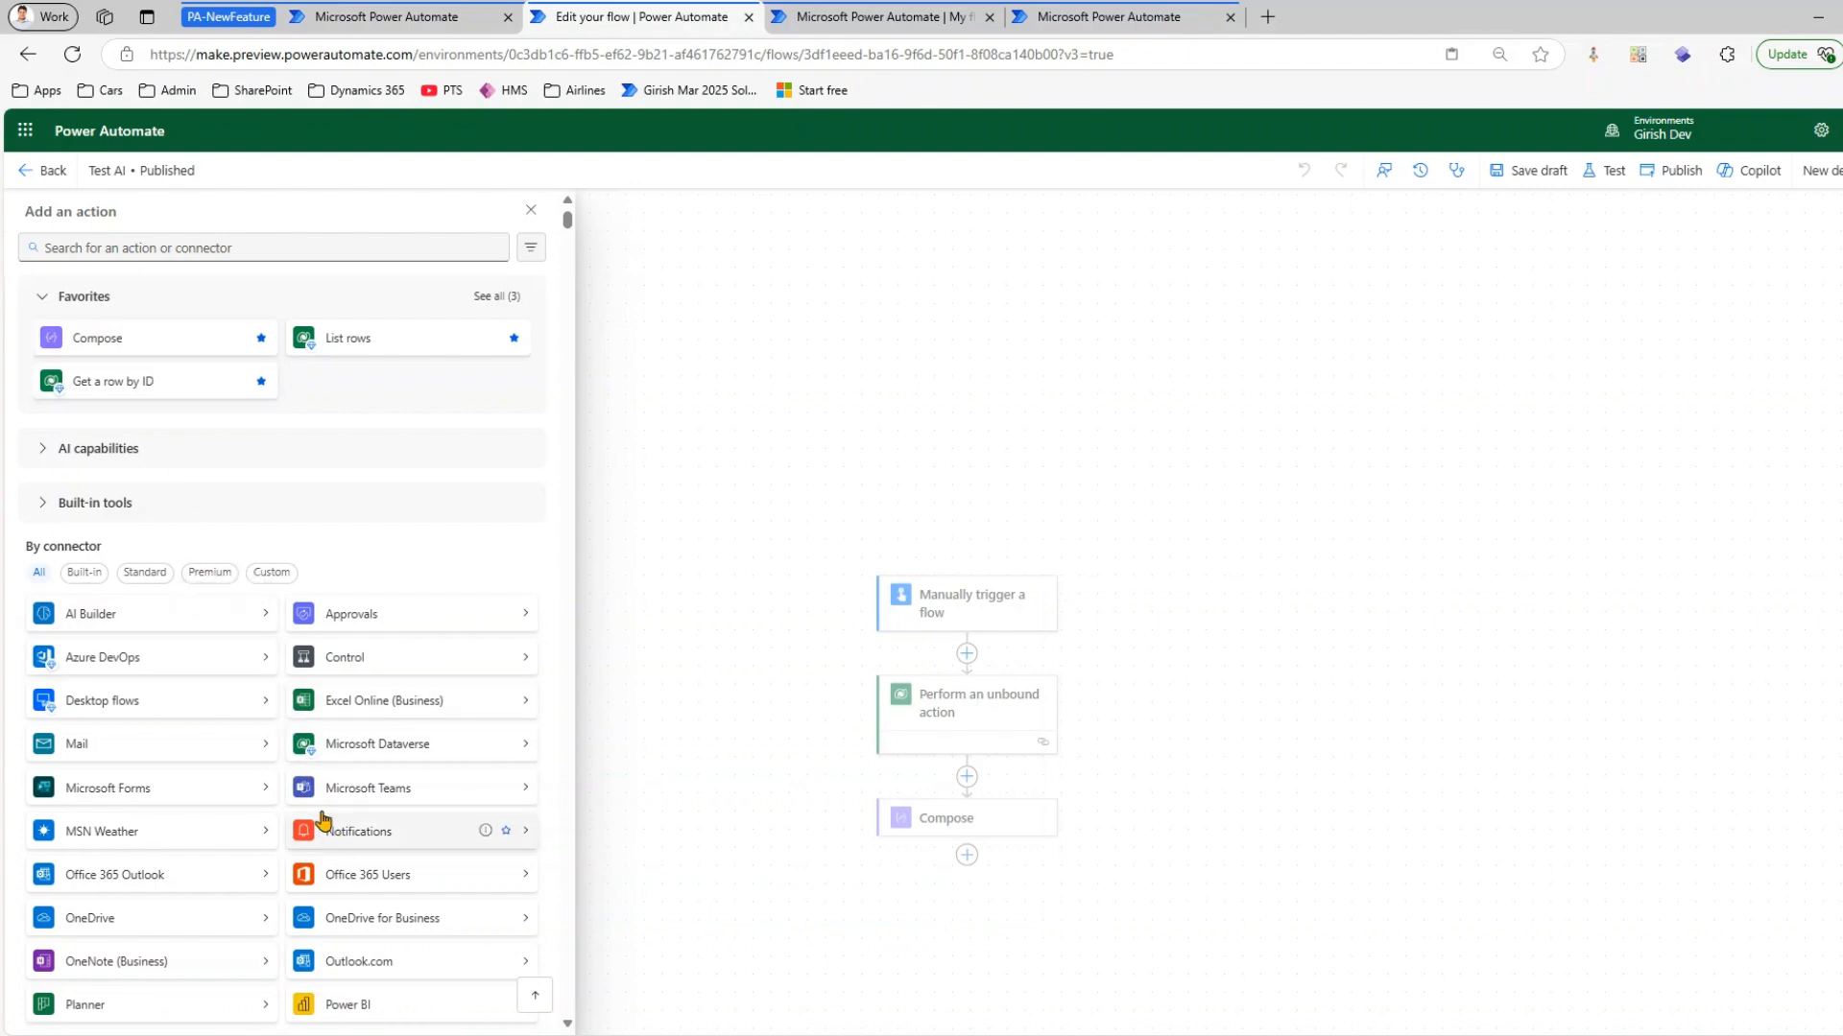
Search the actions for "variable" and mark Set variable and Initialize variable as favorites
left_click(161, 246)
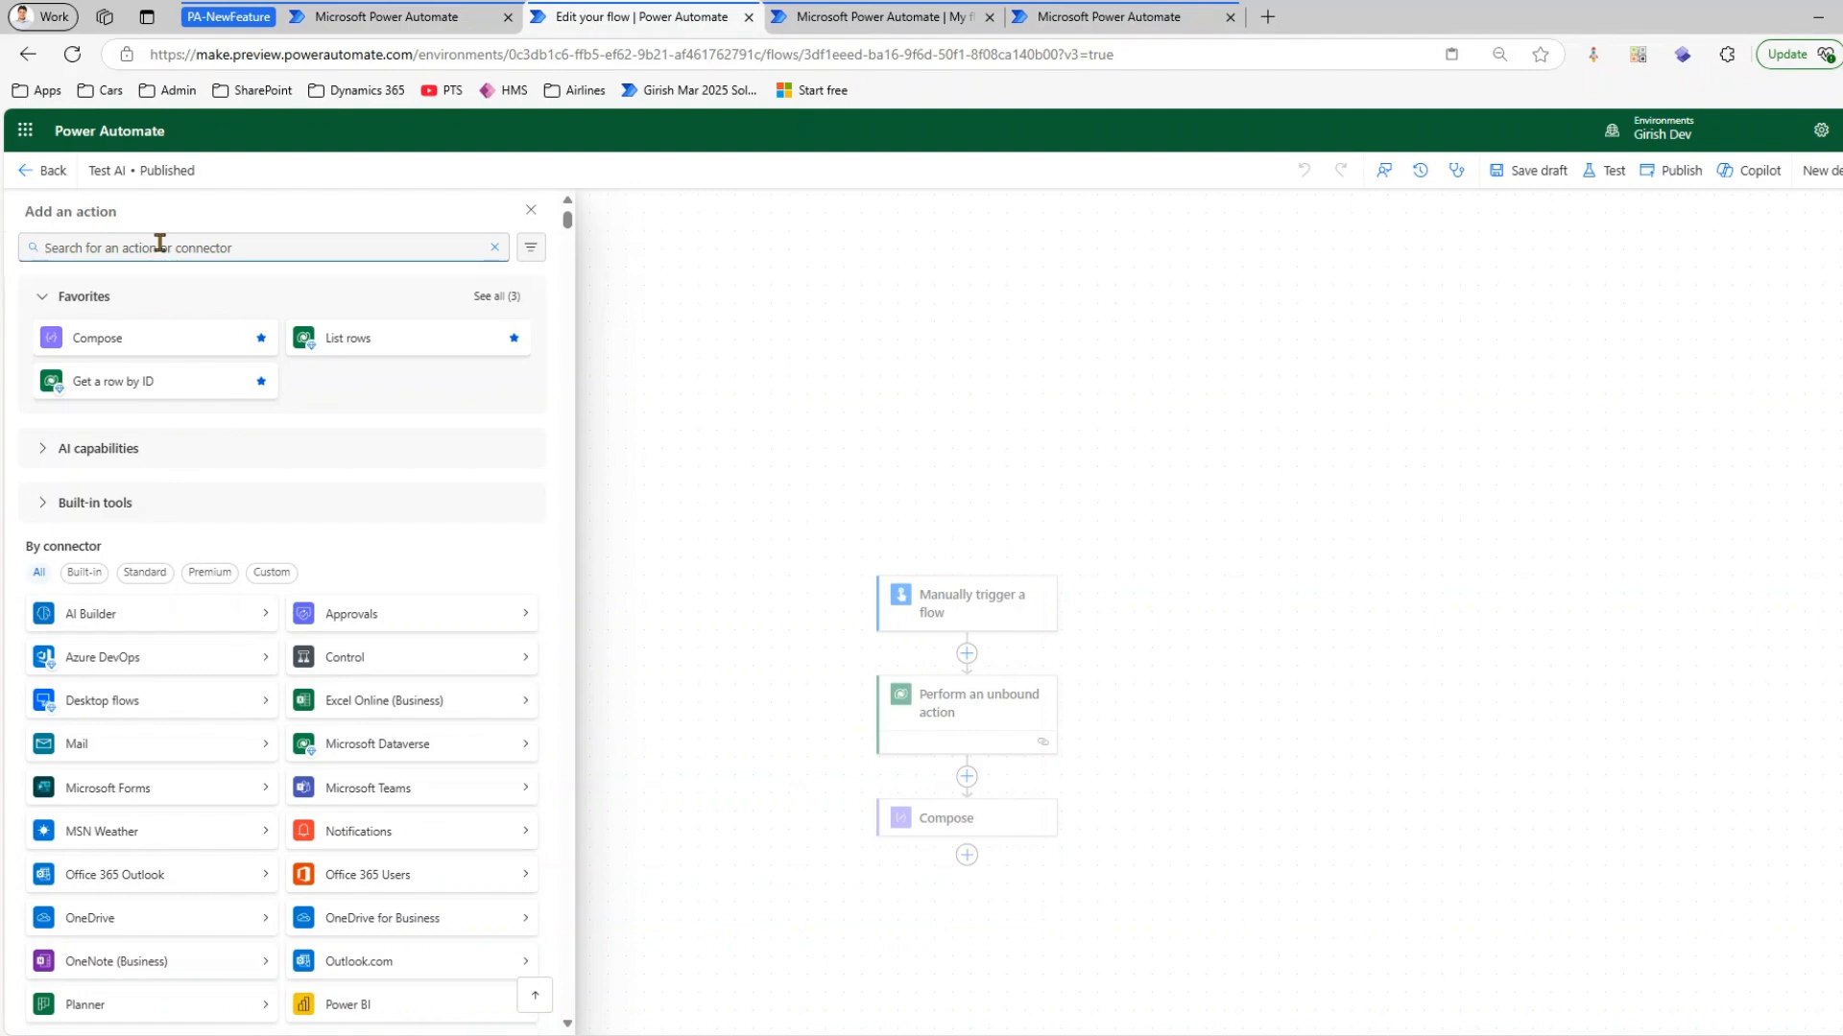
type("va")
key("BackSpace")
type("se")
key("BackSpace")
type("var")
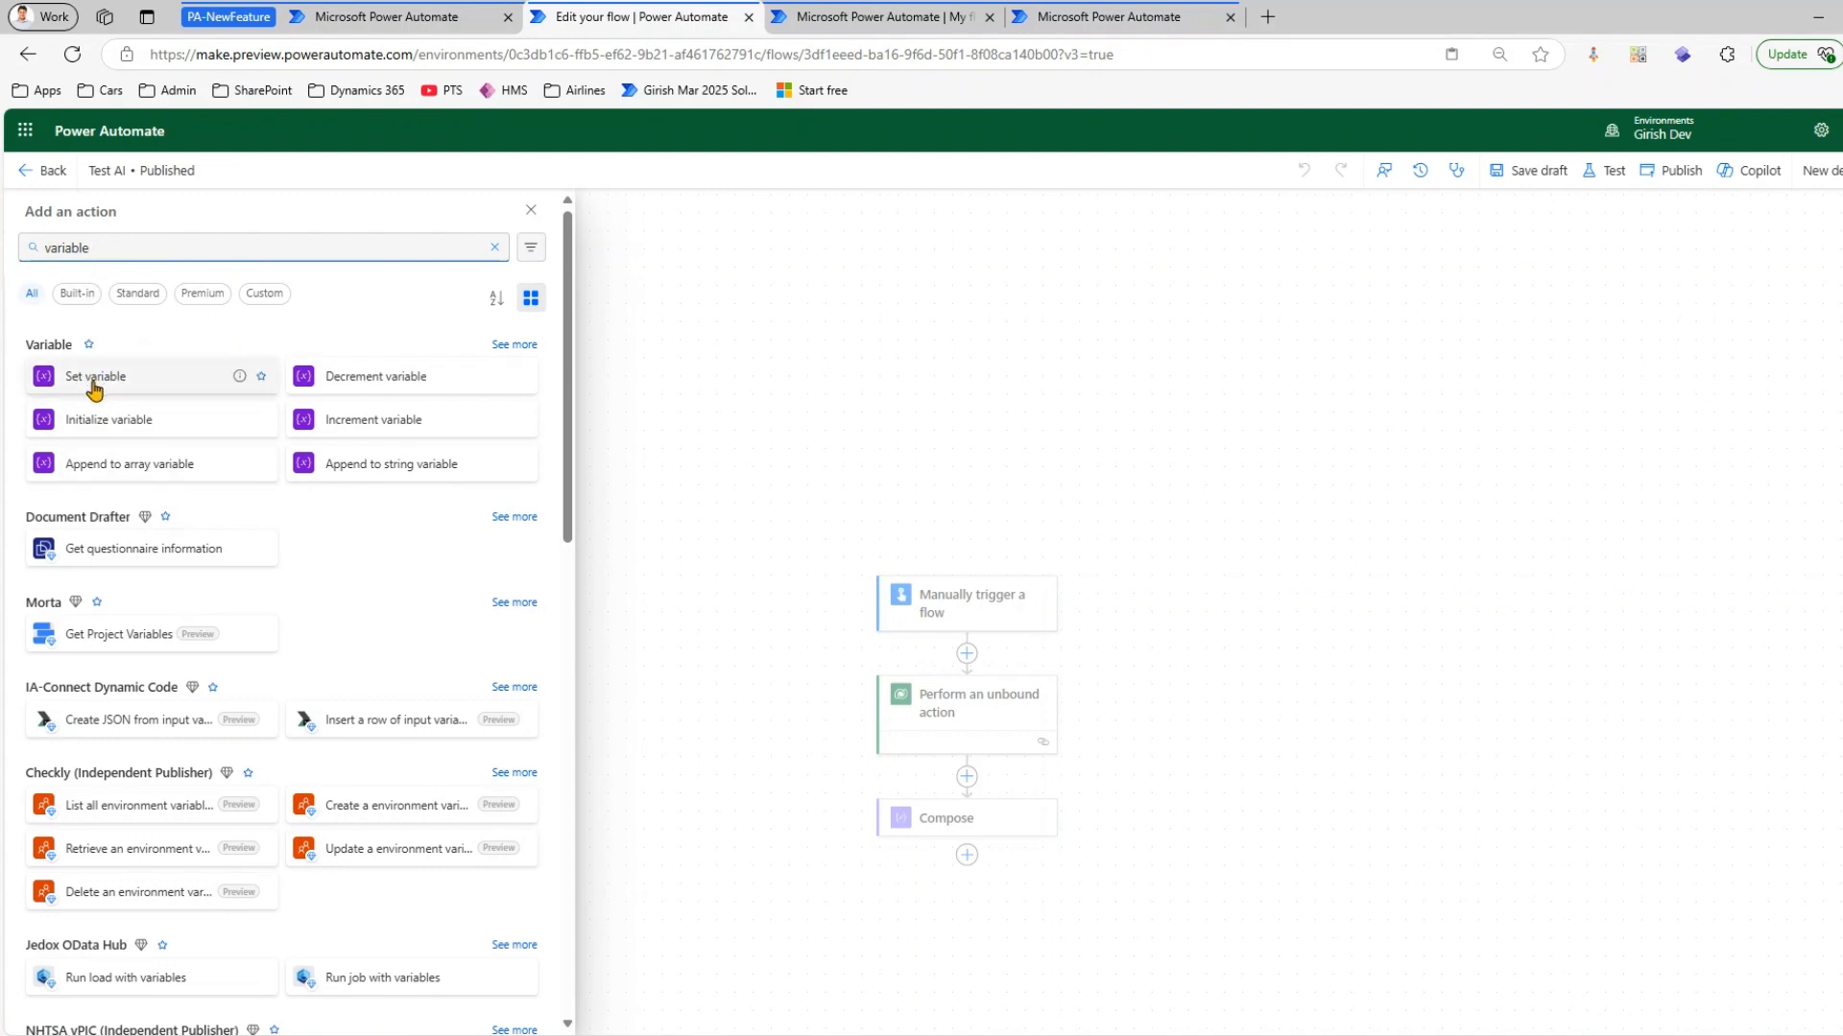
mouse_move(238, 381)
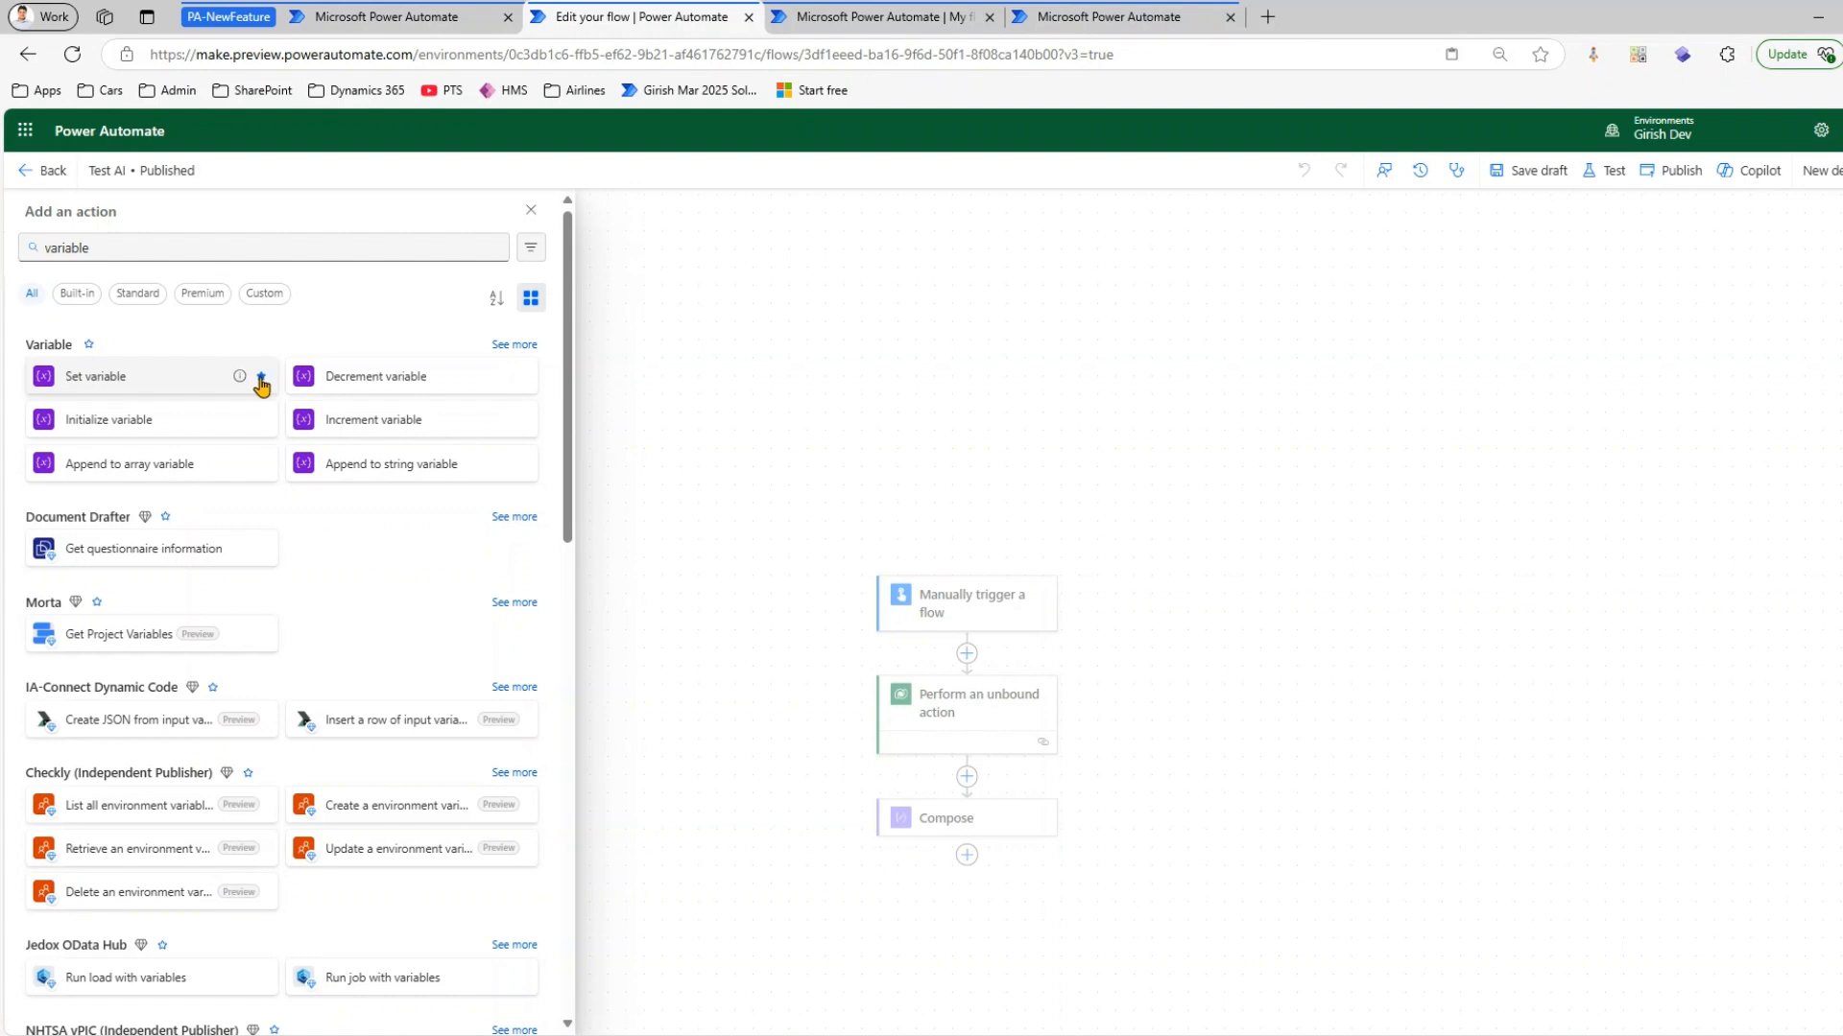
left_click(261, 419)
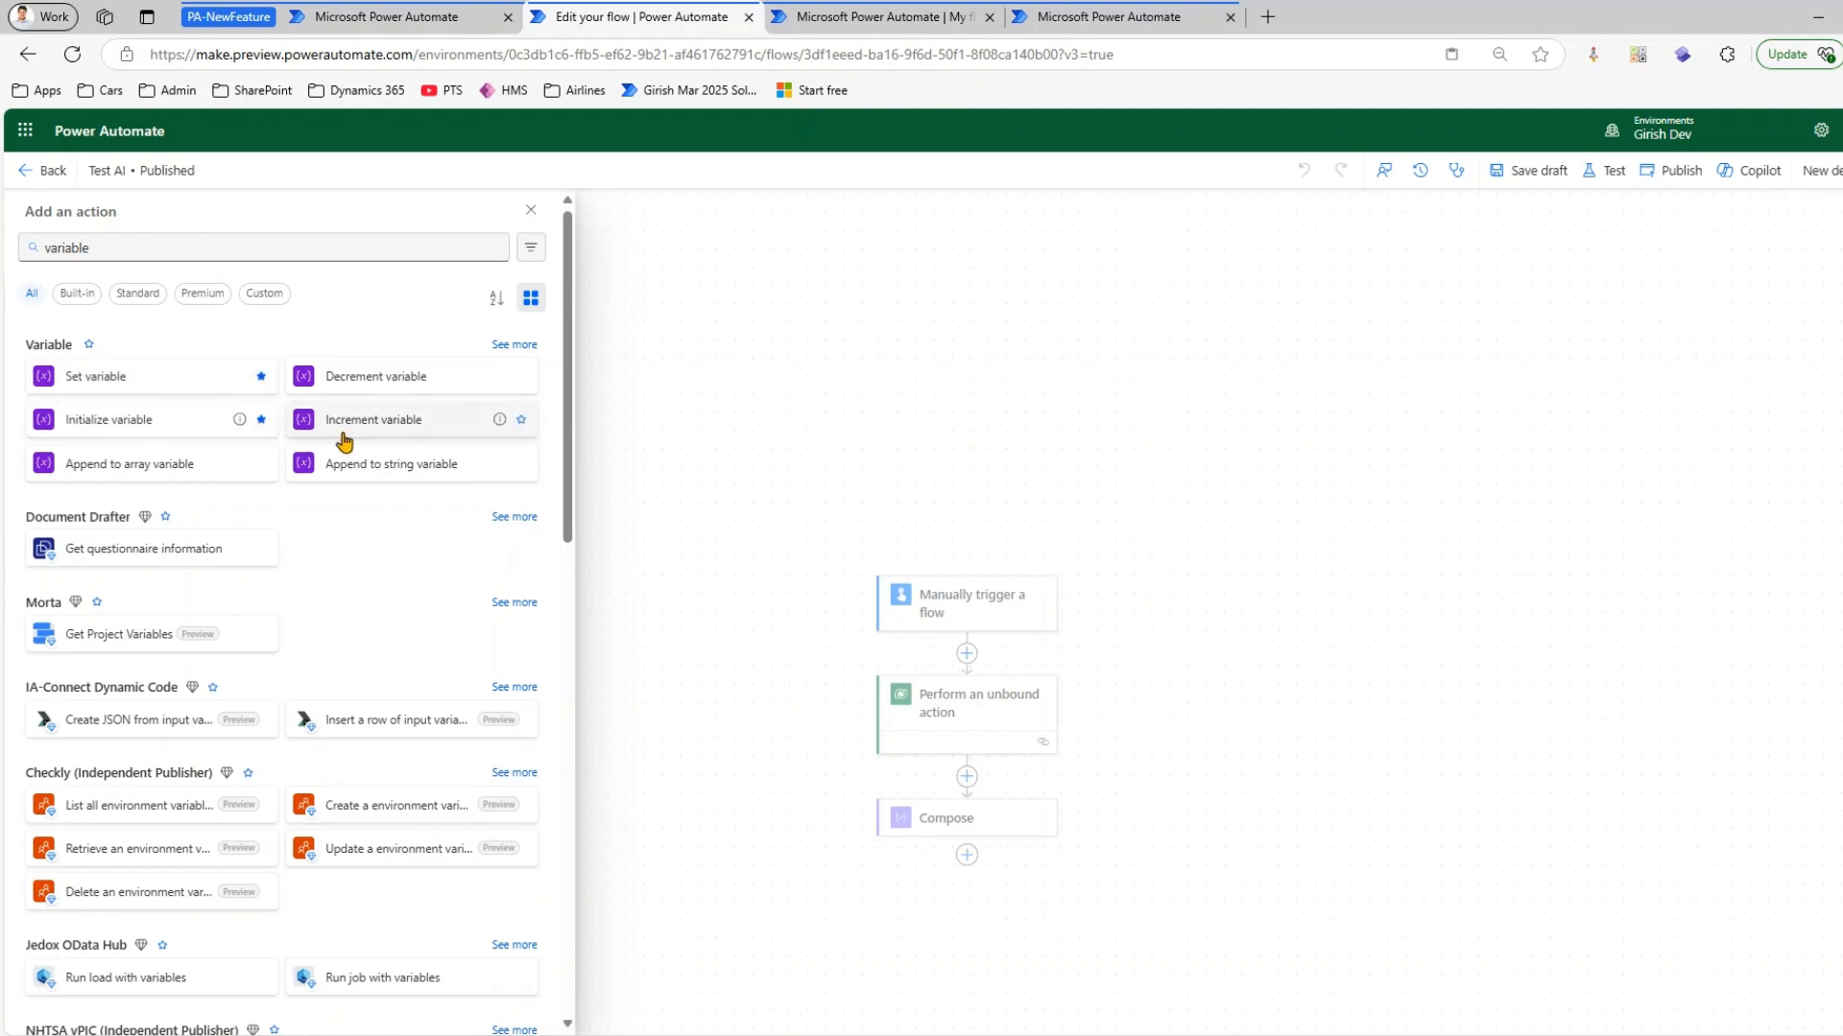
Show all favorite actions and insert Set variable between Perform an unbound action and Compose
left_click(724, 477)
left_click(965, 779)
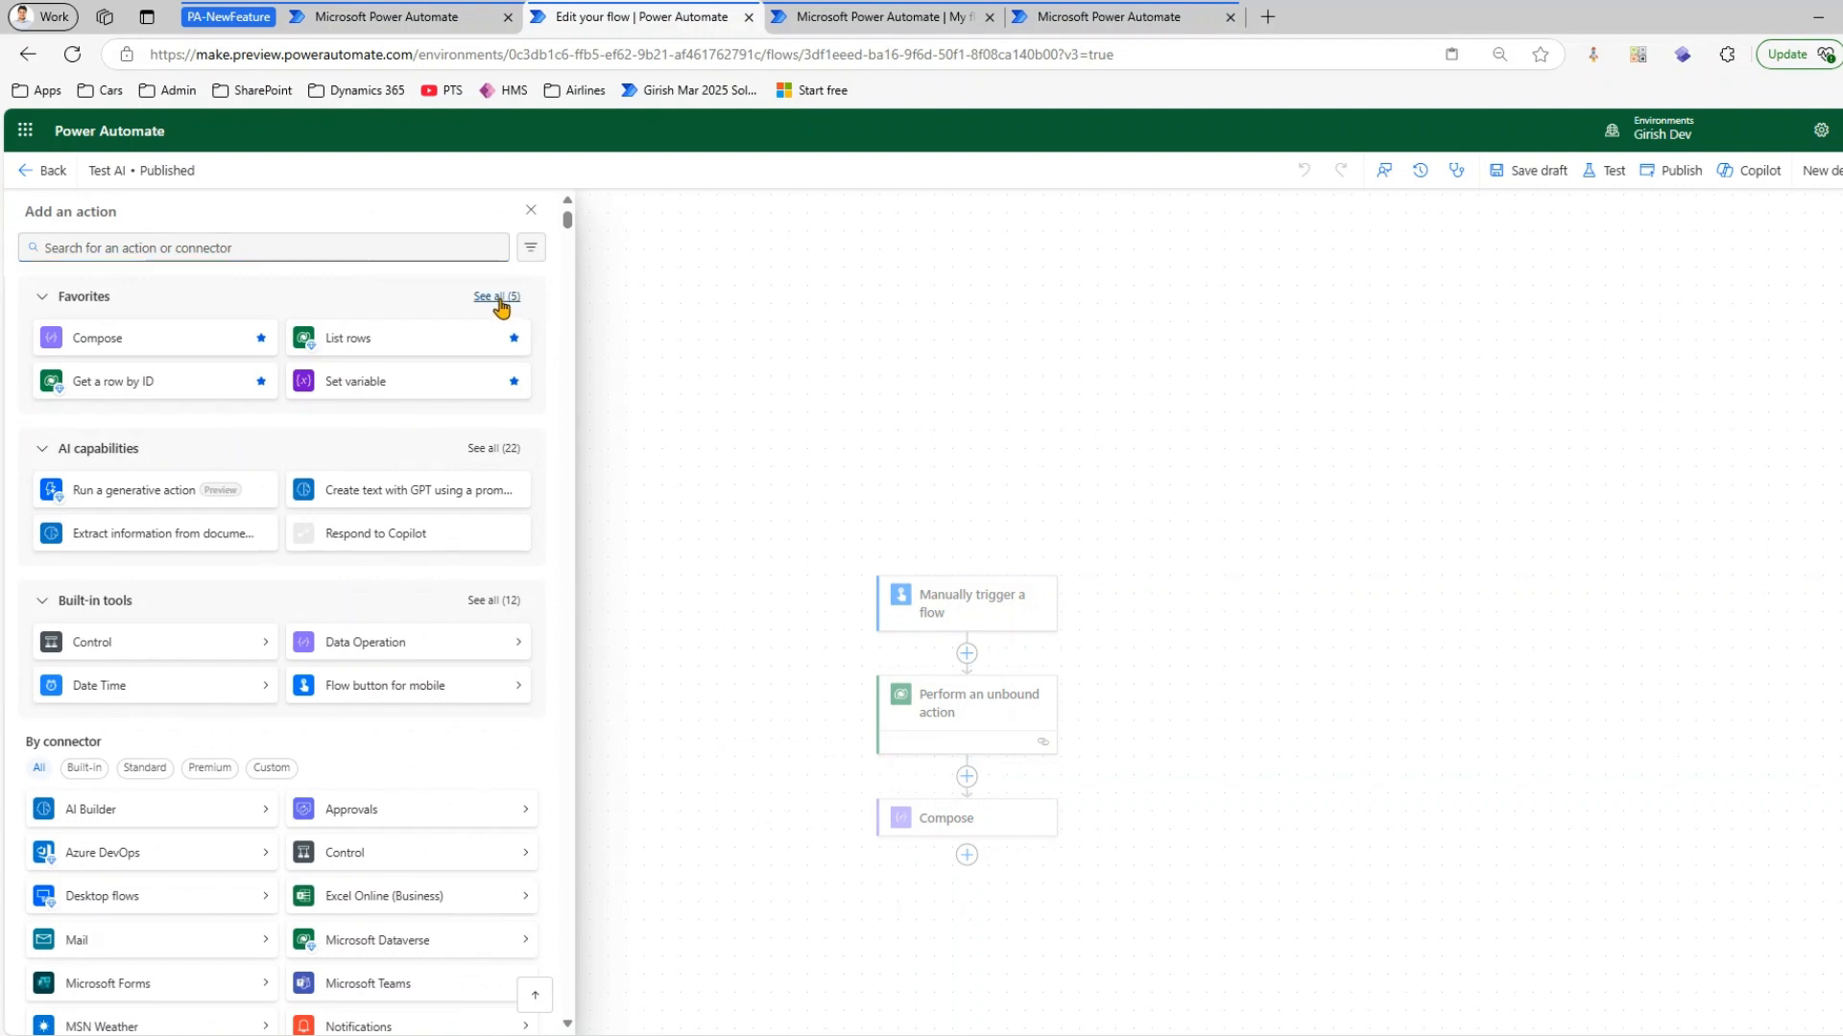
left_click(498, 299)
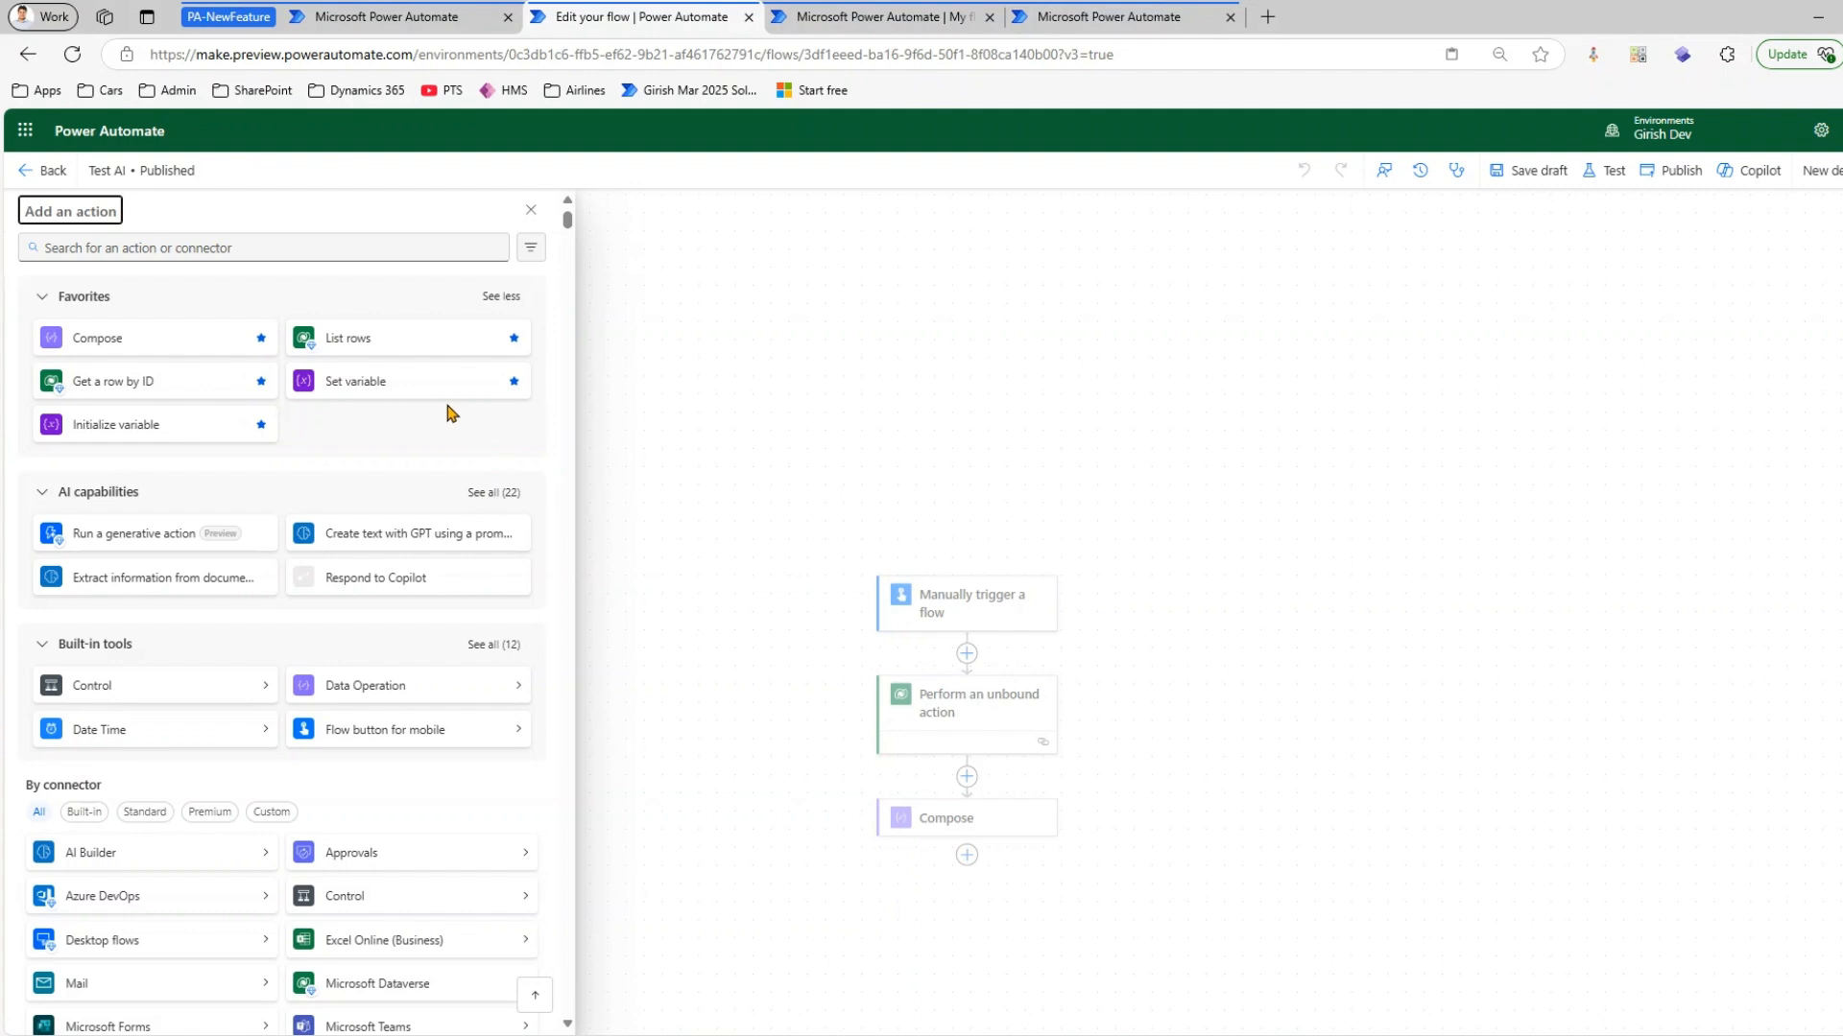
left_click_drag(398, 378, 625, 588)
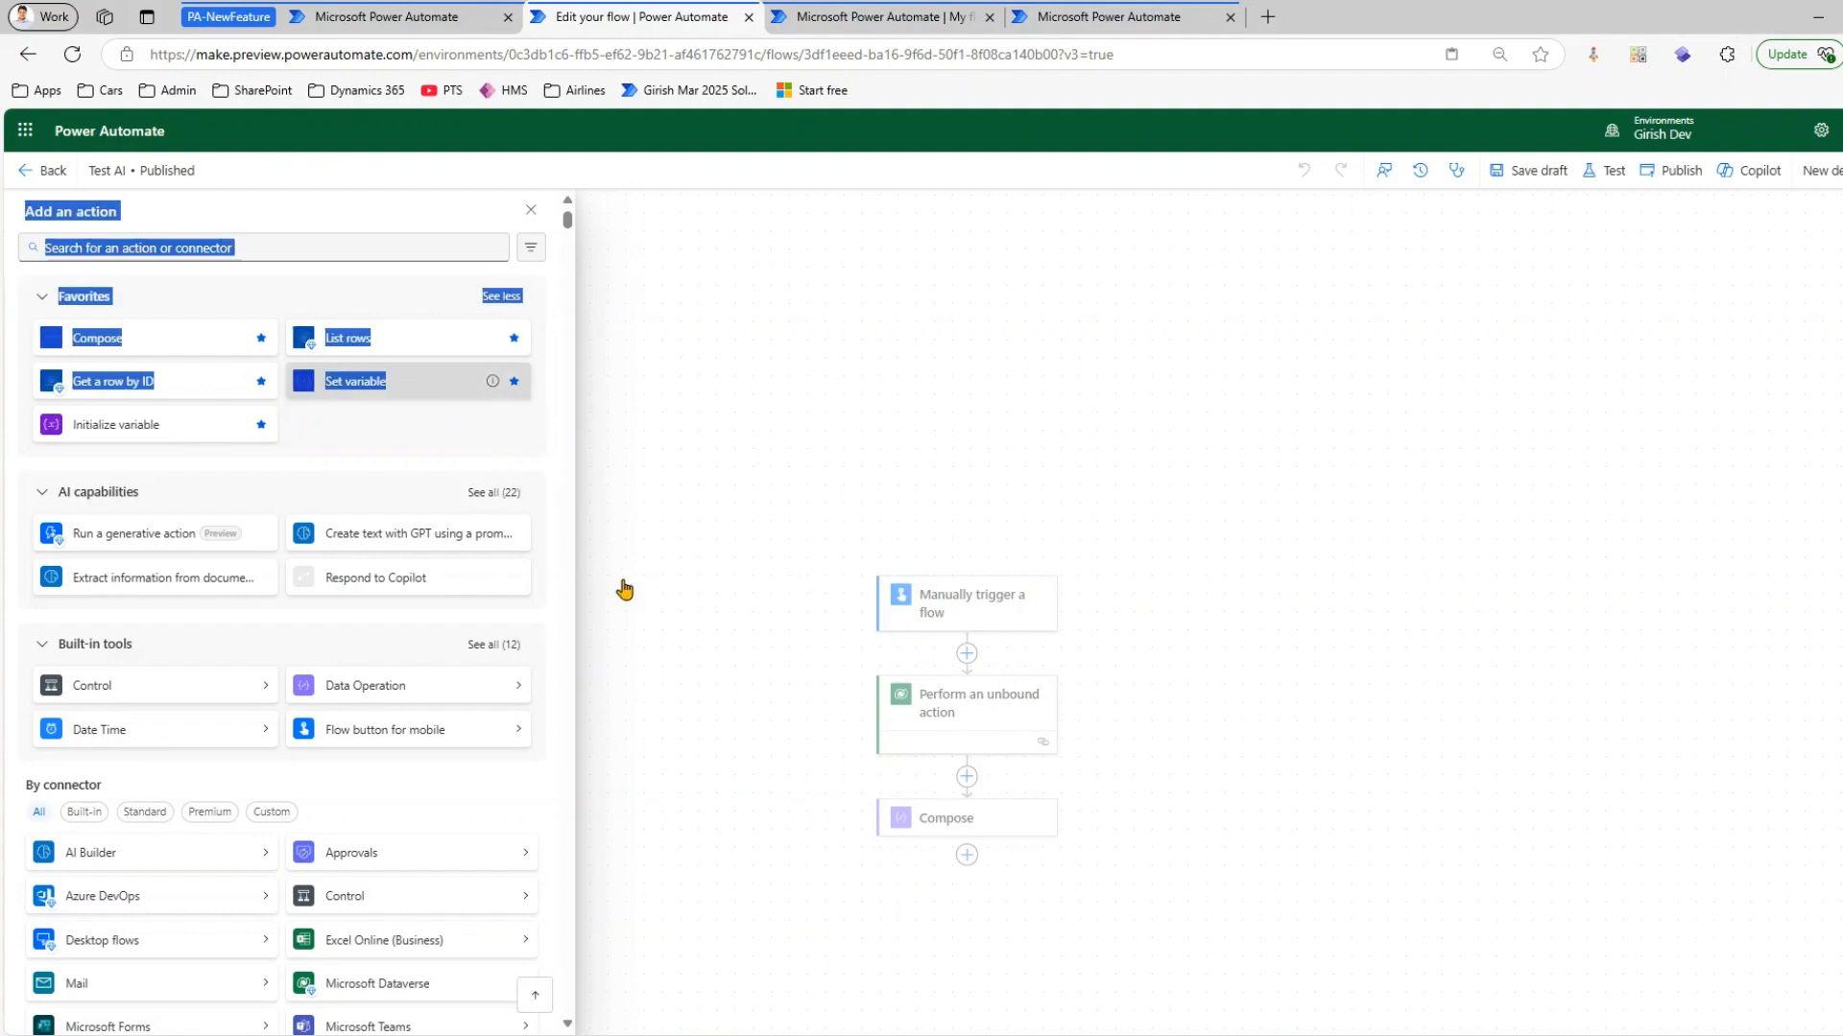
left_click(530, 428)
left_click_drag(400, 382, 560, 460)
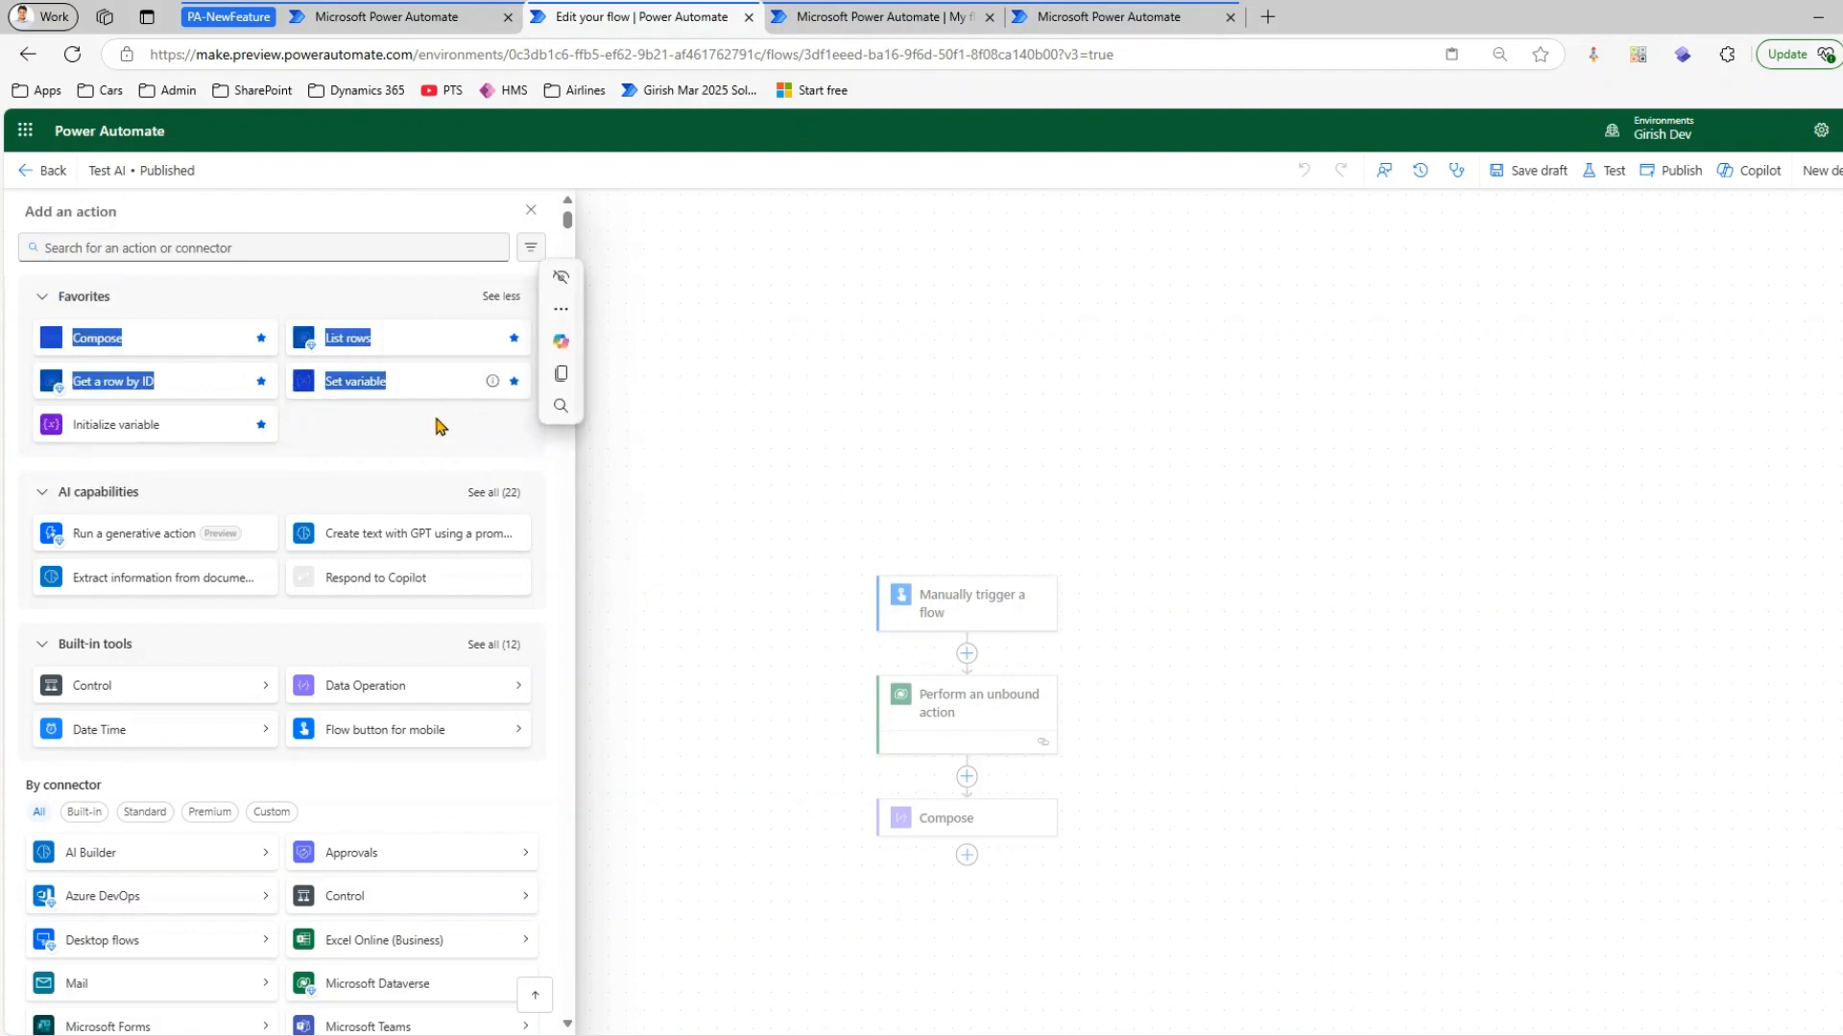
left_click(365, 387)
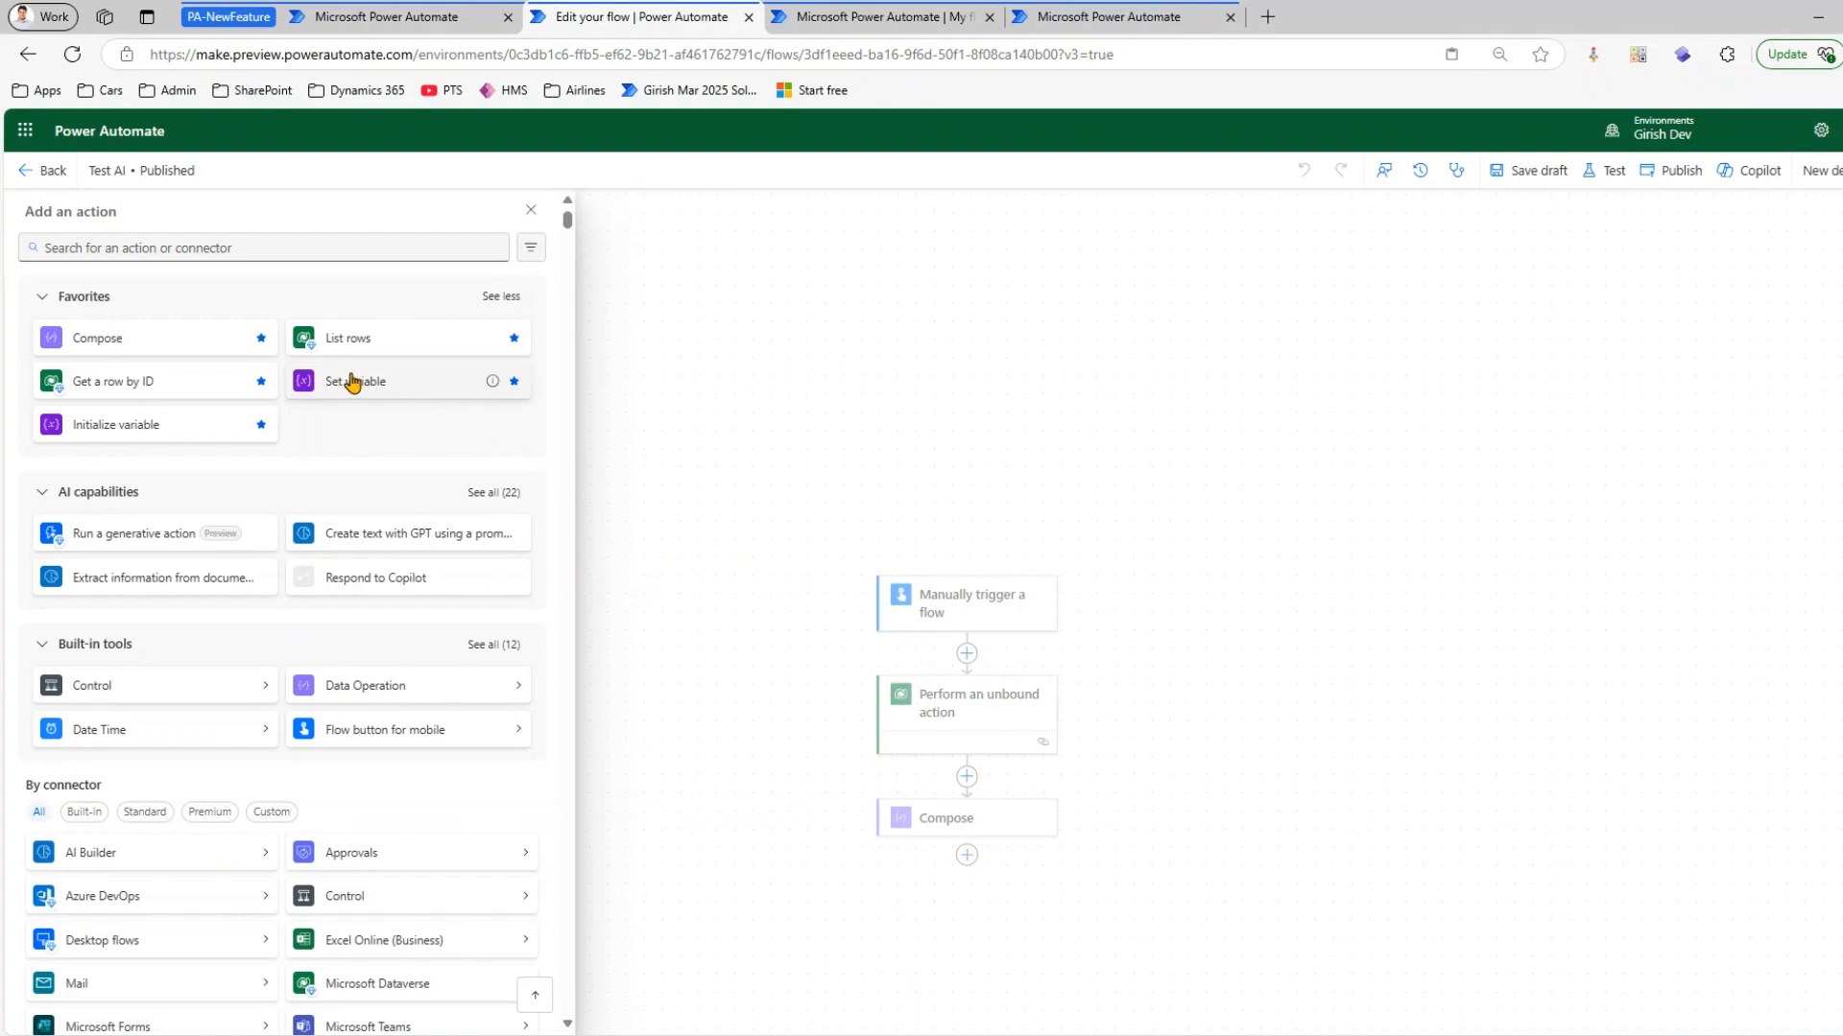
left_click(357, 382)
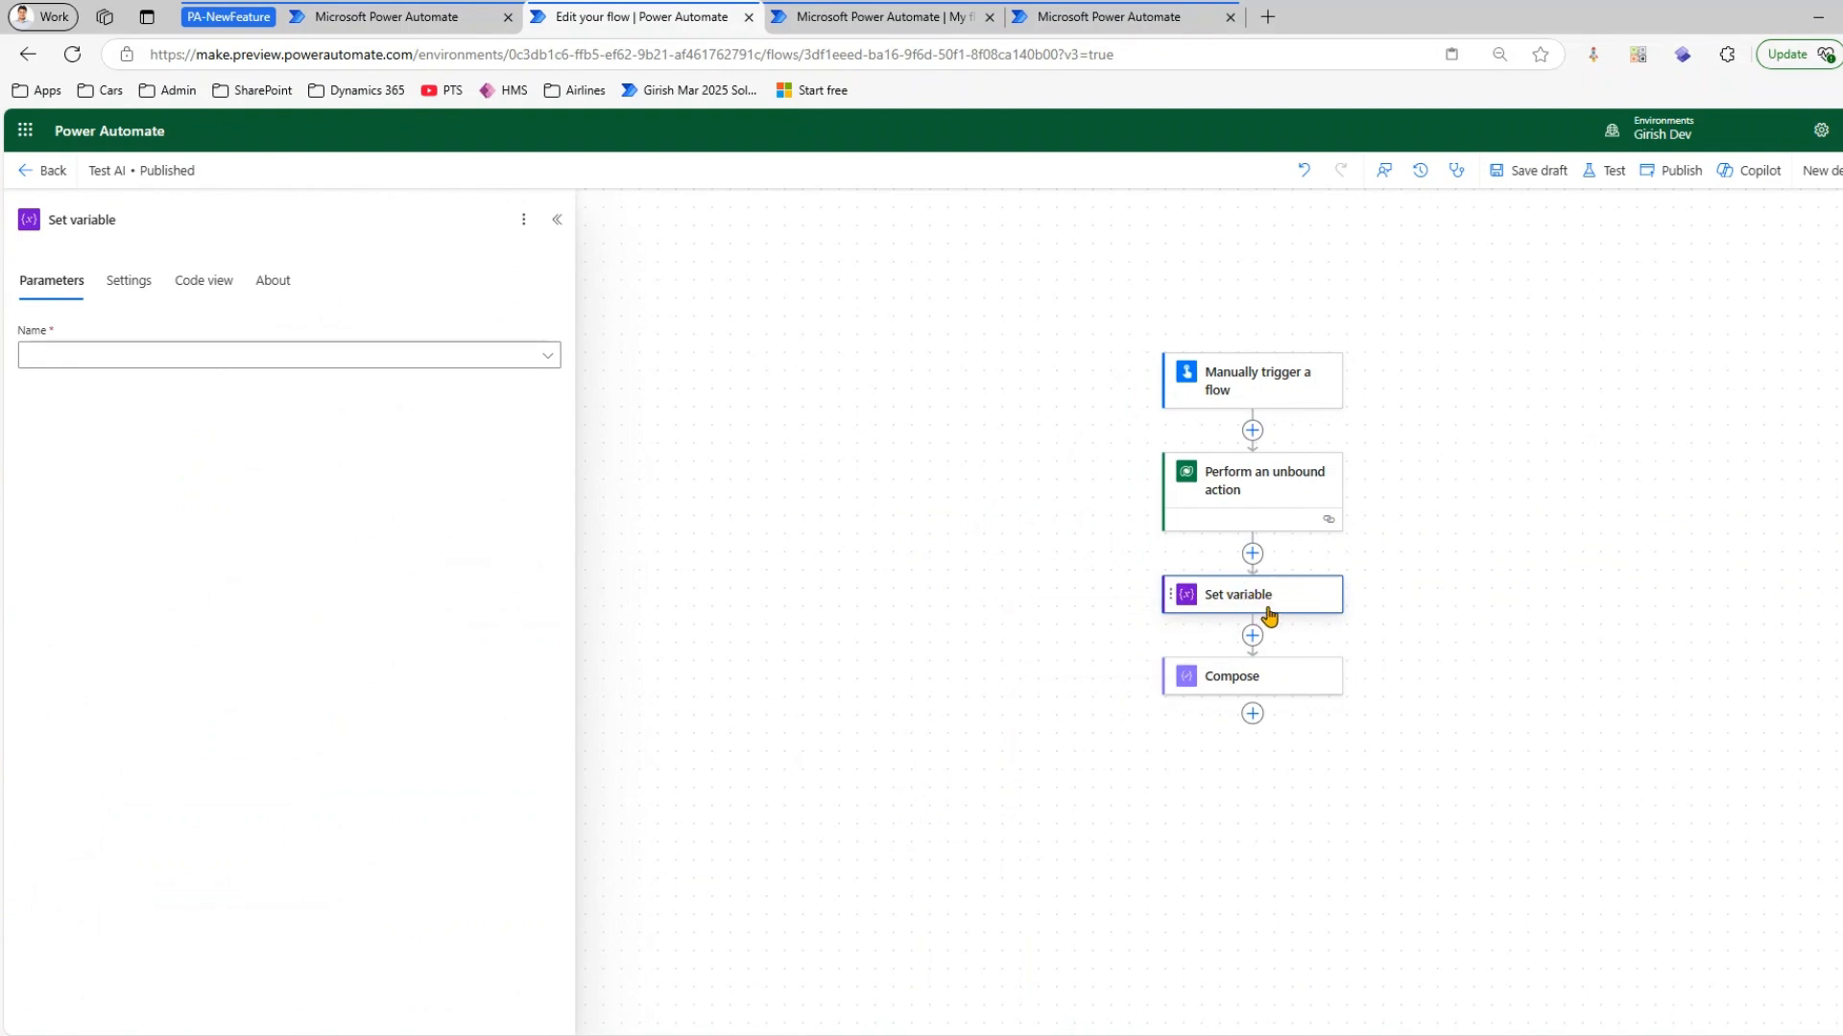
Add the favorite action Get a row by ID at the end of the flow, after Compose
left_click(1252, 713)
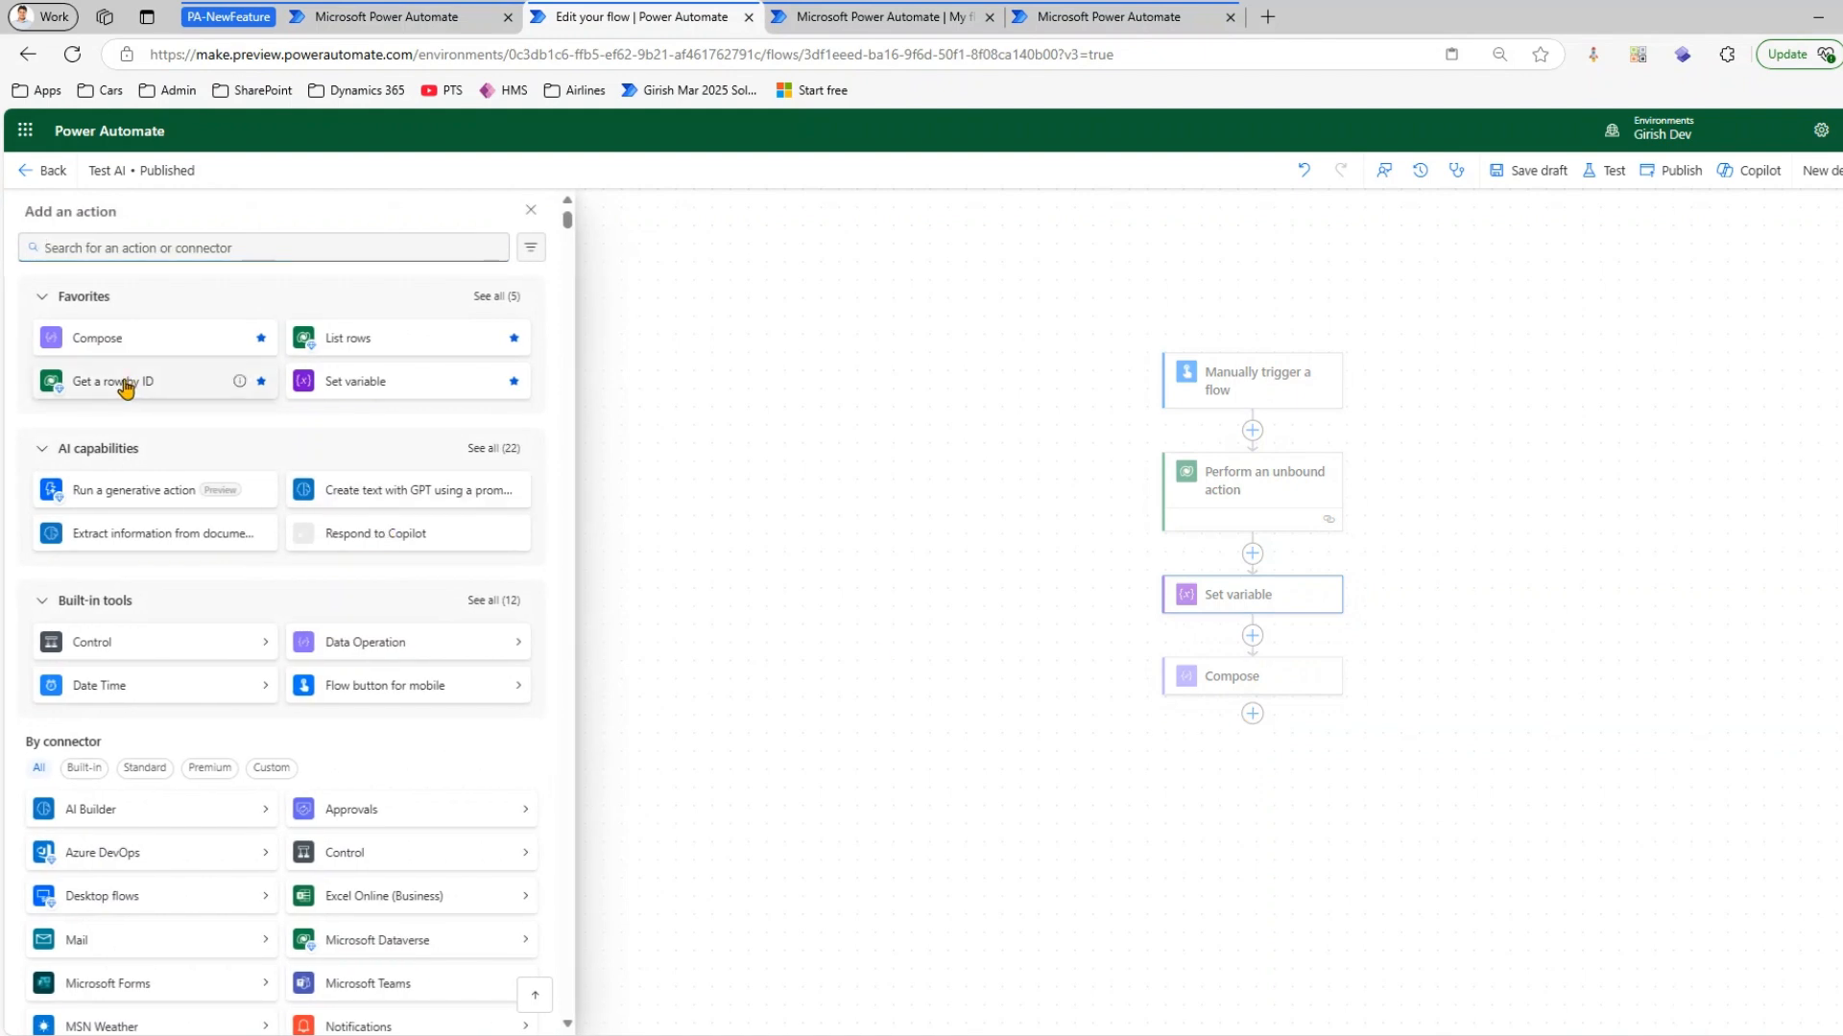
left_click(125, 384)
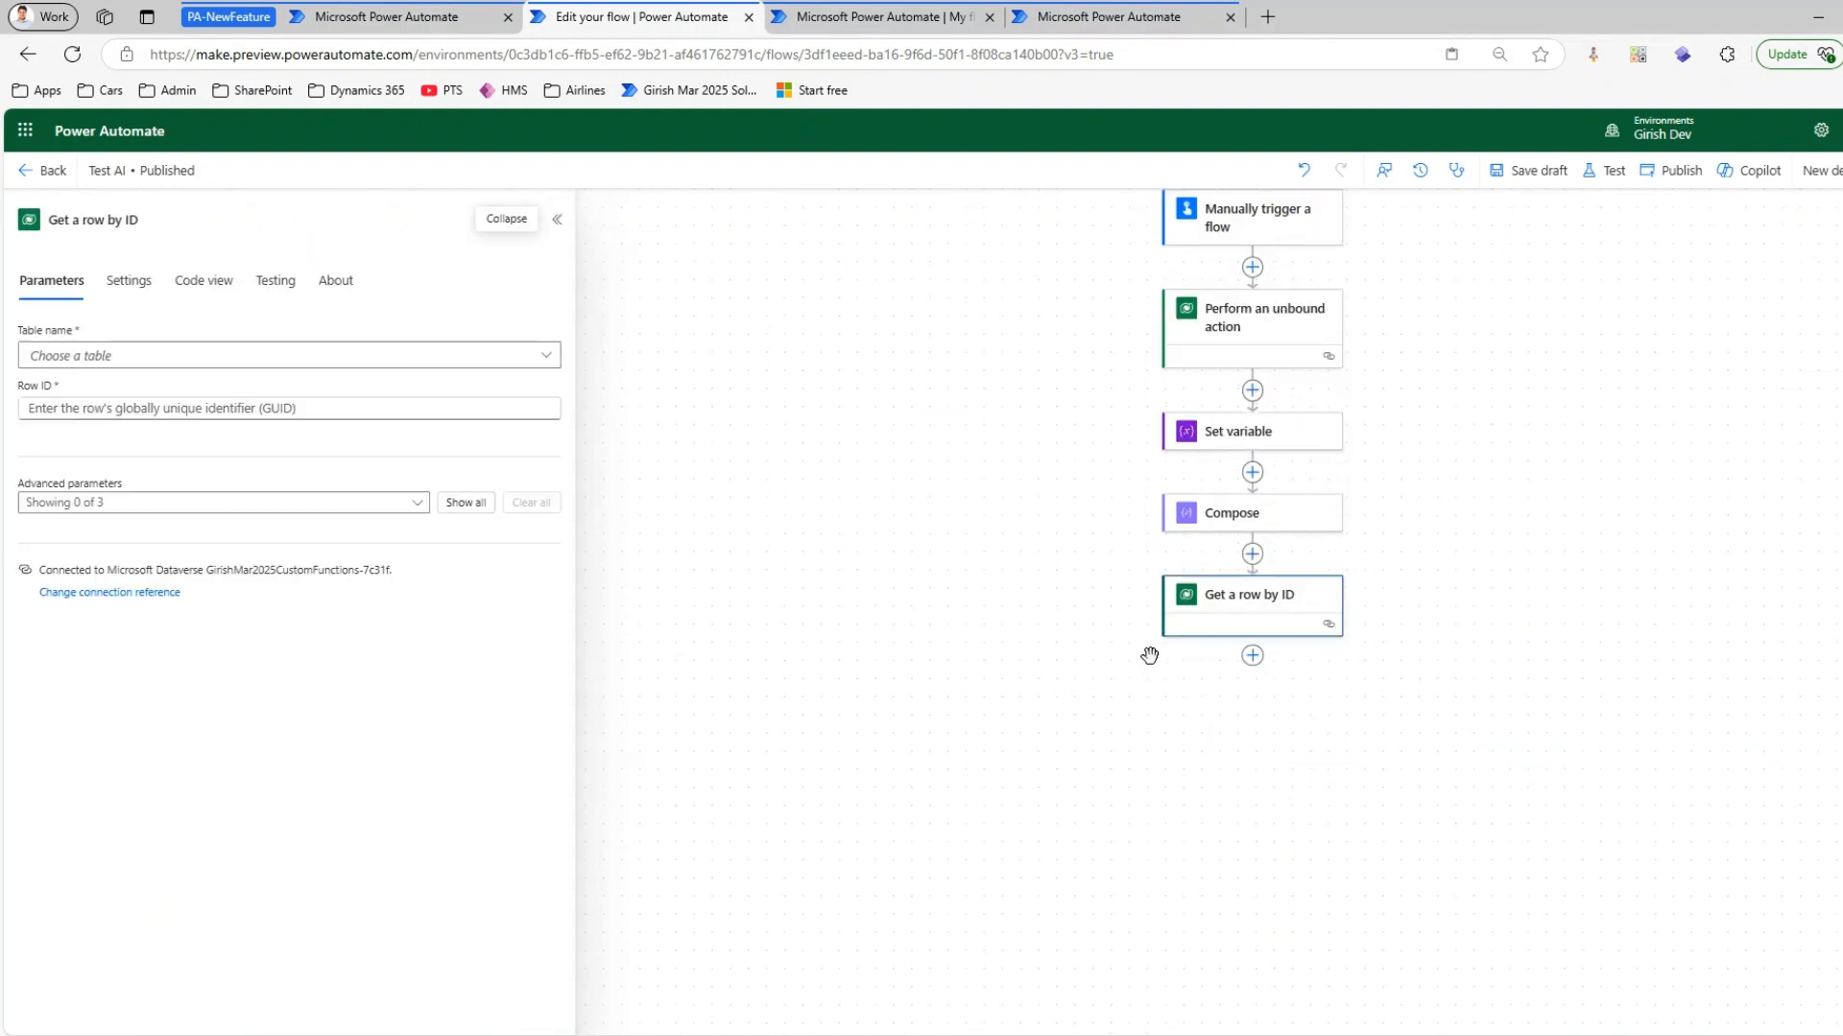
Start another action after Get a row by ID and examine the full list of AI capabilities actions with the other groups collapsed
left_click(1252, 658)
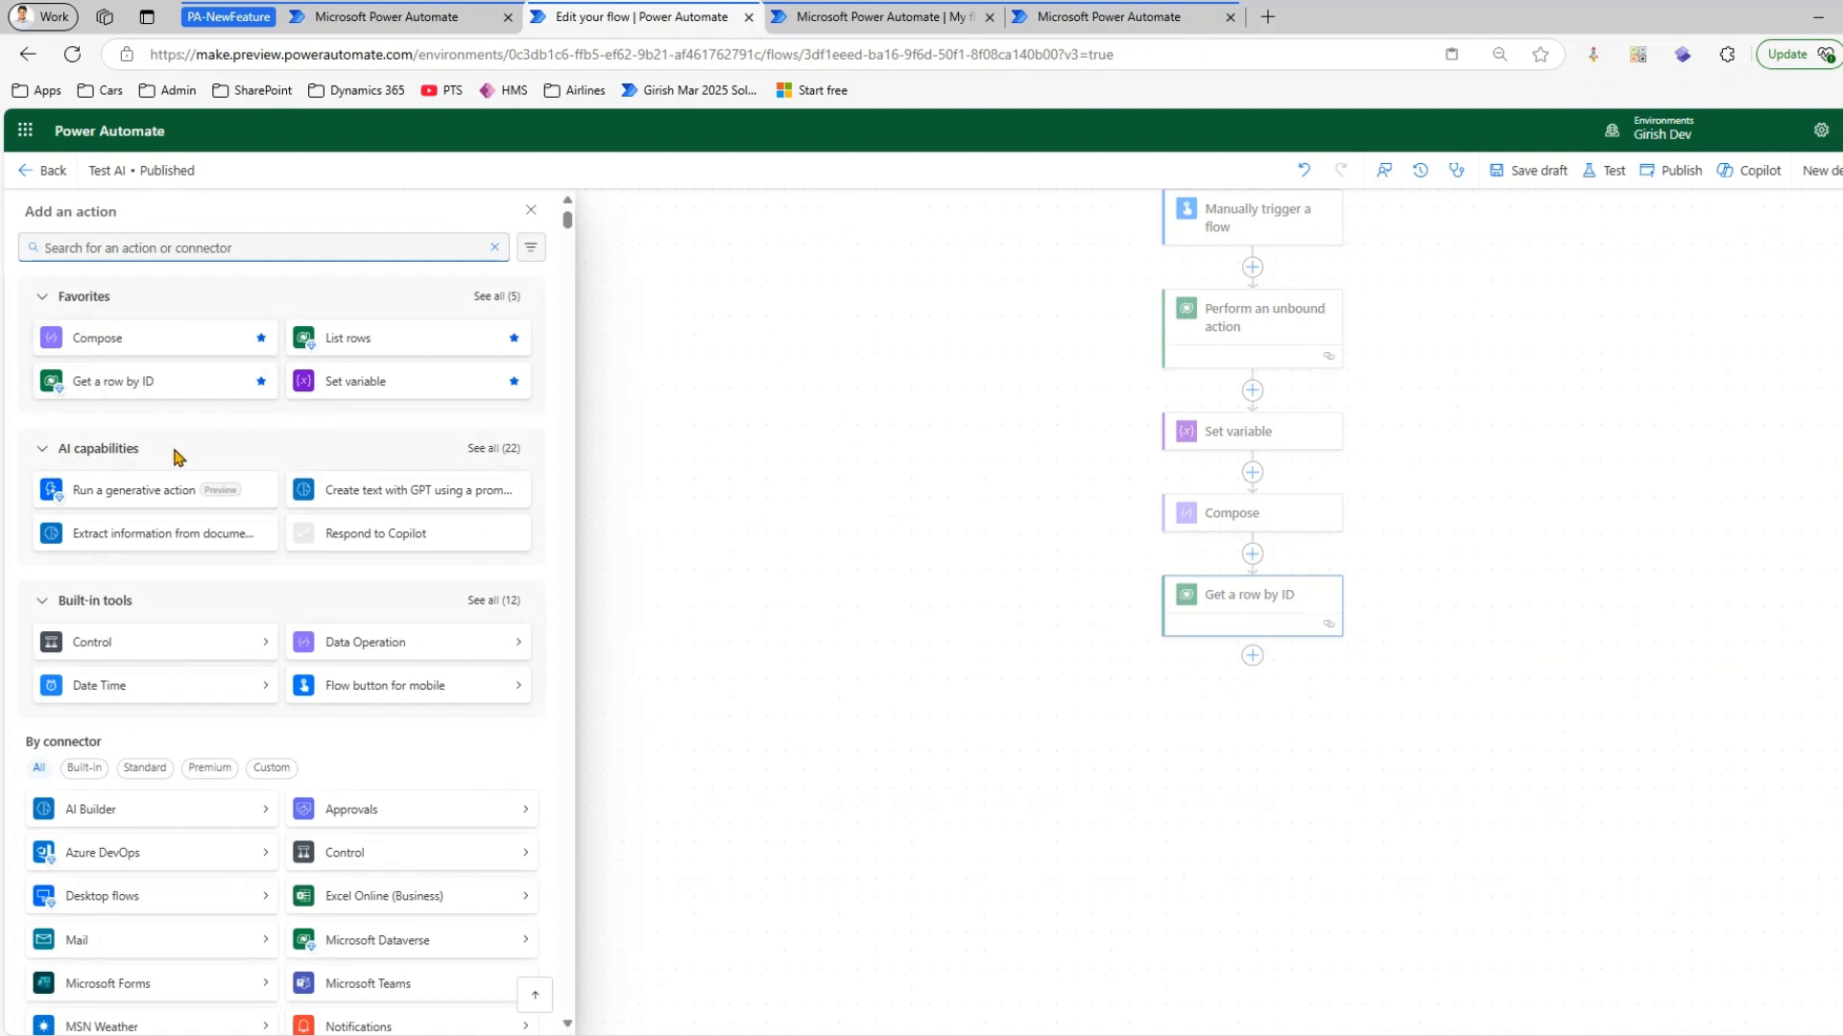
left_click(39, 458)
left_click(42, 503)
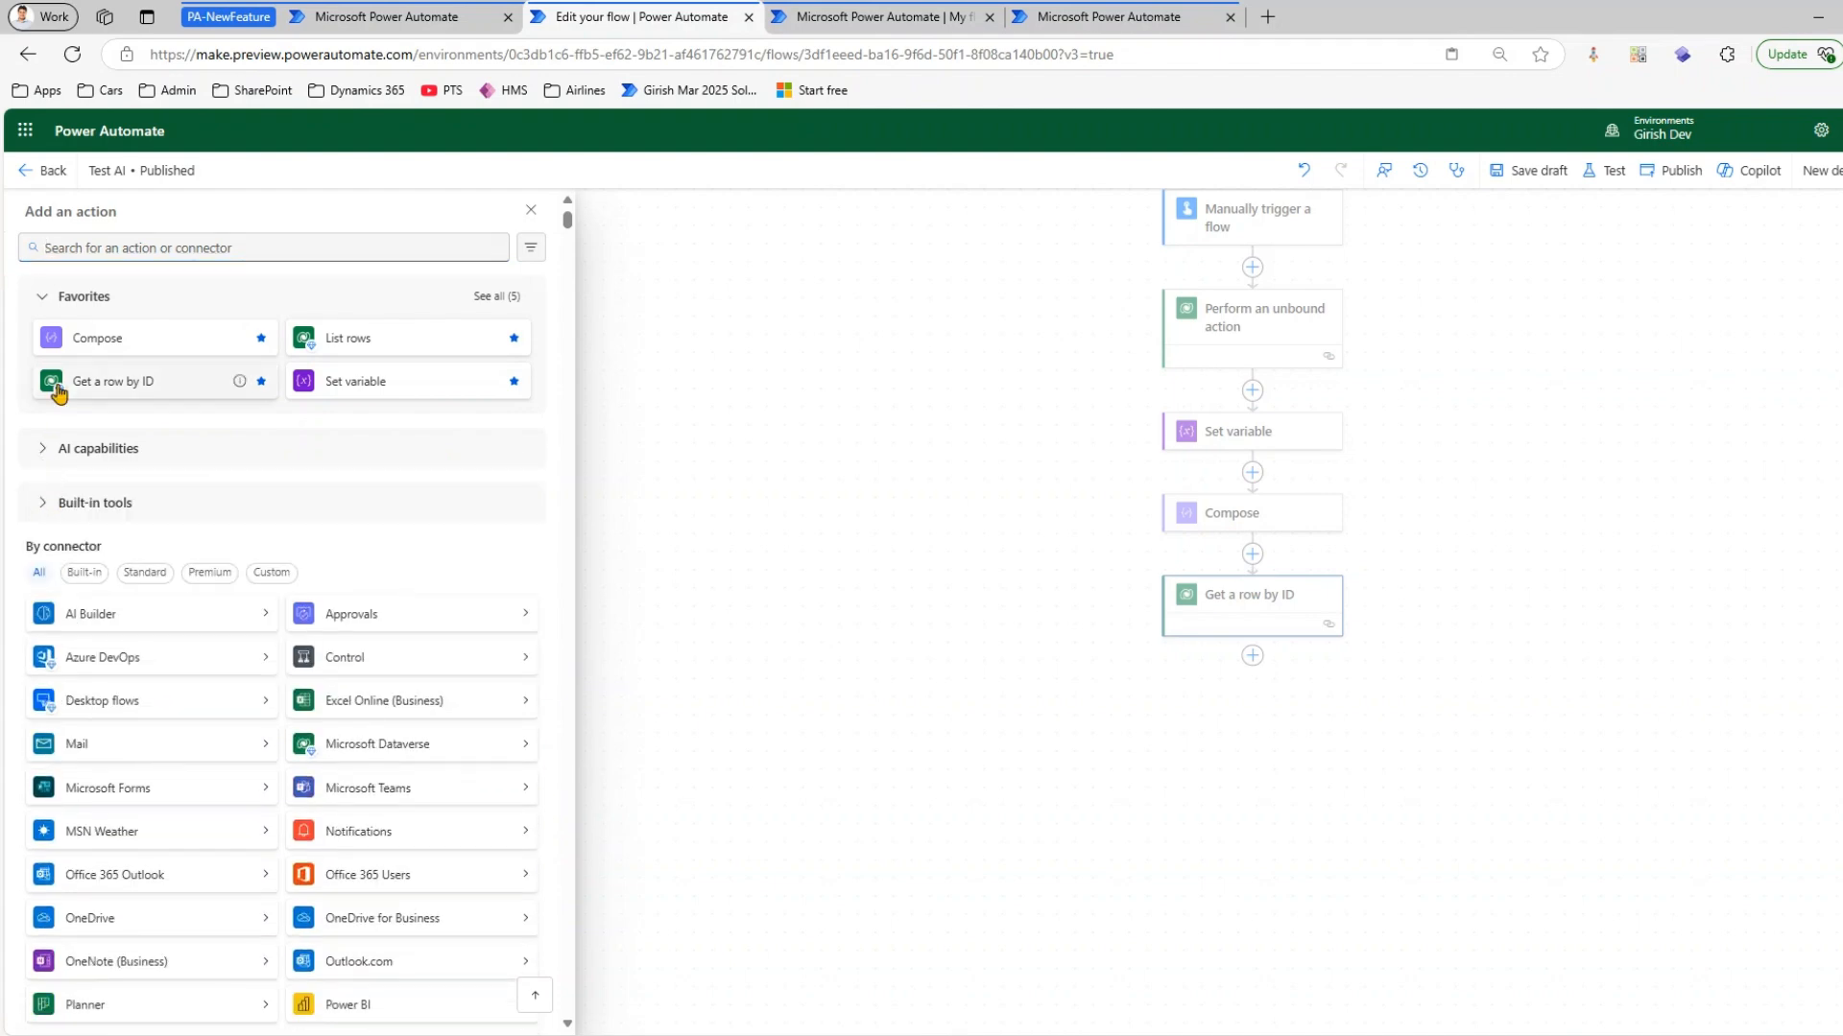
left_click(39, 299)
left_click(42, 351)
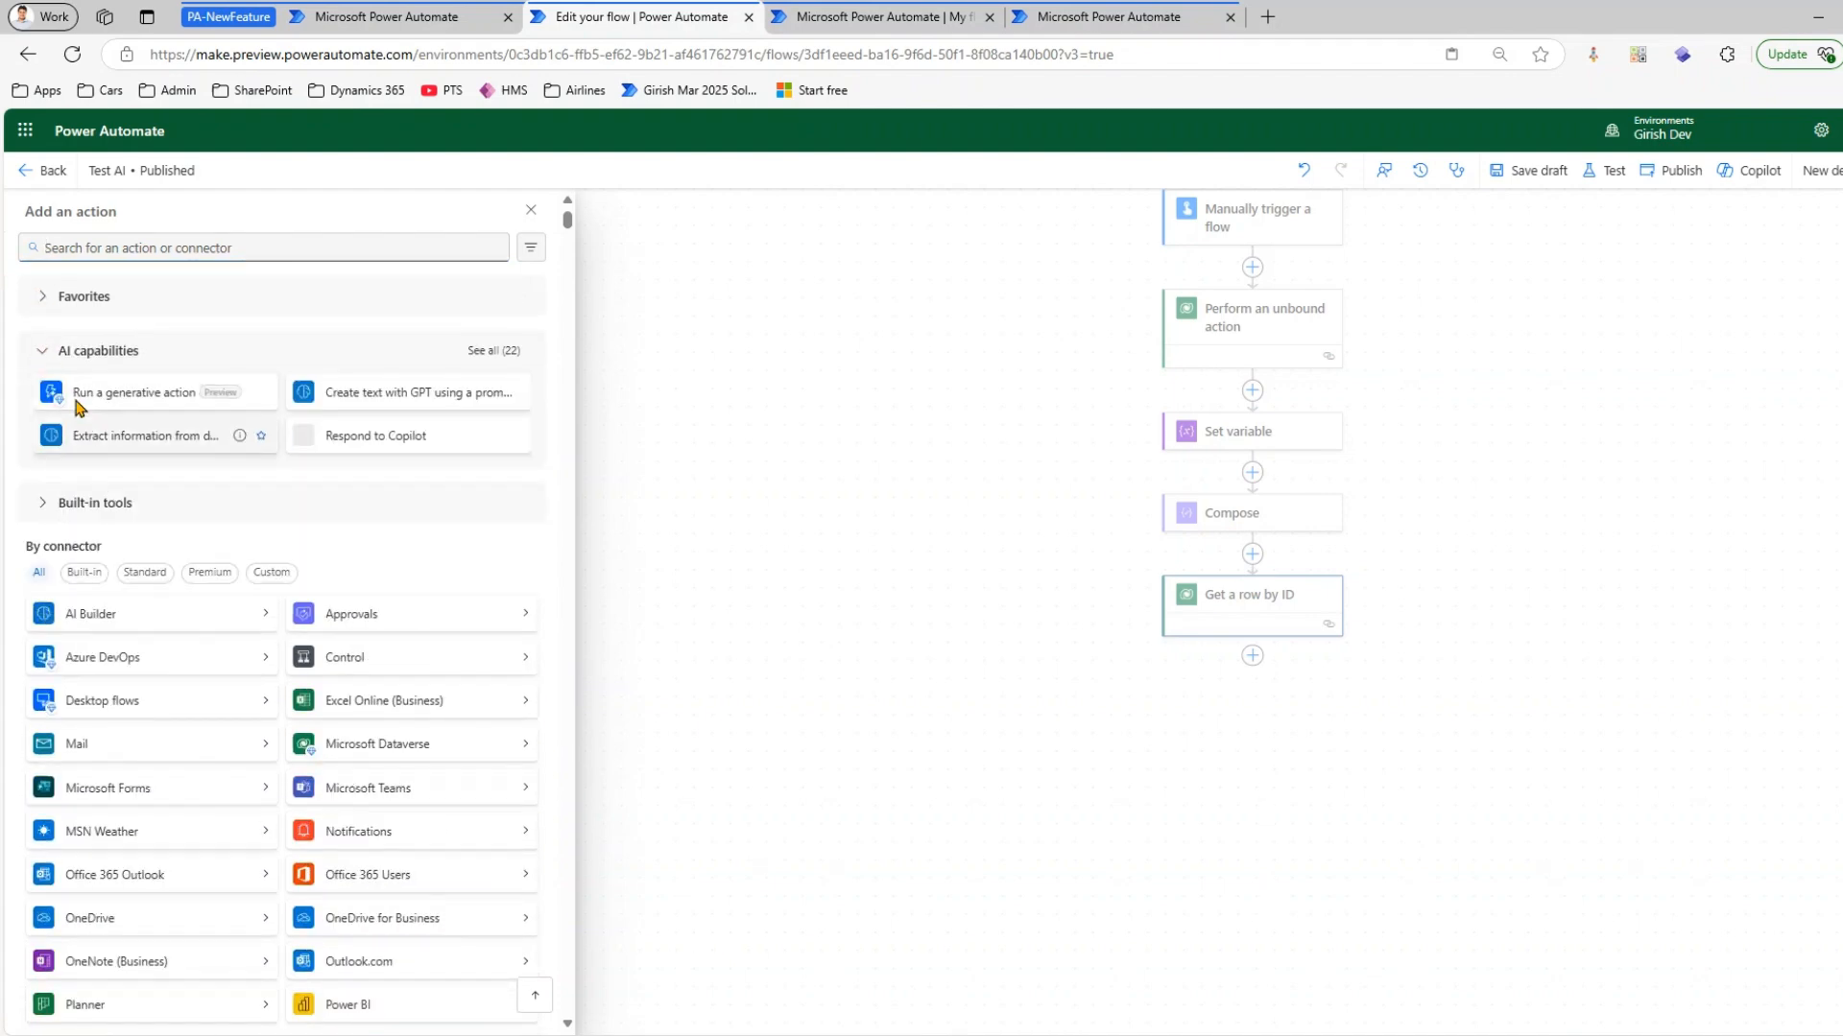
left_click(494, 351)
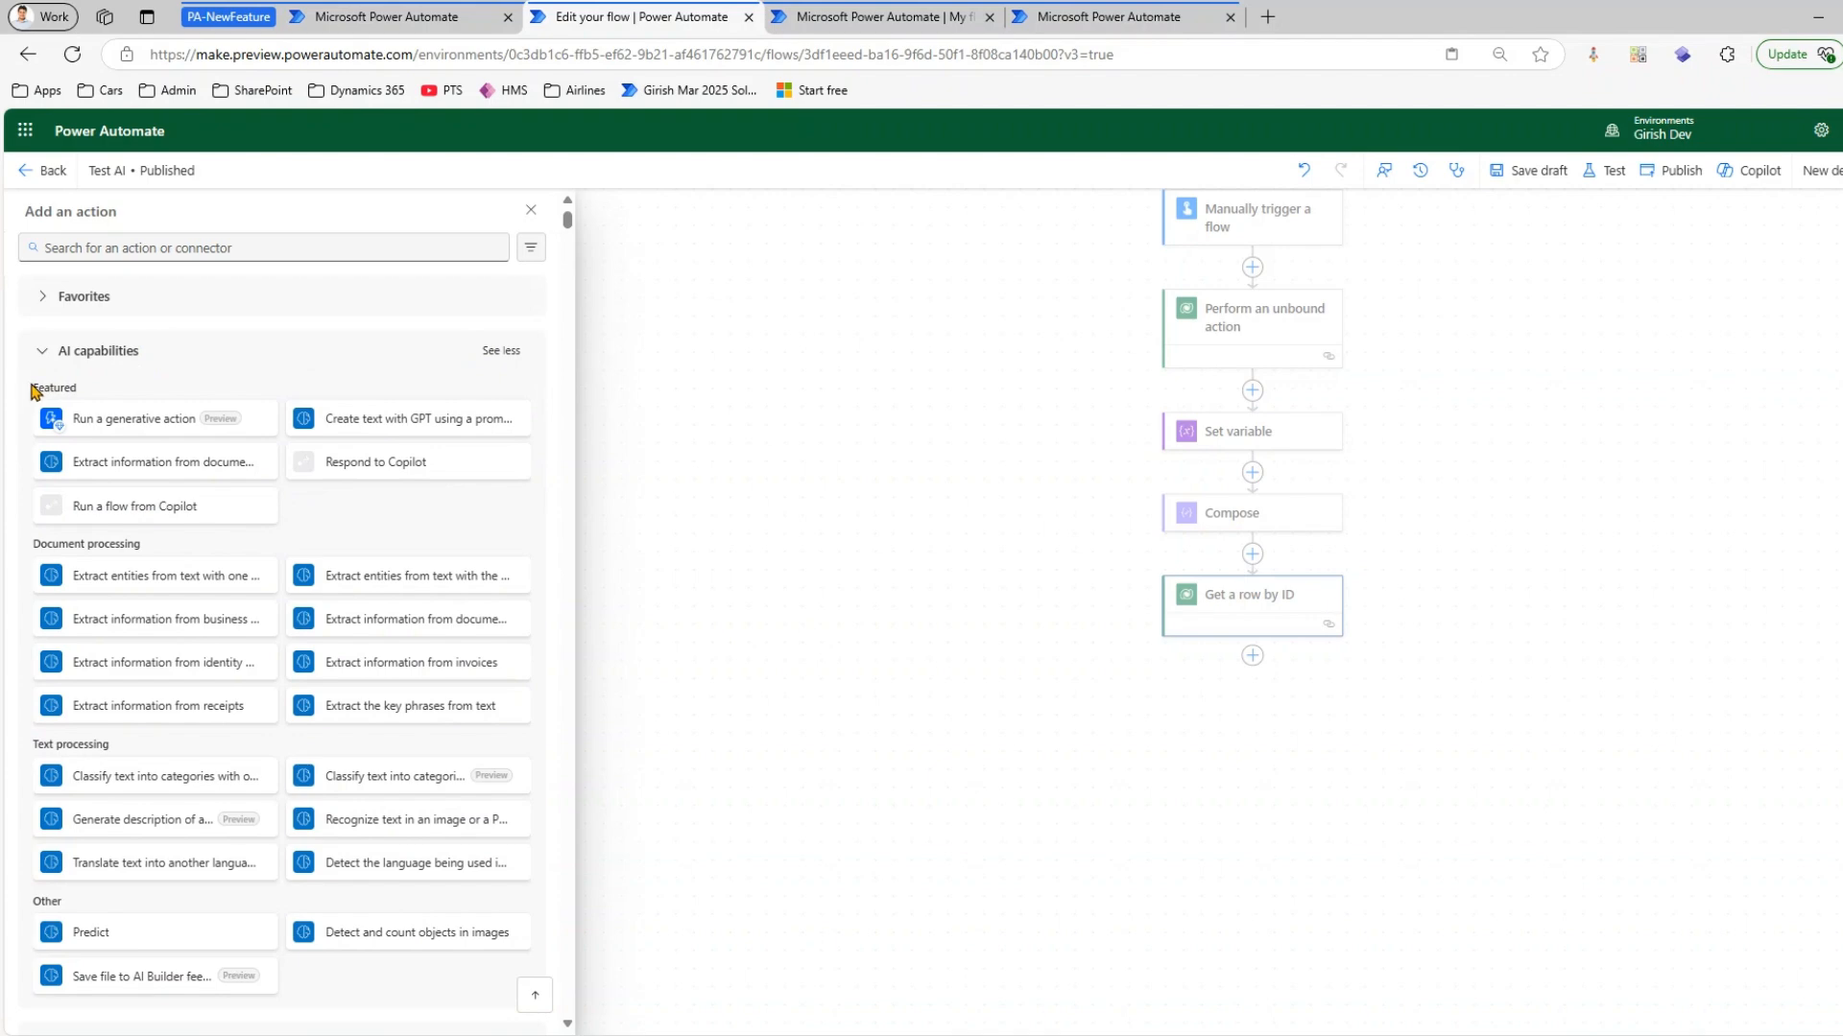
scroll(120, 775, "down", 2)
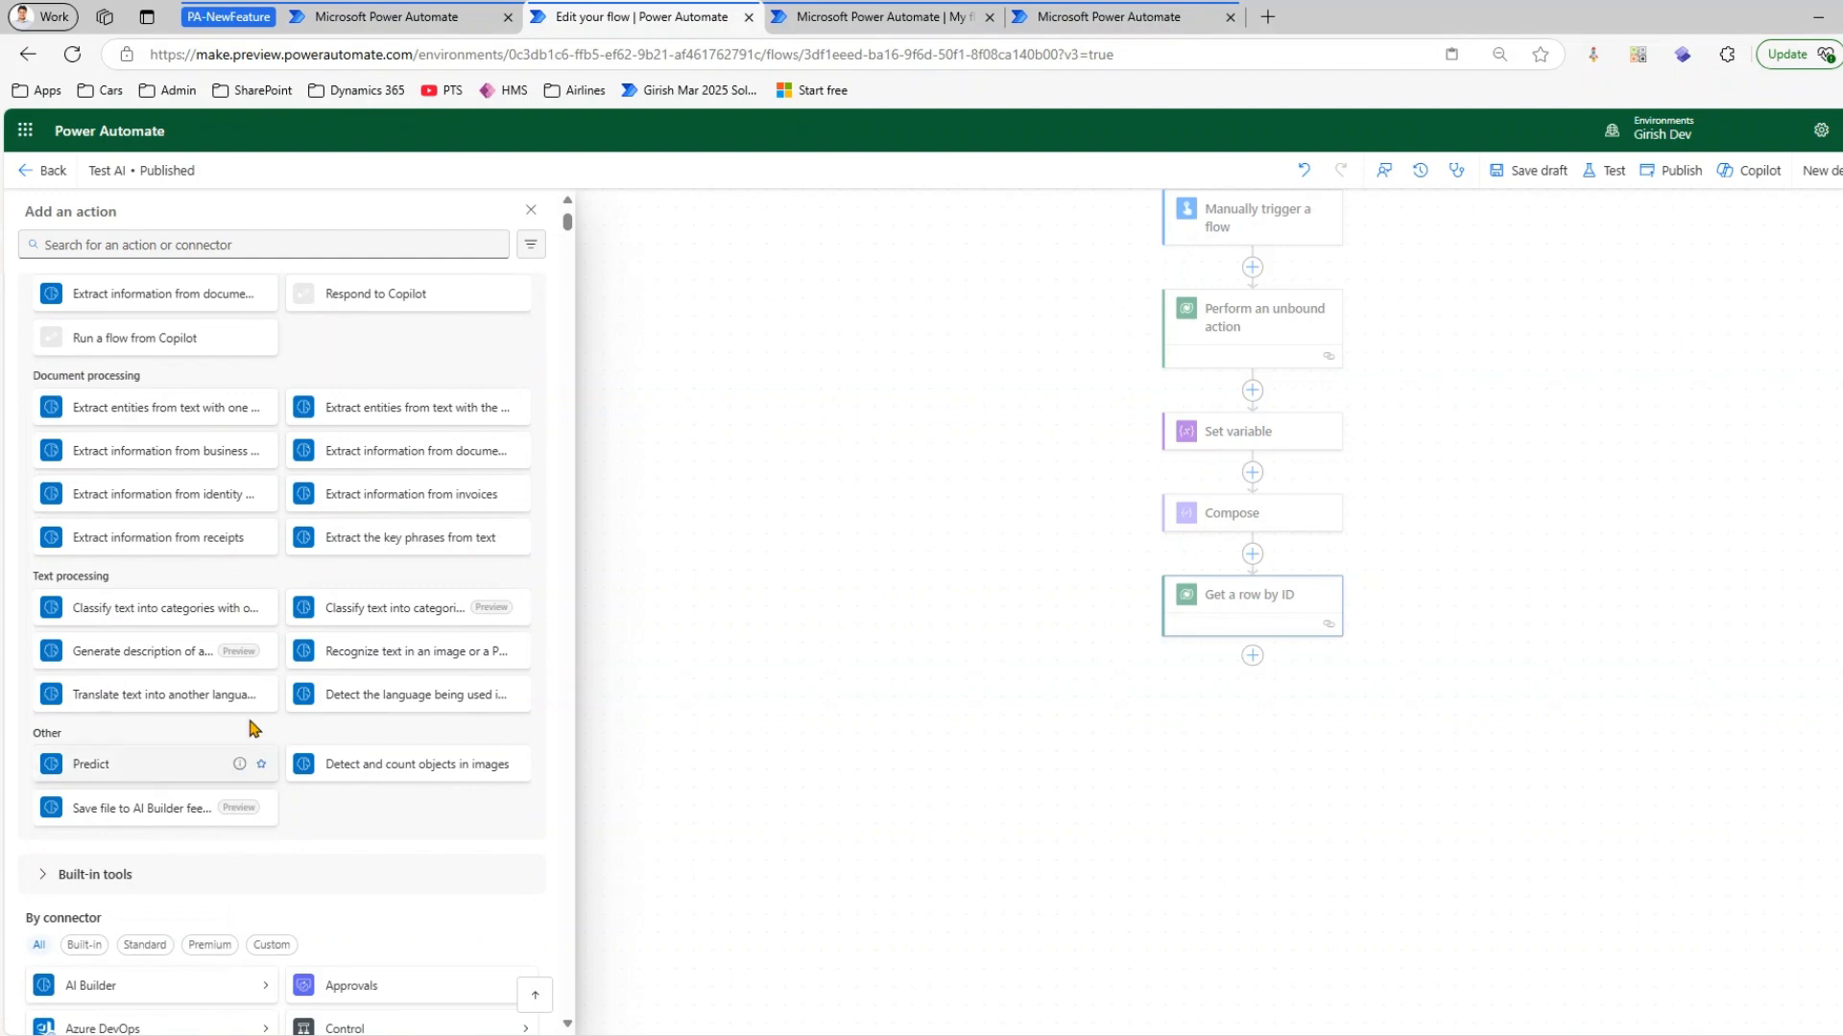
scroll(326, 523, "up", 2)
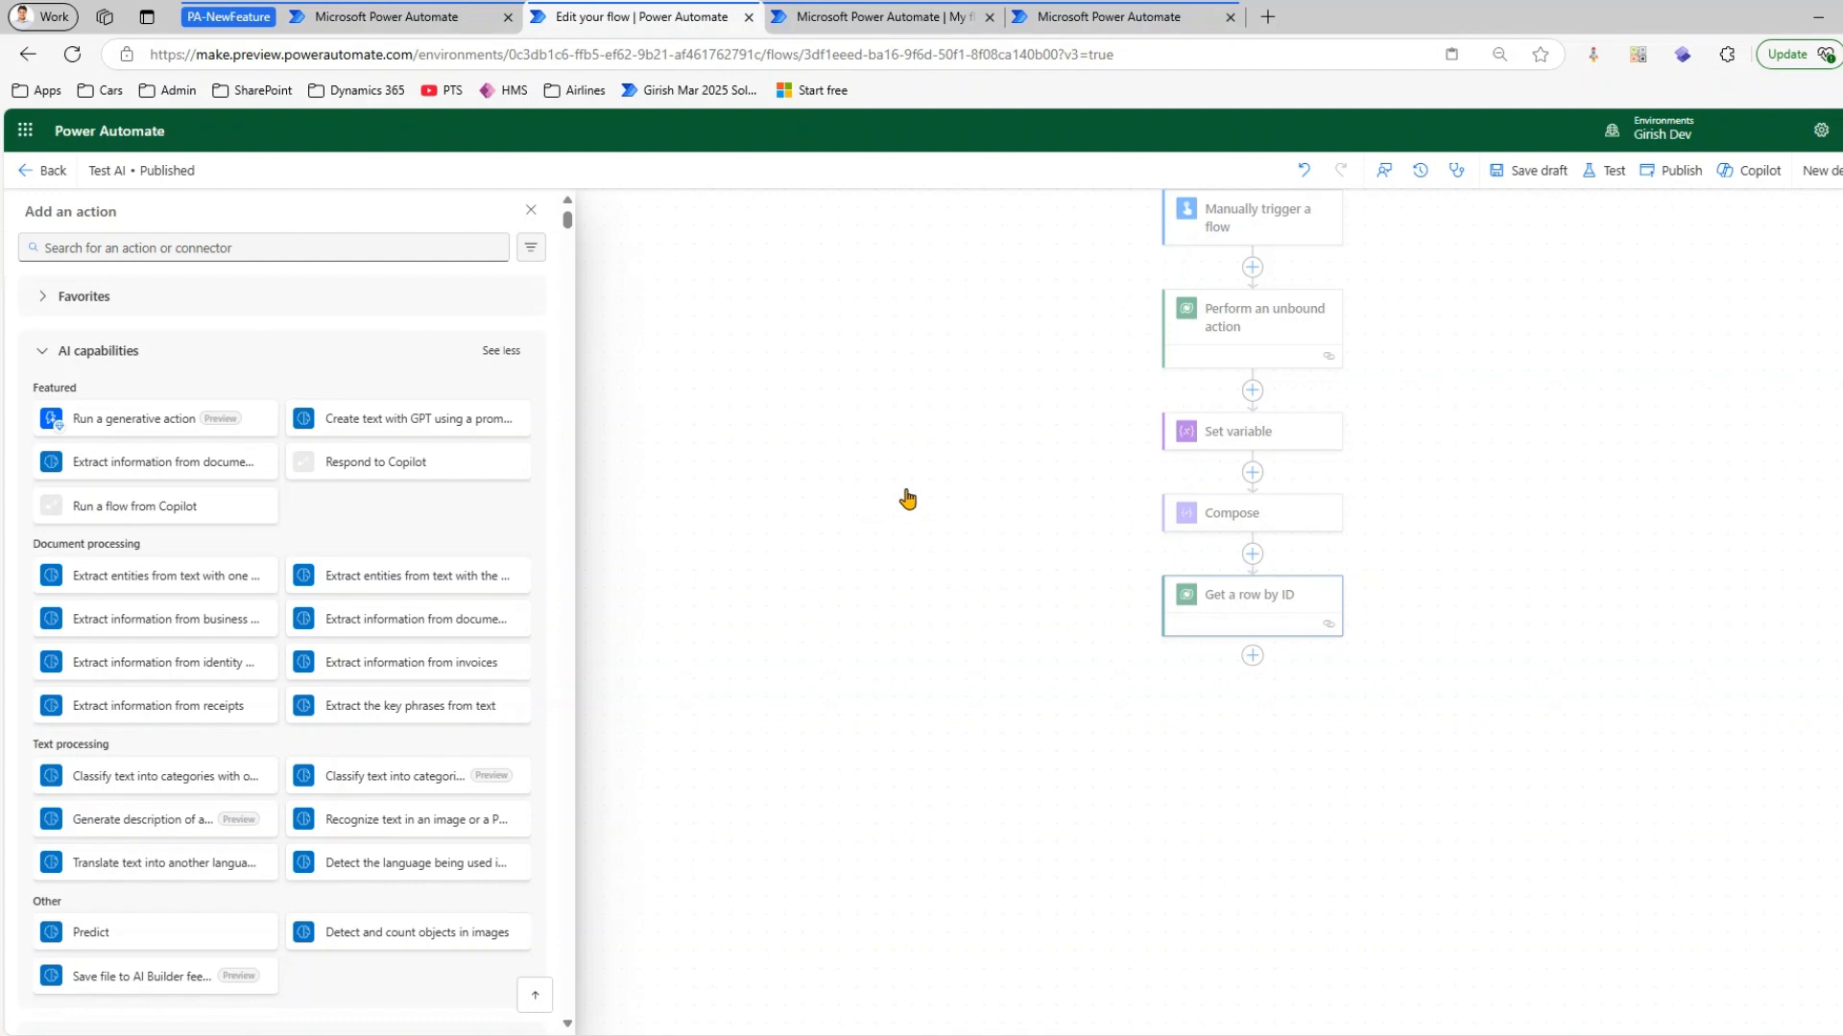
Examine the full list of built-in tools and the actions inside Data Operation and Control
left_click(48, 352)
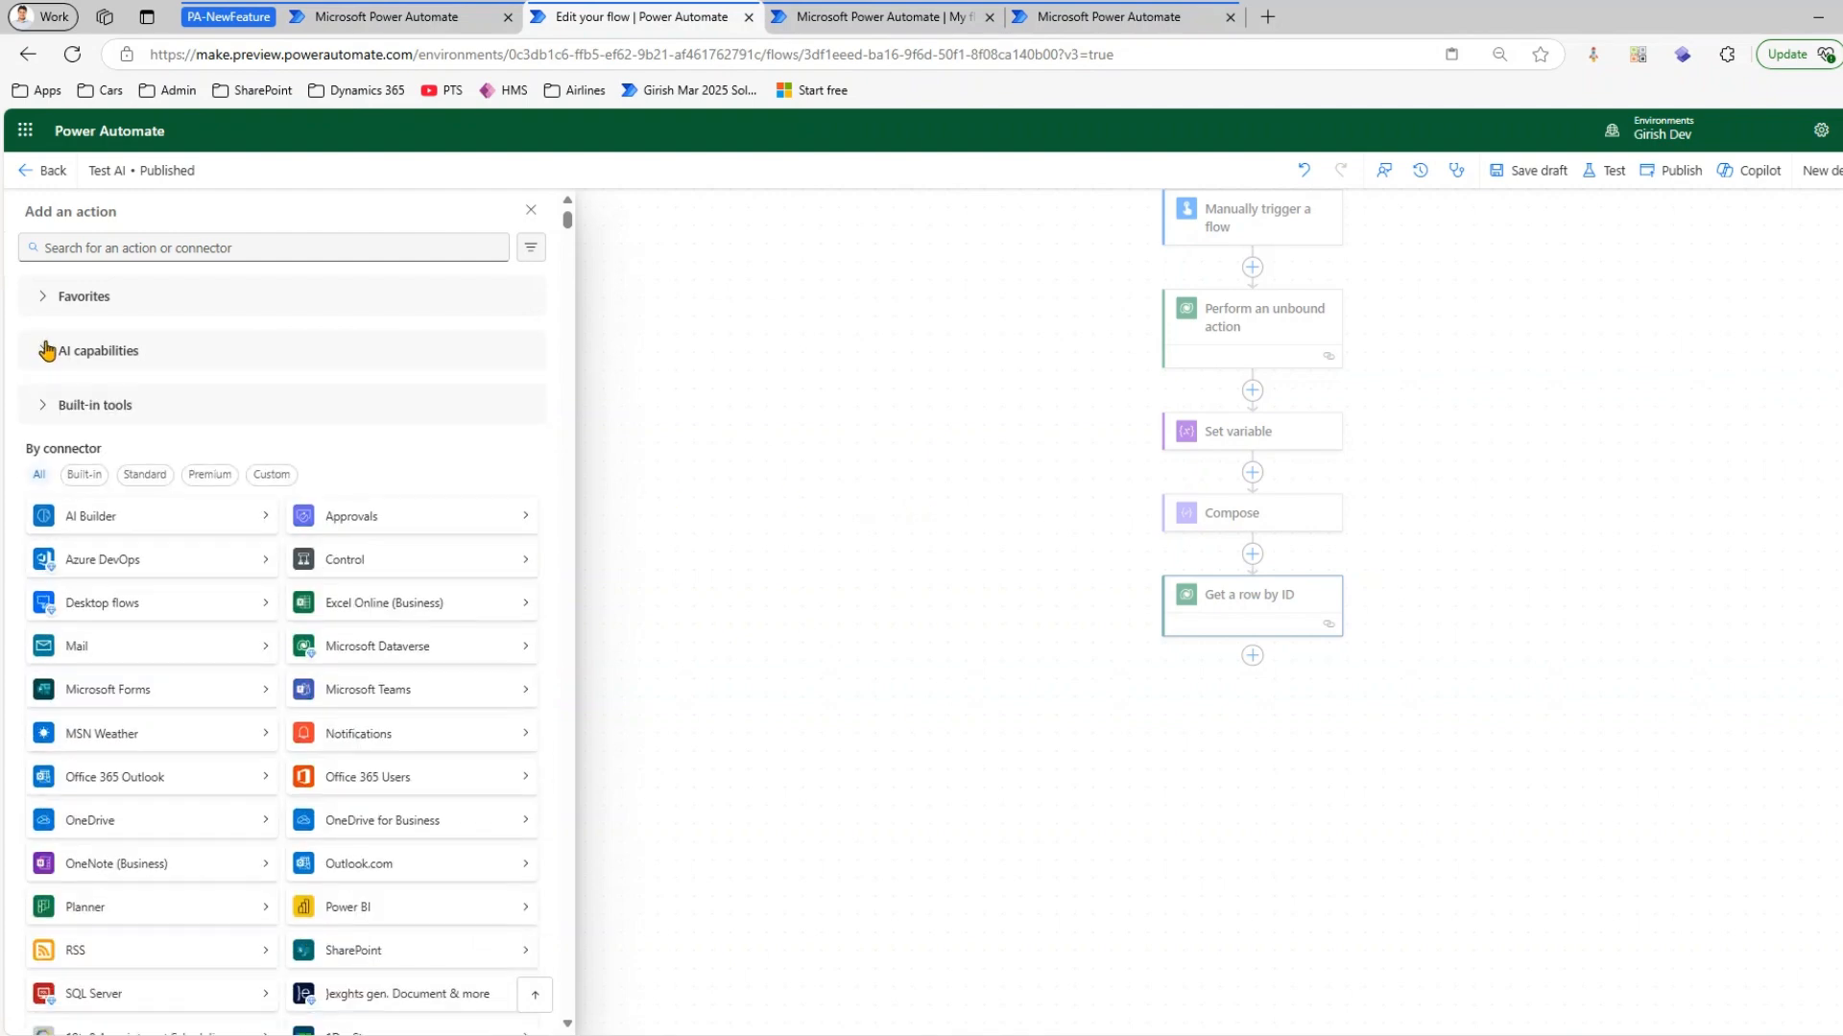
left_click(44, 411)
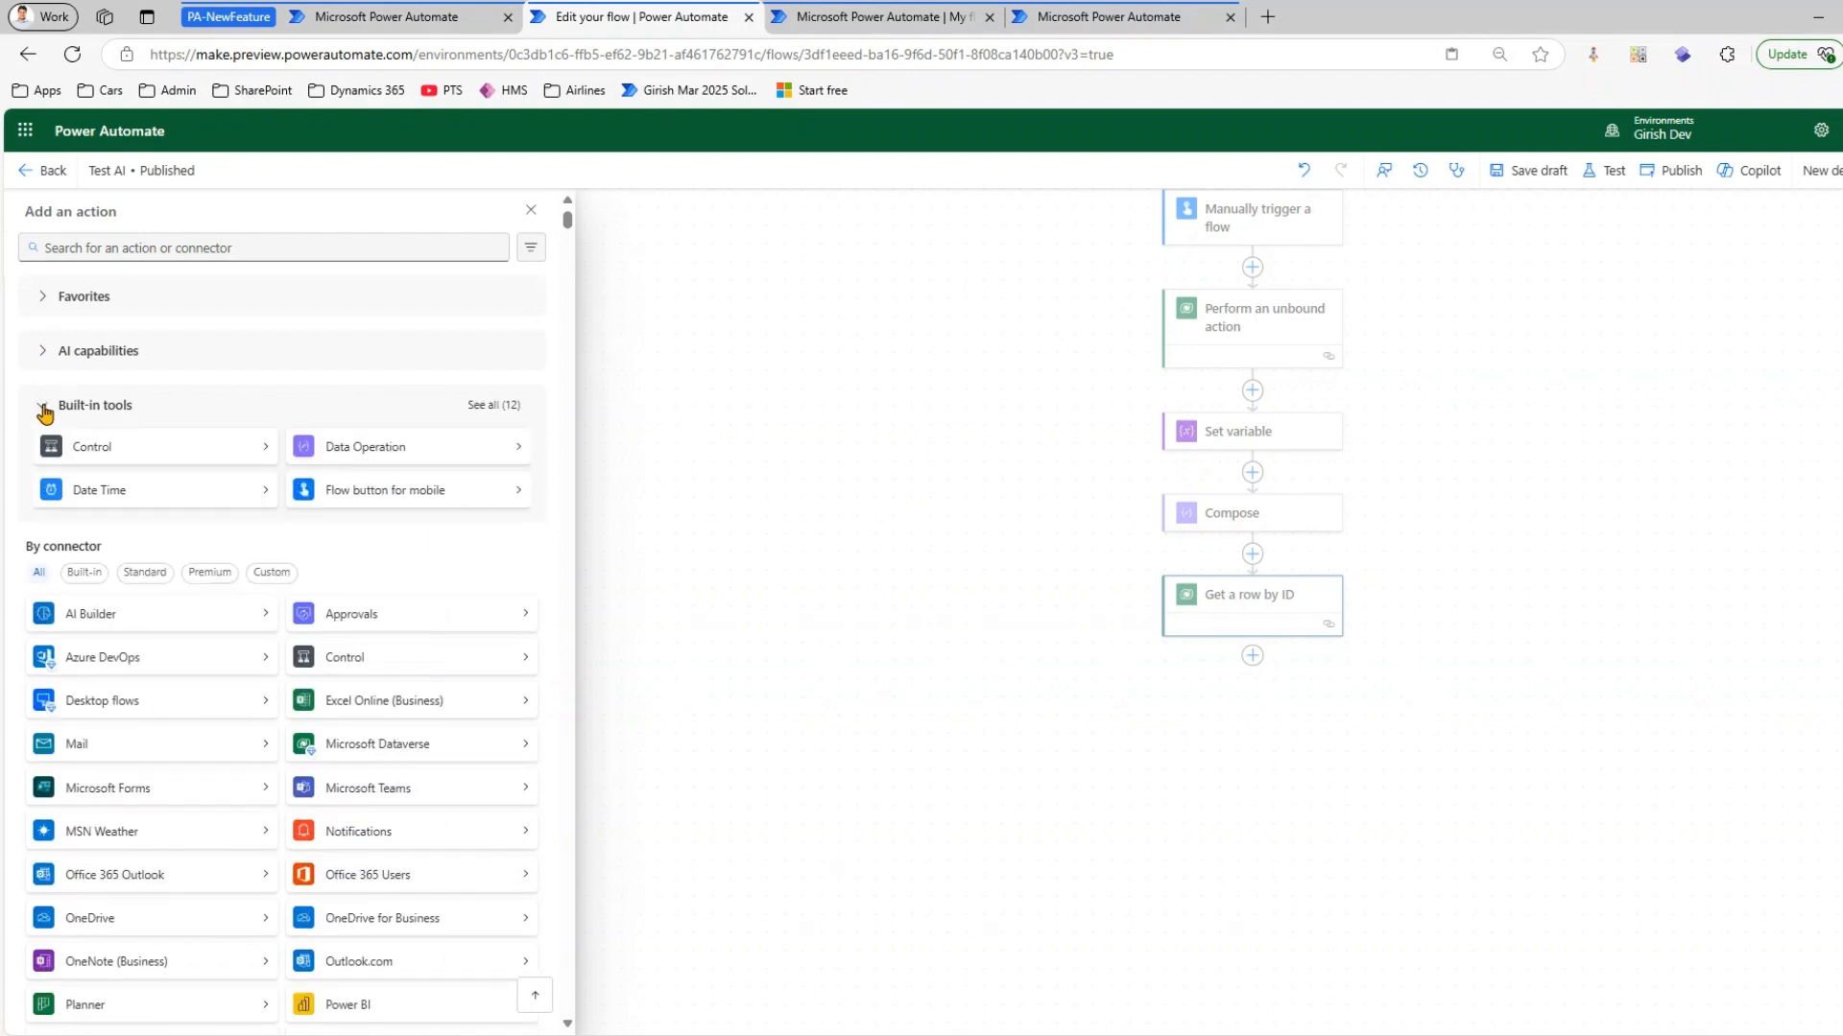
left_click(491, 407)
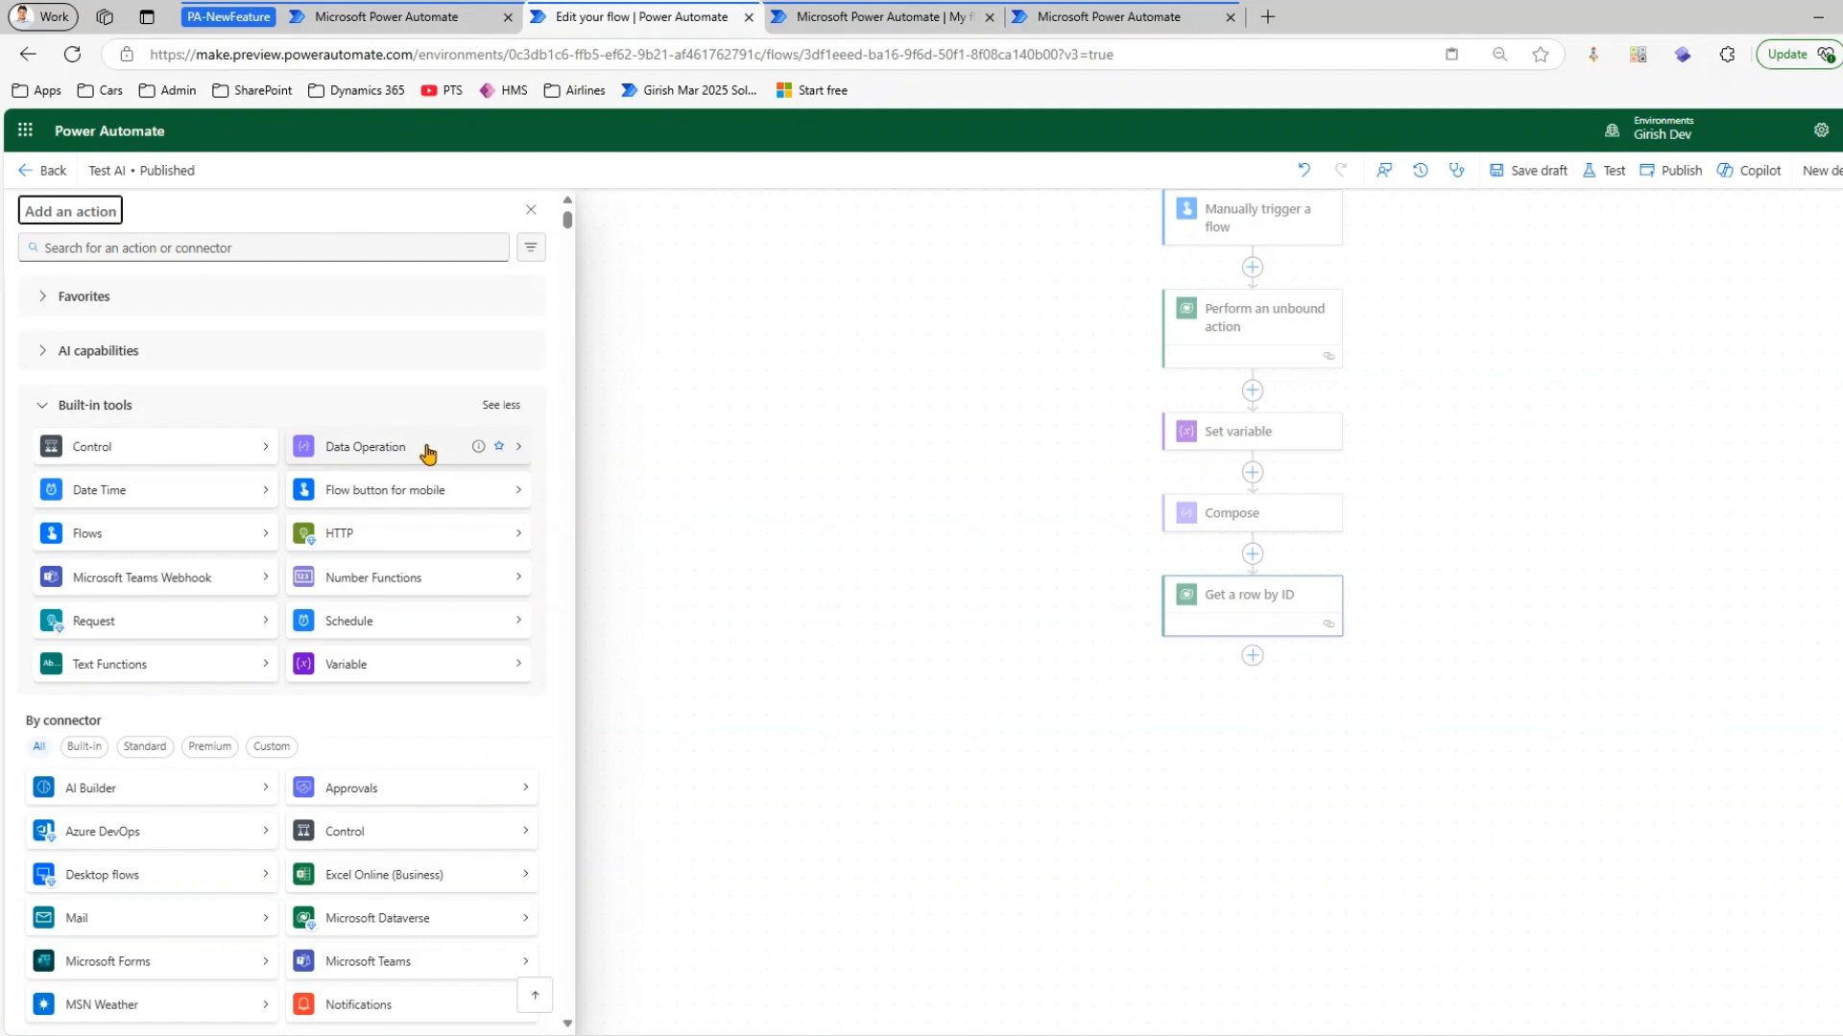
left_click(353, 449)
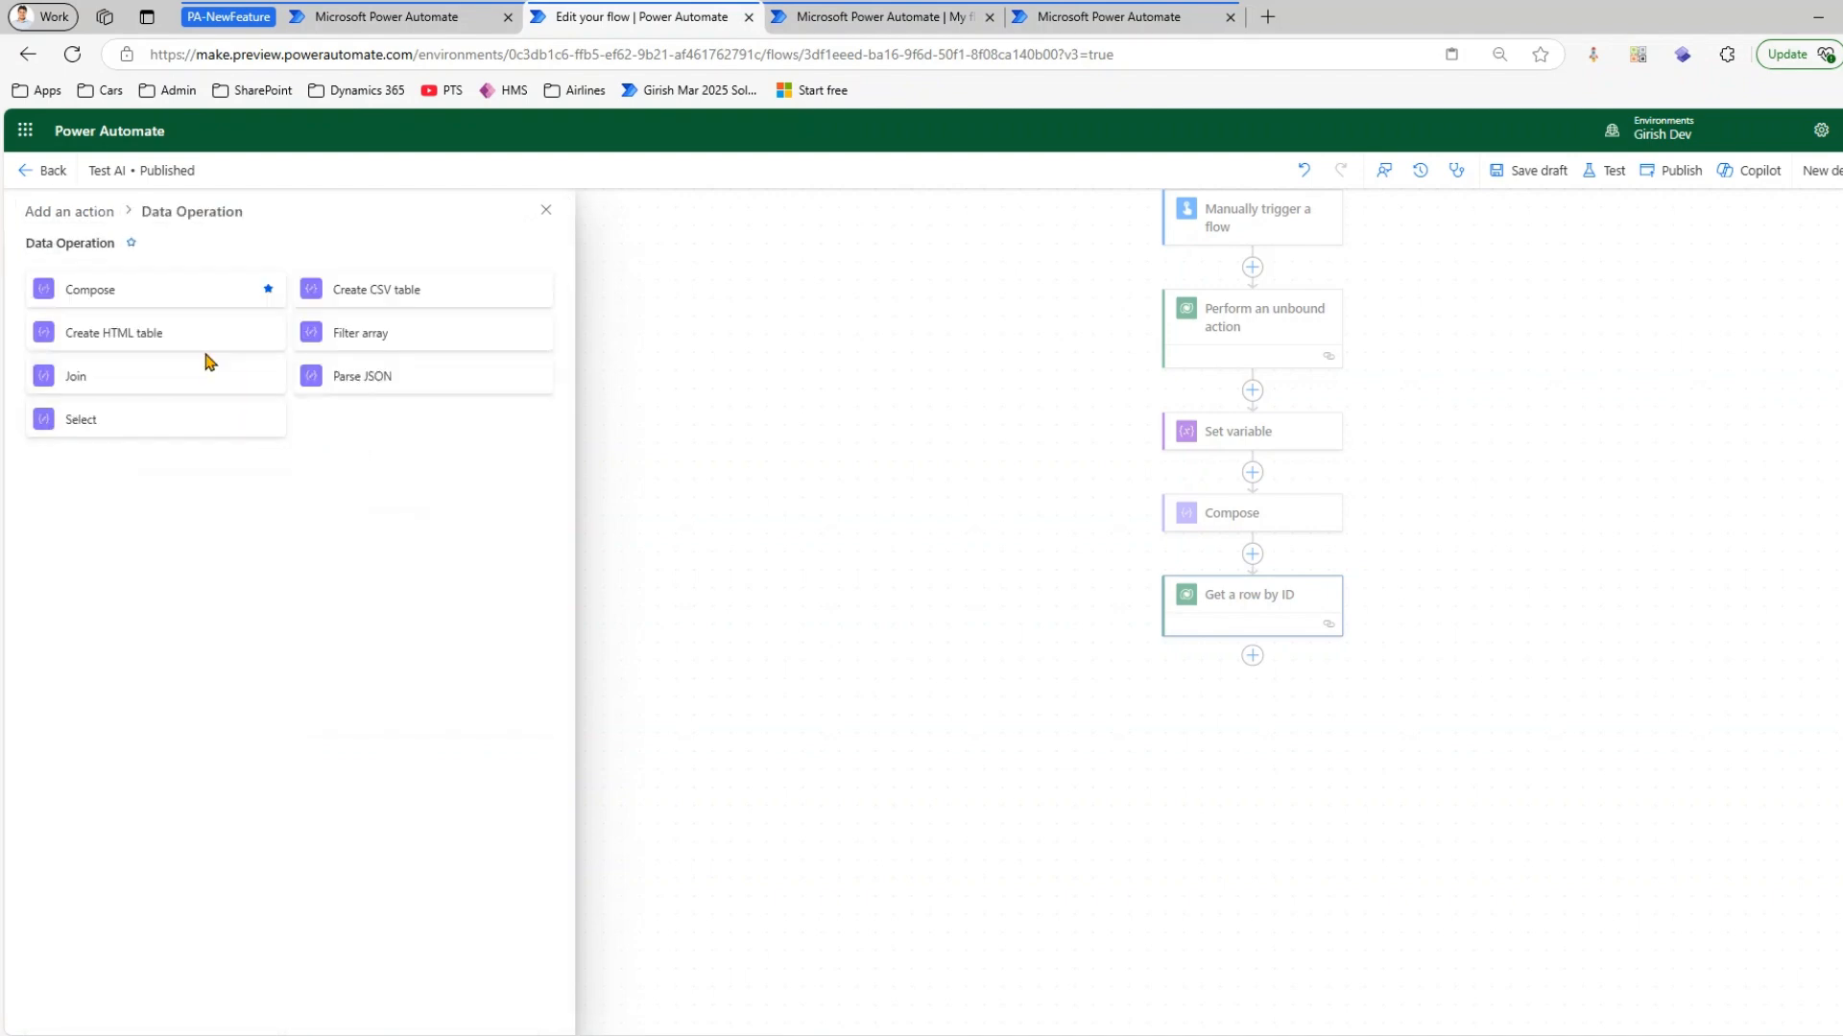
left_click(94, 220)
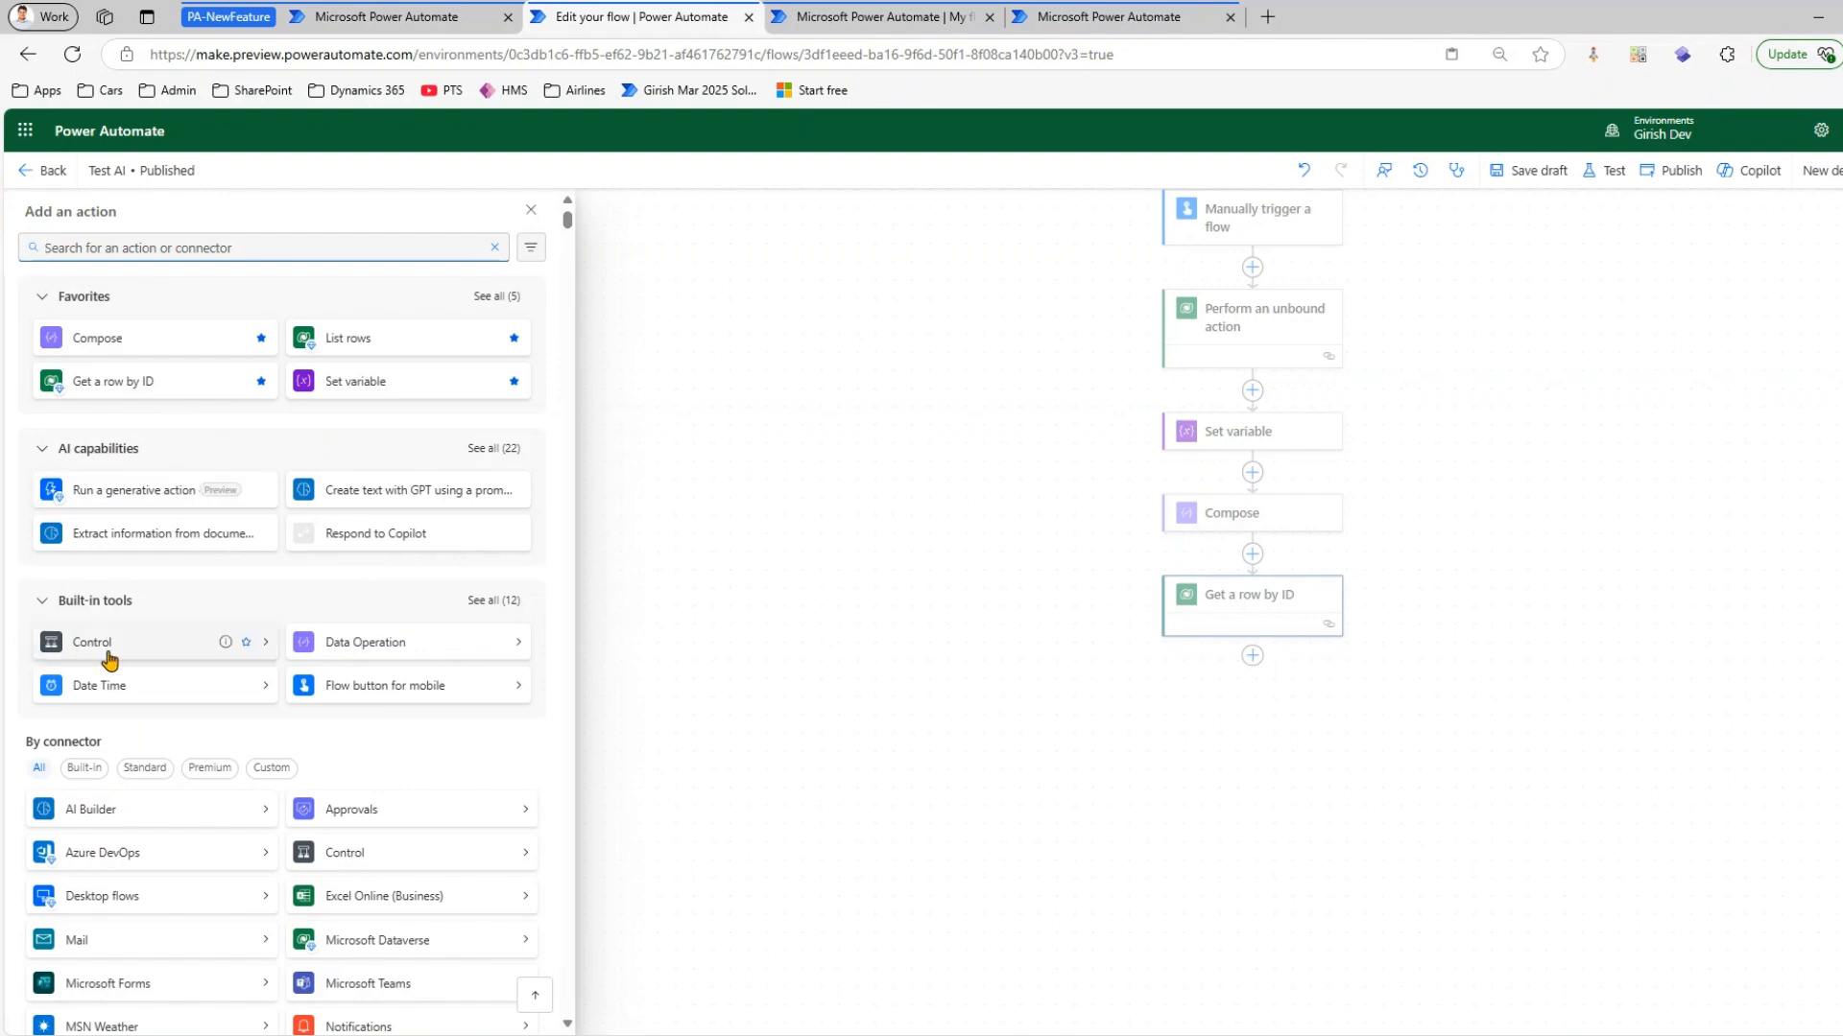
scroll(67, 483, "down", 2)
left_click(82, 478)
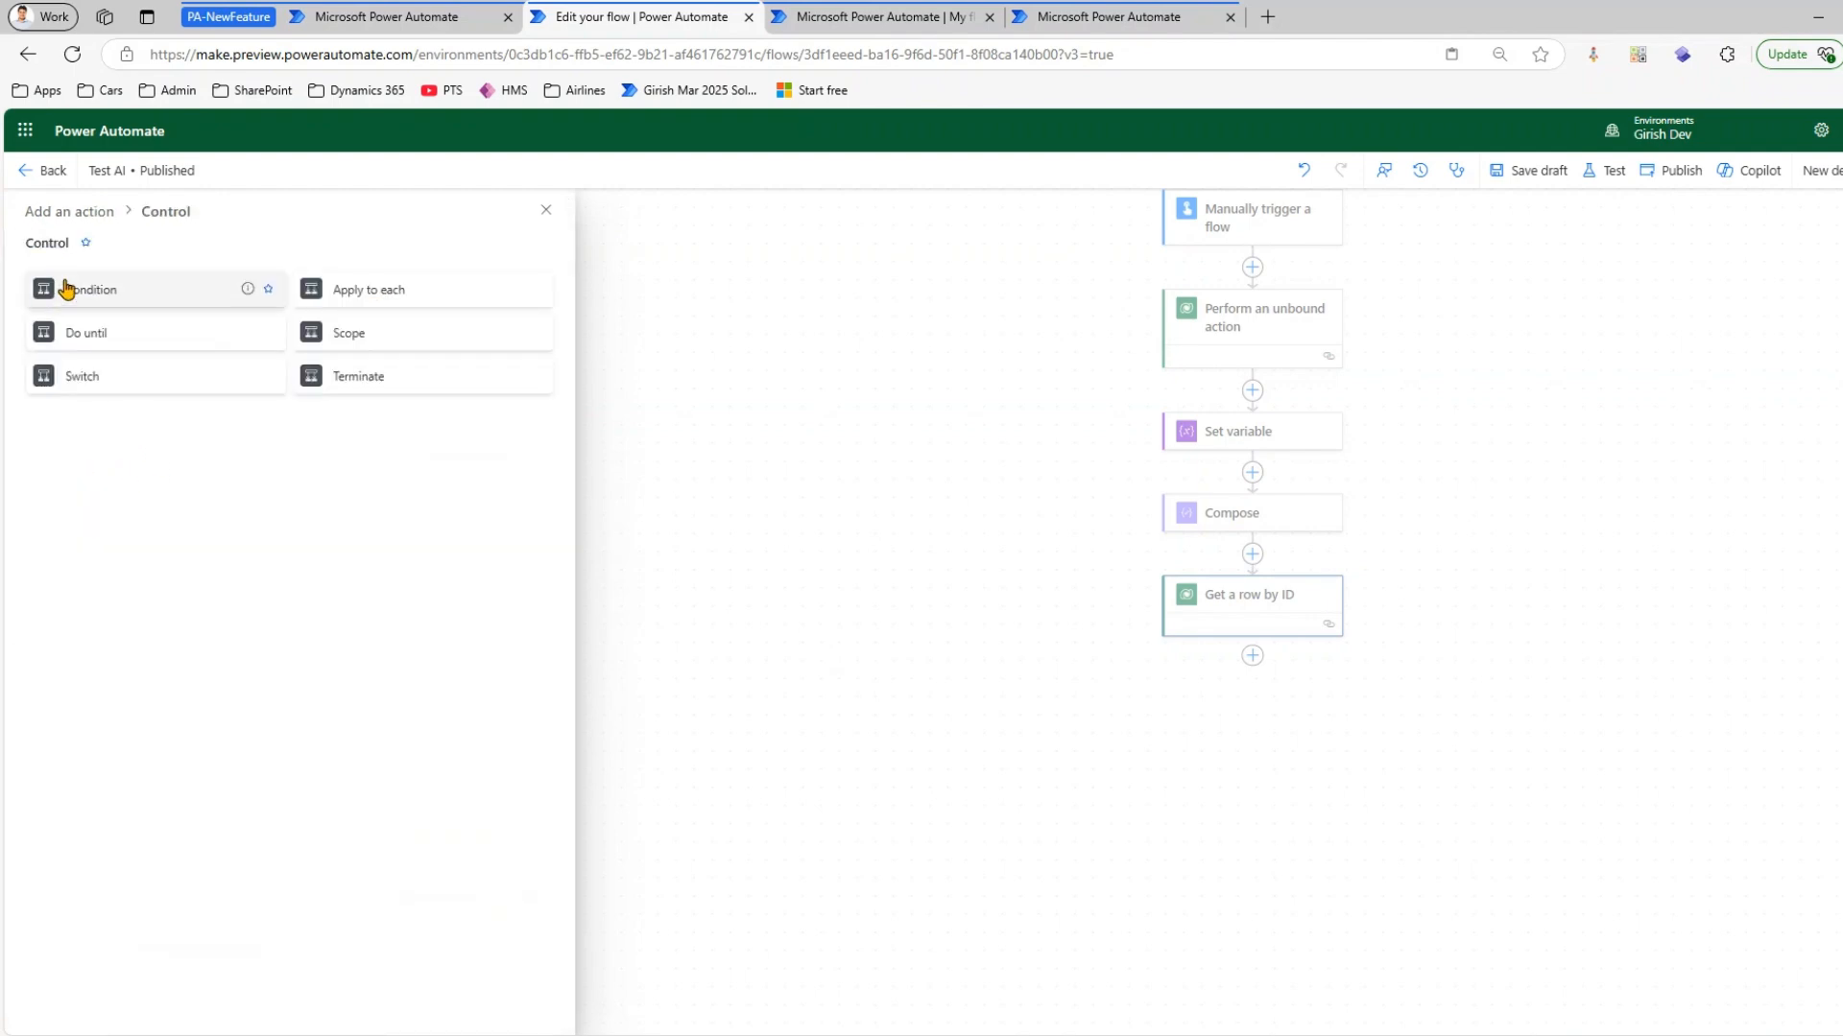
left_click(97, 213)
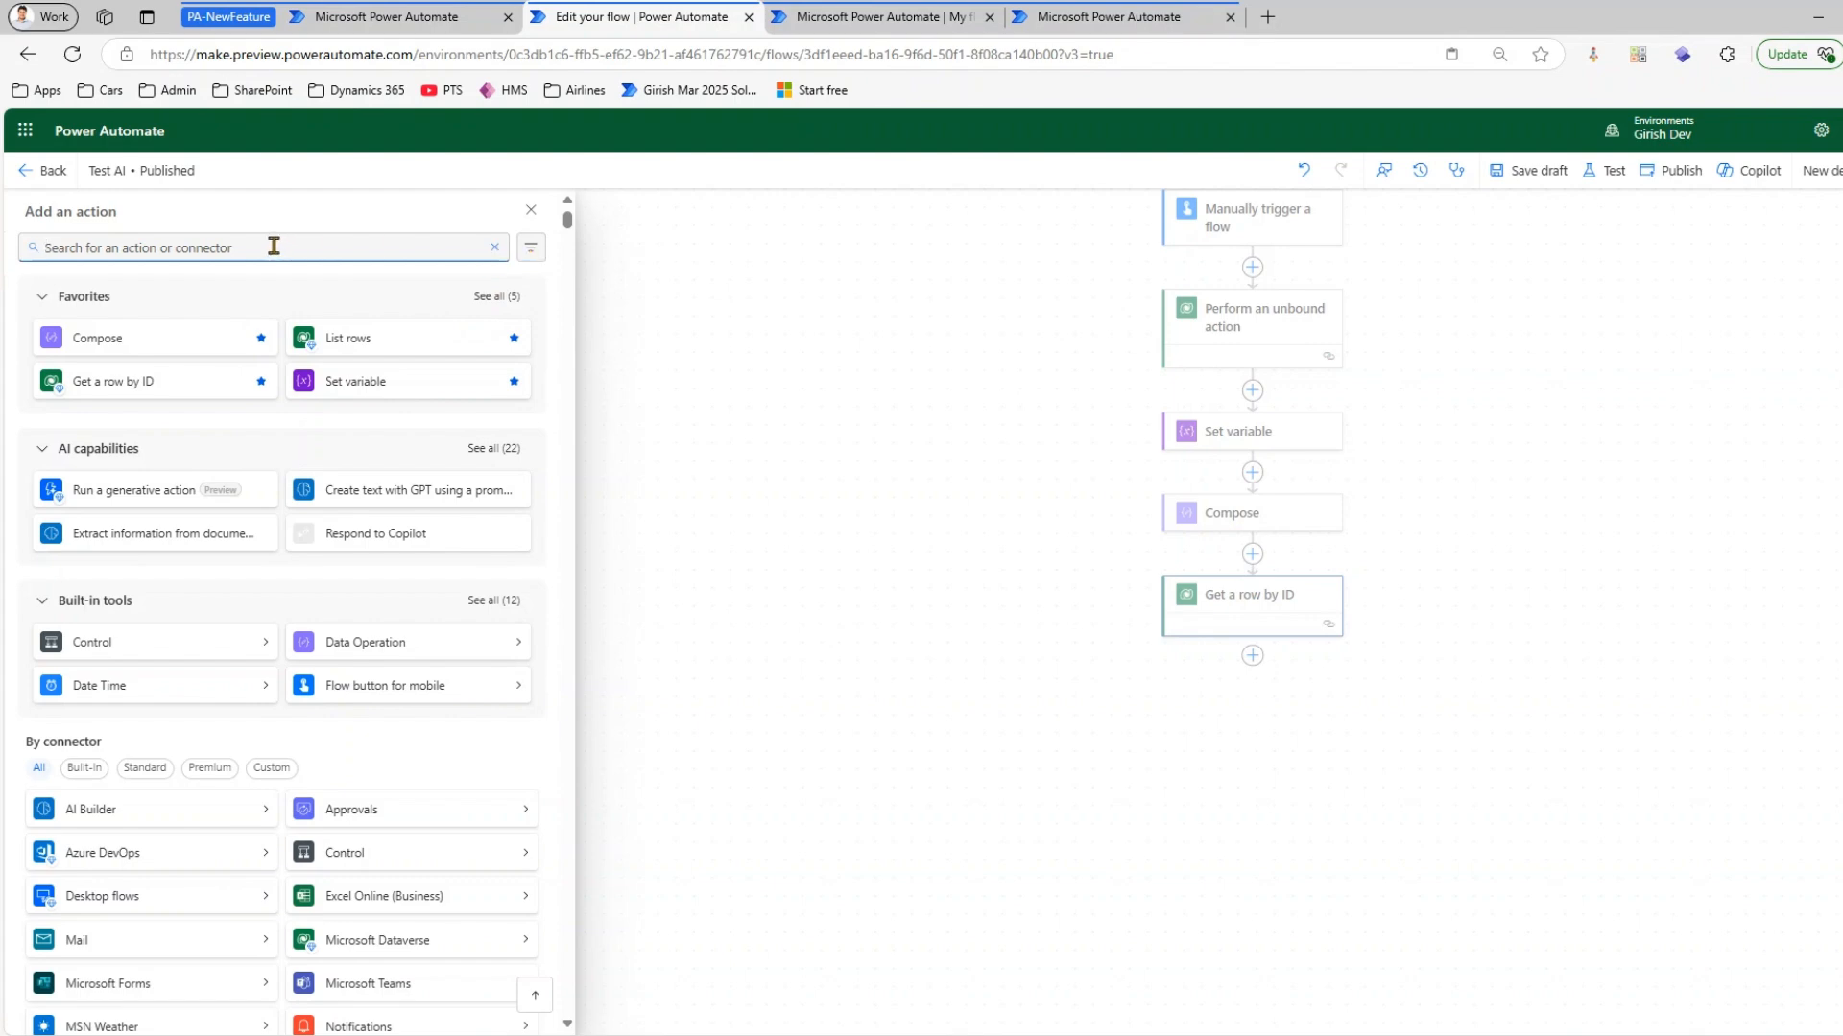
Filter the action picker to triggers only, search for "request", and close the picker without adding anything
left_click(531, 247)
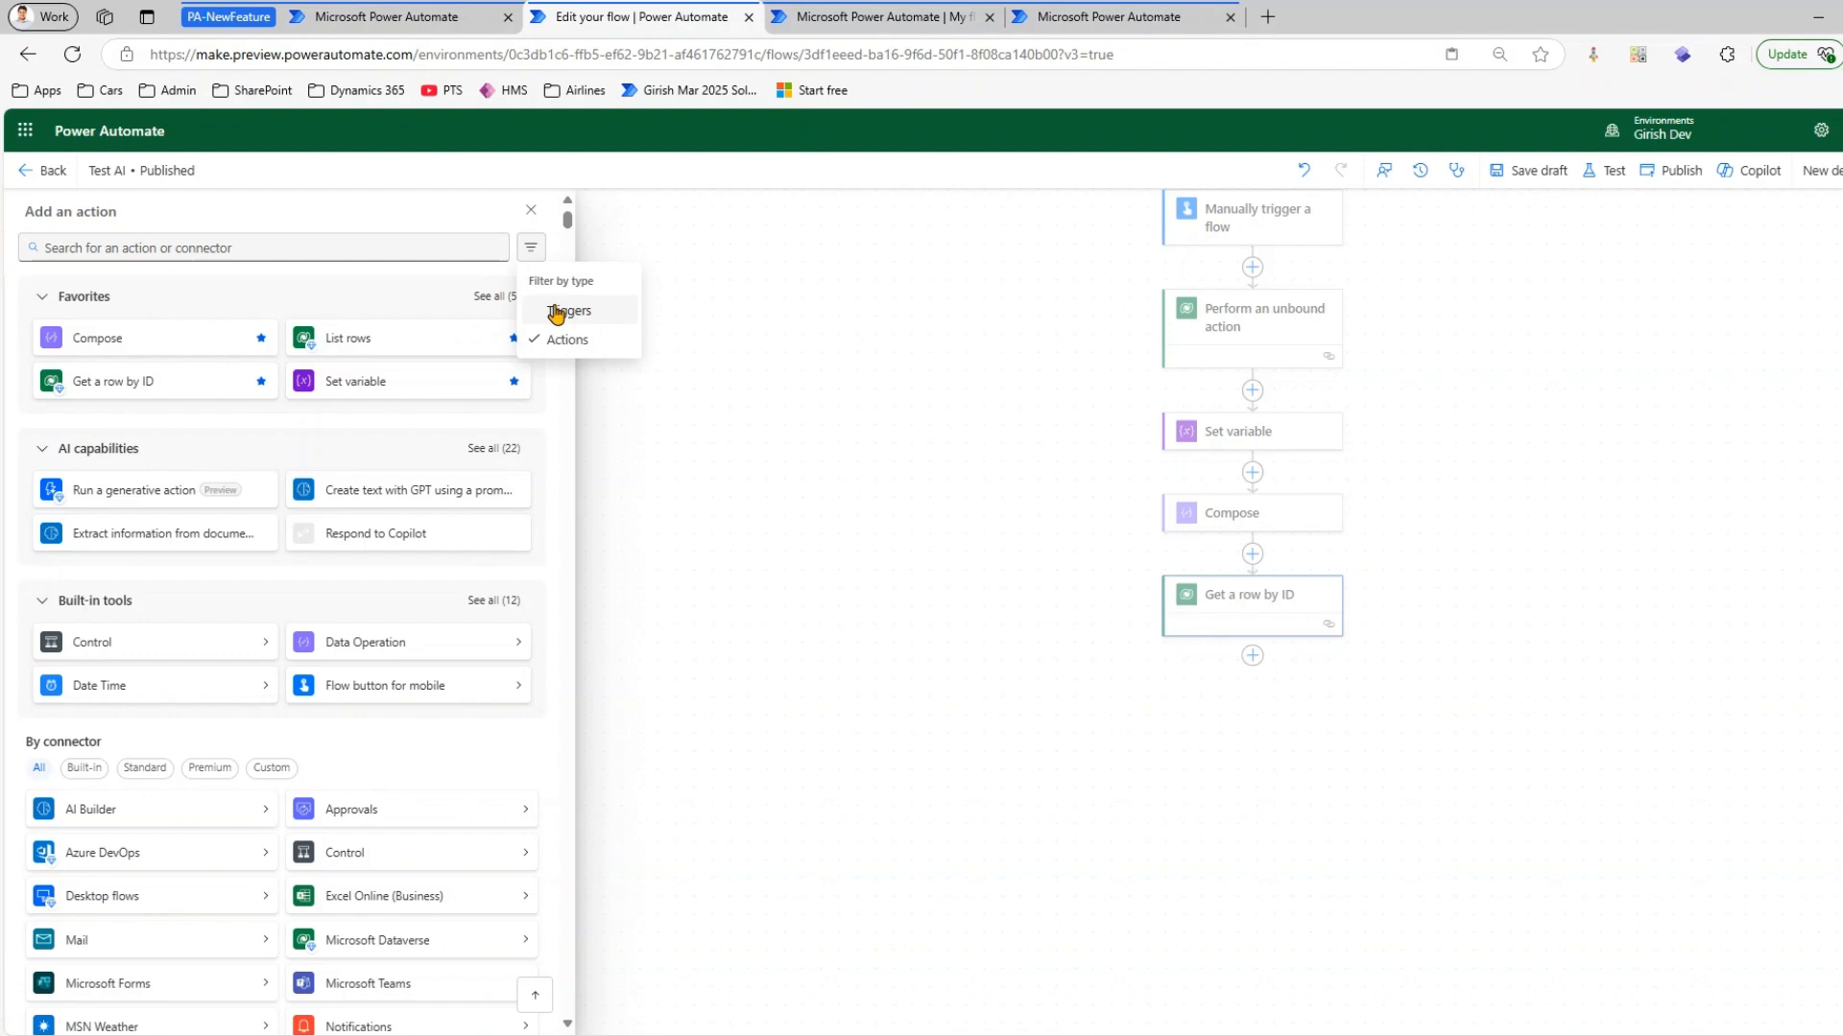
left_click(556, 313)
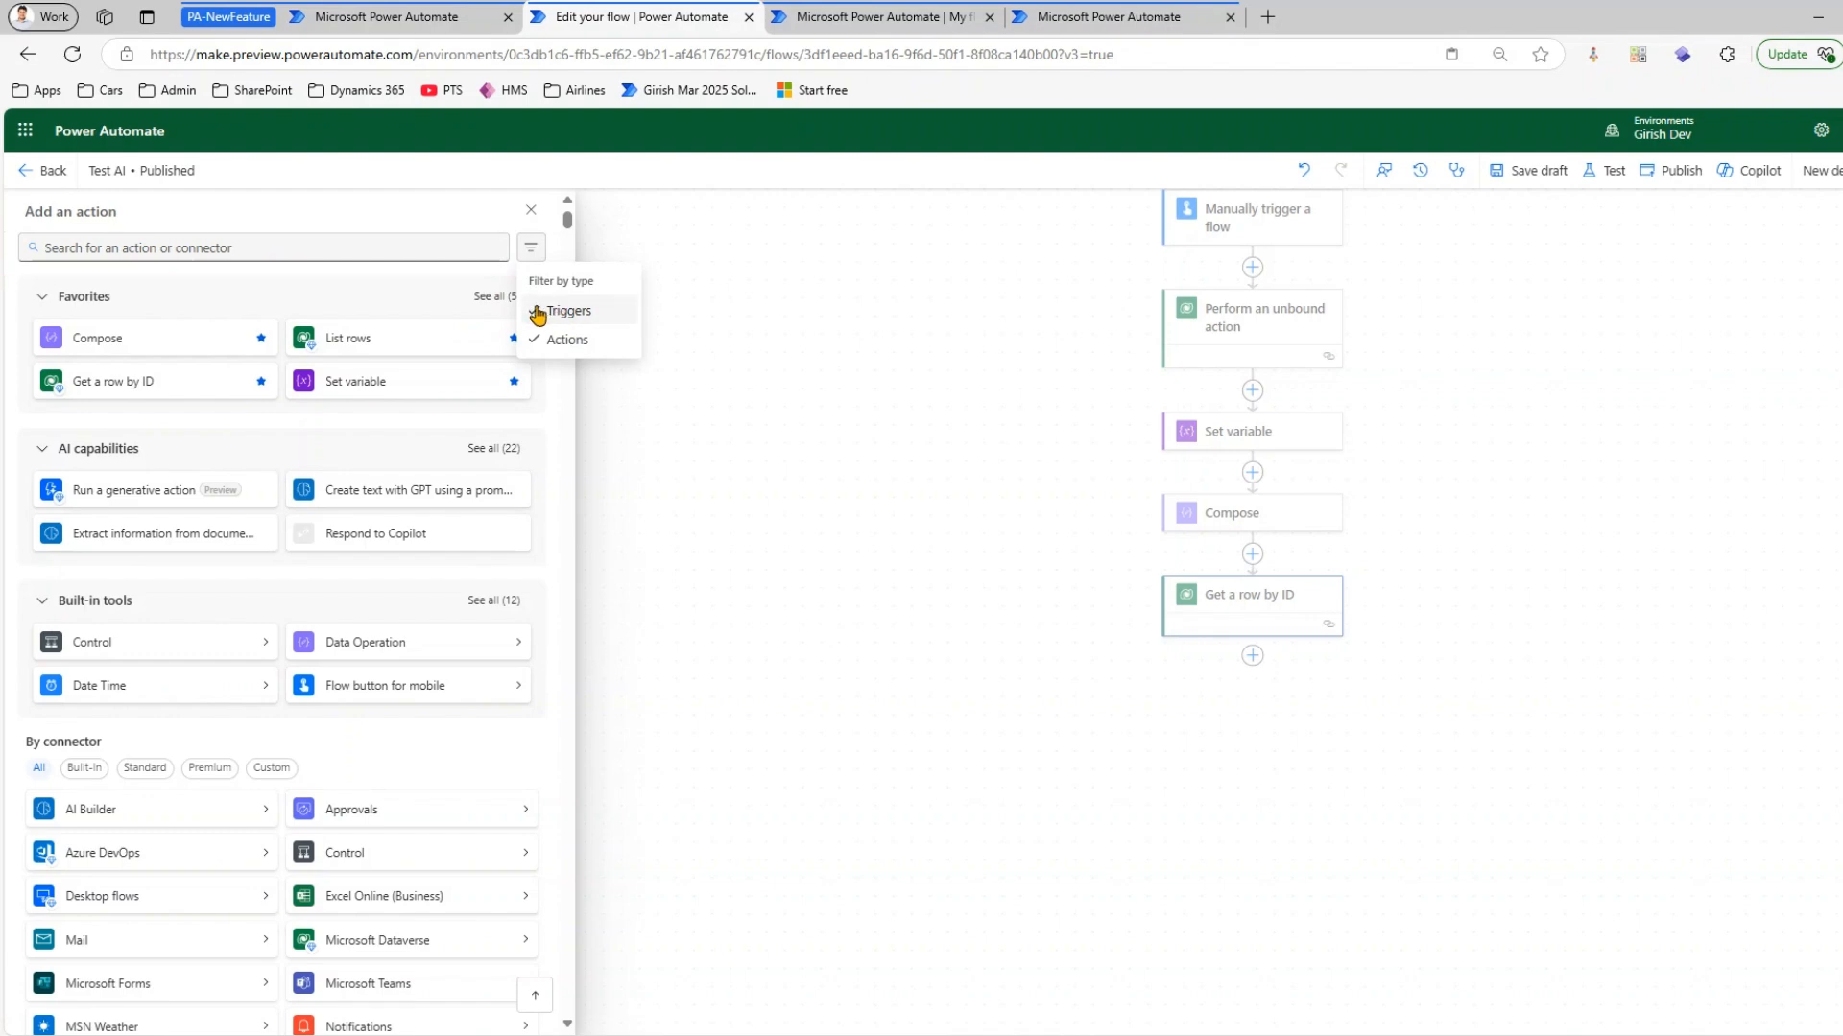
left_click(272, 240)
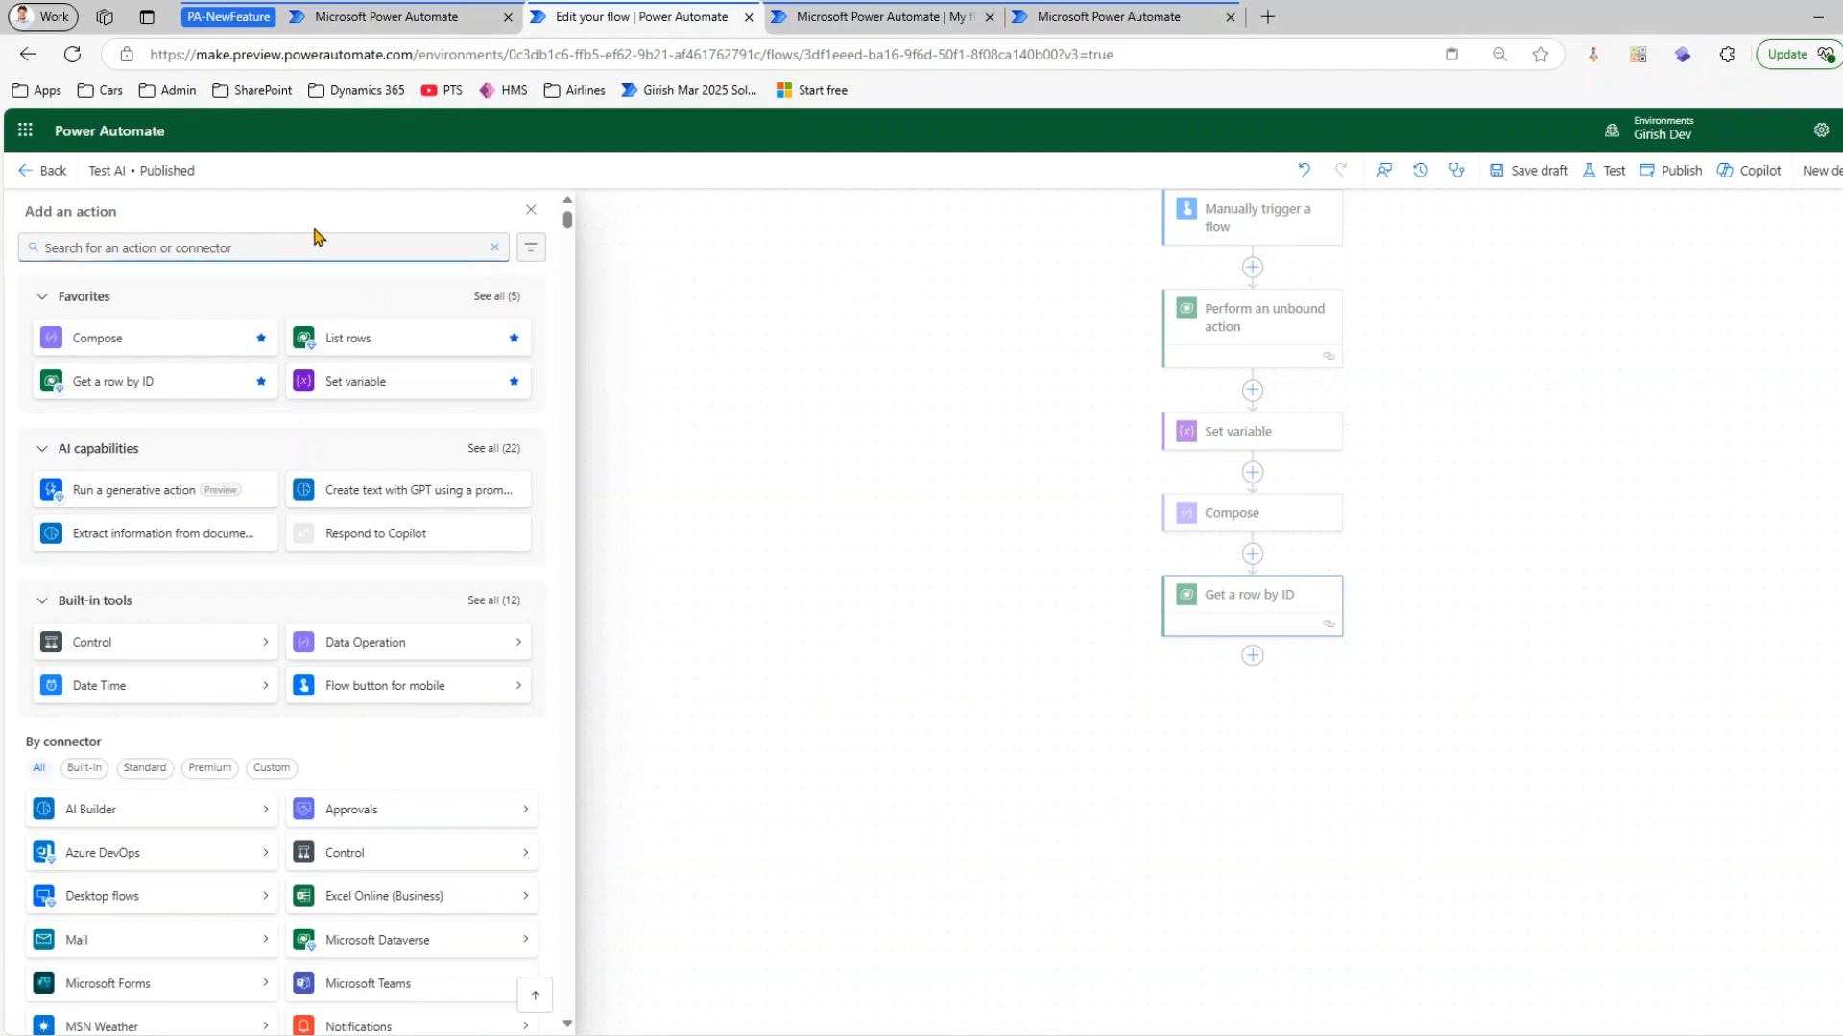
type("request")
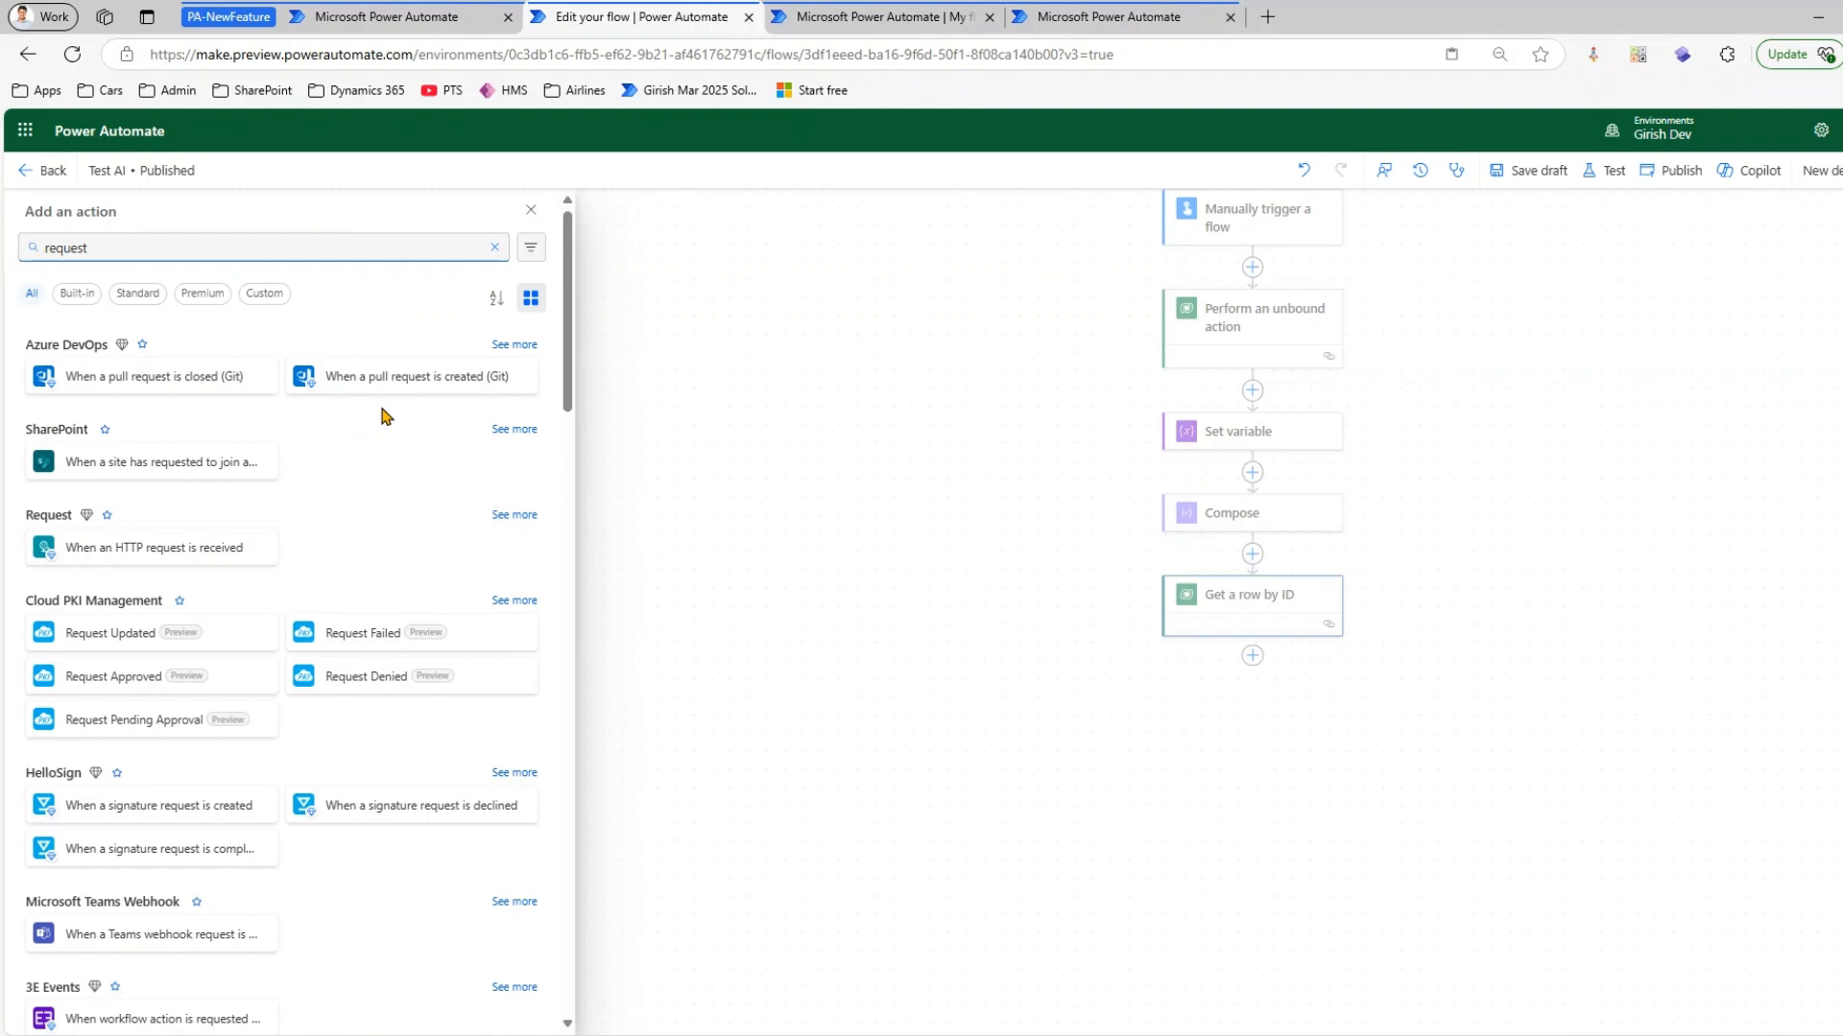
left_click(528, 254)
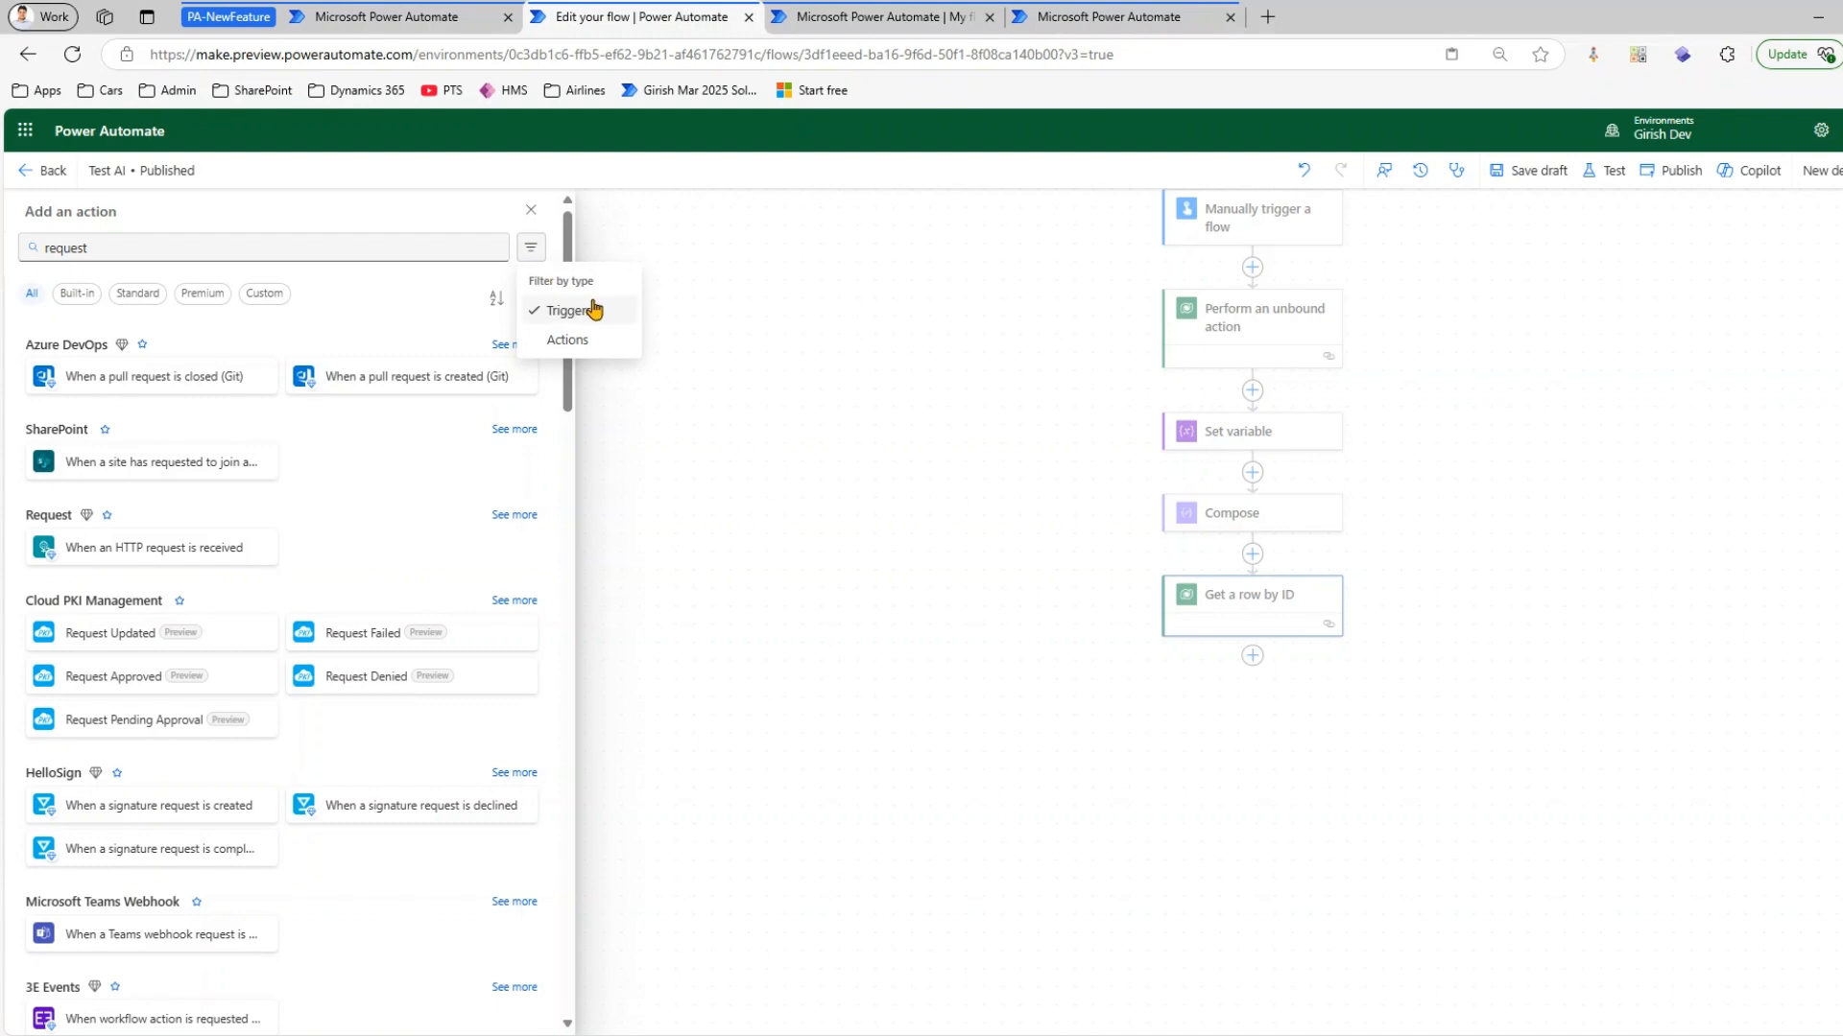
left_click(933, 514)
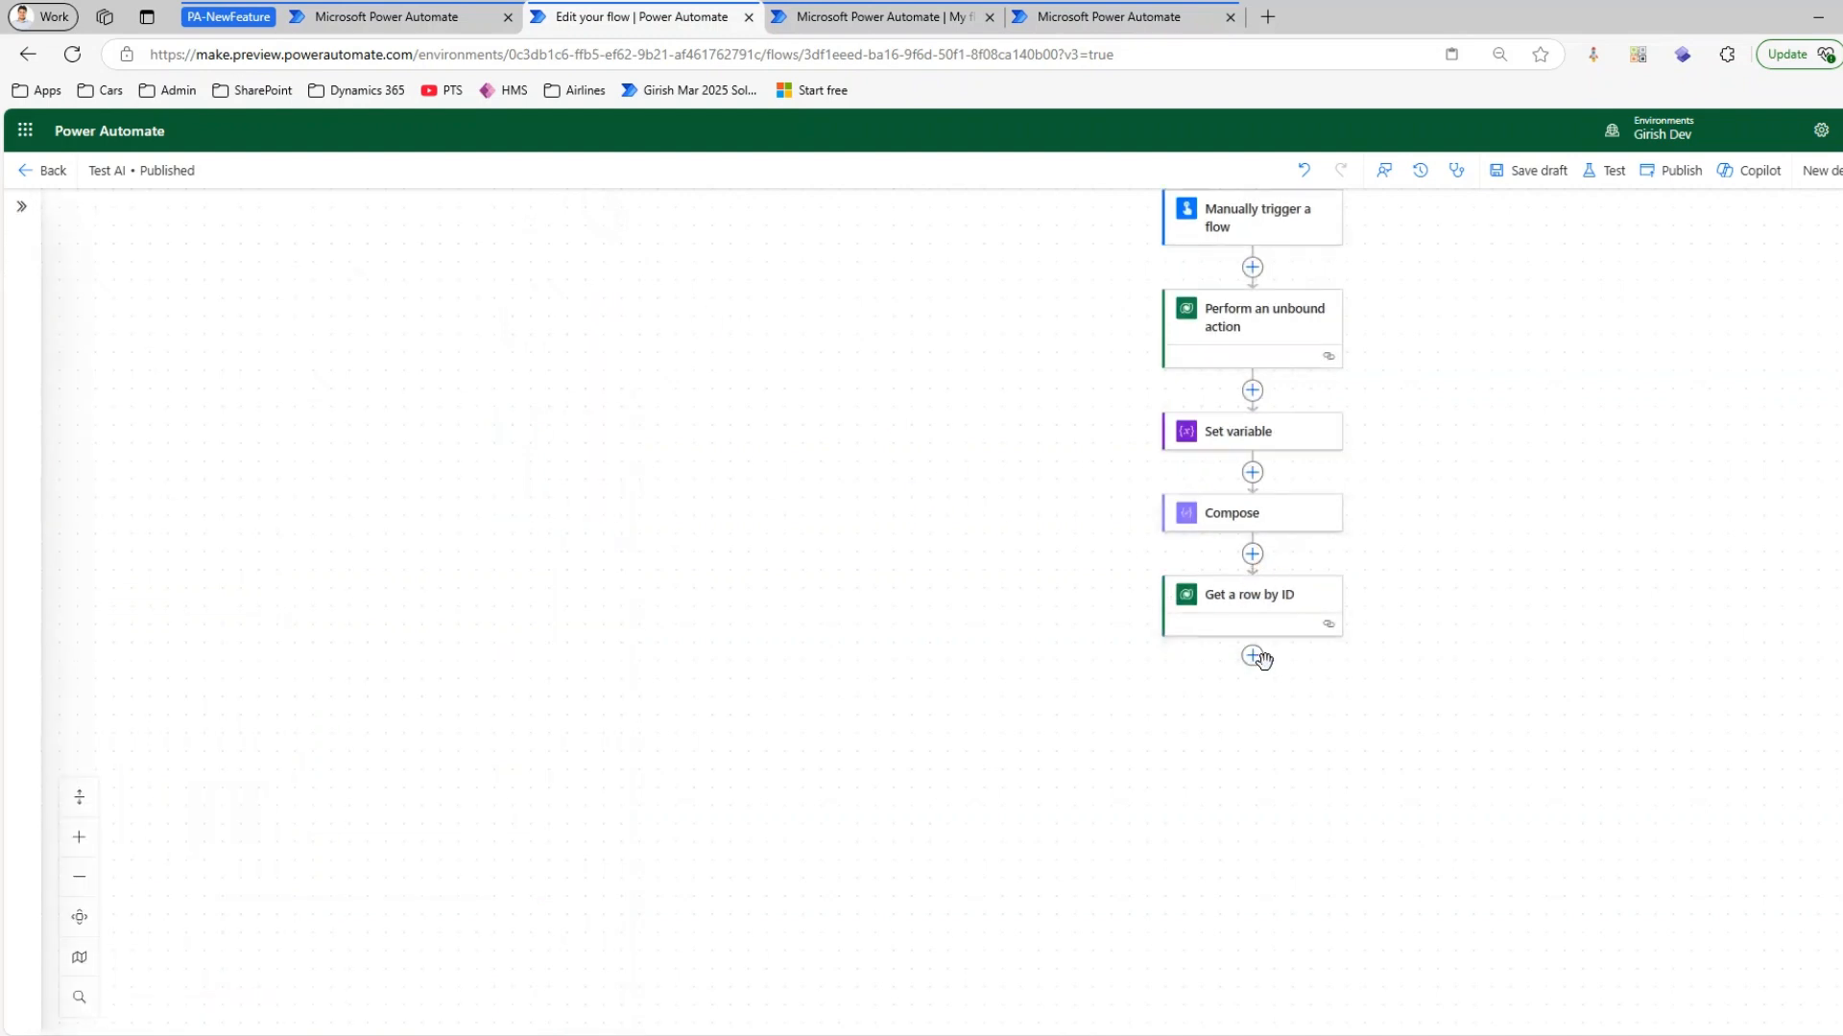
Add a generative action after Get a row by ID, followed by an AI Sentiment prompt action, cancelling its prompt editor
left_click(1252, 656)
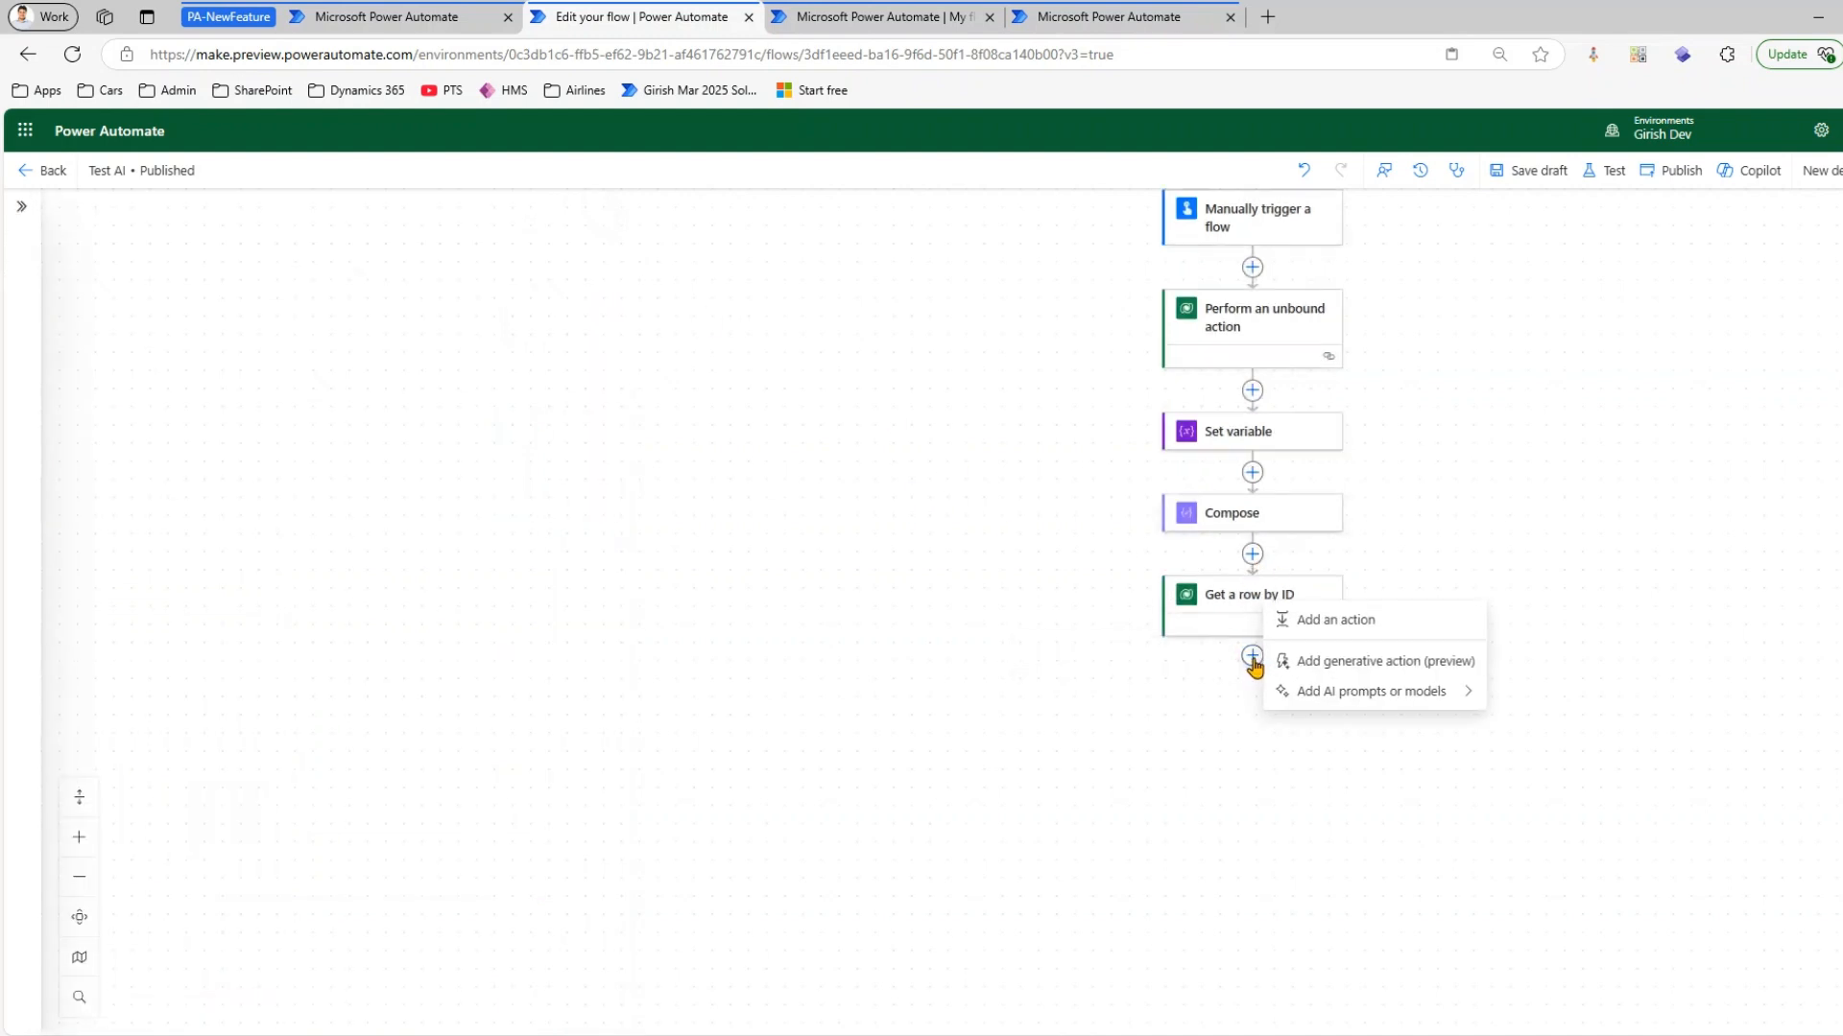
left_click(1352, 665)
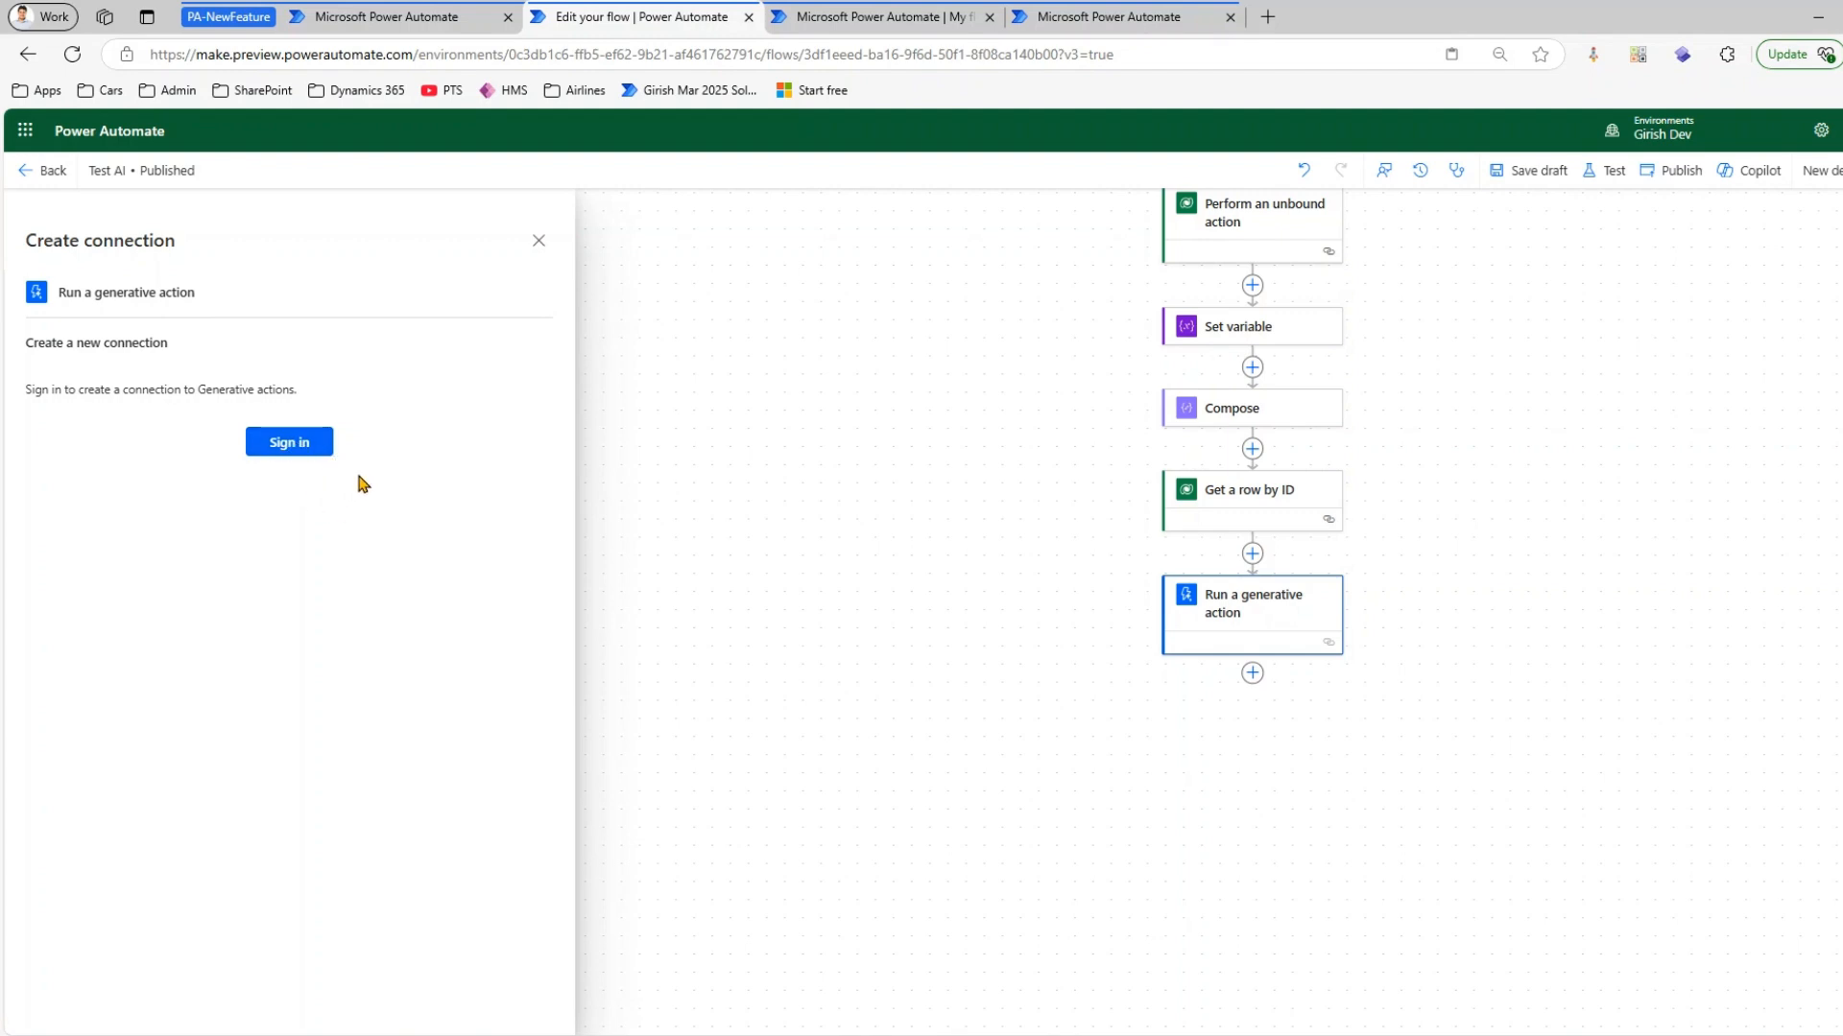
left_click(1252, 675)
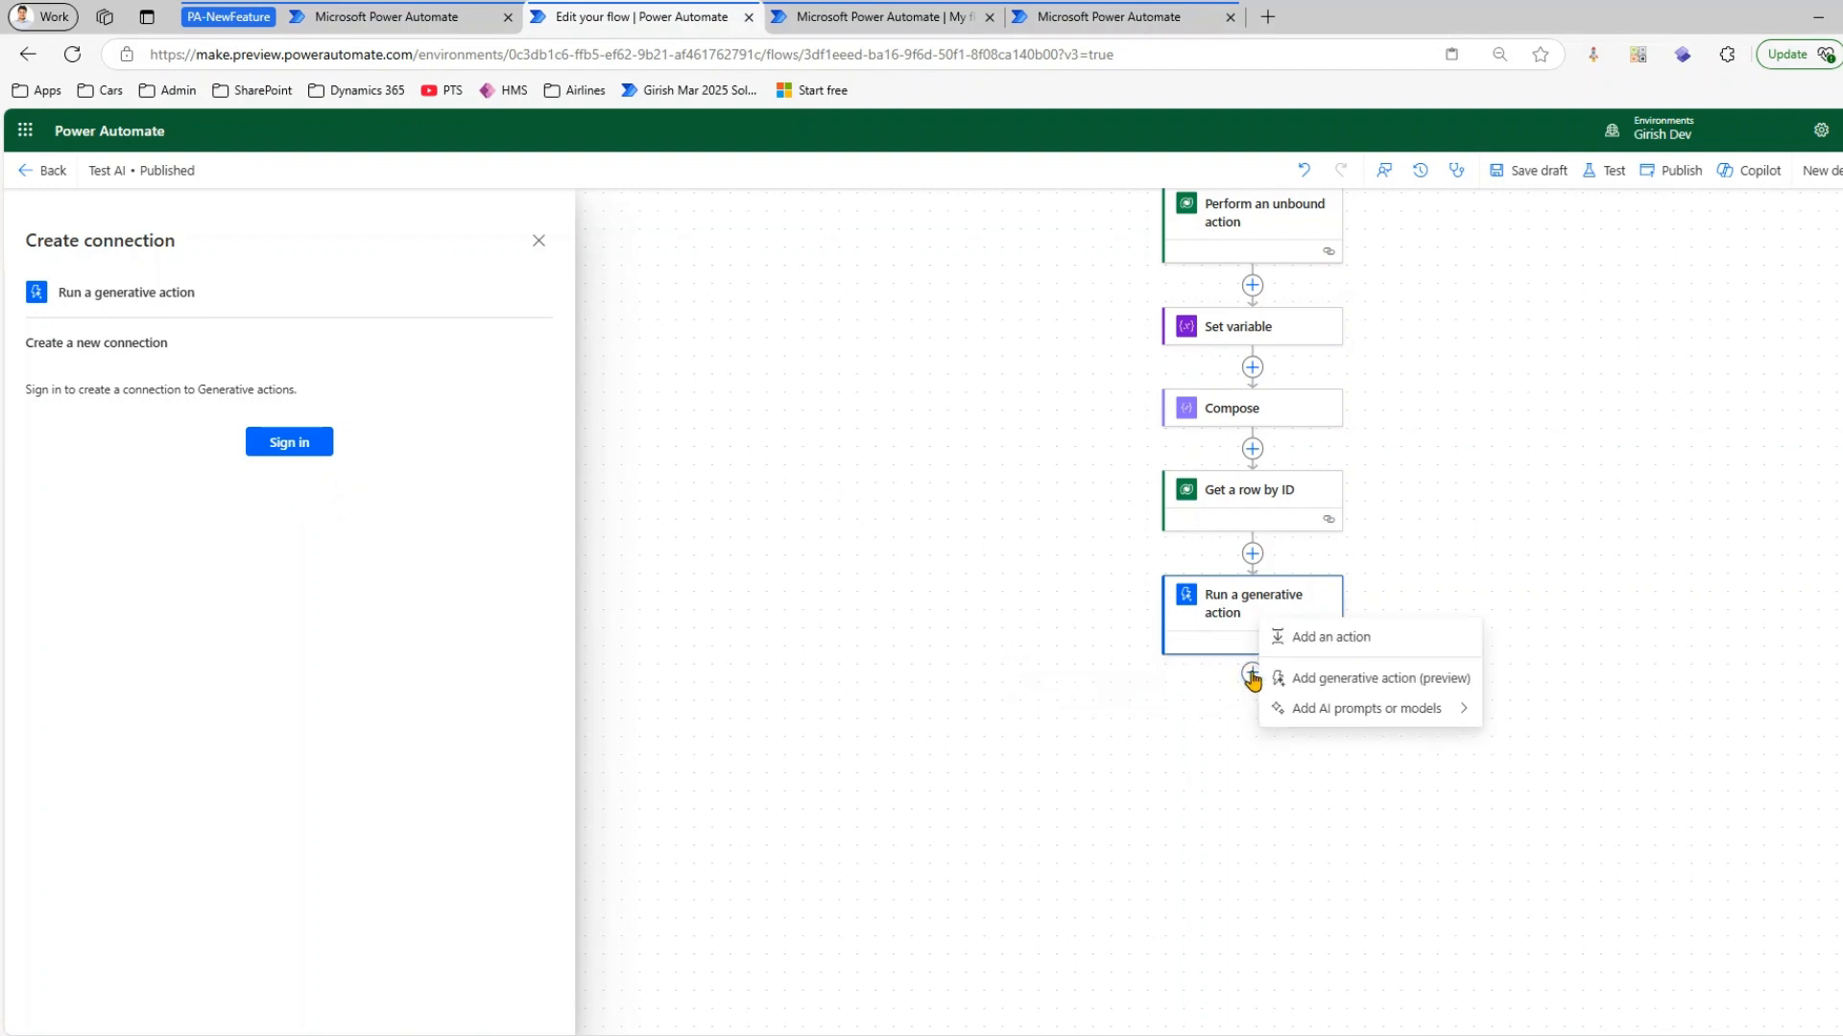
mouse_move(1332, 715)
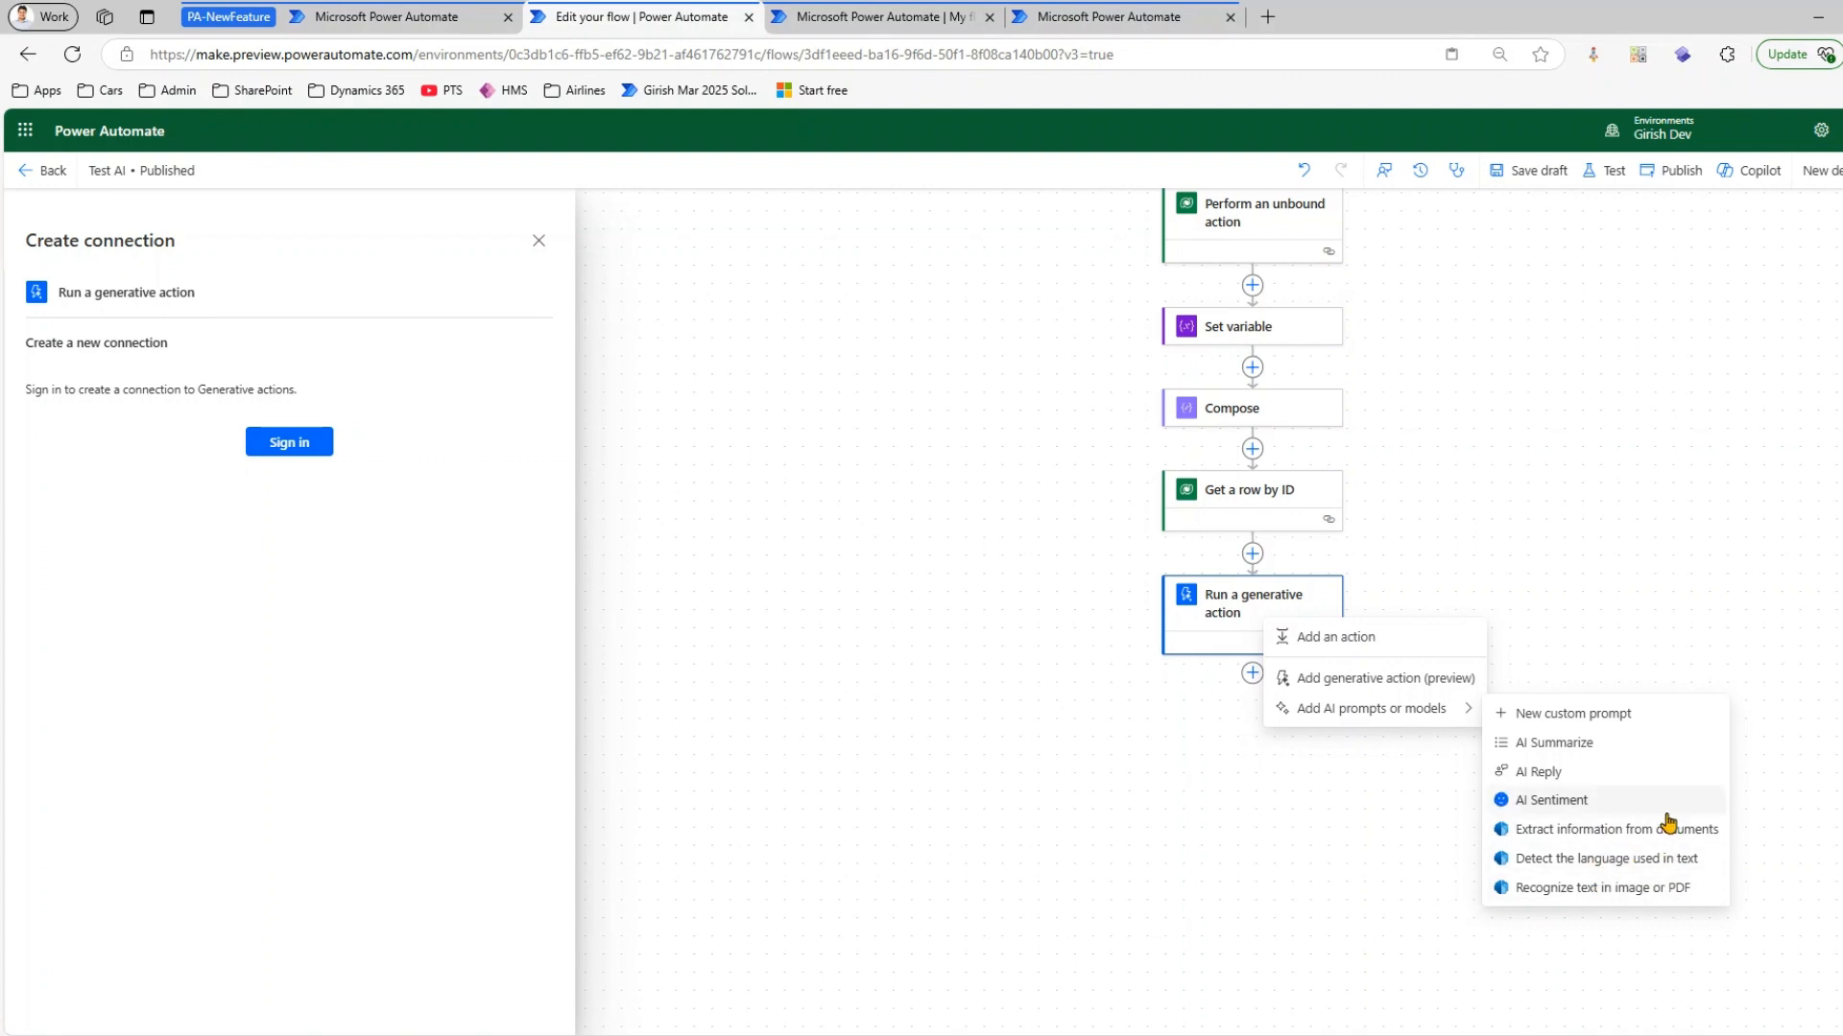
left_click(1528, 802)
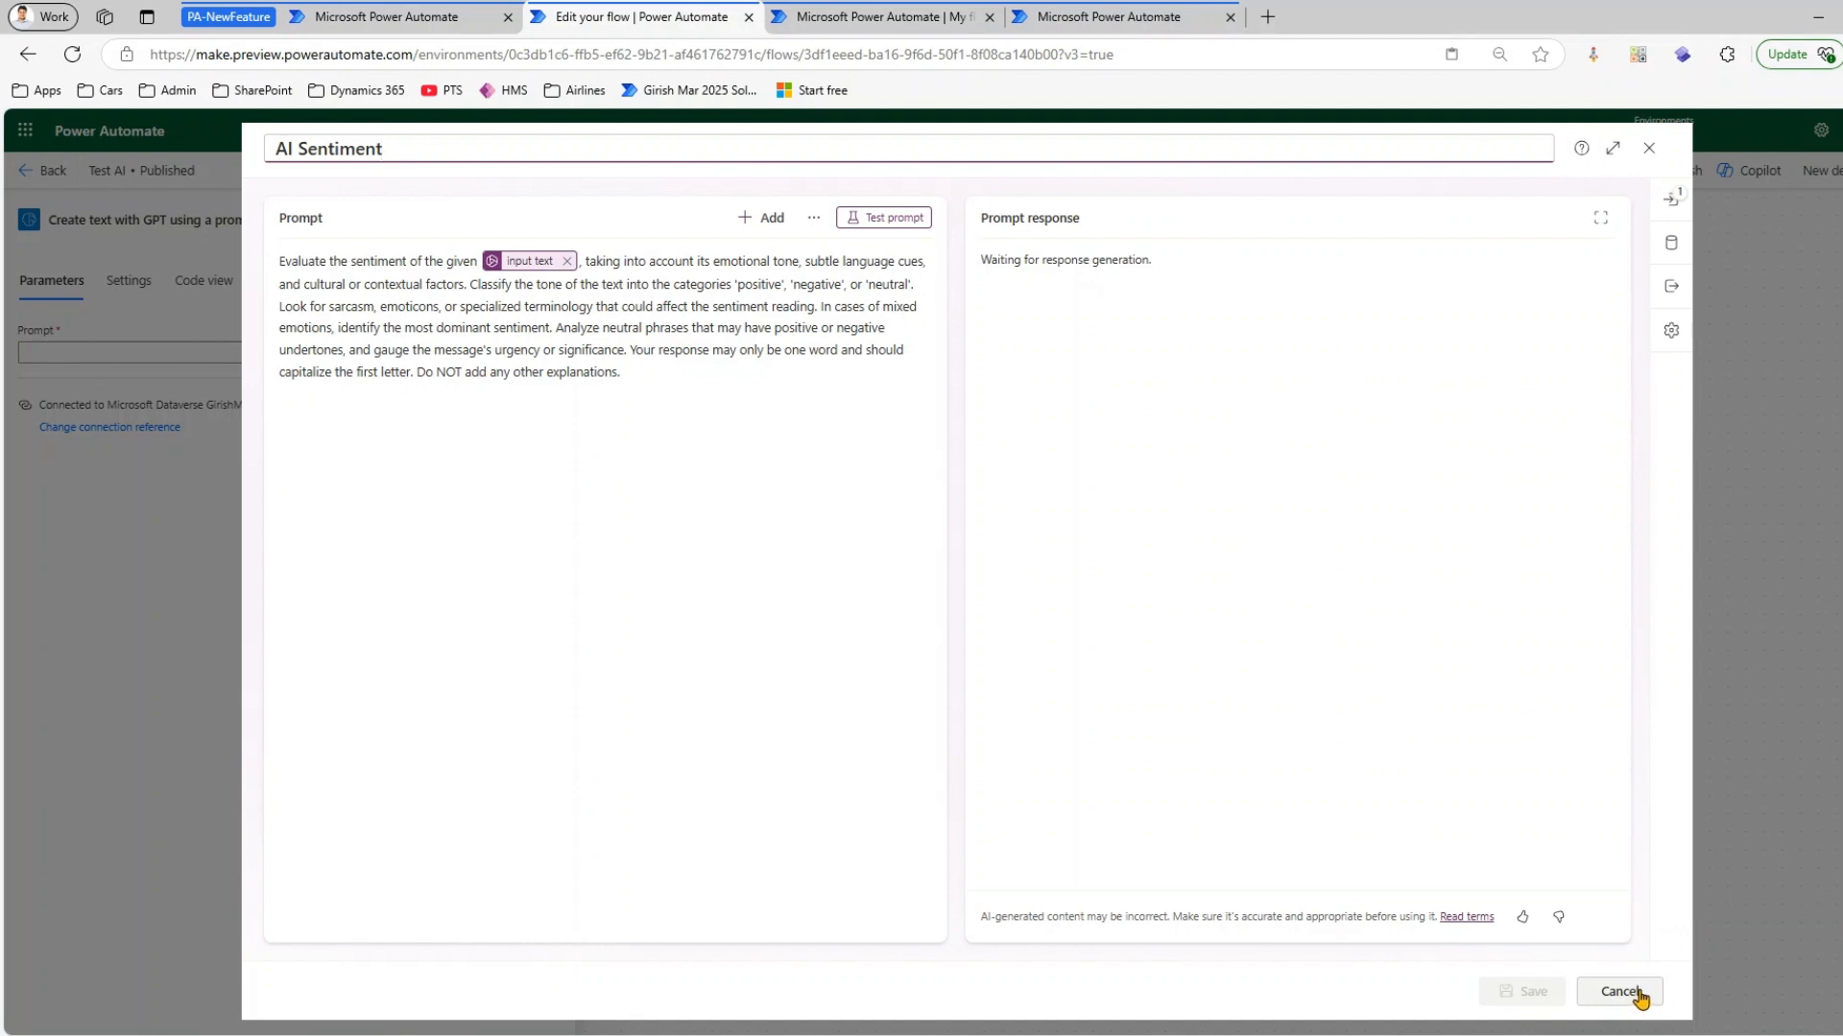
left_click(1622, 992)
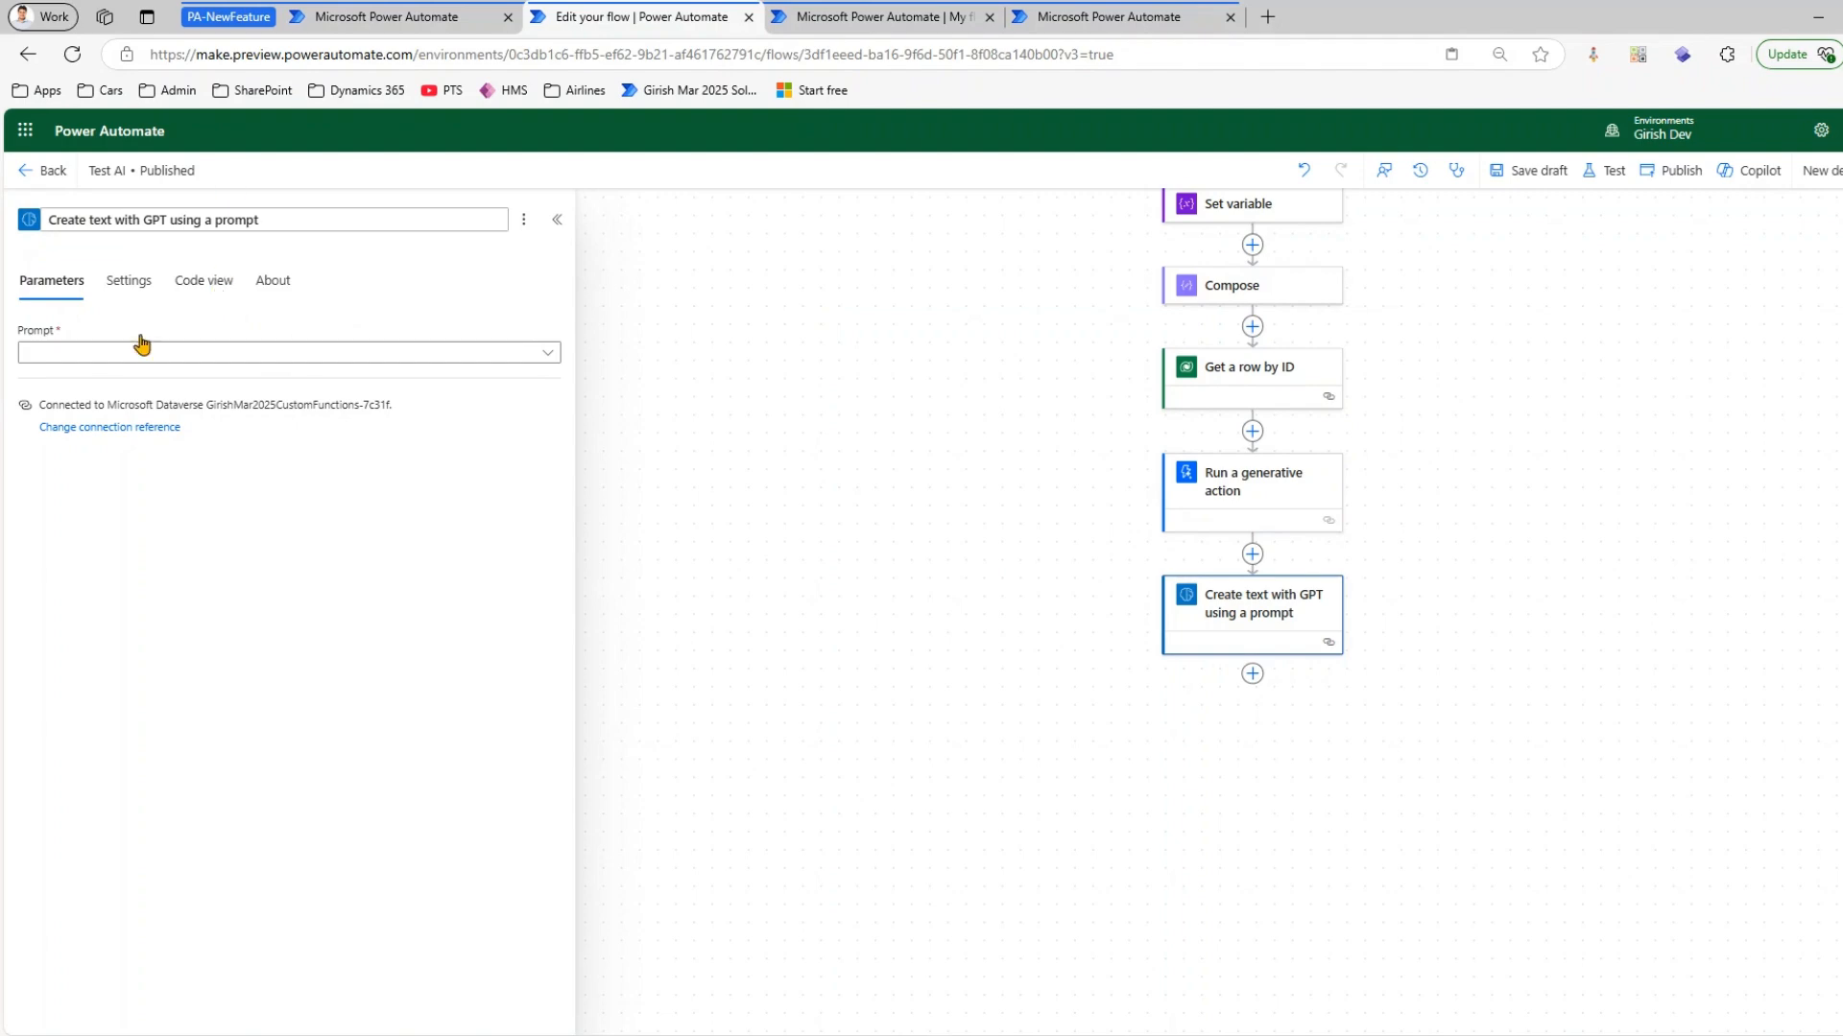
mouse_move(18, 197)
left_mouse_down()
mouse_move(522, 711)
mouse_move(518, 875)
left_mouse_up()
mouse_move(534, 703)
left_mouse_down()
mouse_move(1079, 694)
mouse_move(1133, 641)
mouse_move(1131, 686)
left_mouse_up()
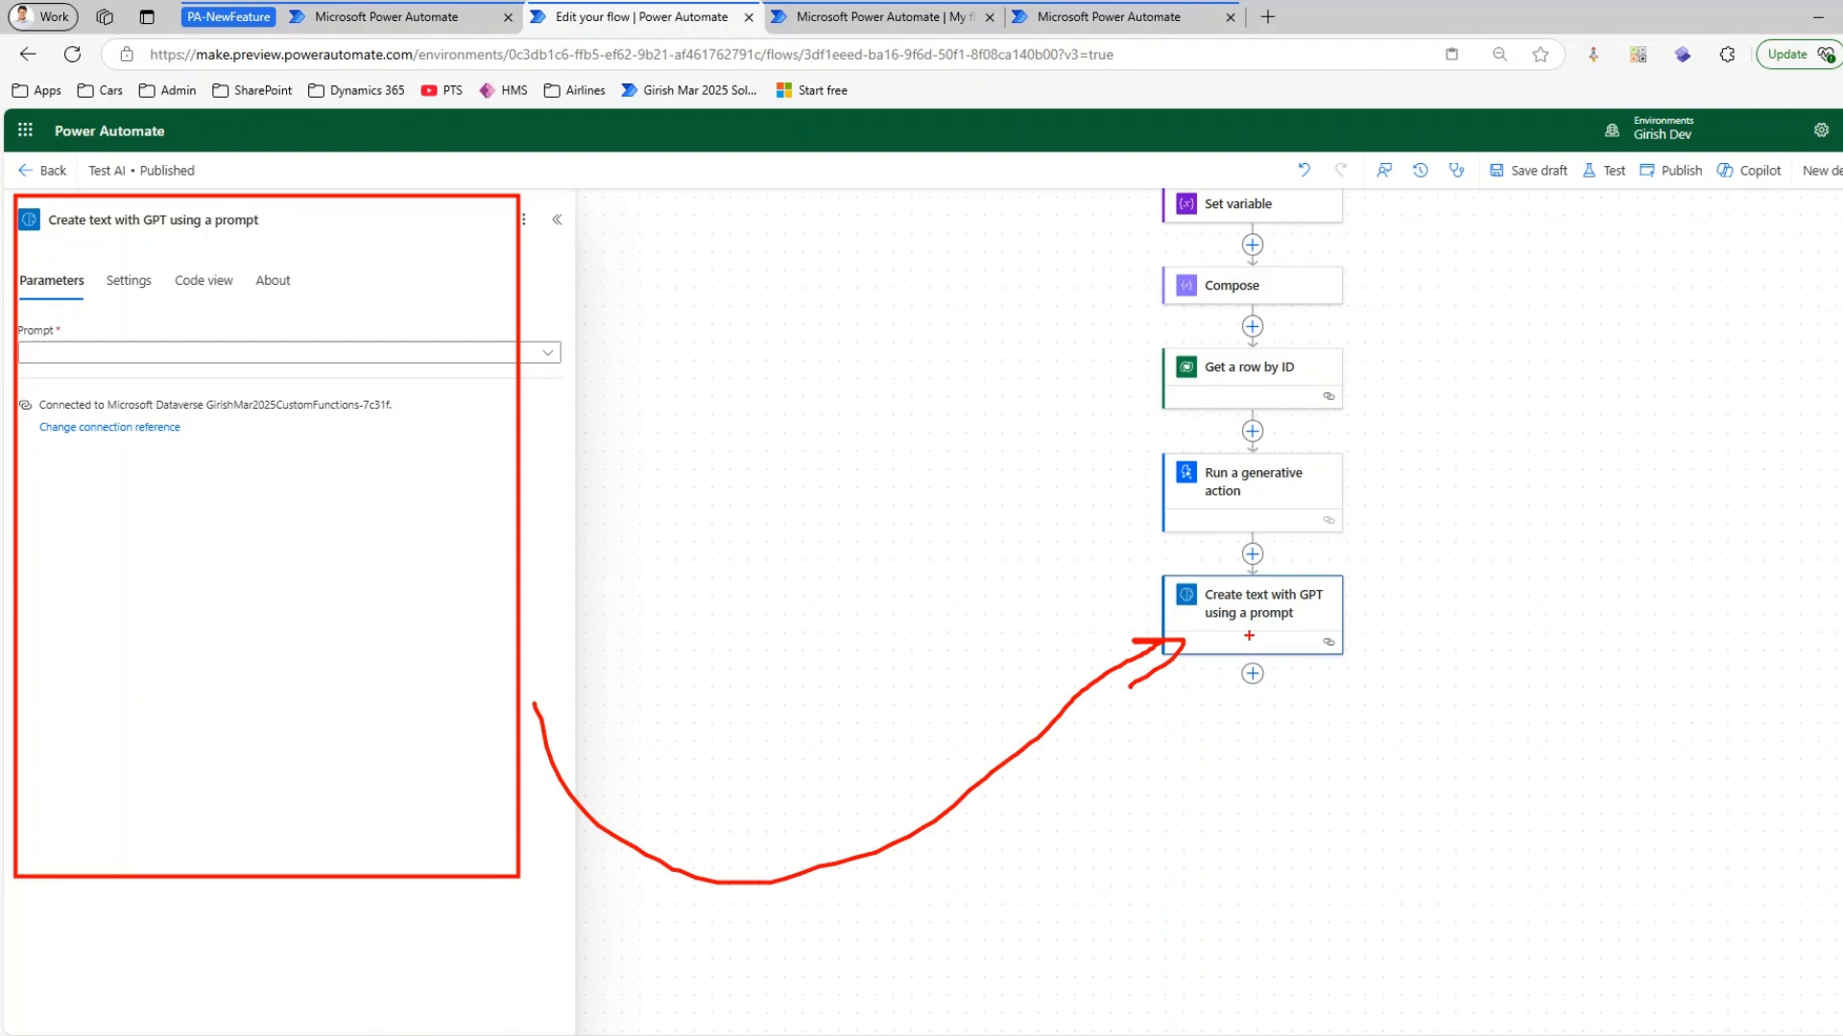
key("Escape")
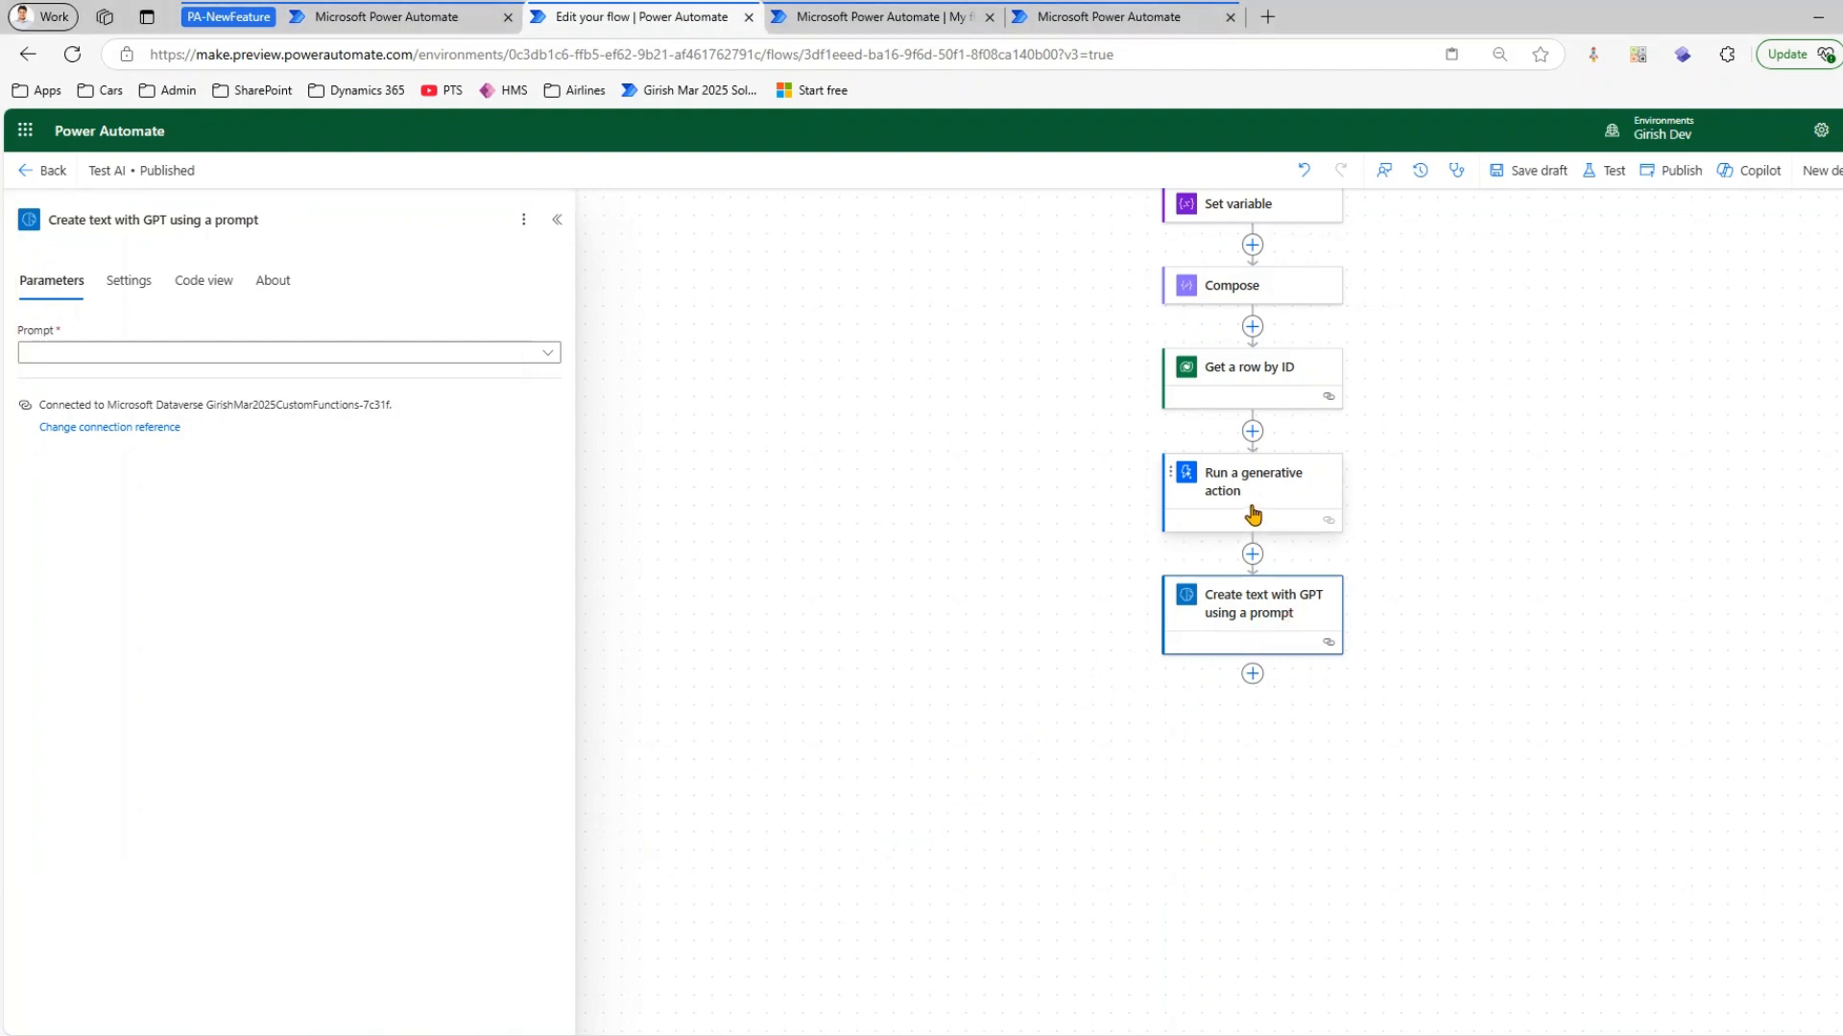
Open the Get a row by ID action and pin the Compose action's details beside it
left_click(1253, 516)
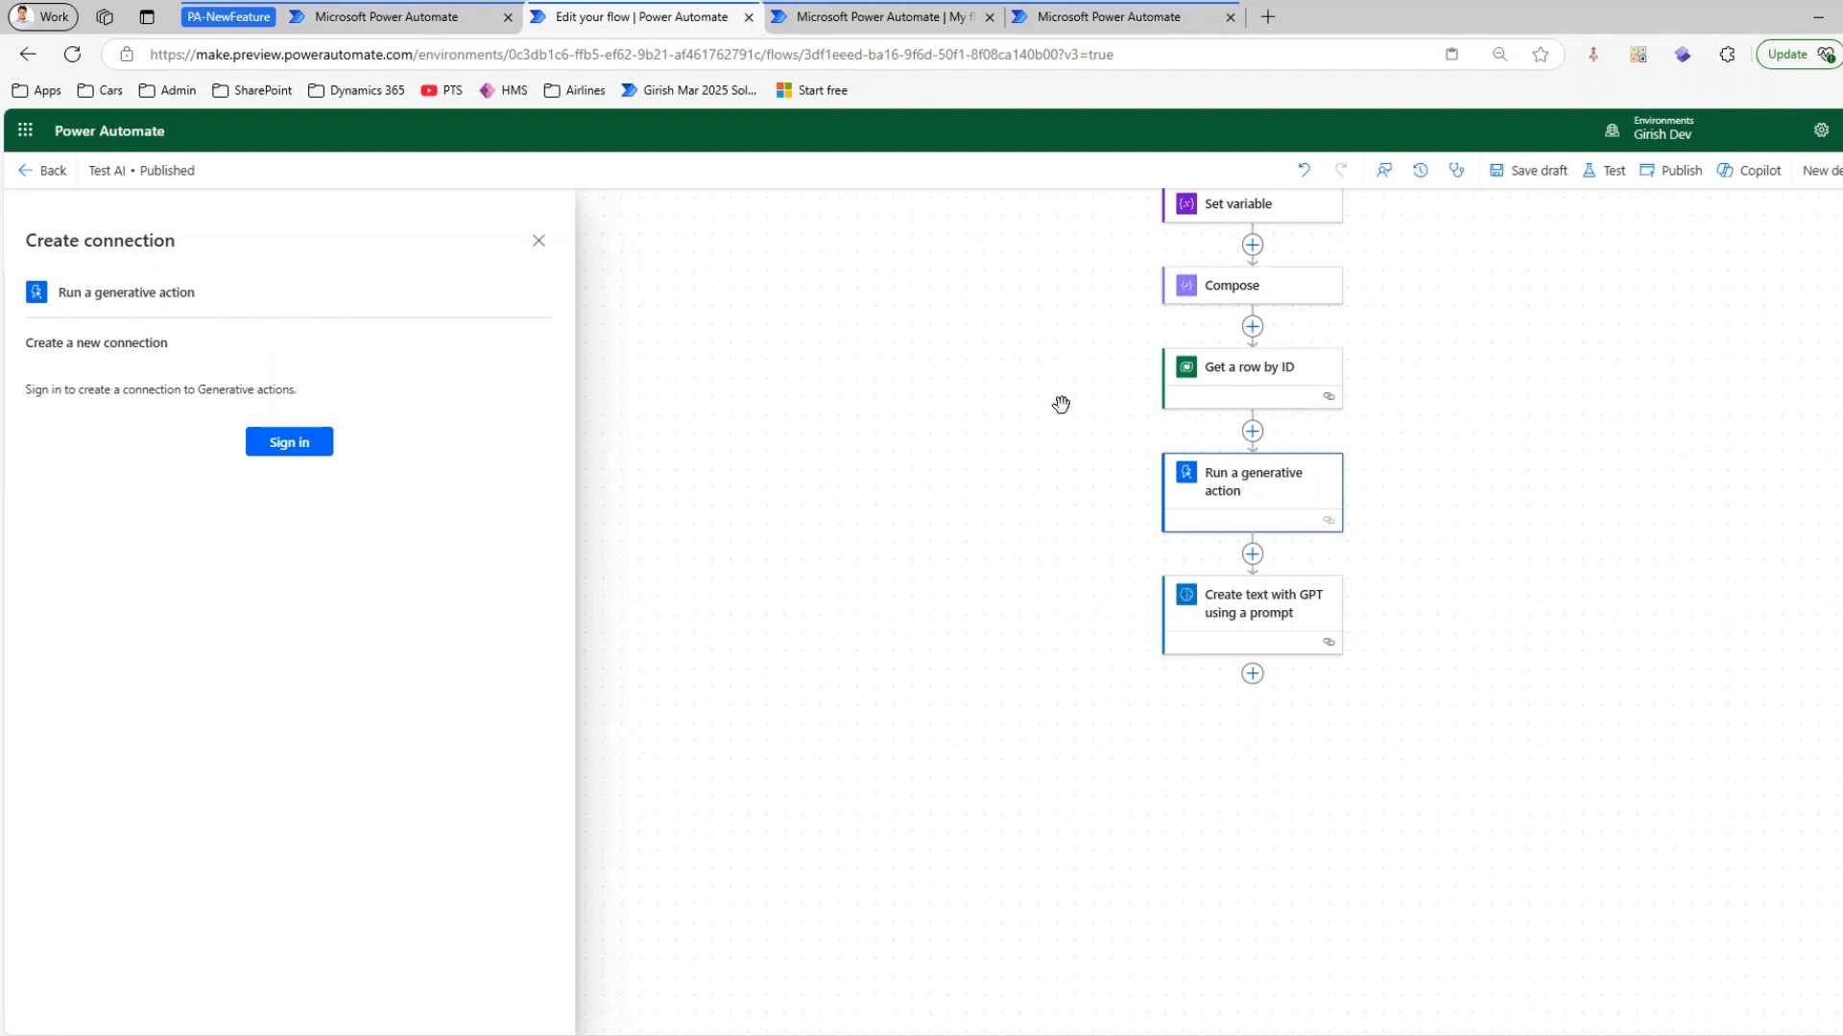
left_click(1240, 389)
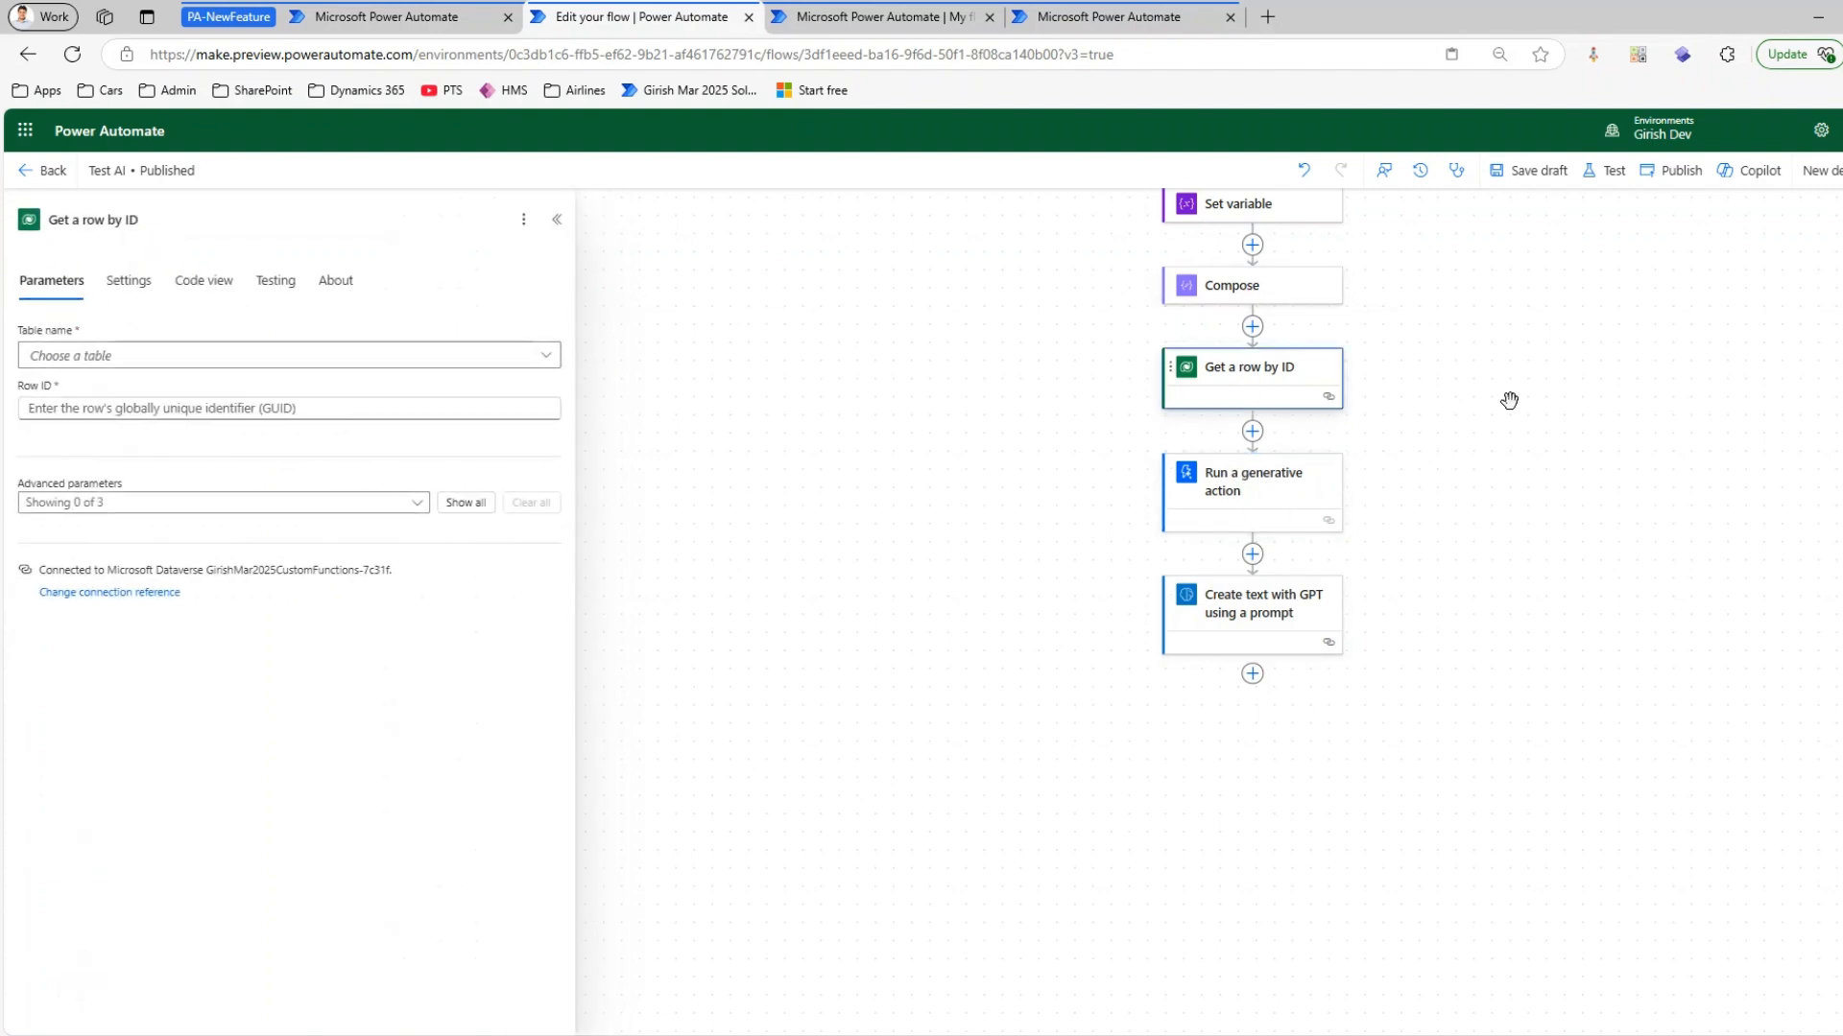
right_click(1238, 287)
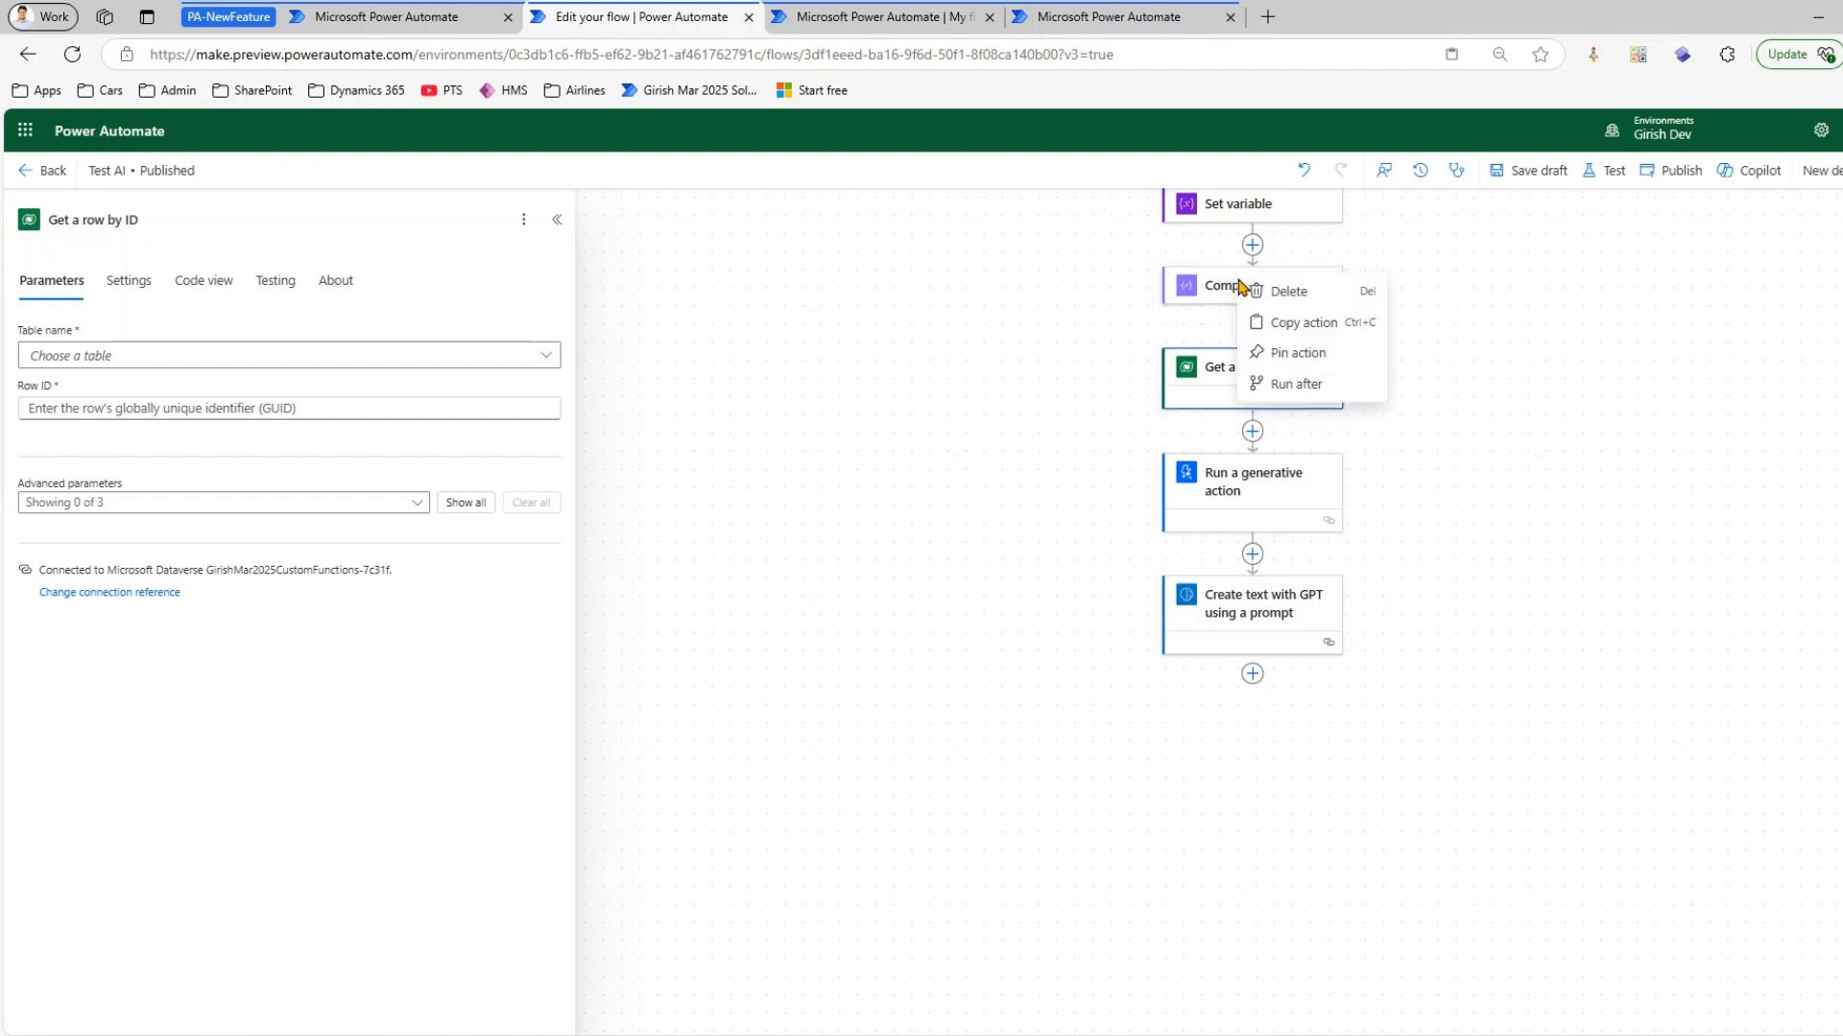
left_click(1287, 362)
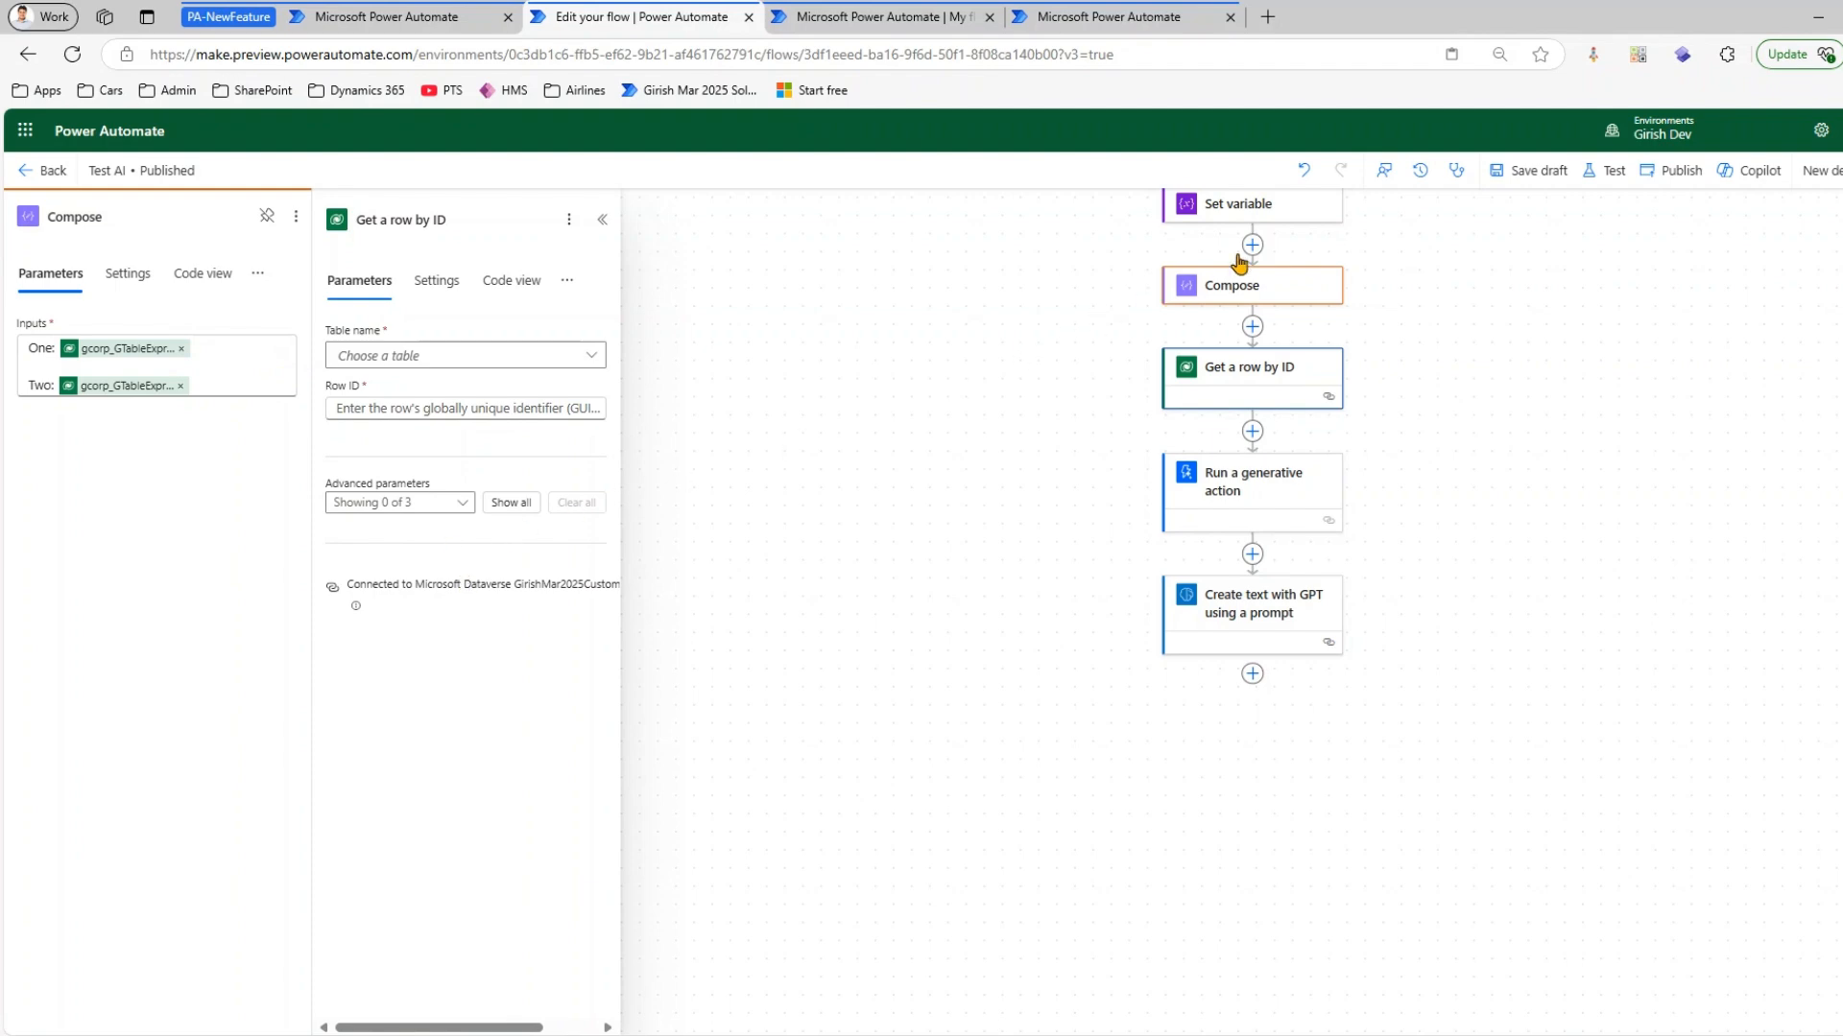
Pin Set variable in place of Compose beside Get a row by ID, and unpin it again
right_click(1263, 209)
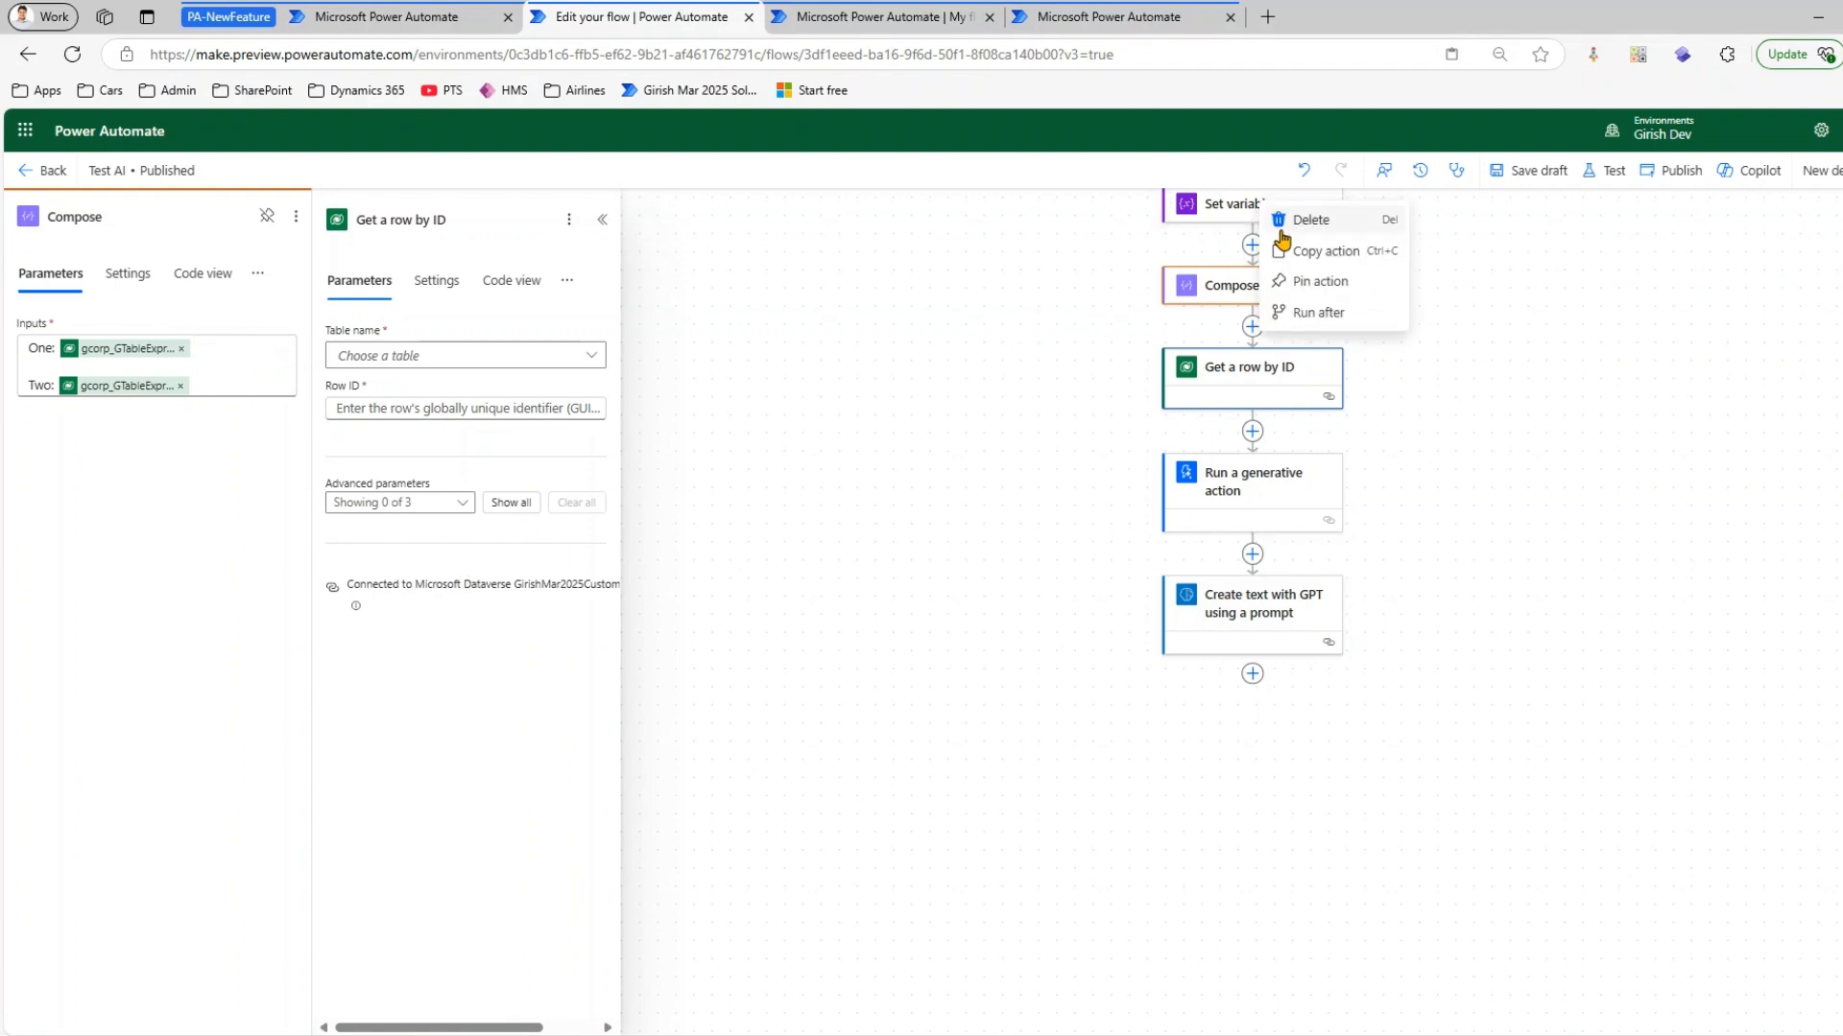
left_click(1299, 282)
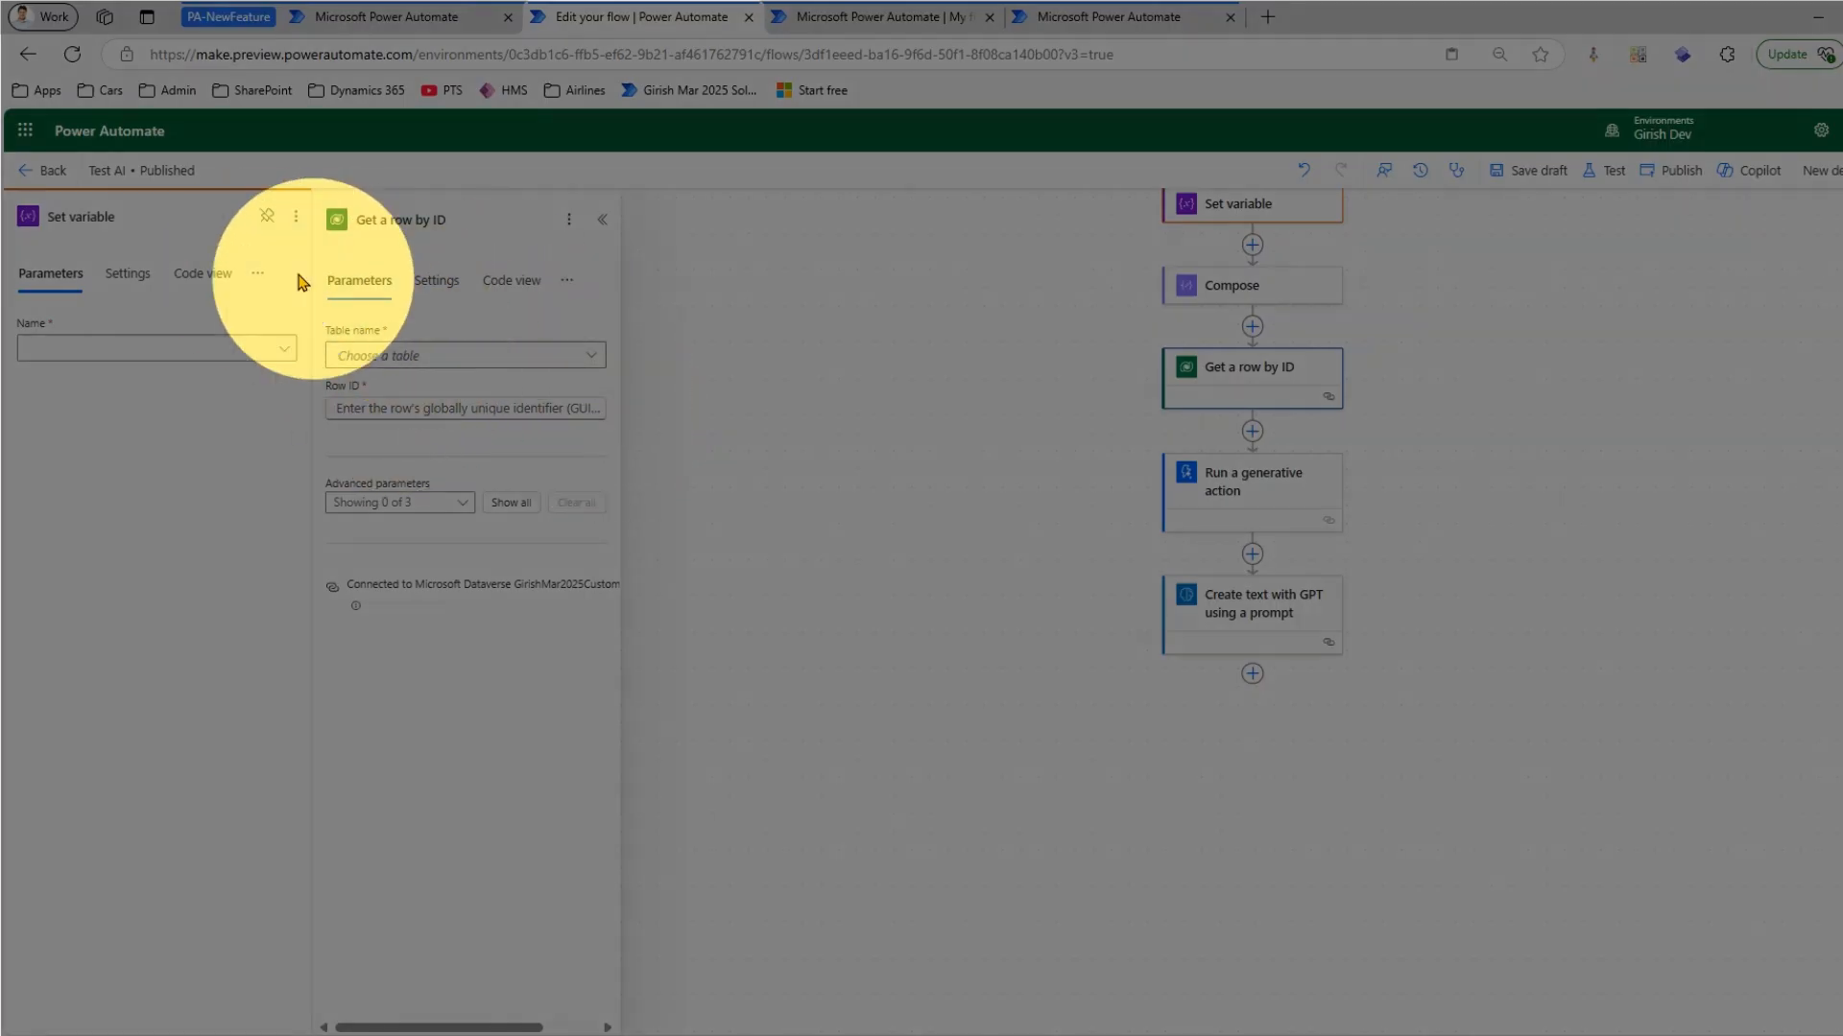
left_click(267, 220)
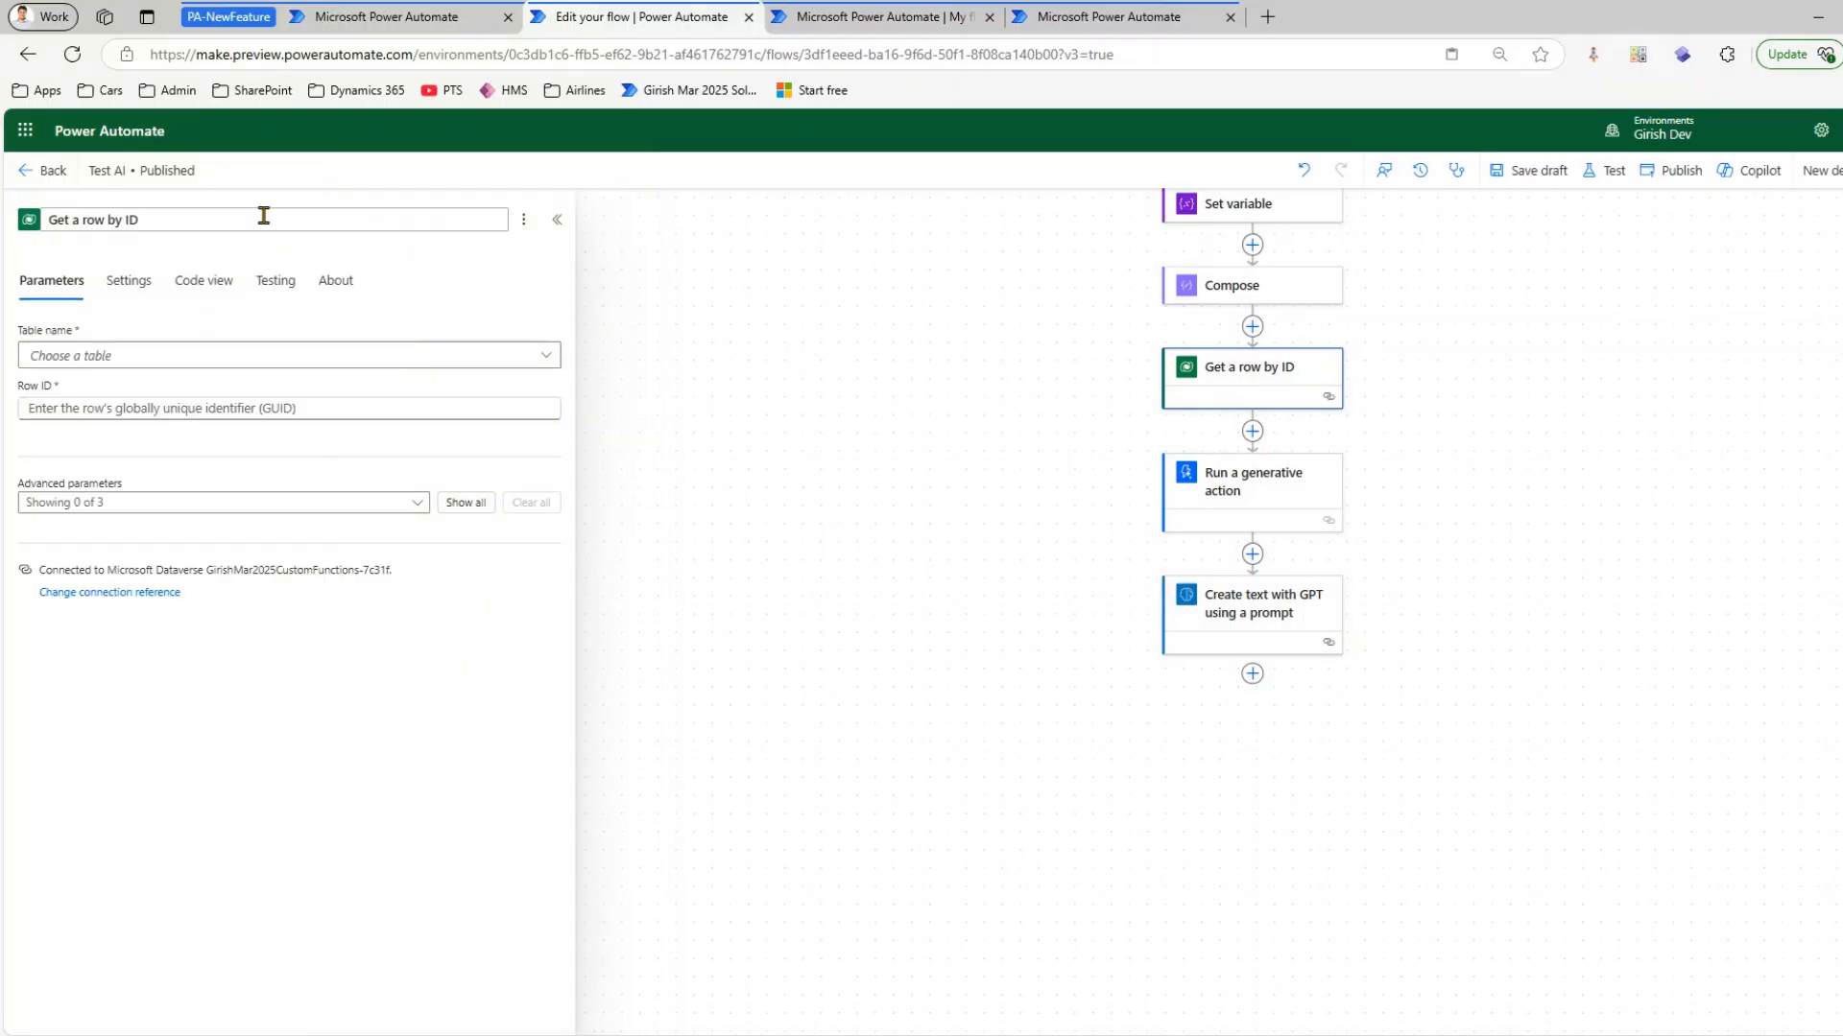
Add the note "Get row by id (airlines)" to the Get a row by ID action and display it from the action card
left_click(523, 220)
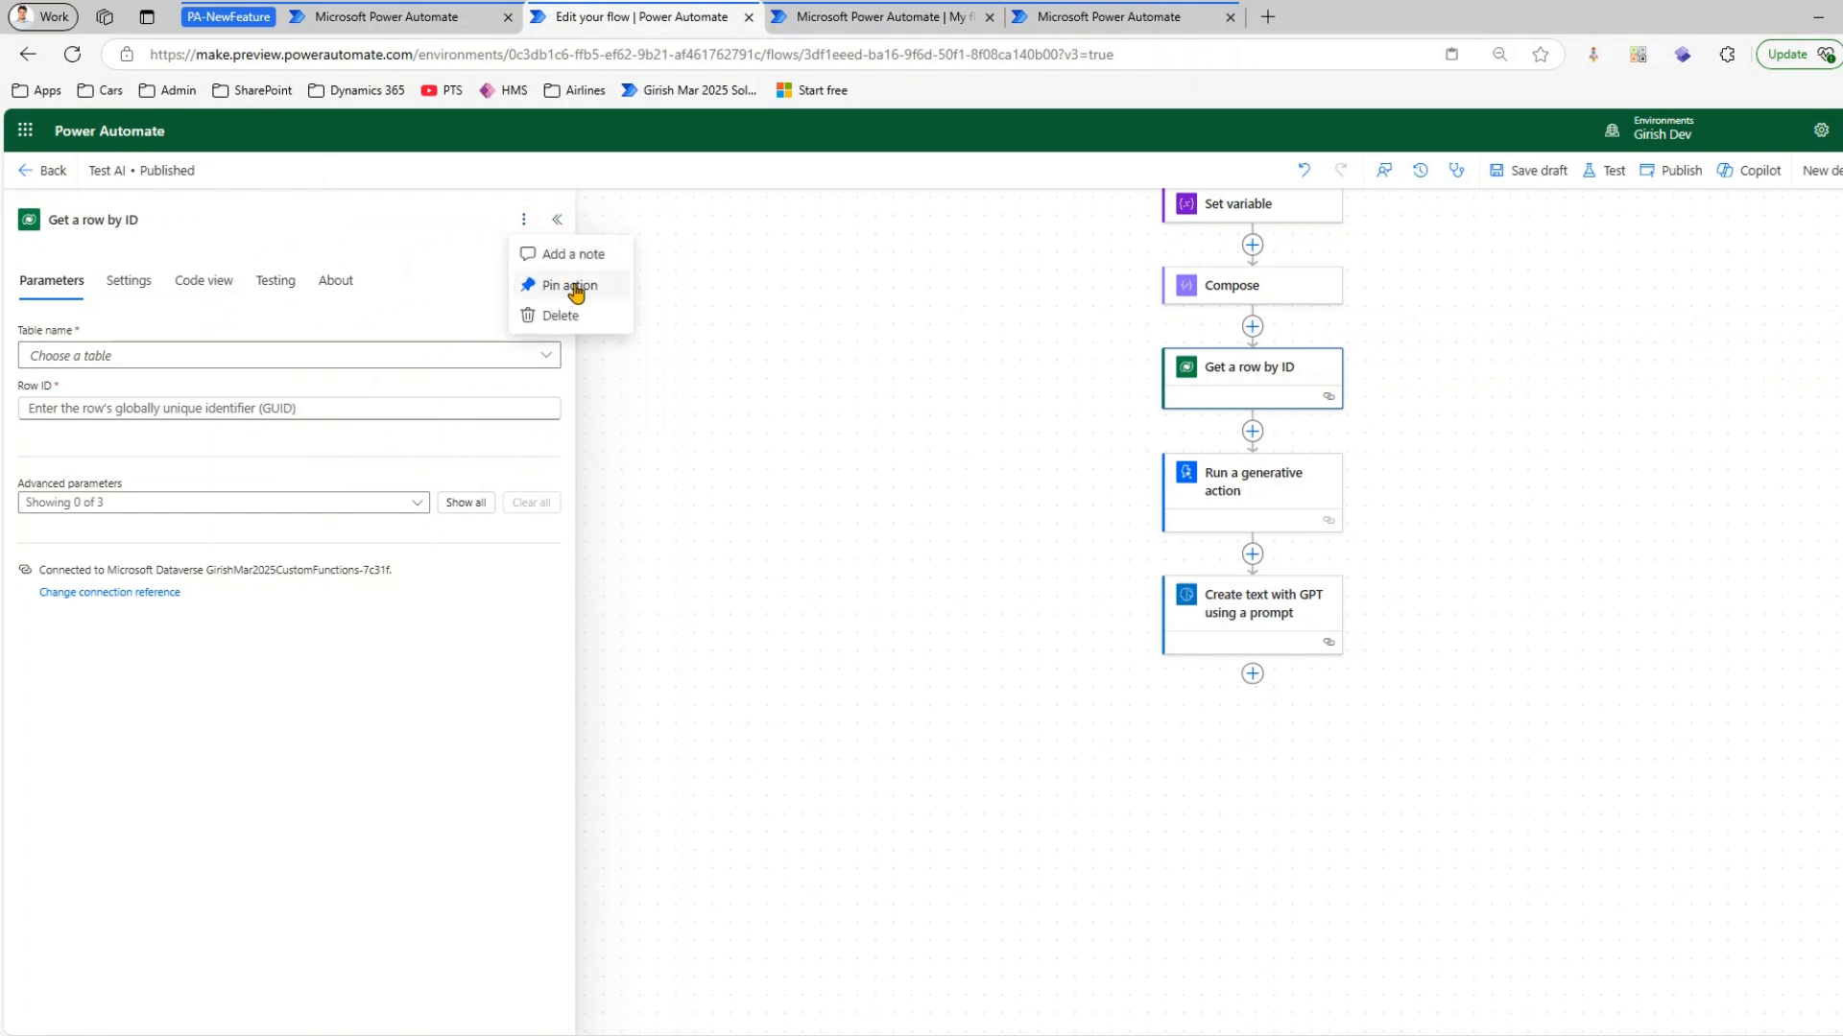
left_click(557, 219)
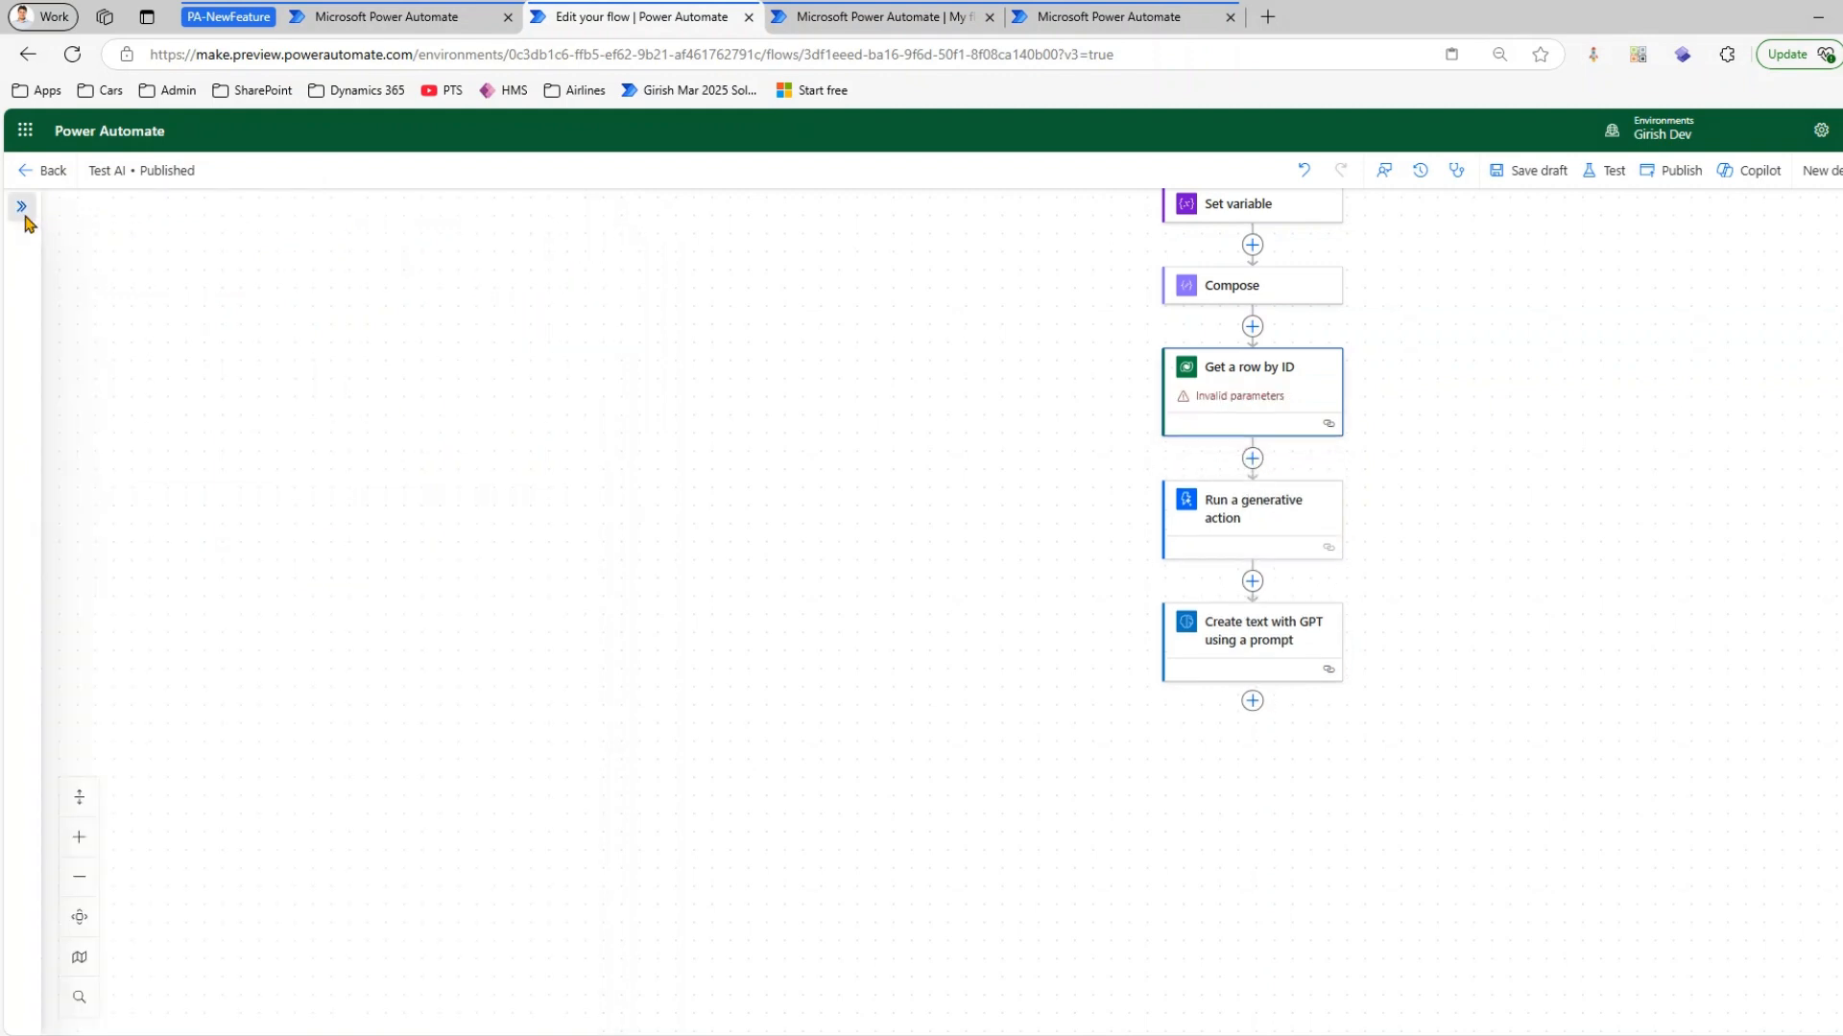
left_click(22, 209)
left_click(523, 220)
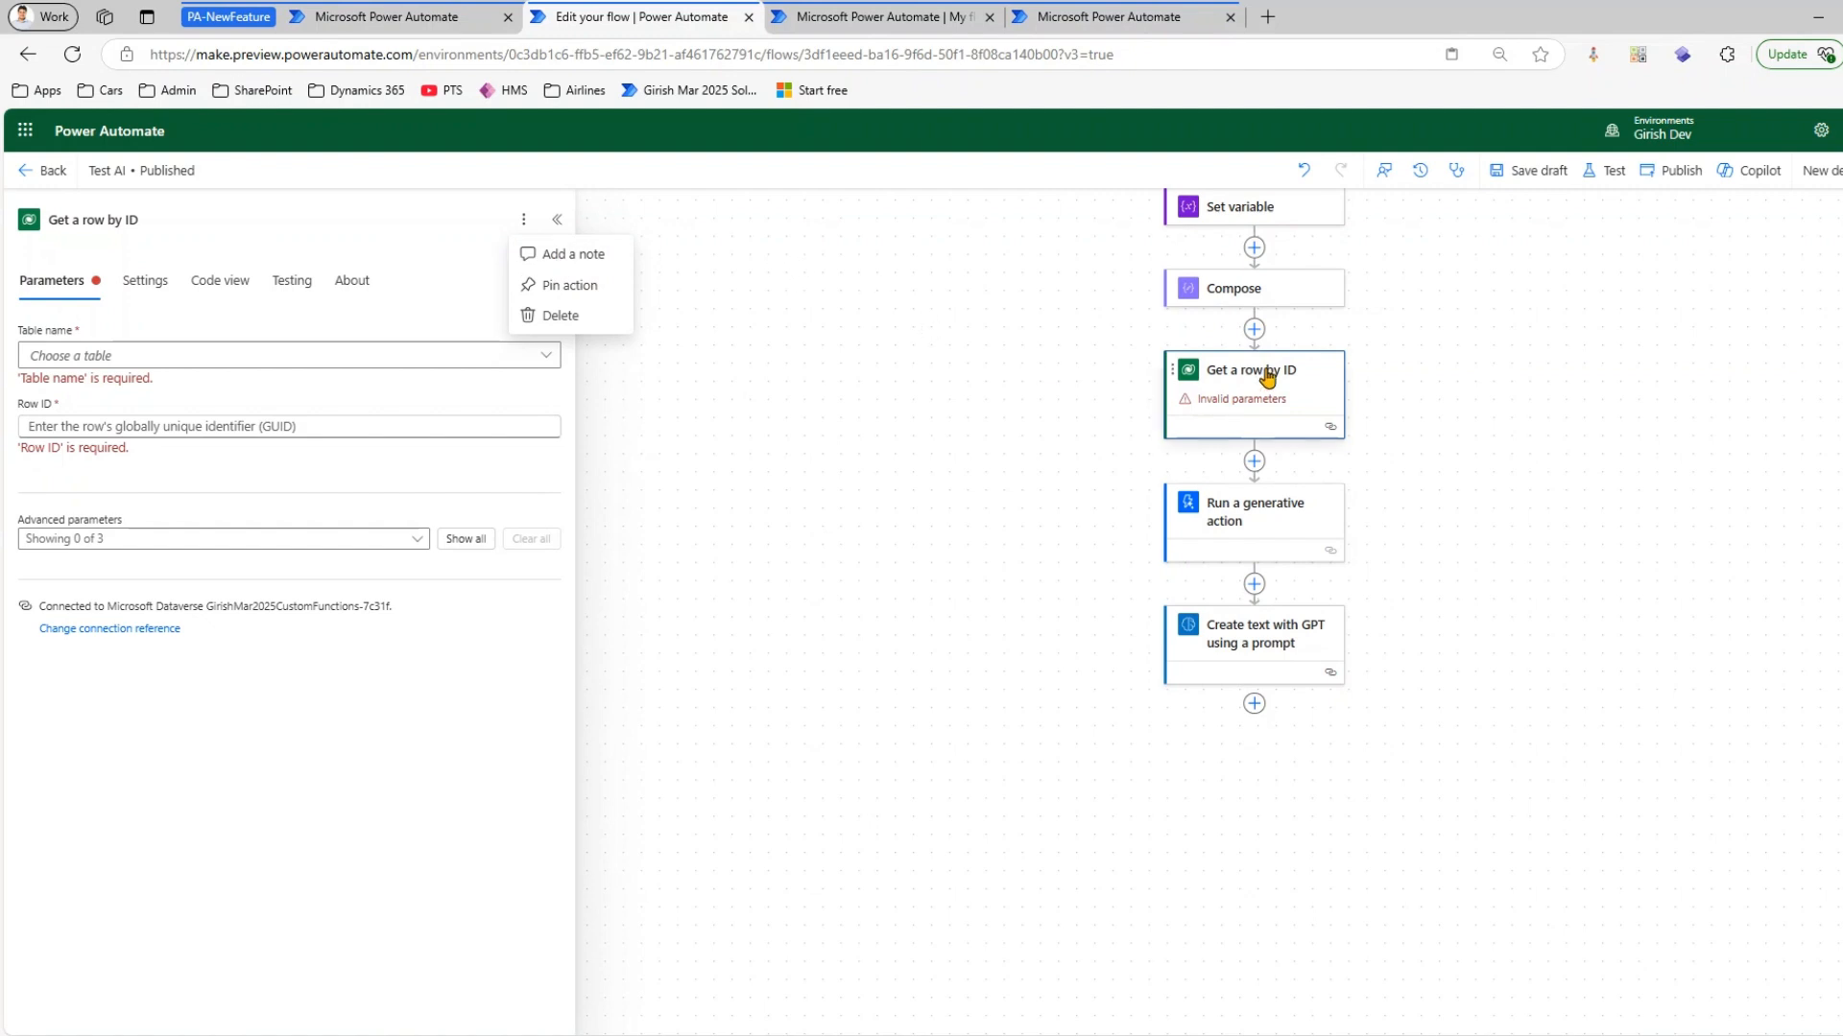
left_click(566, 257)
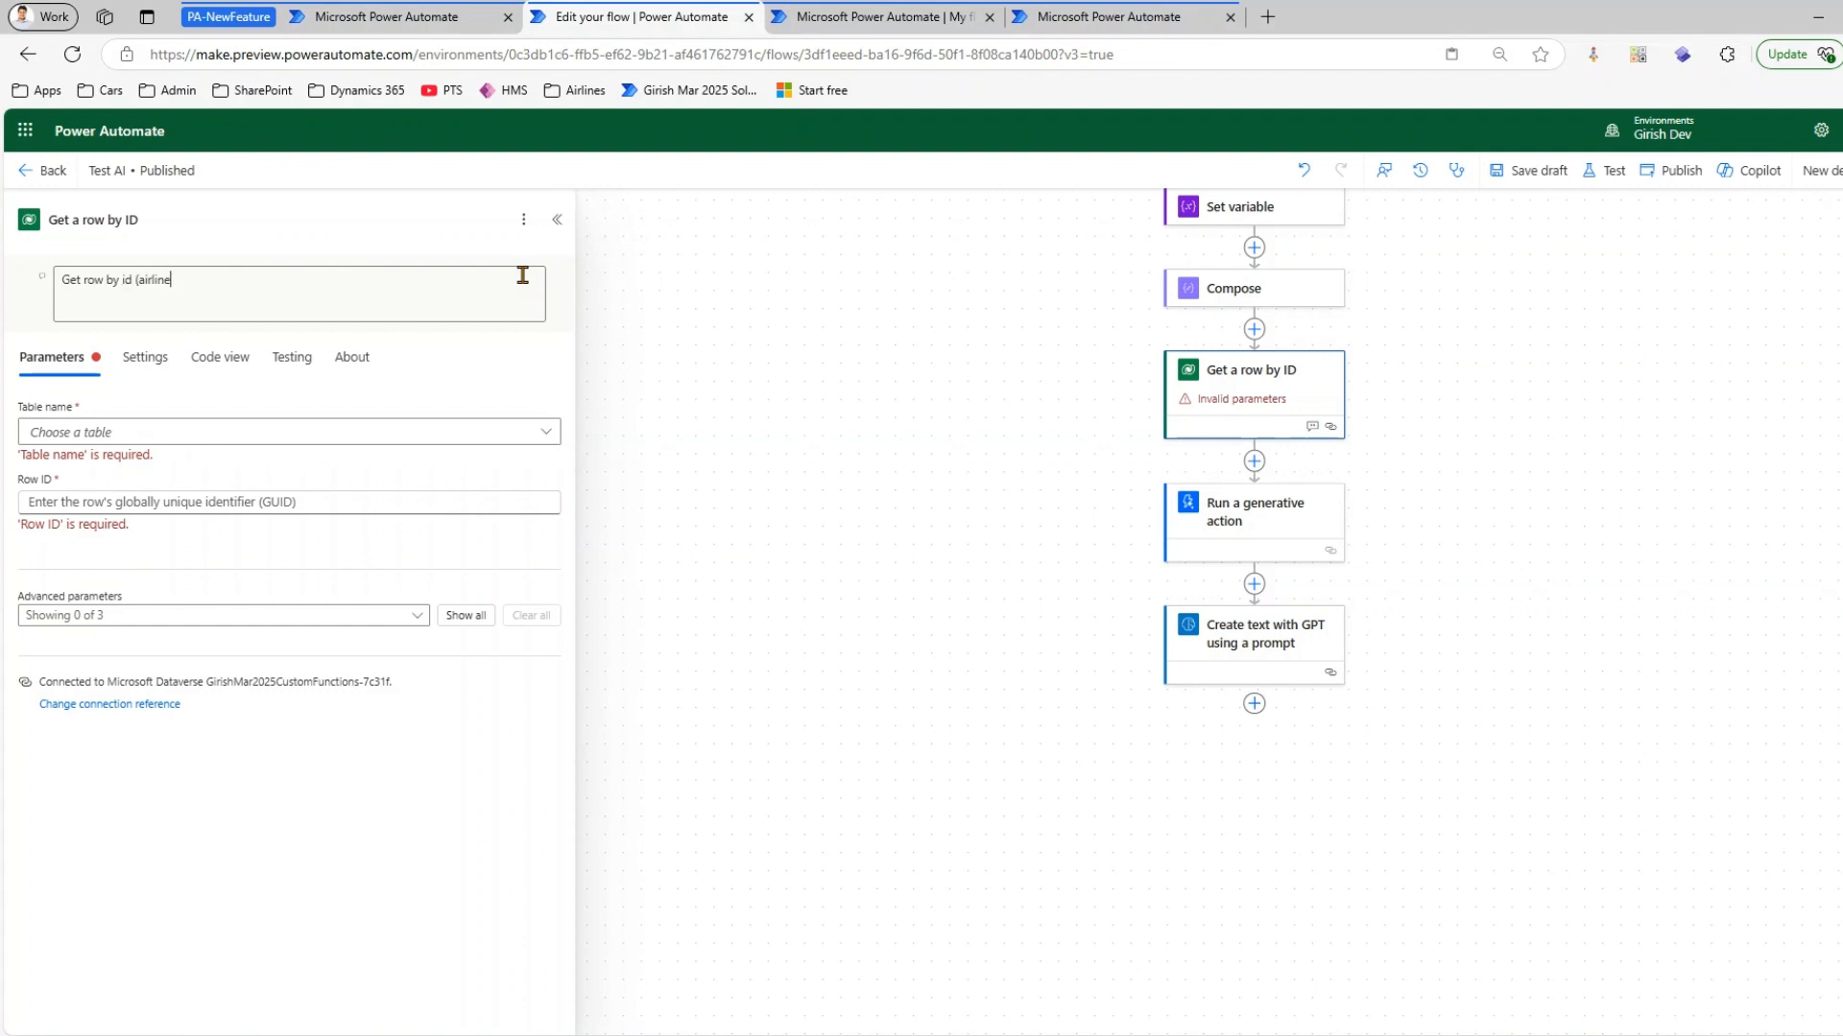
left_click(816, 547)
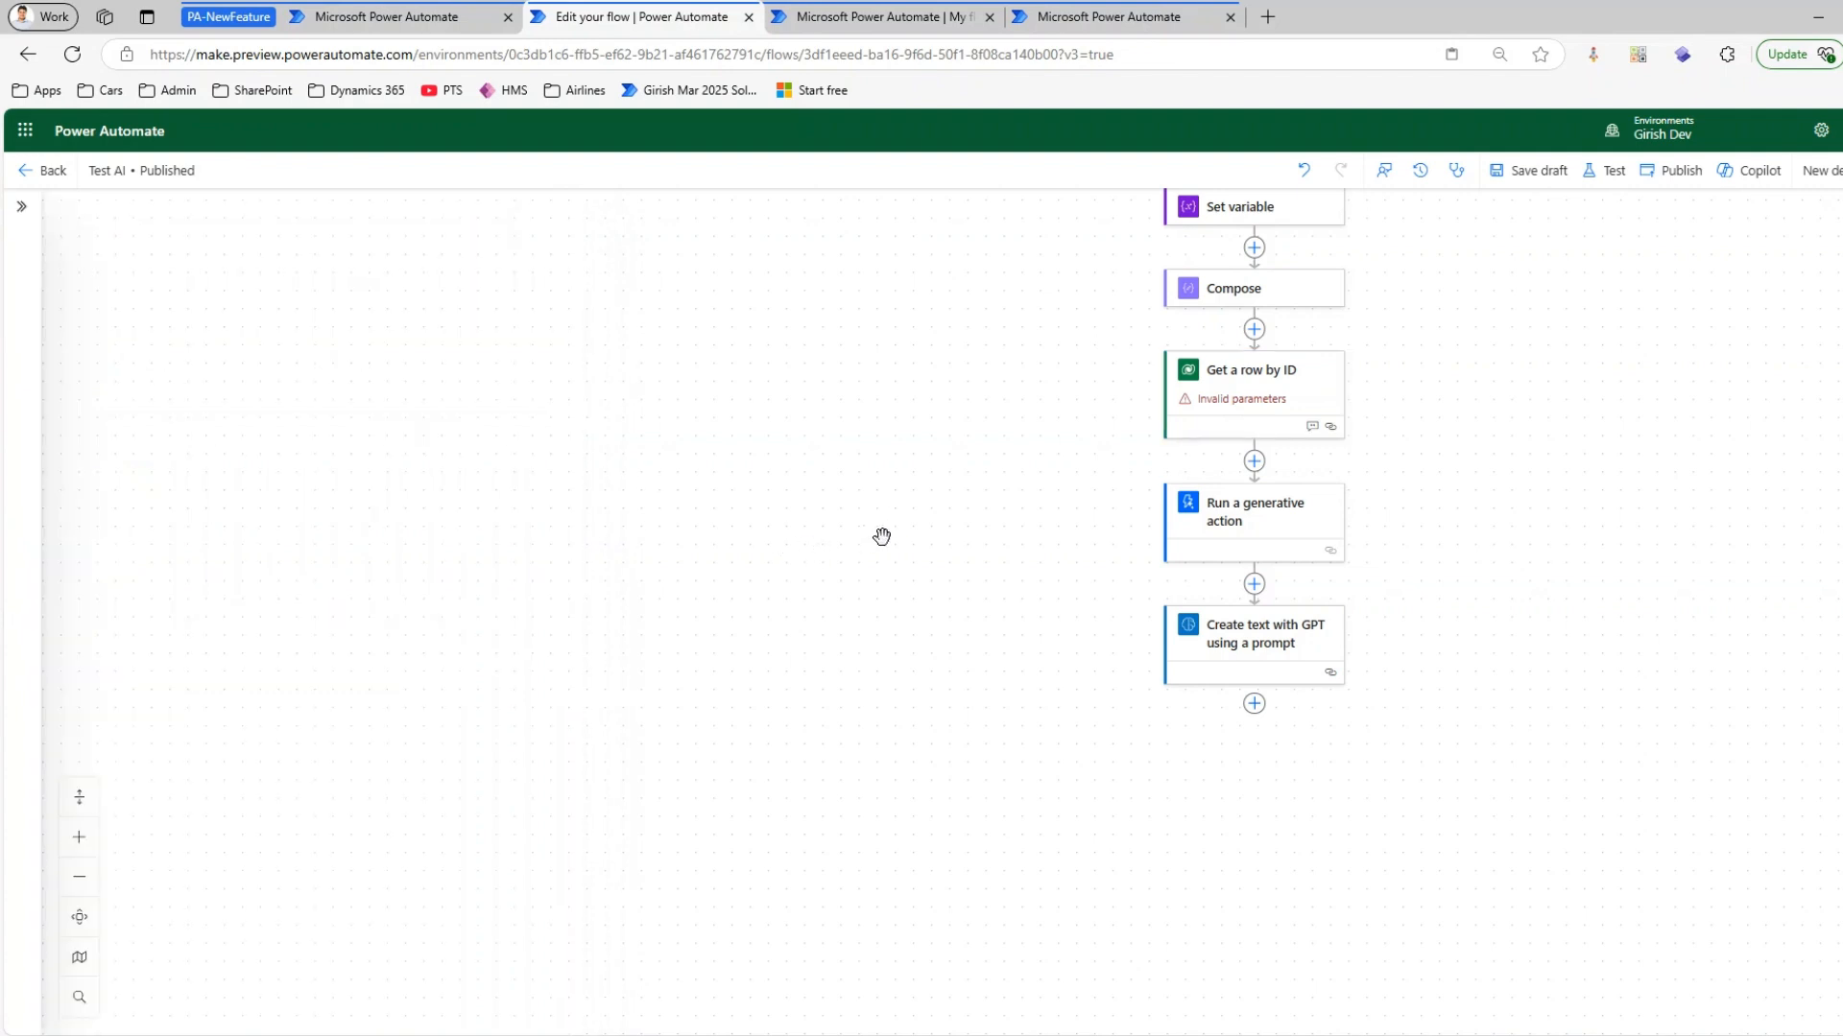
left_click(1254, 374)
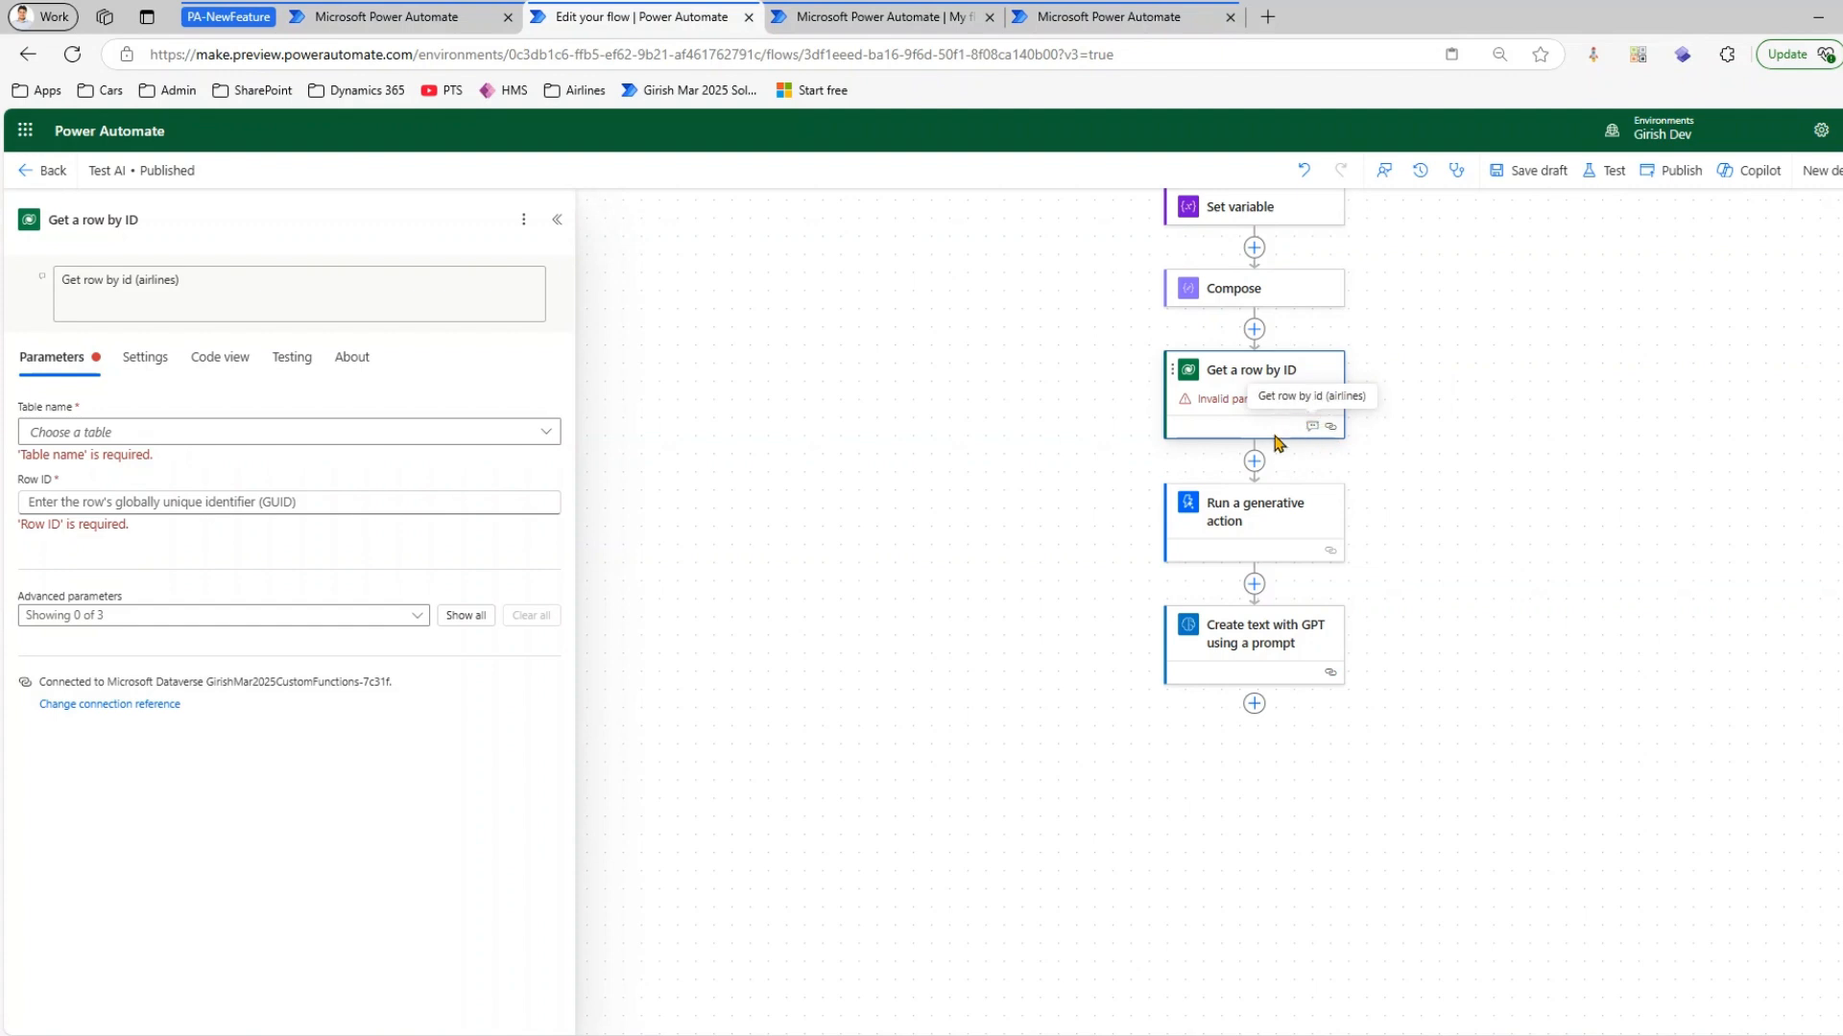
Open the run-after settings of the Compose action that follows Set variable
right_click(1287, 541)
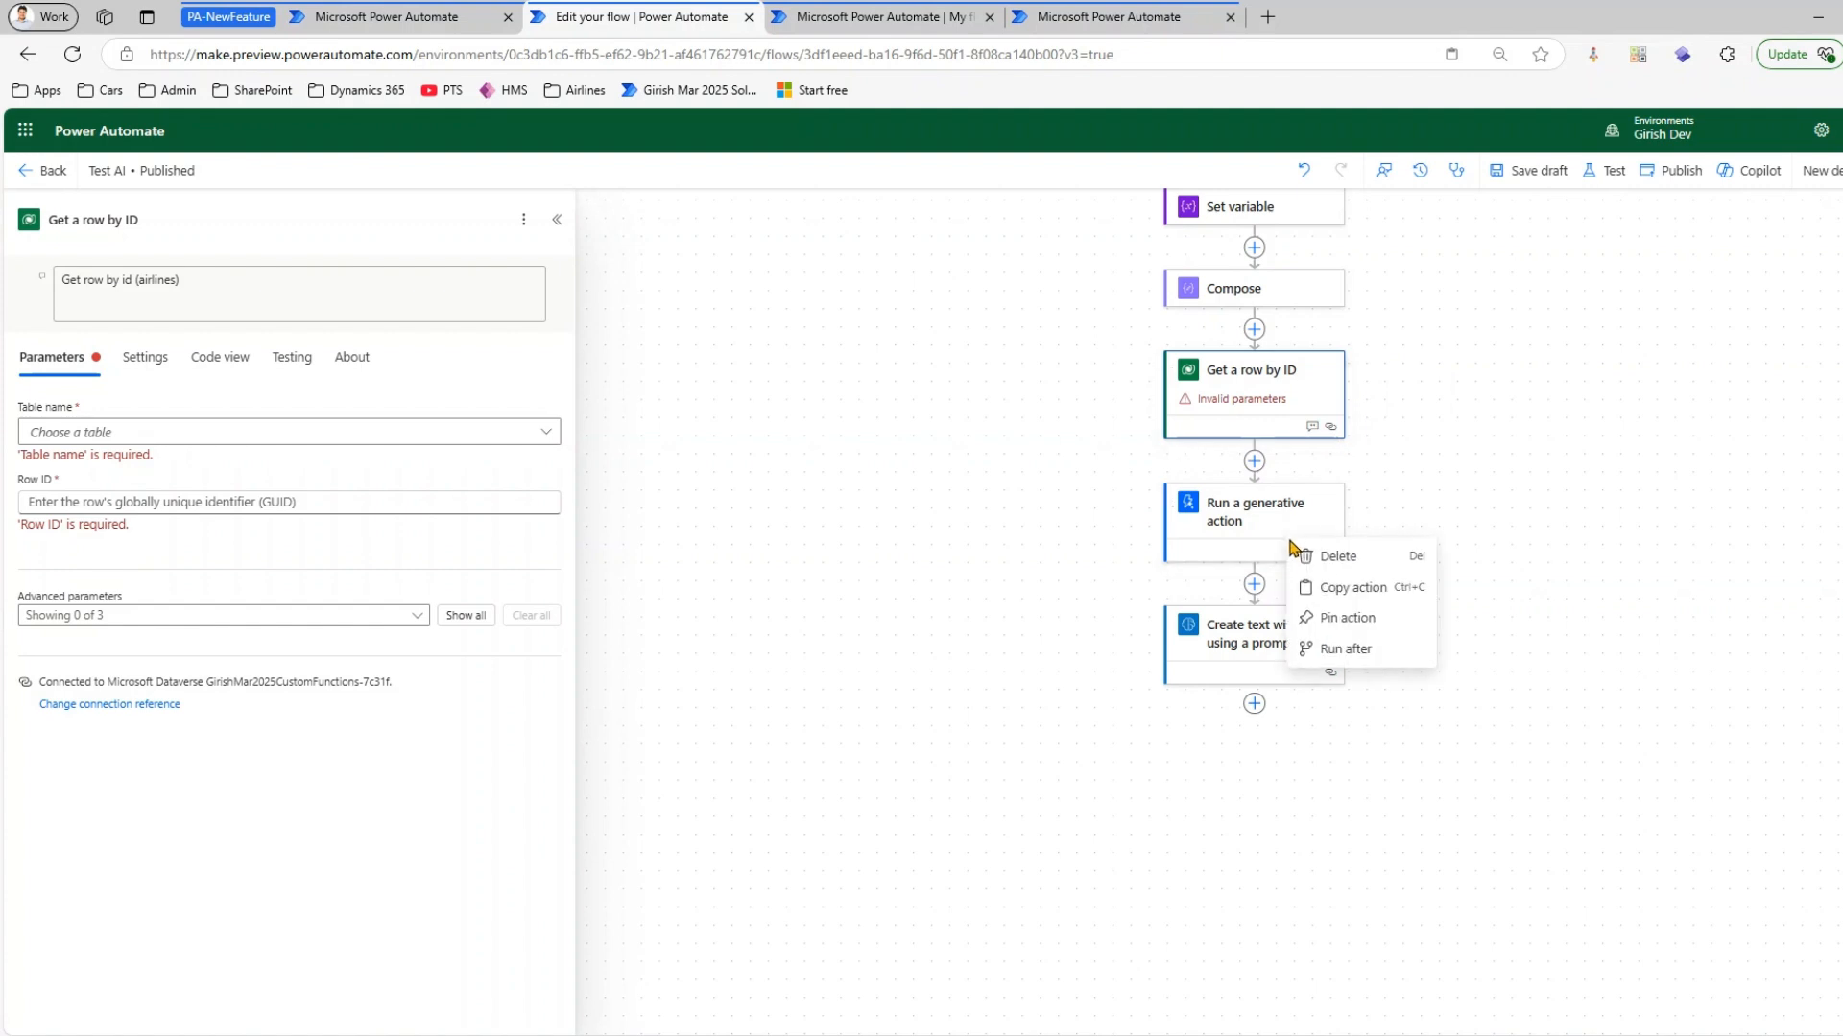
left_click(1247, 538)
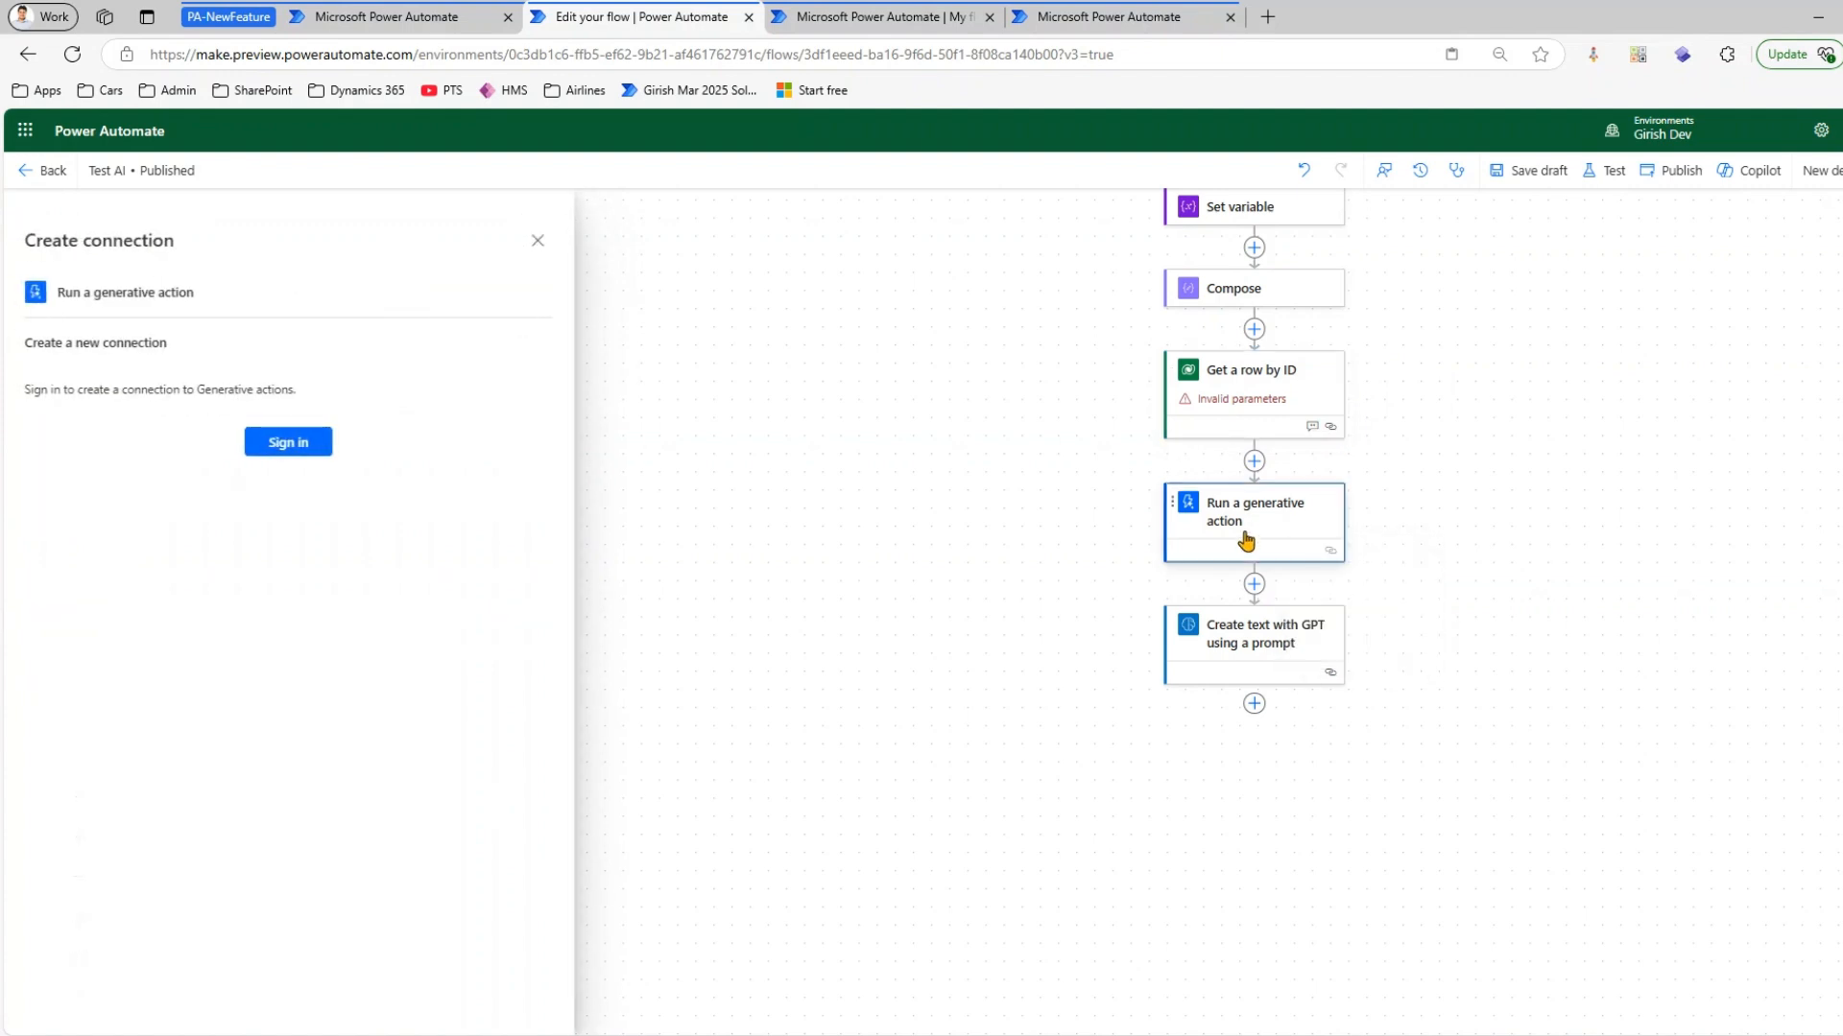
scroll(1287, 410, "up", 2)
left_click(1286, 471)
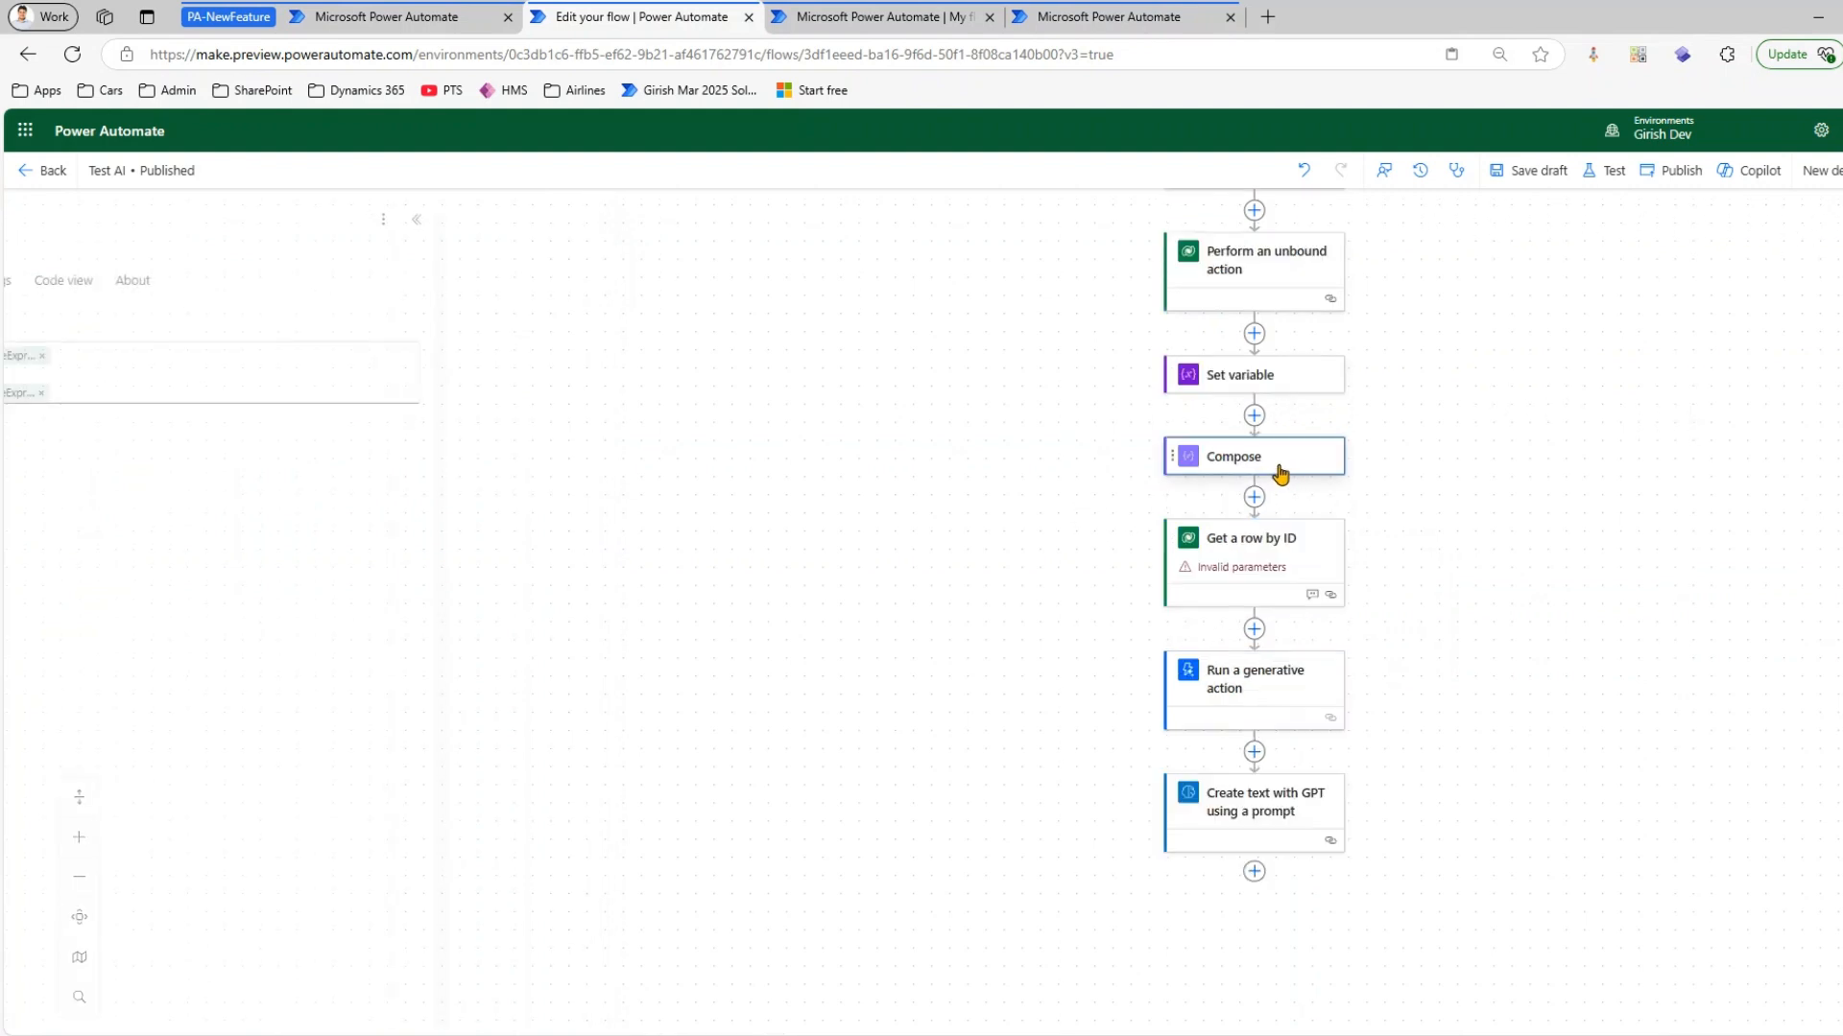
right_click(1285, 470)
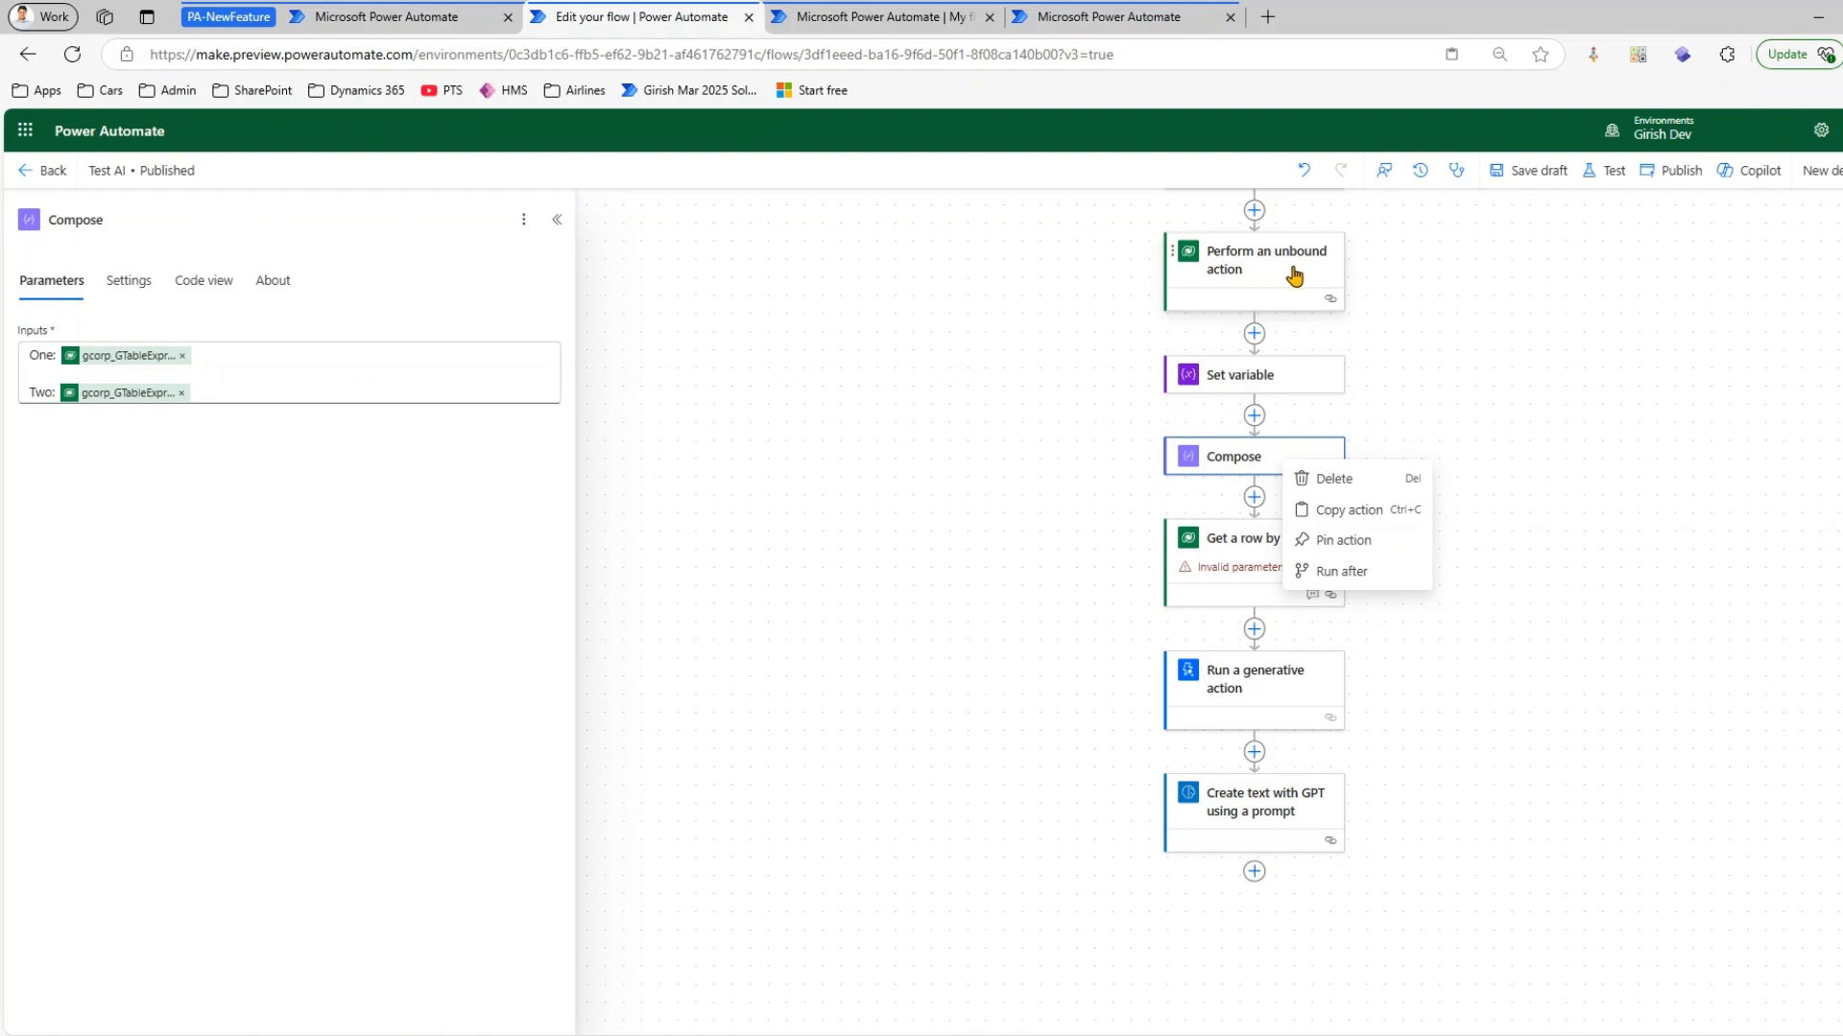
left_click(1343, 572)
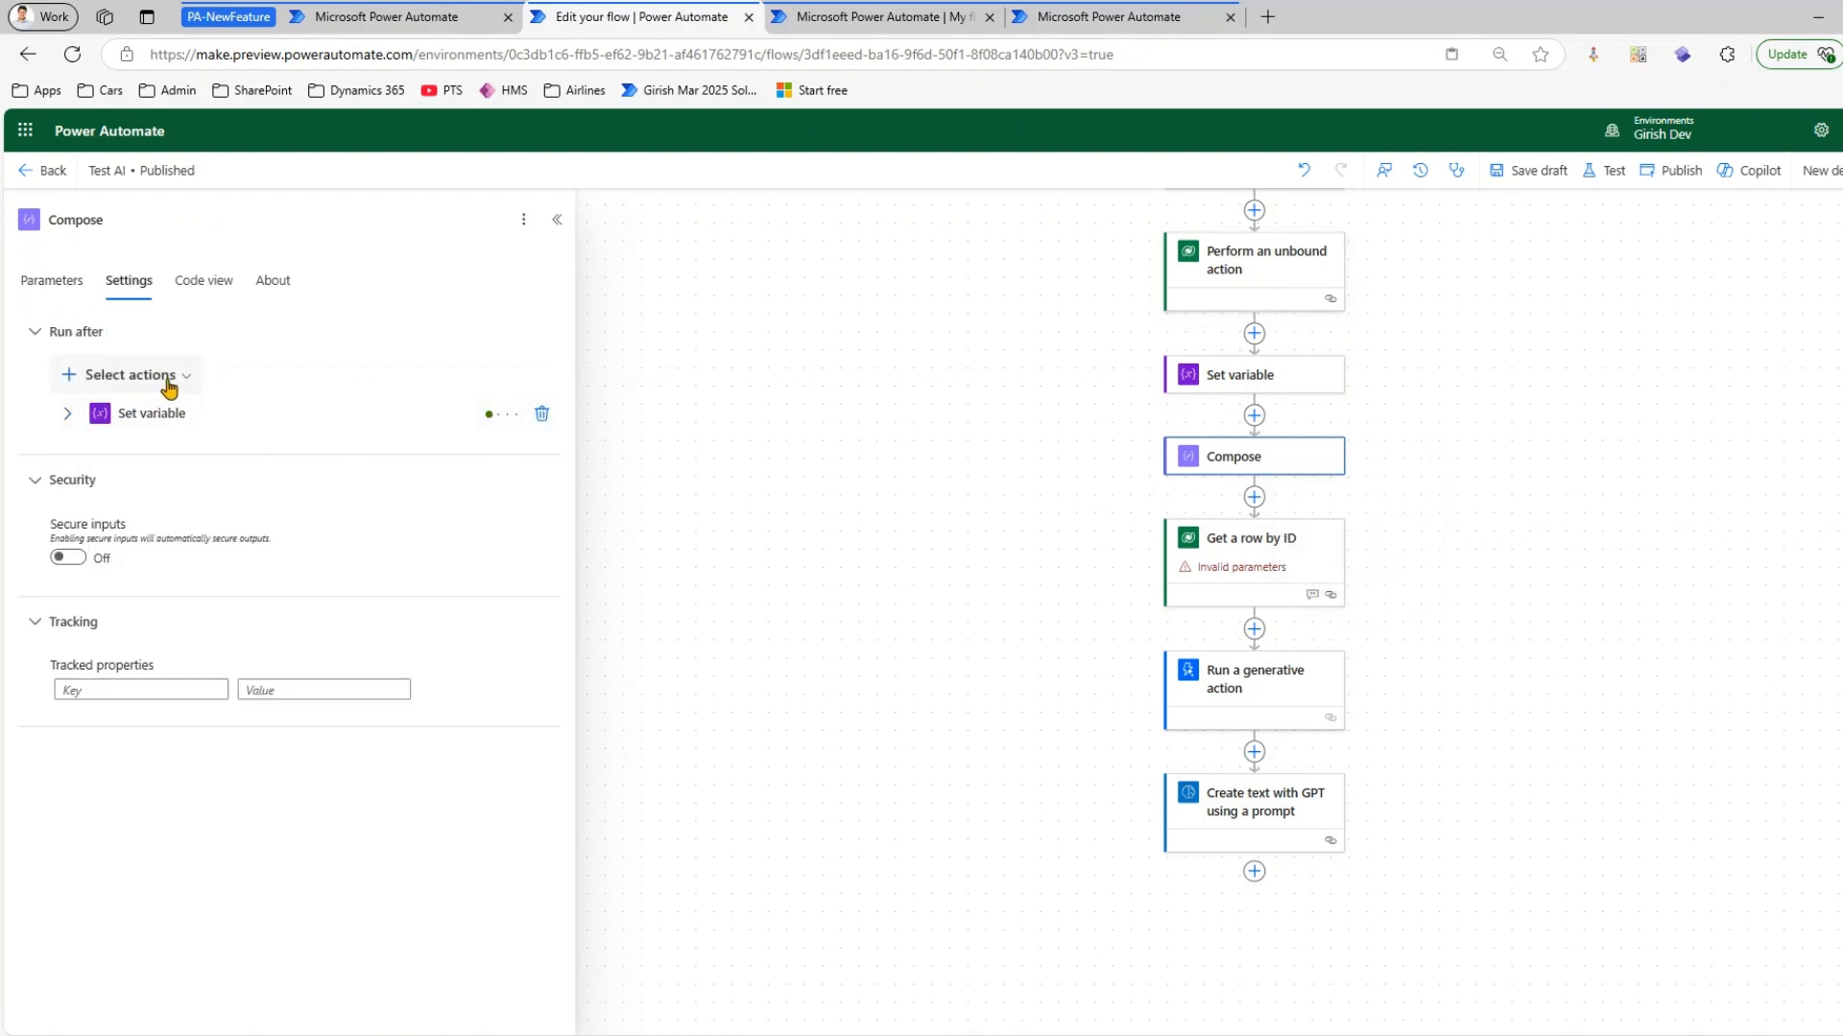
Make the Compose action run after Perform an unbound action instead of Set variable
left_click(181, 385)
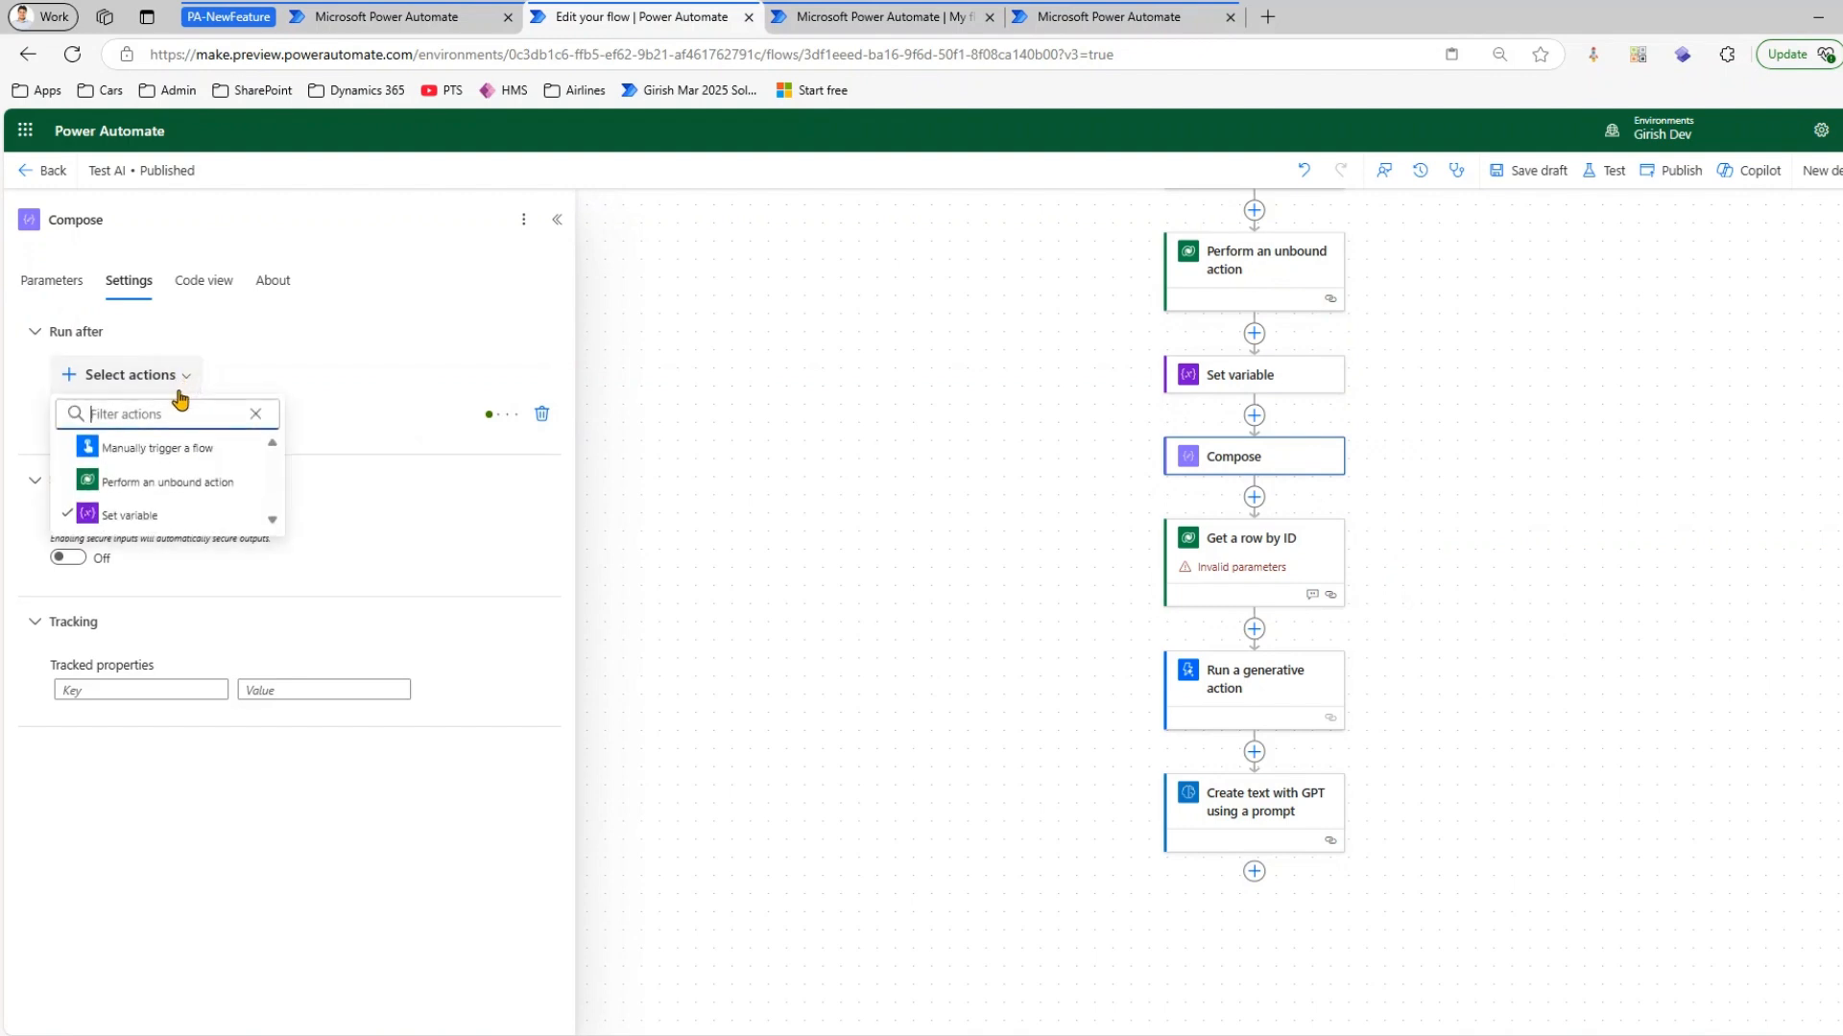
left_click(168, 489)
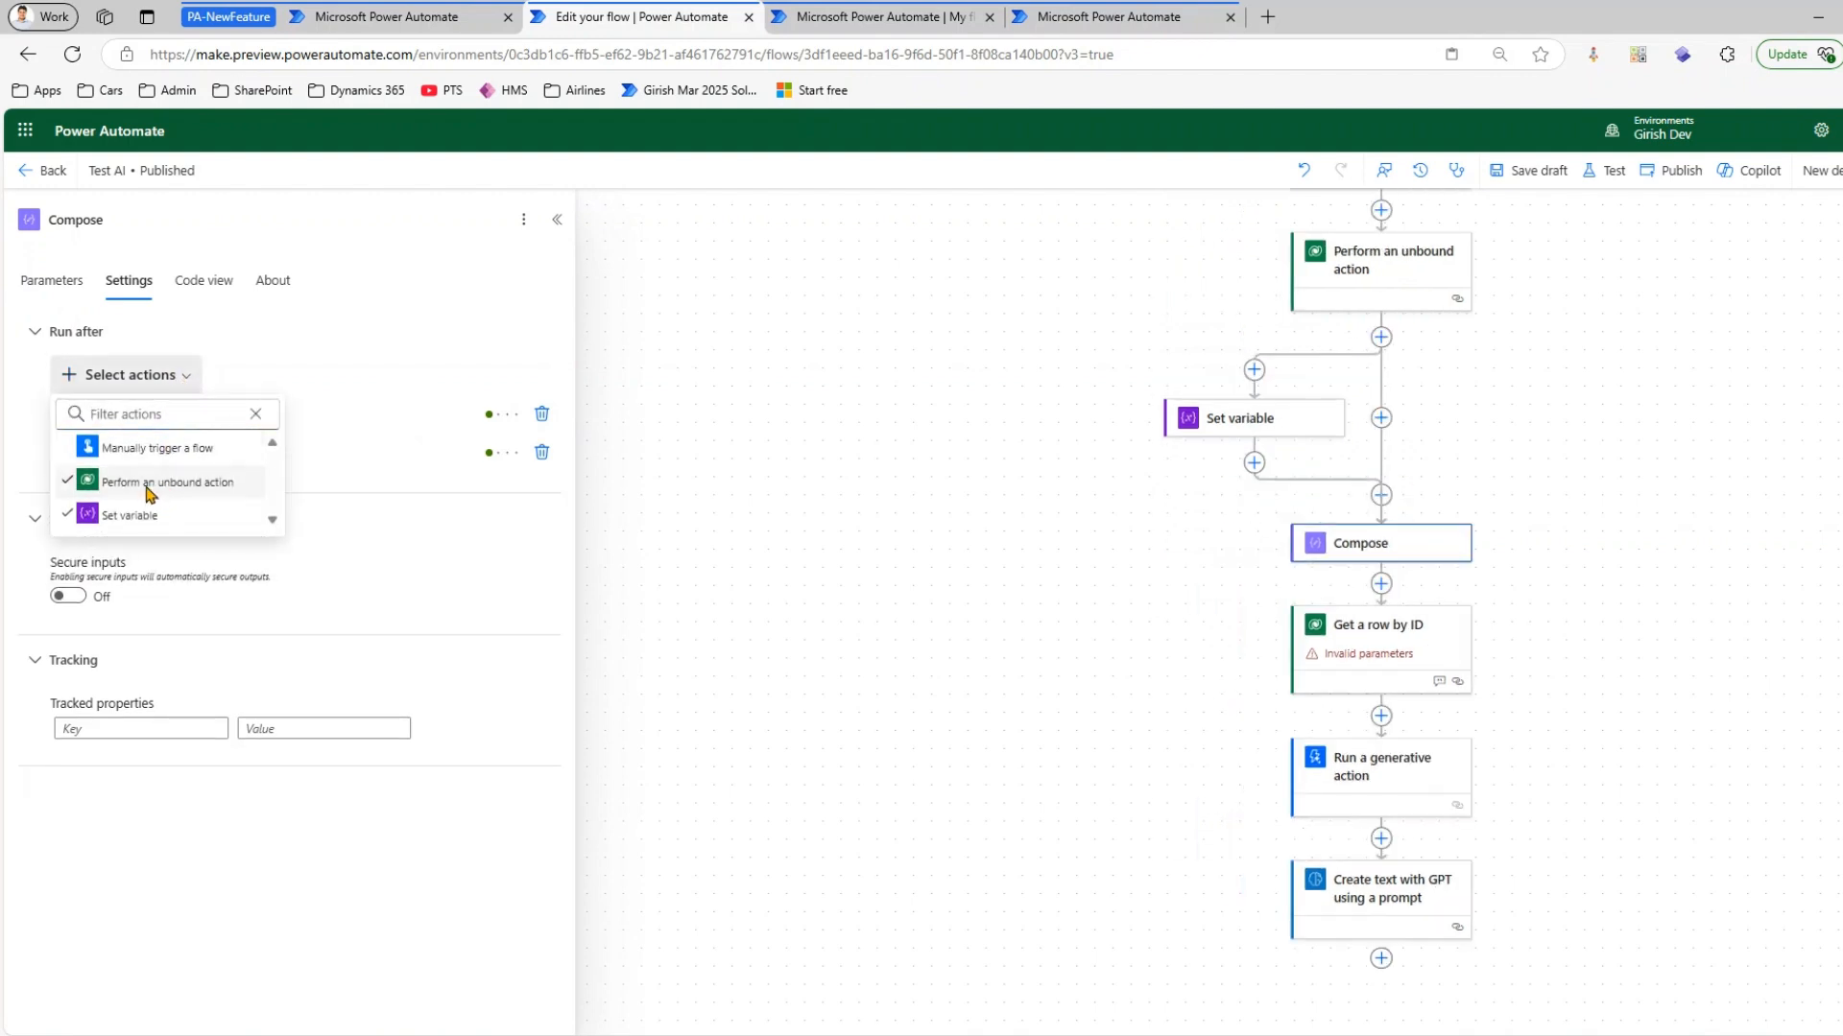
left_click(73, 517)
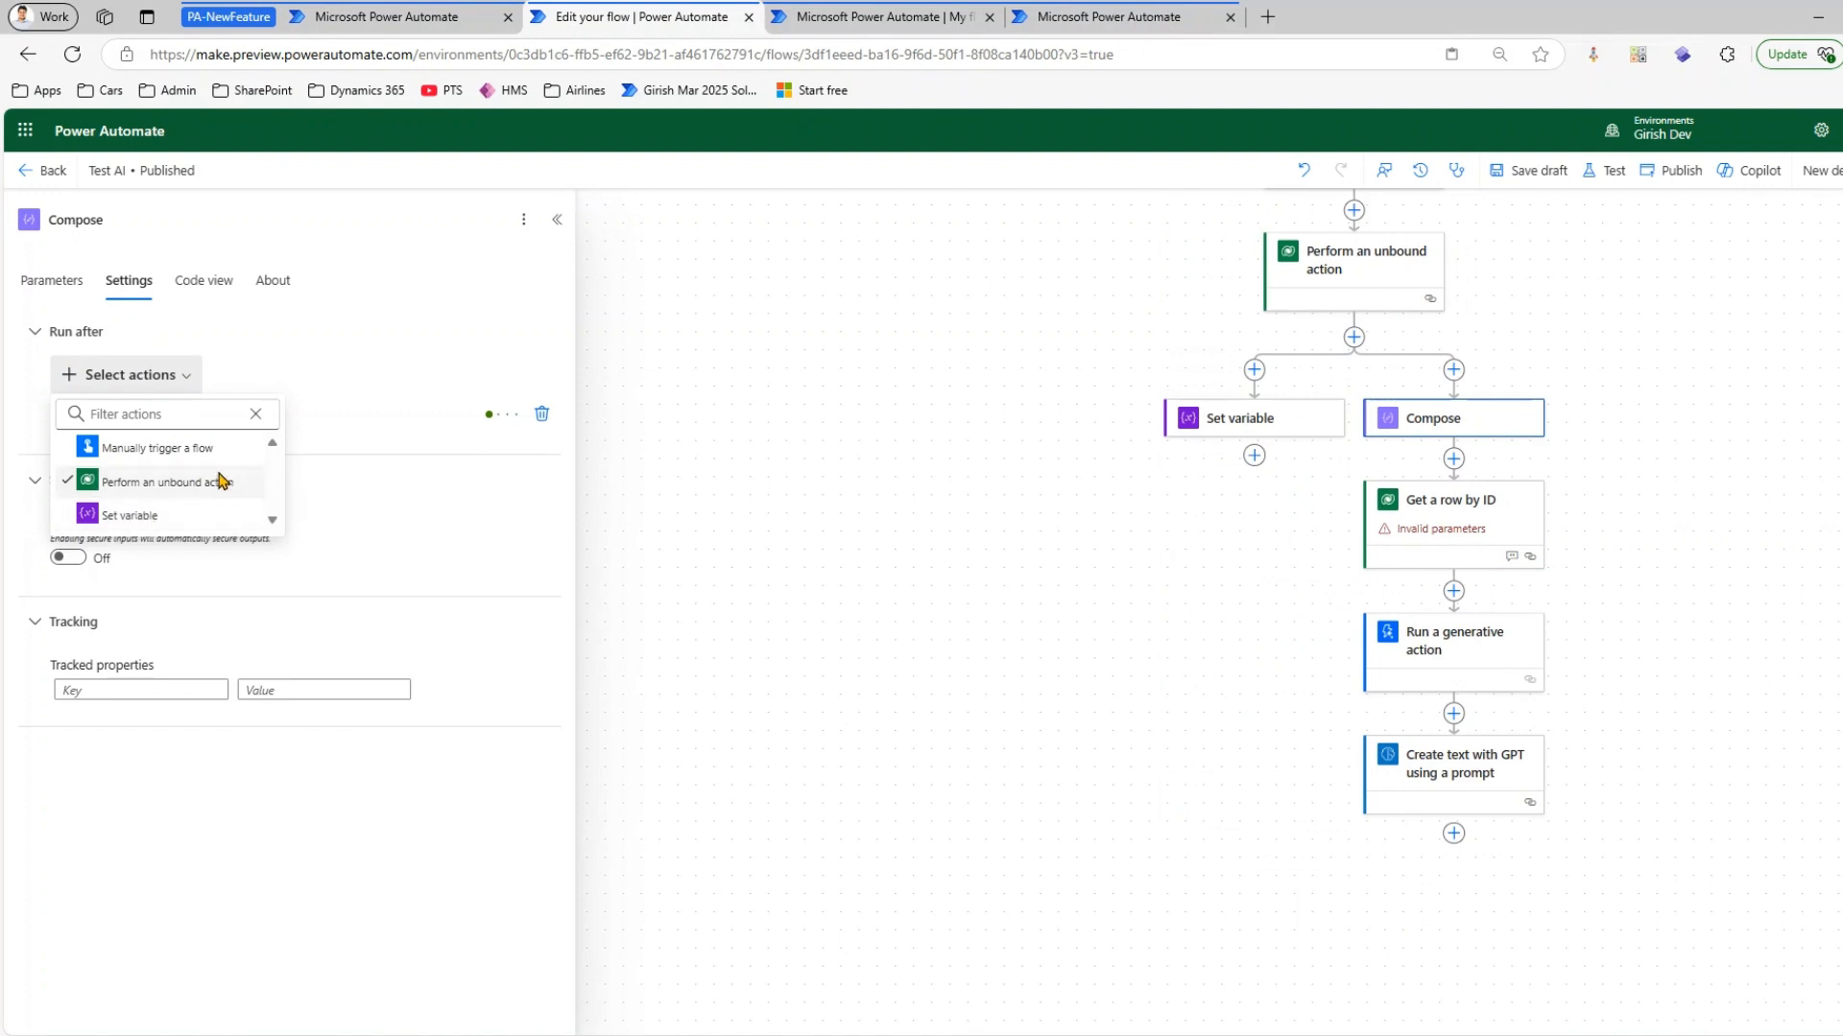
left_click(349, 344)
left_click(49, 337)
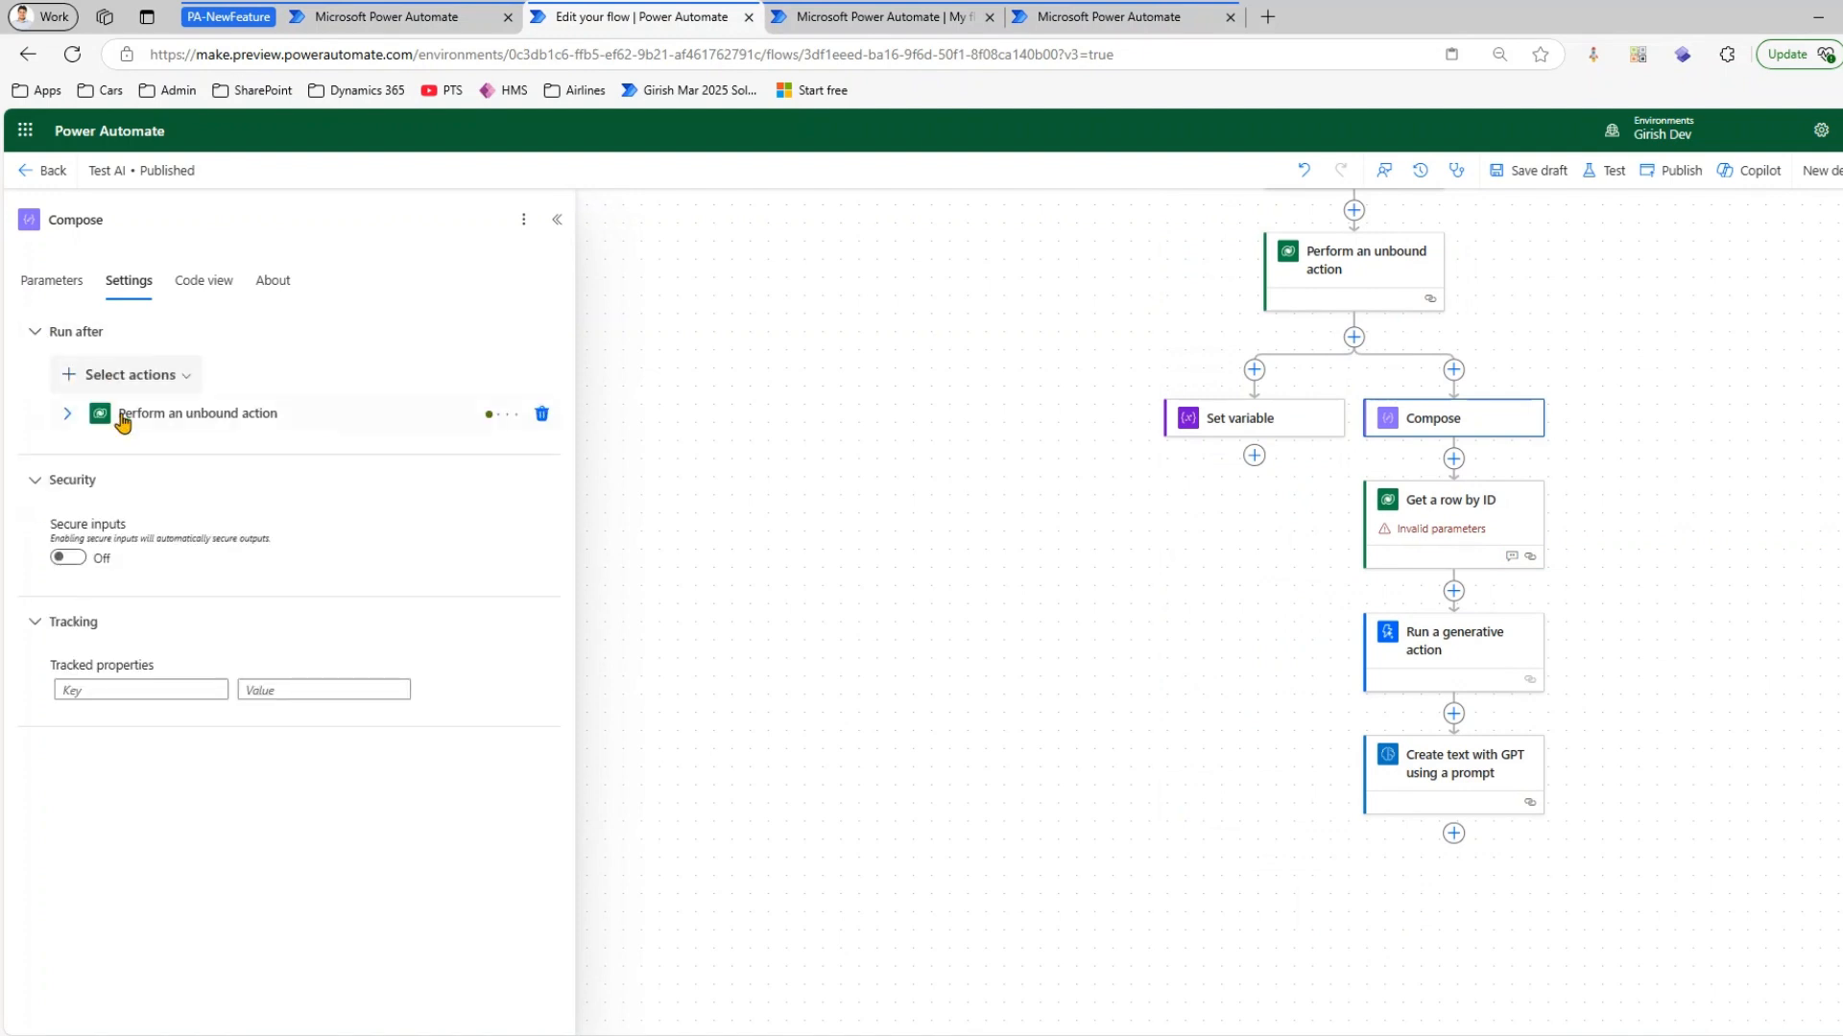
Set Compose to run only when Perform an unbound action has timed out, is skipped or has failed
left_click(67, 414)
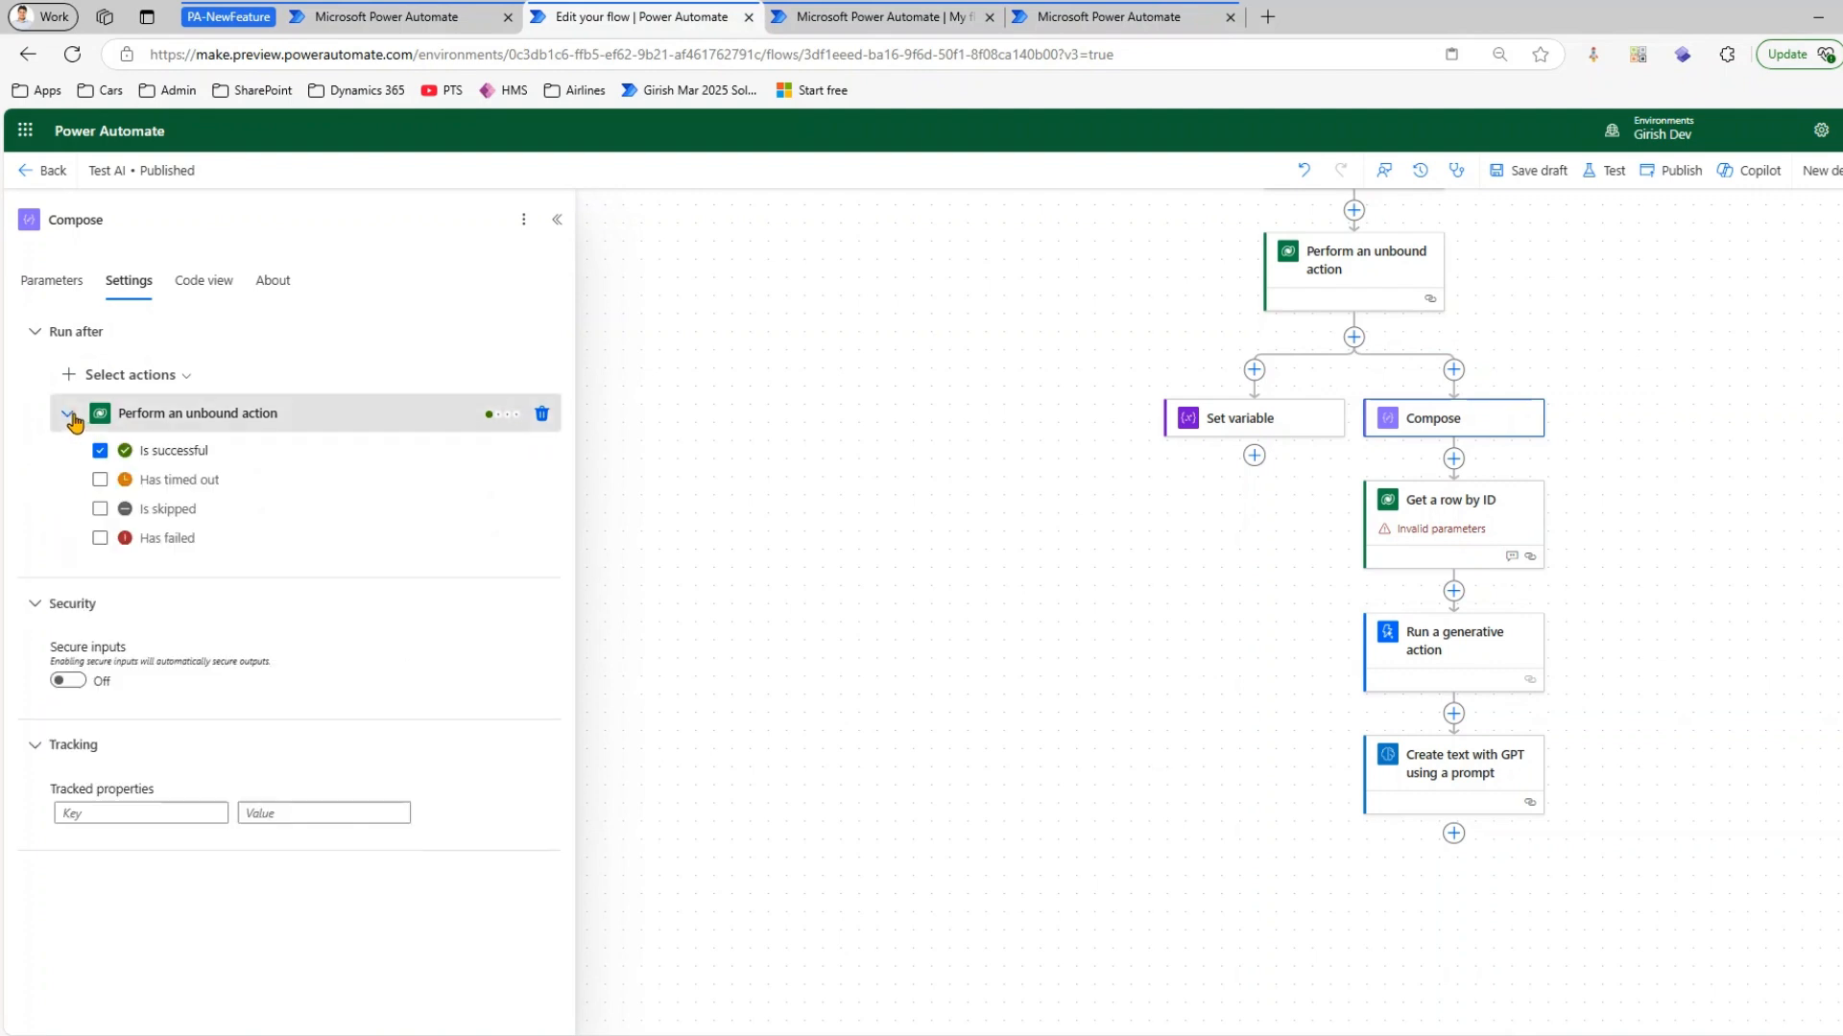
left_click(99, 451)
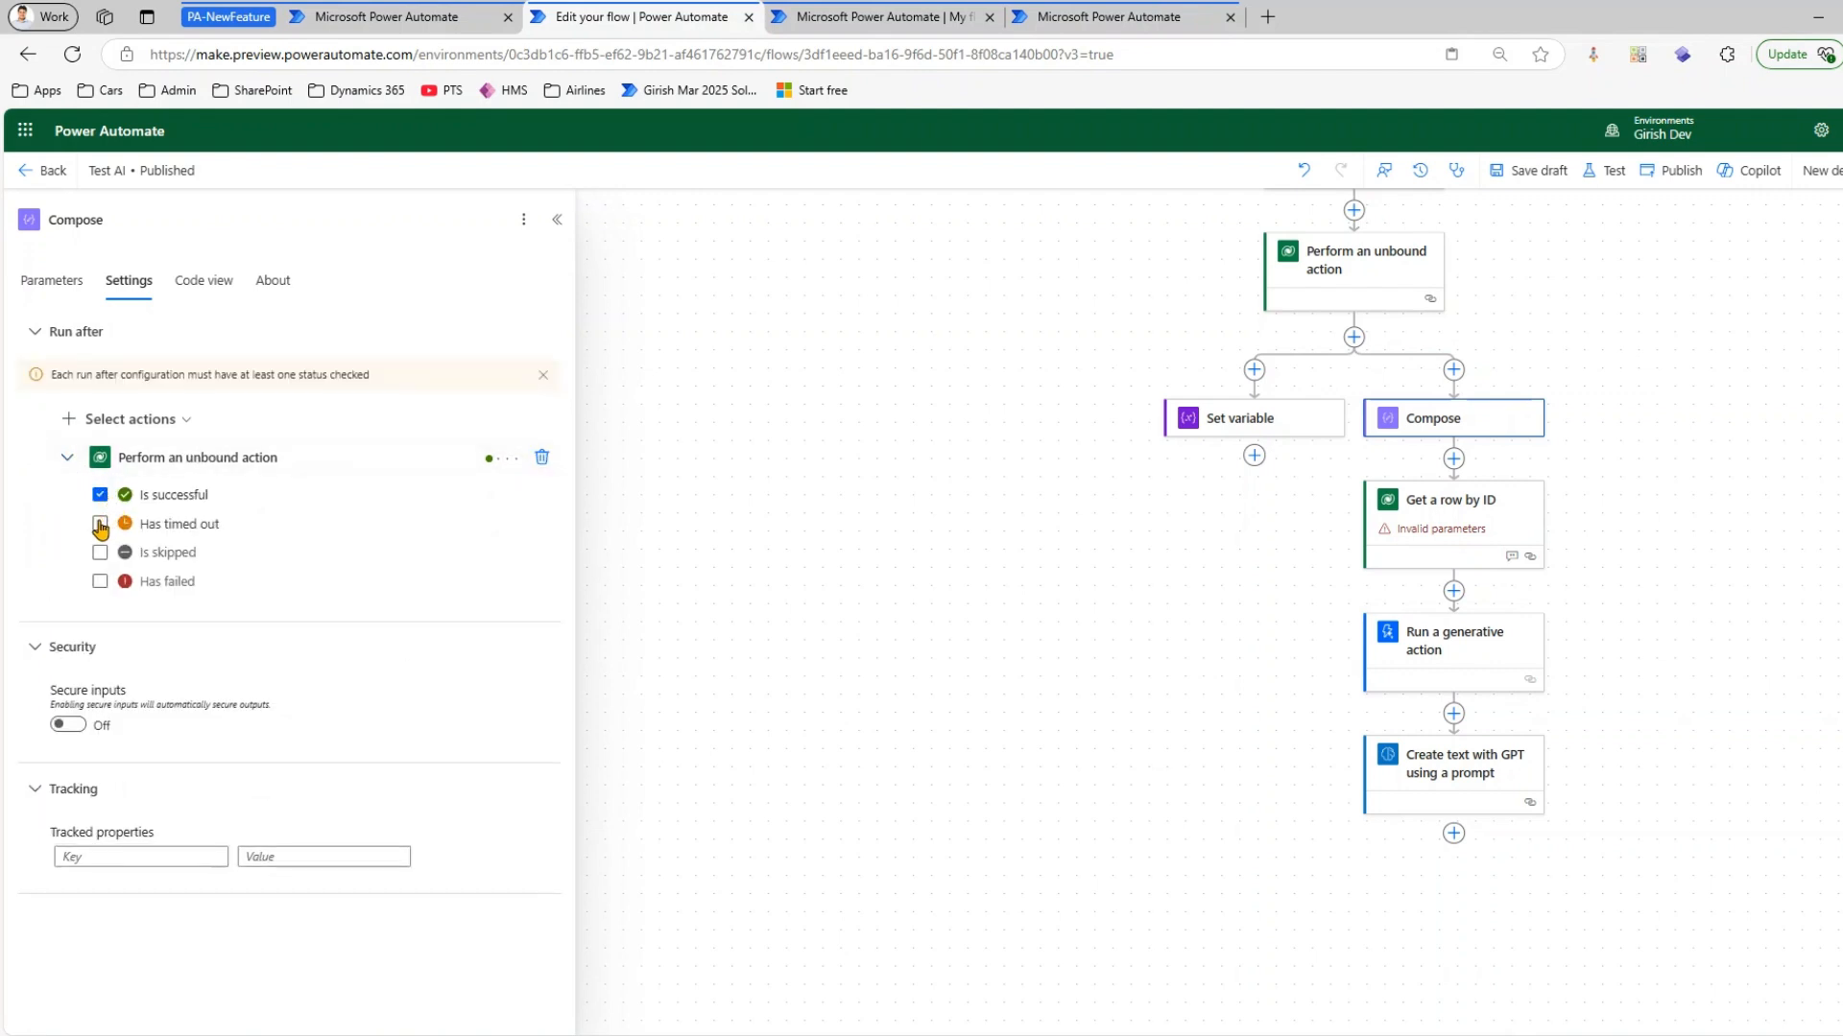
left_click(100, 525)
left_click(100, 451)
left_click(99, 509)
left_click(99, 538)
left_click(697, 571)
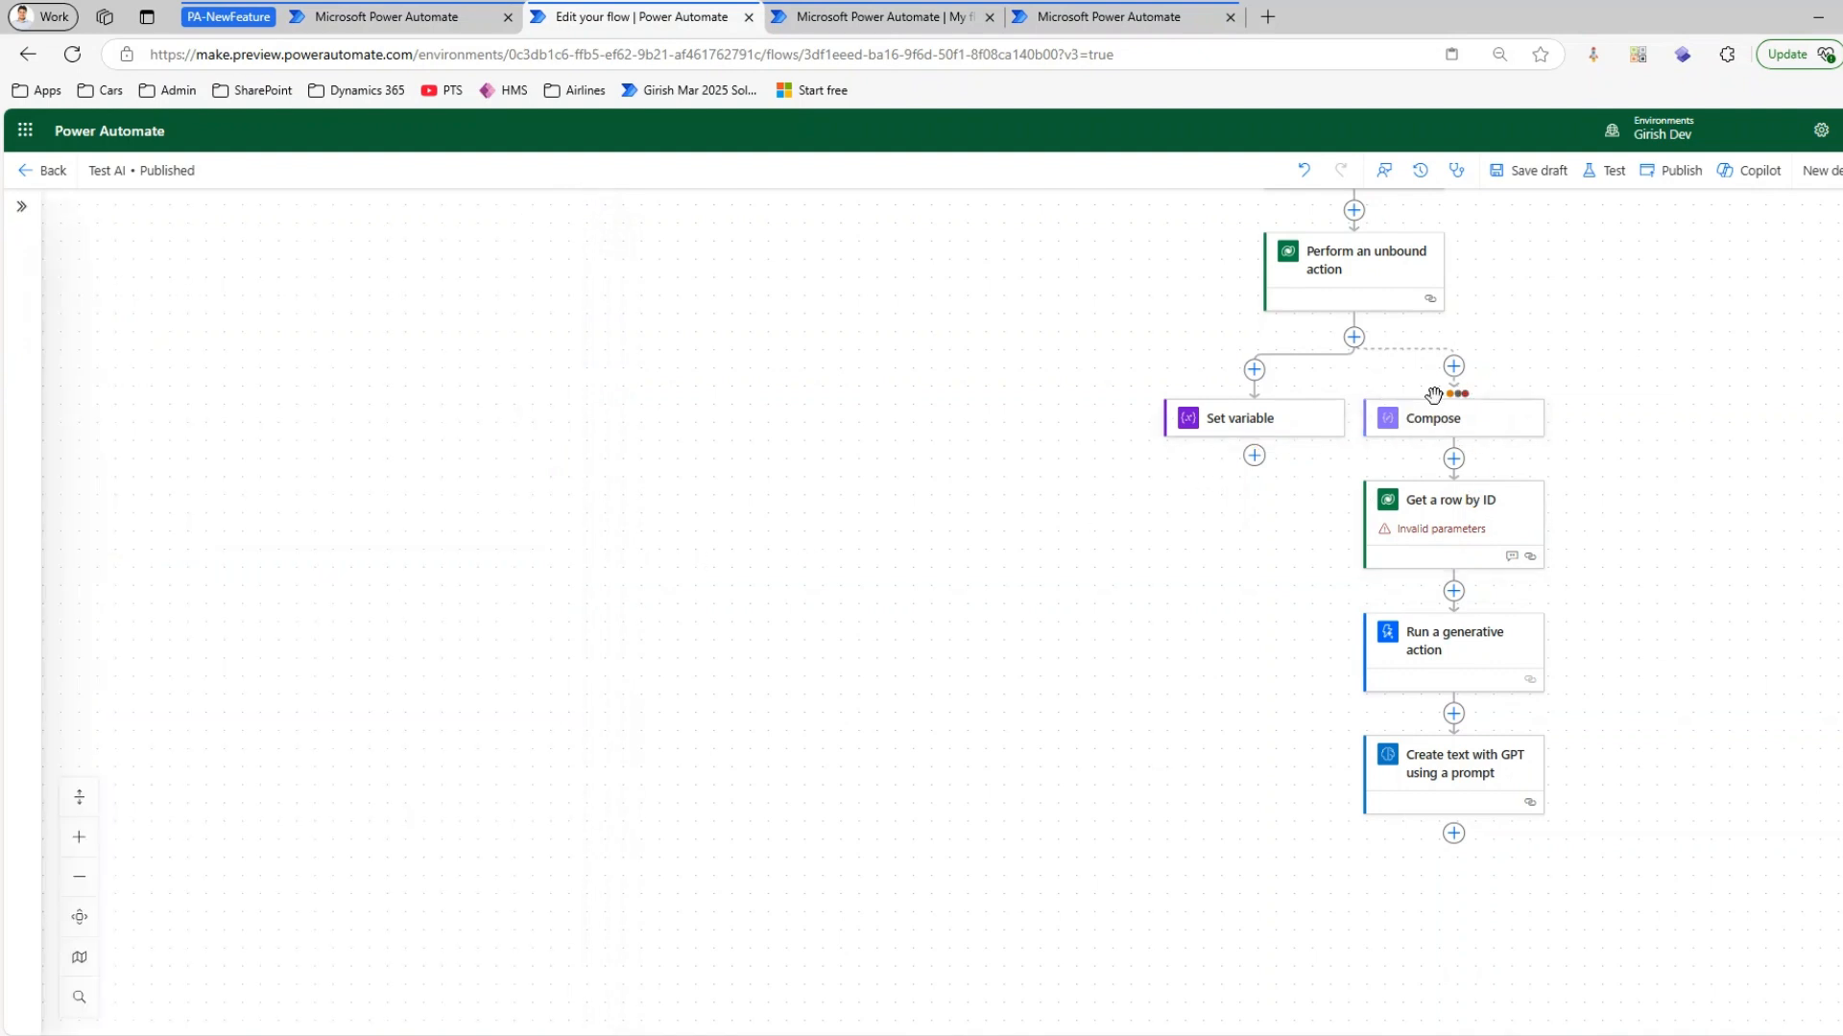
mouse_move(1447, 397)
left_click_drag(1798, 460, 1386, 617)
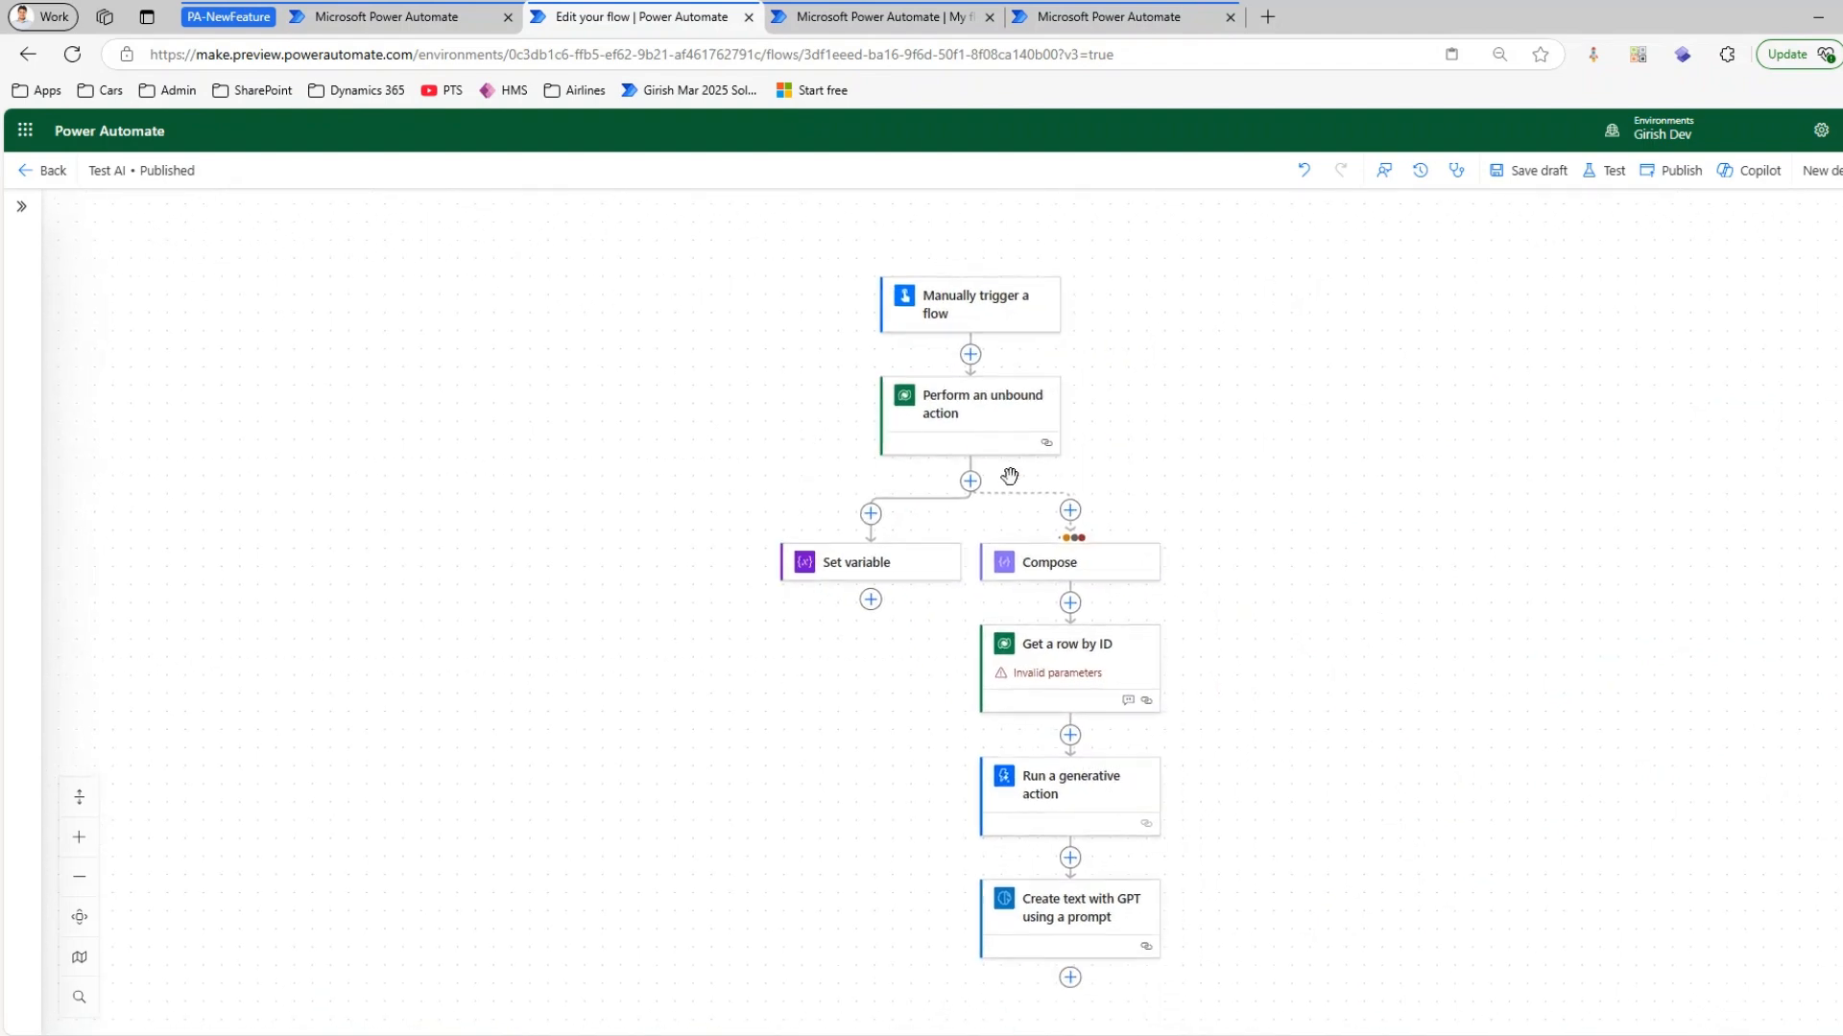
left_click_drag(1378, 551, 1444, 441)
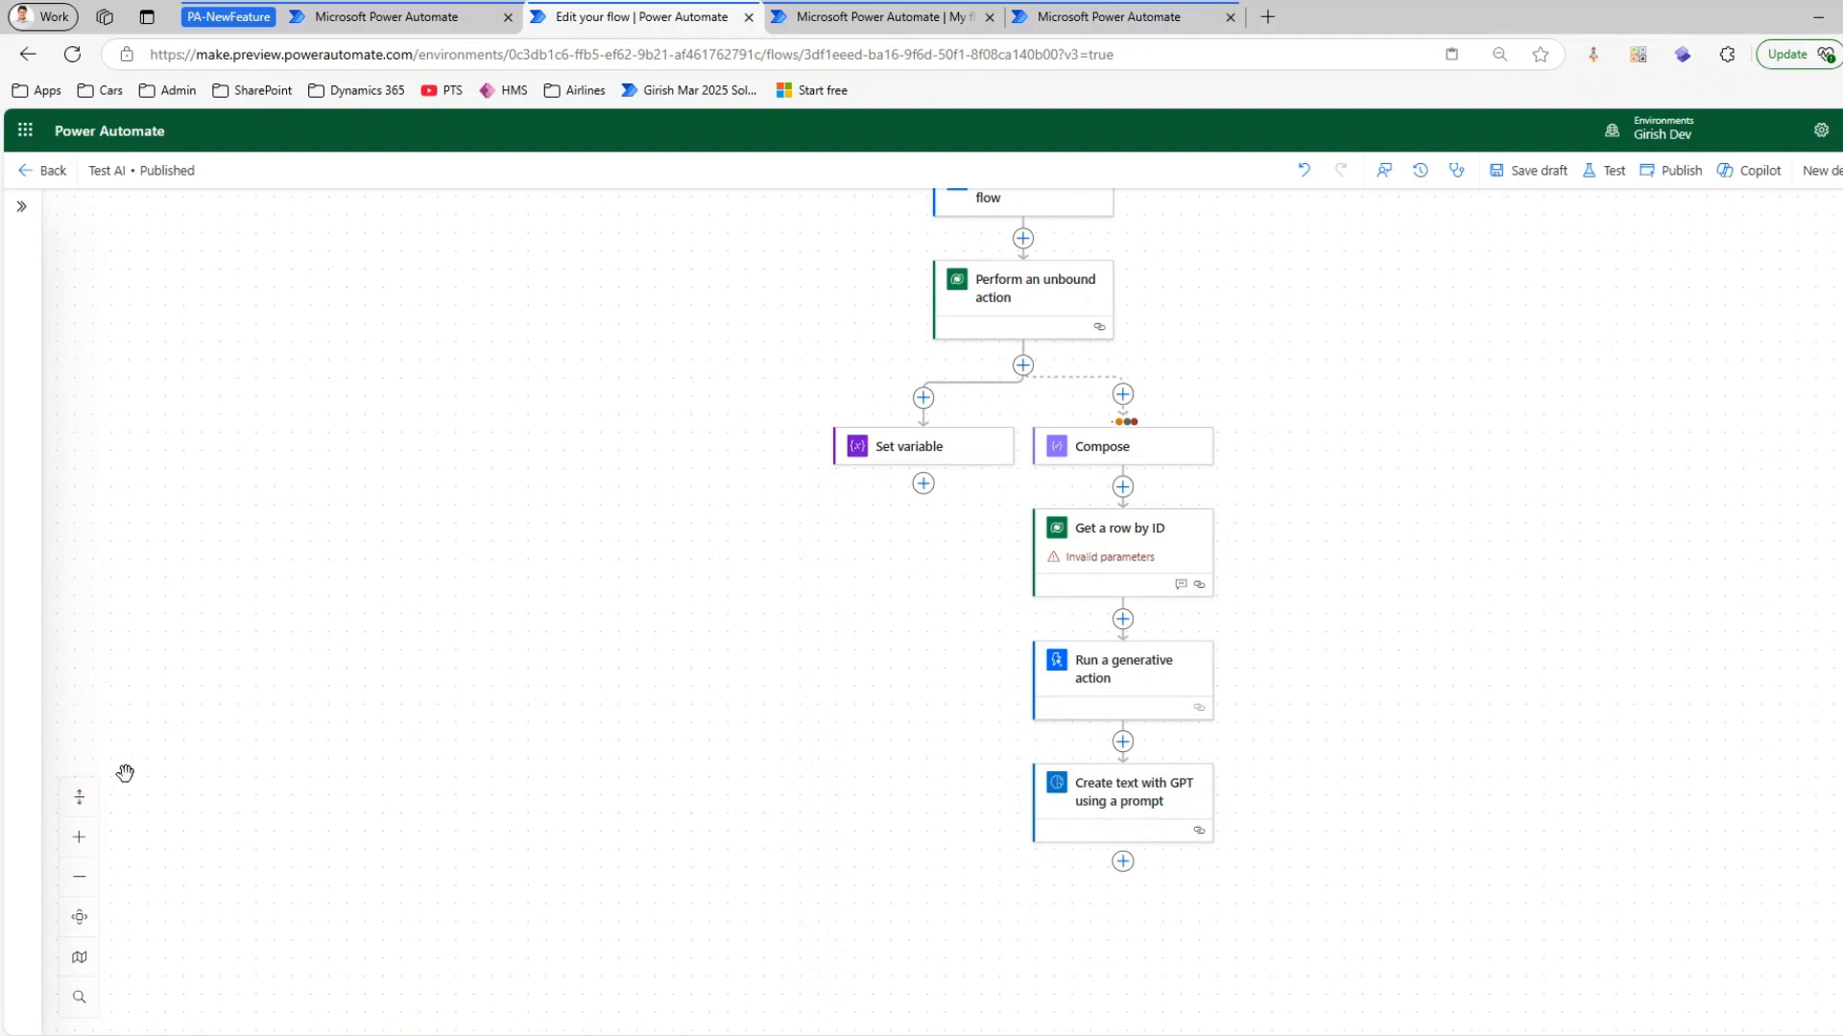
mouse_move(61, 760)
left_mouse_down()
mouse_move(83, 912)
mouse_move(127, 1024)
left_mouse_up()
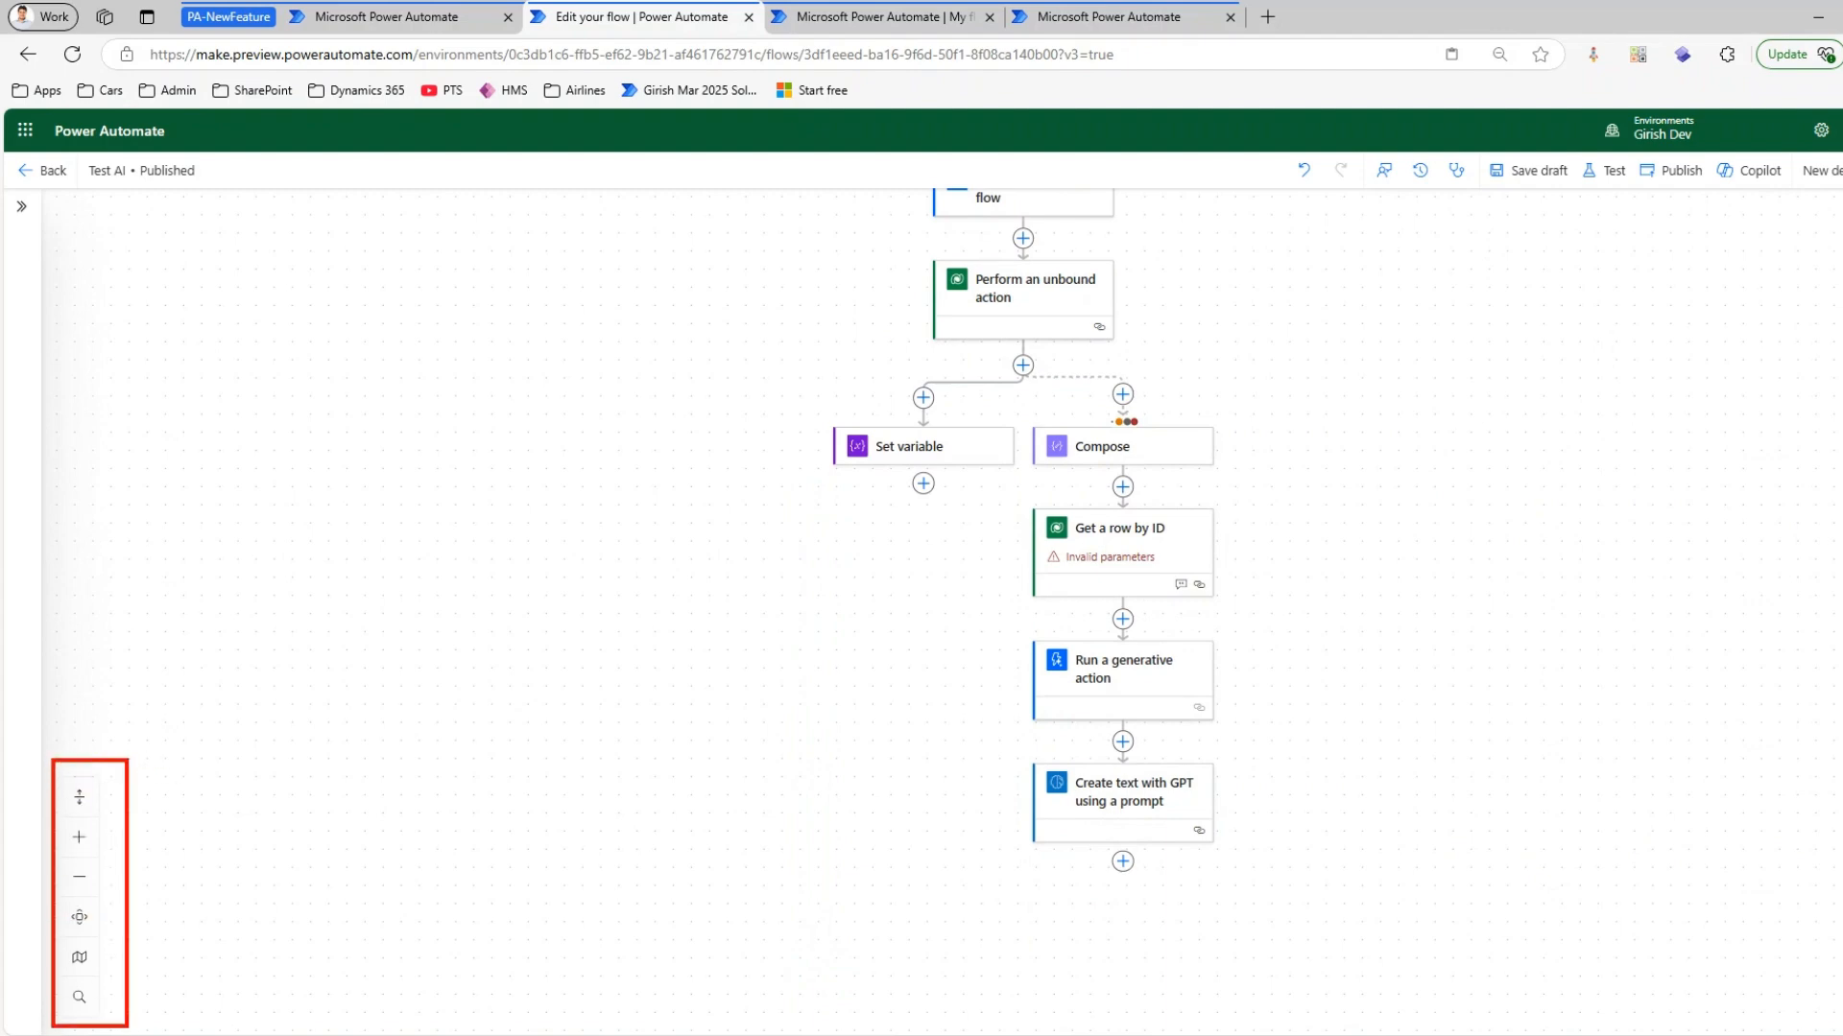
key("Escape")
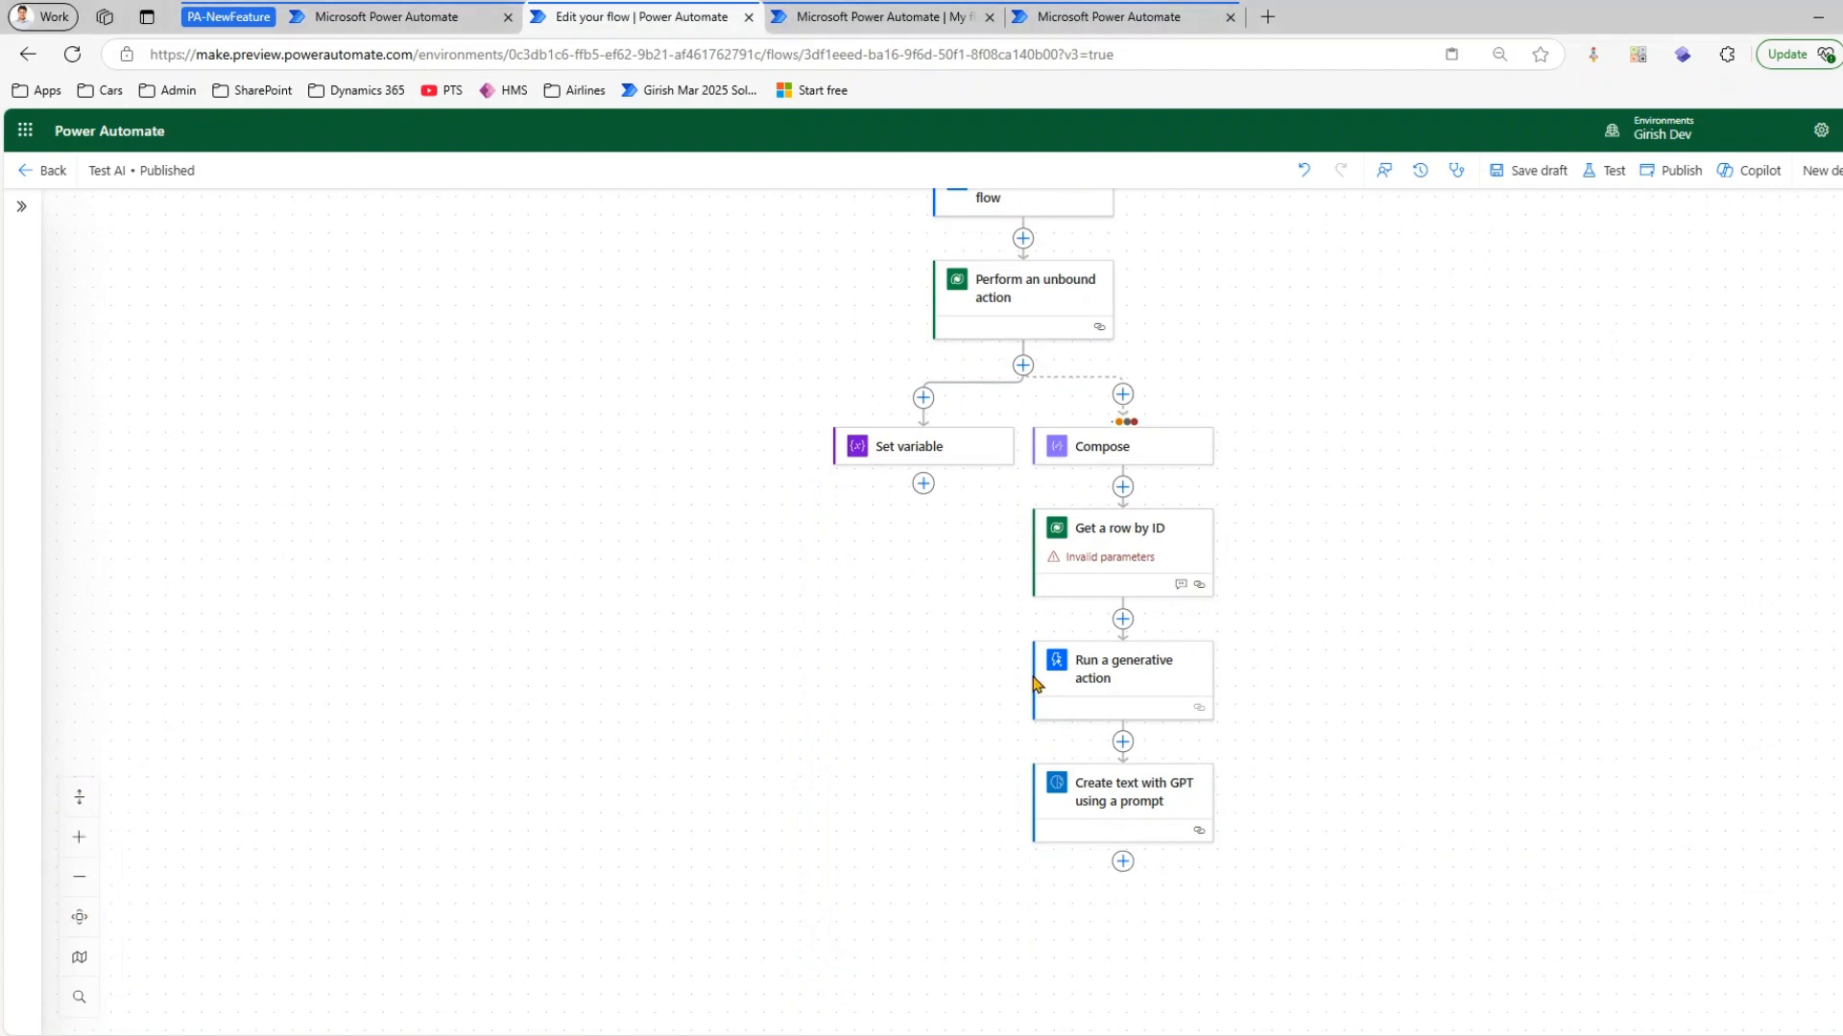
scroll(1098, 612, "up", 3)
scroll(1079, 607, "down", 2)
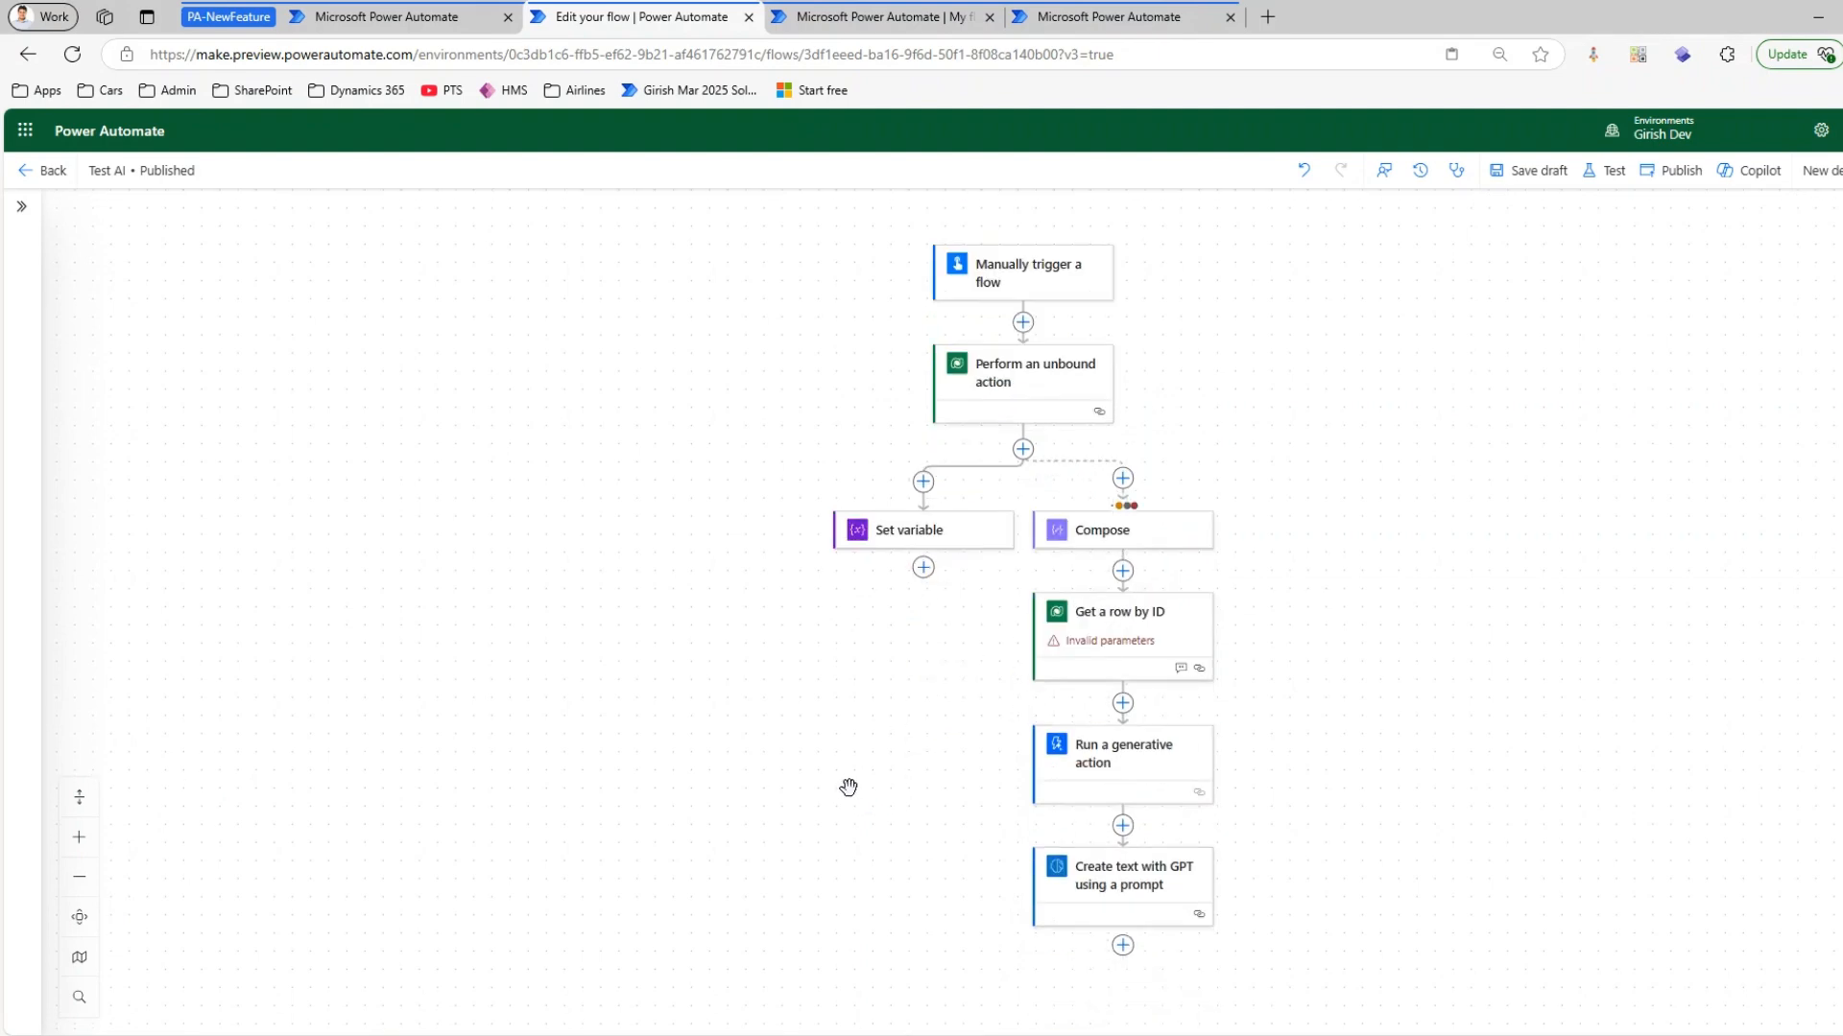
Switch to the list of cloud flows and open the Try Catch Capture Error flow for editing
left_click(883, 16)
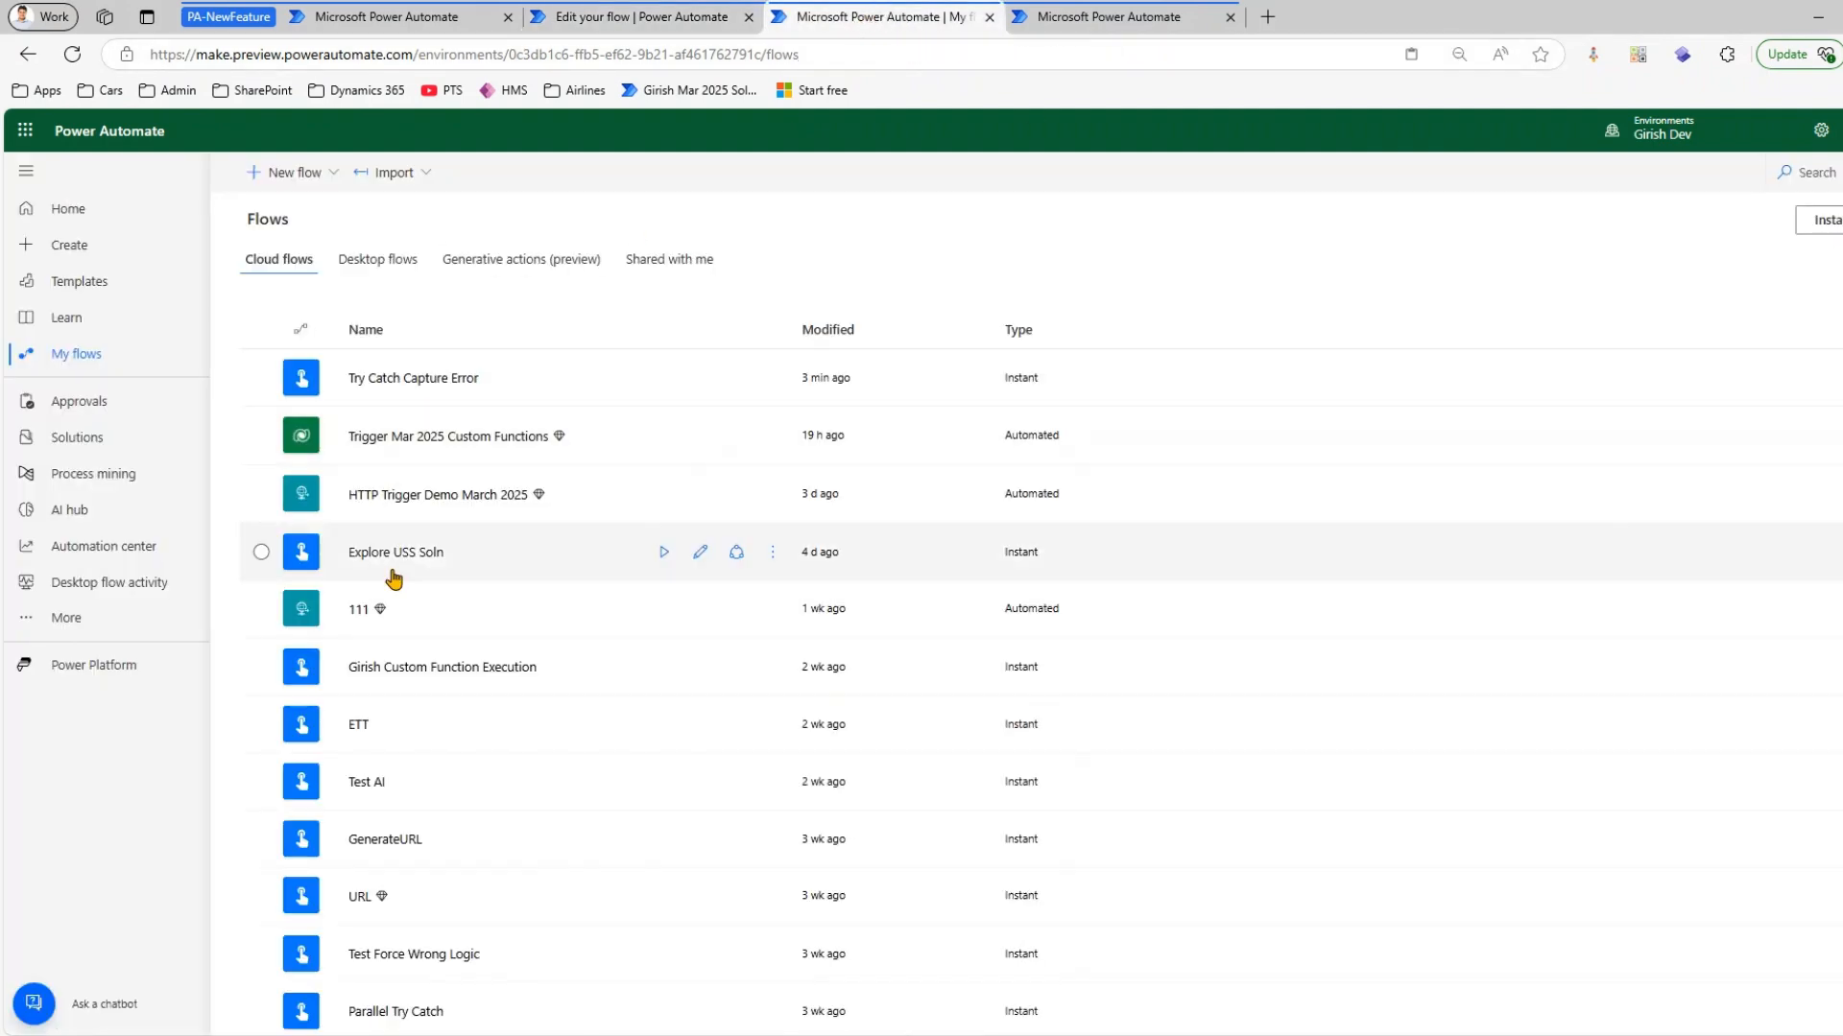
left_click(378, 19)
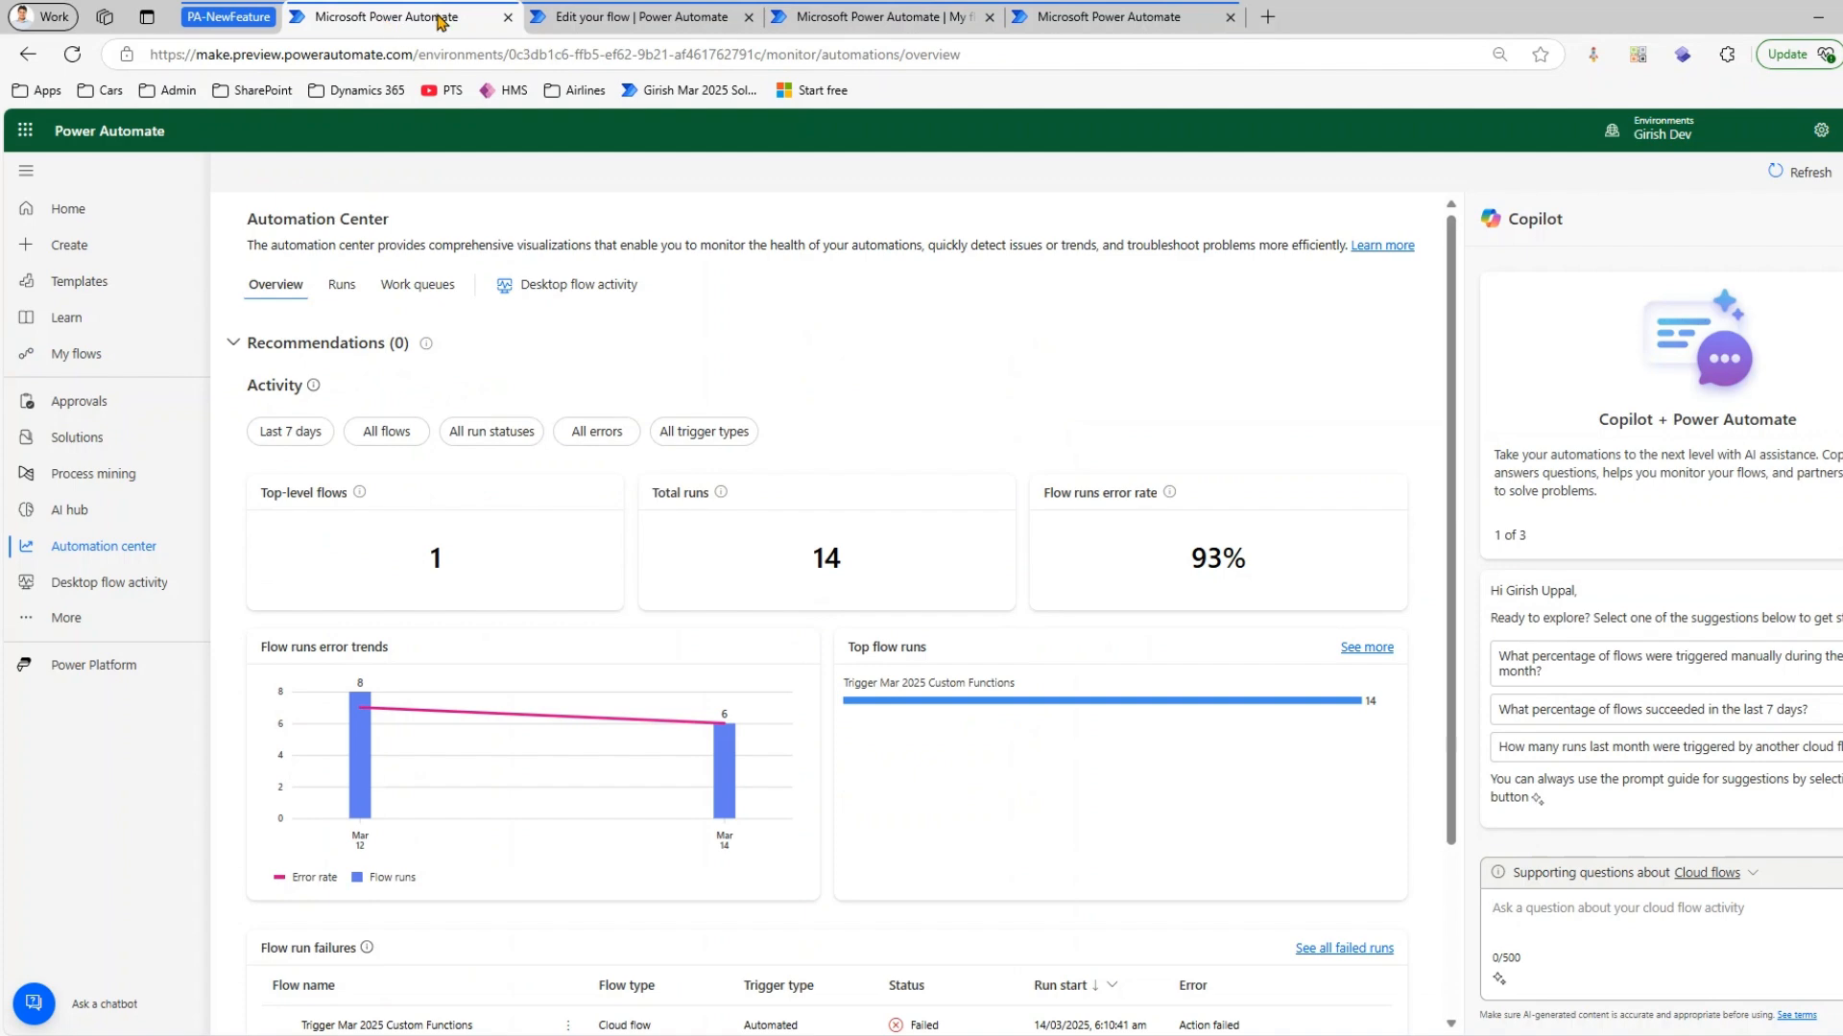
left_click(1046, 16)
left_click(919, 22)
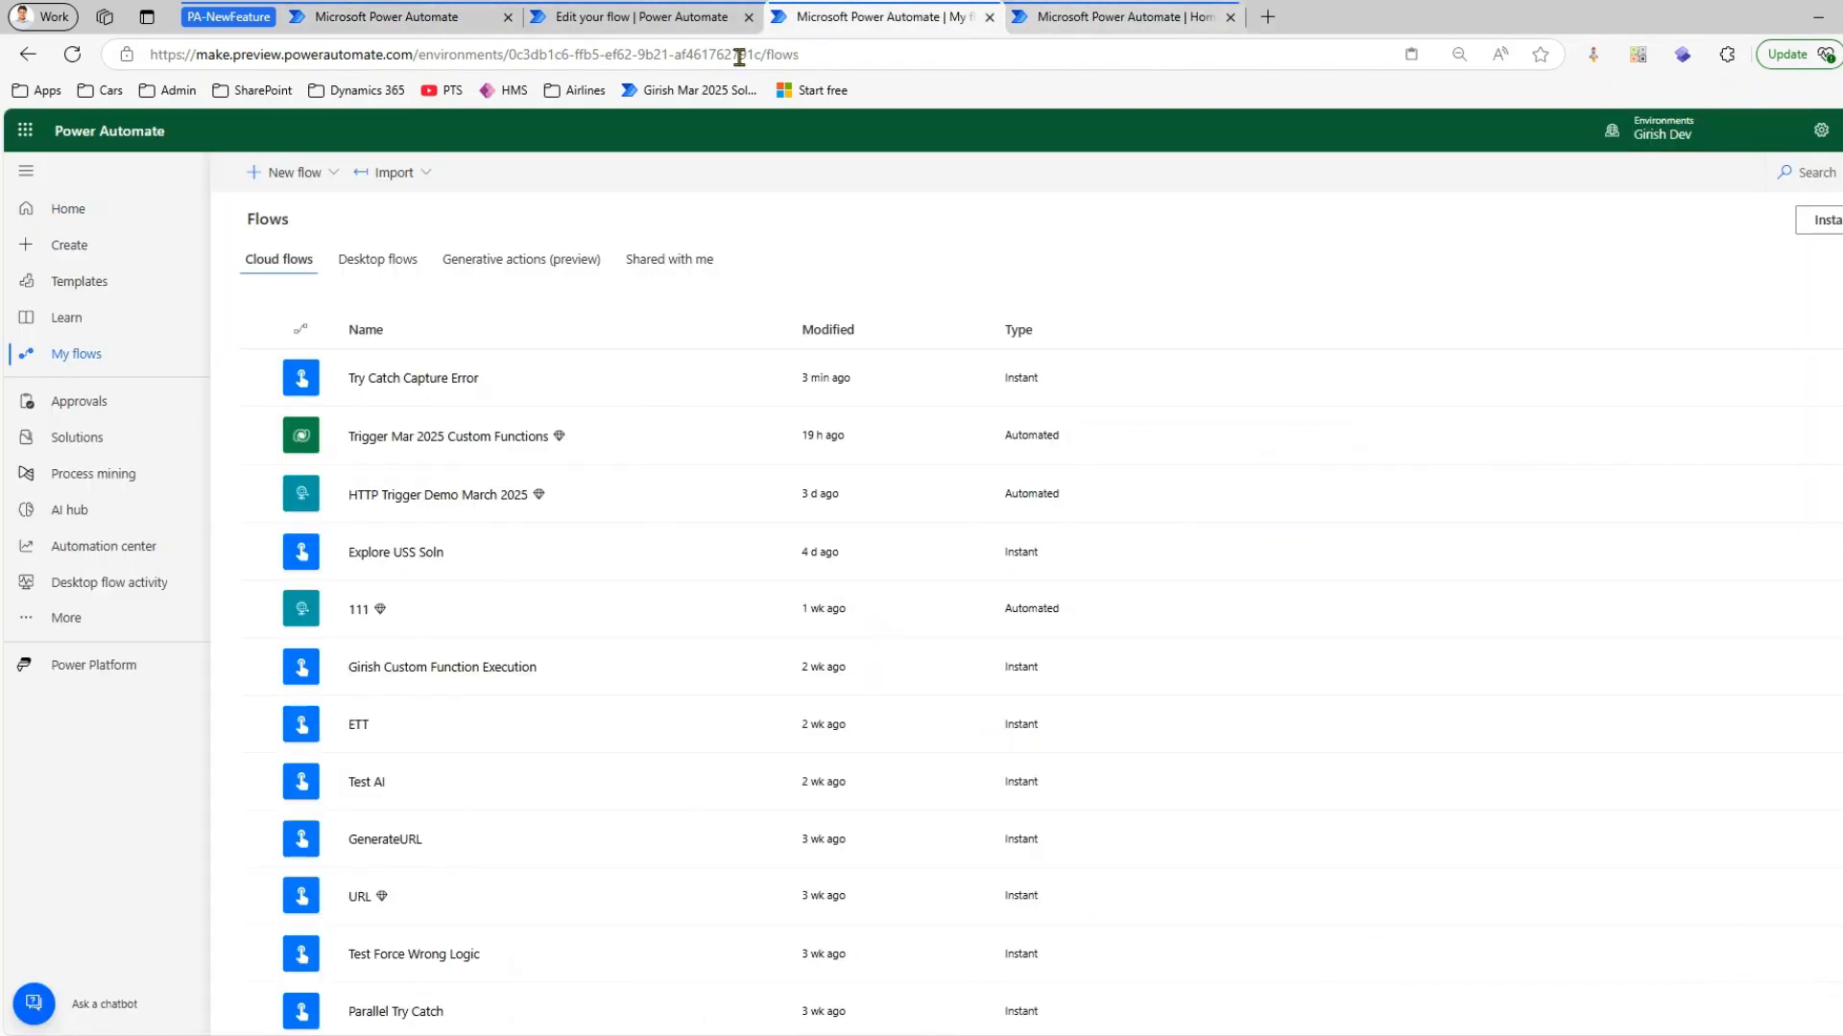
scroll(480, 745, "down", 2)
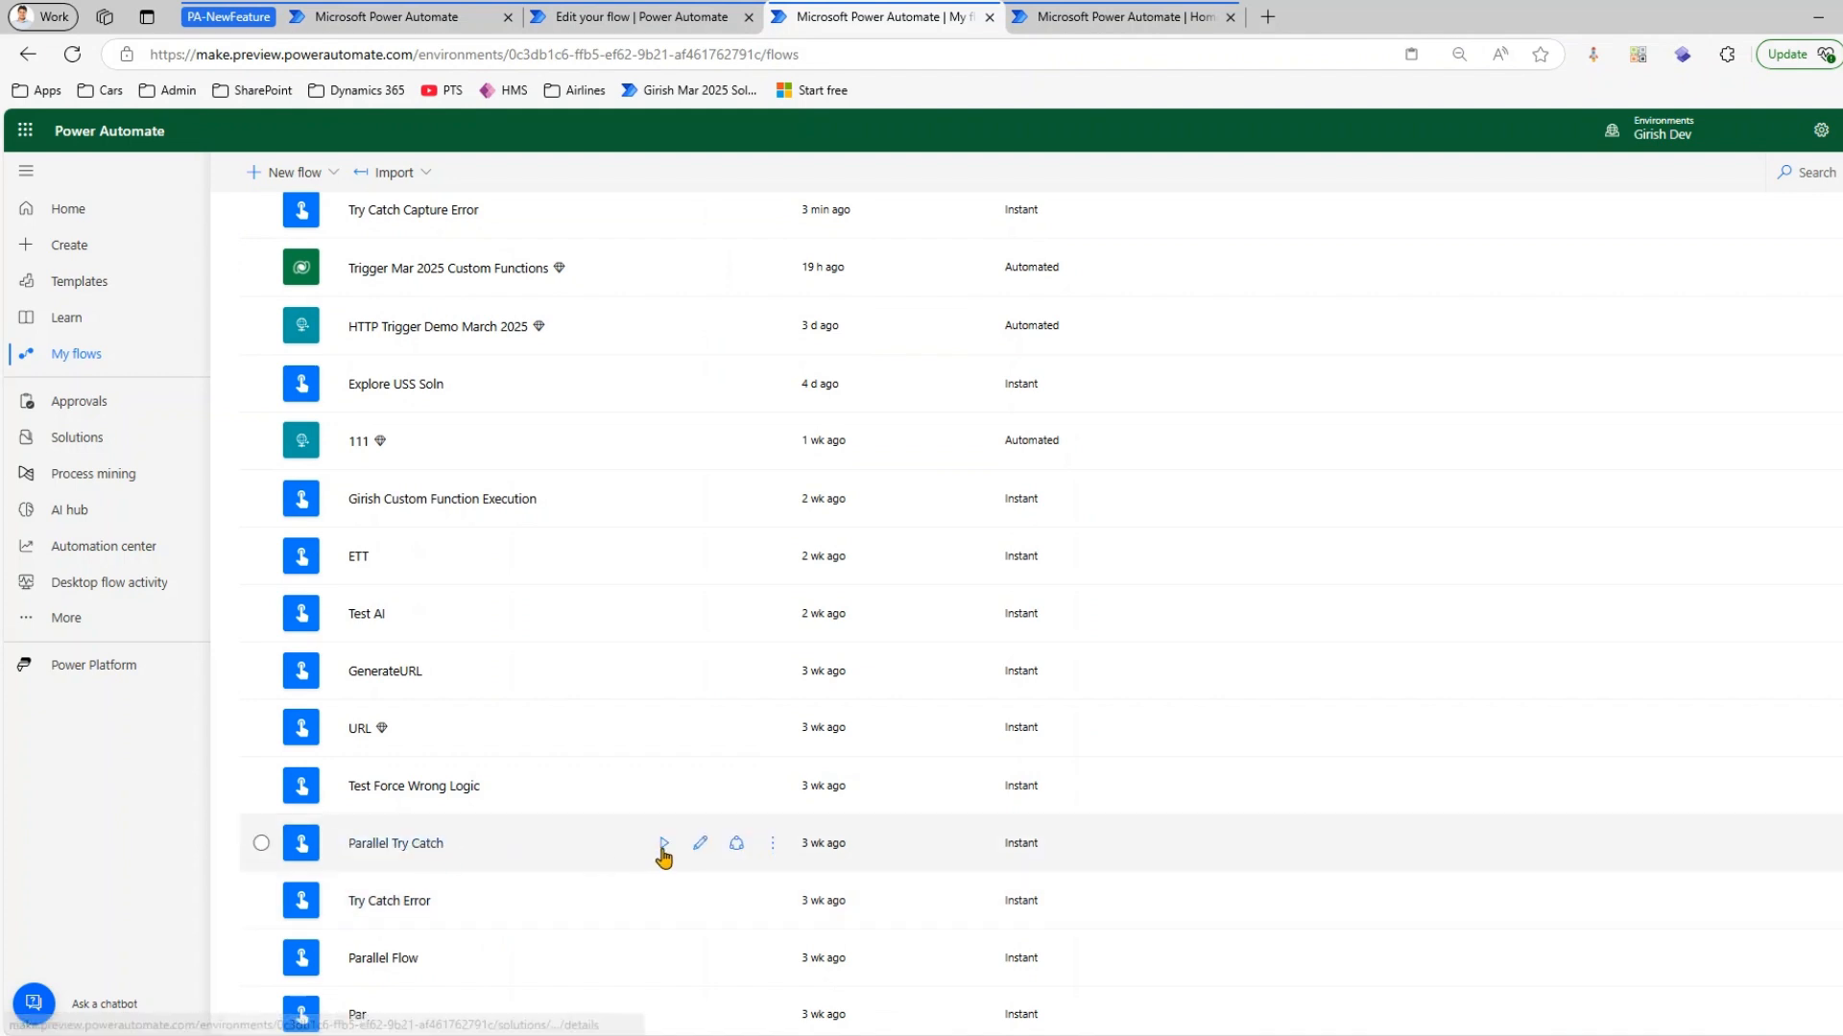
scroll(403, 480, "up", 2)
left_click(702, 379)
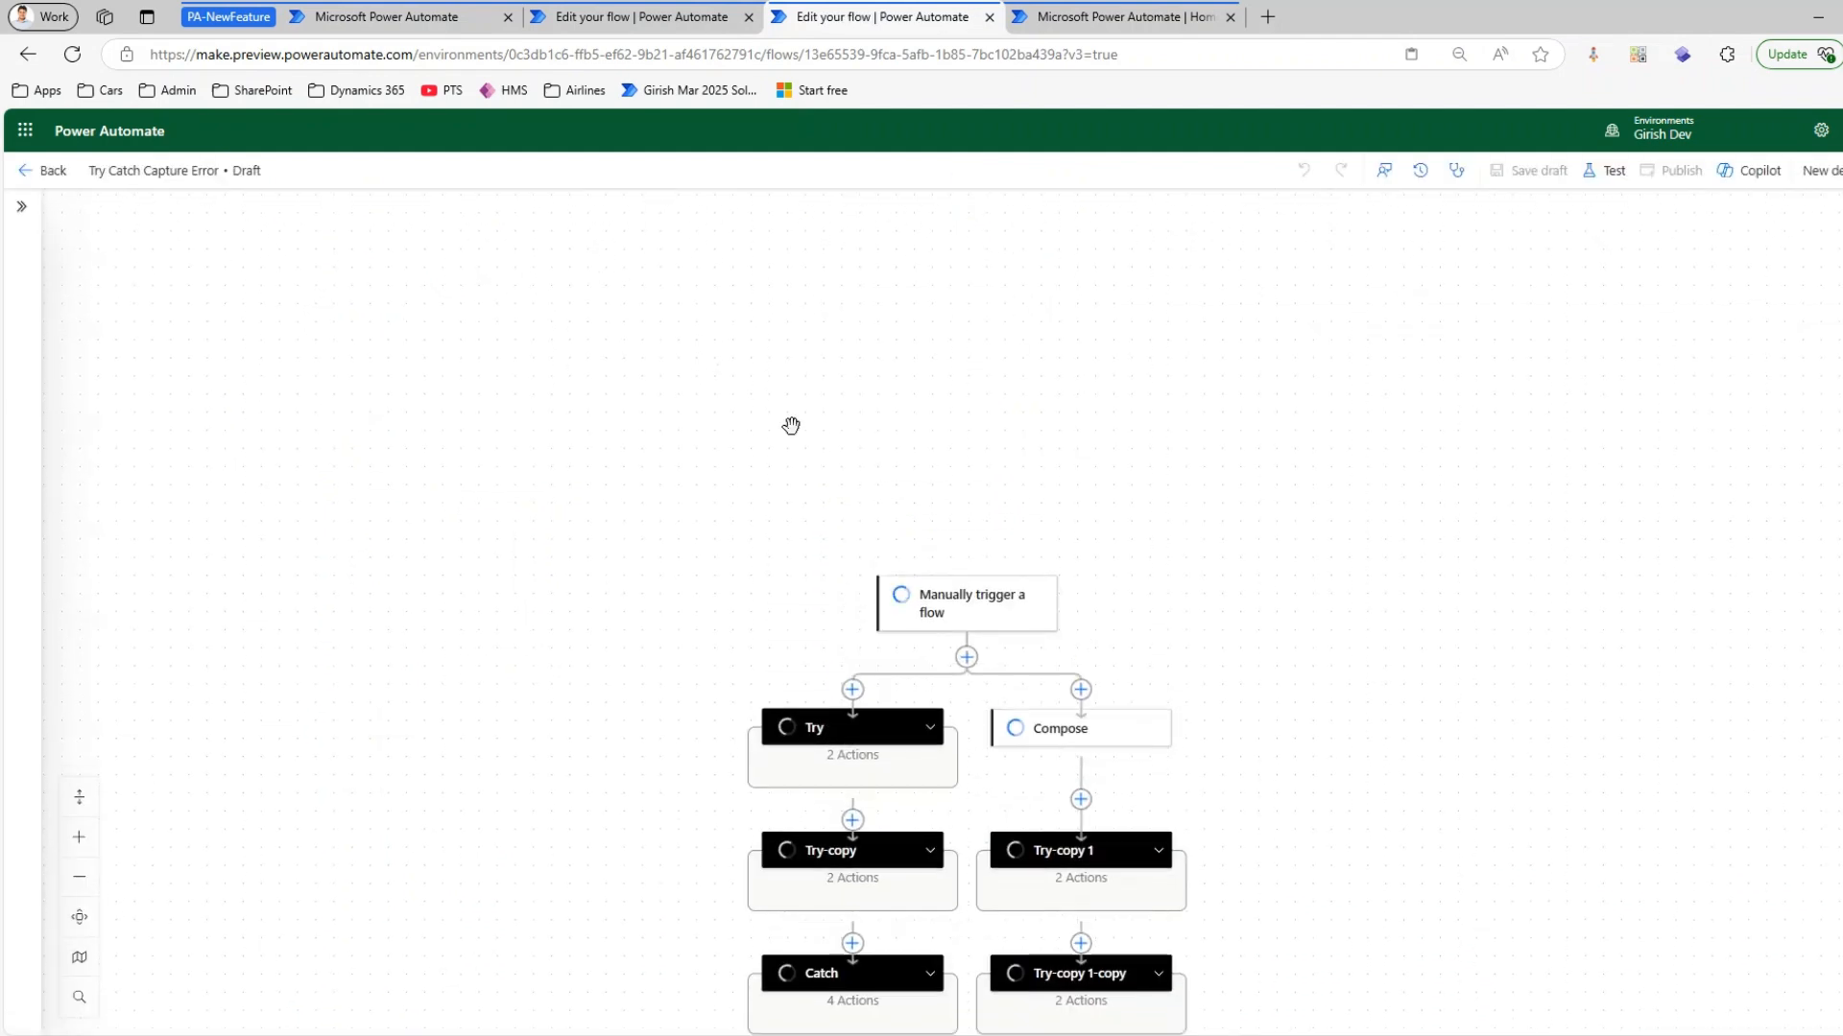
scroll(1102, 720, "down", 3)
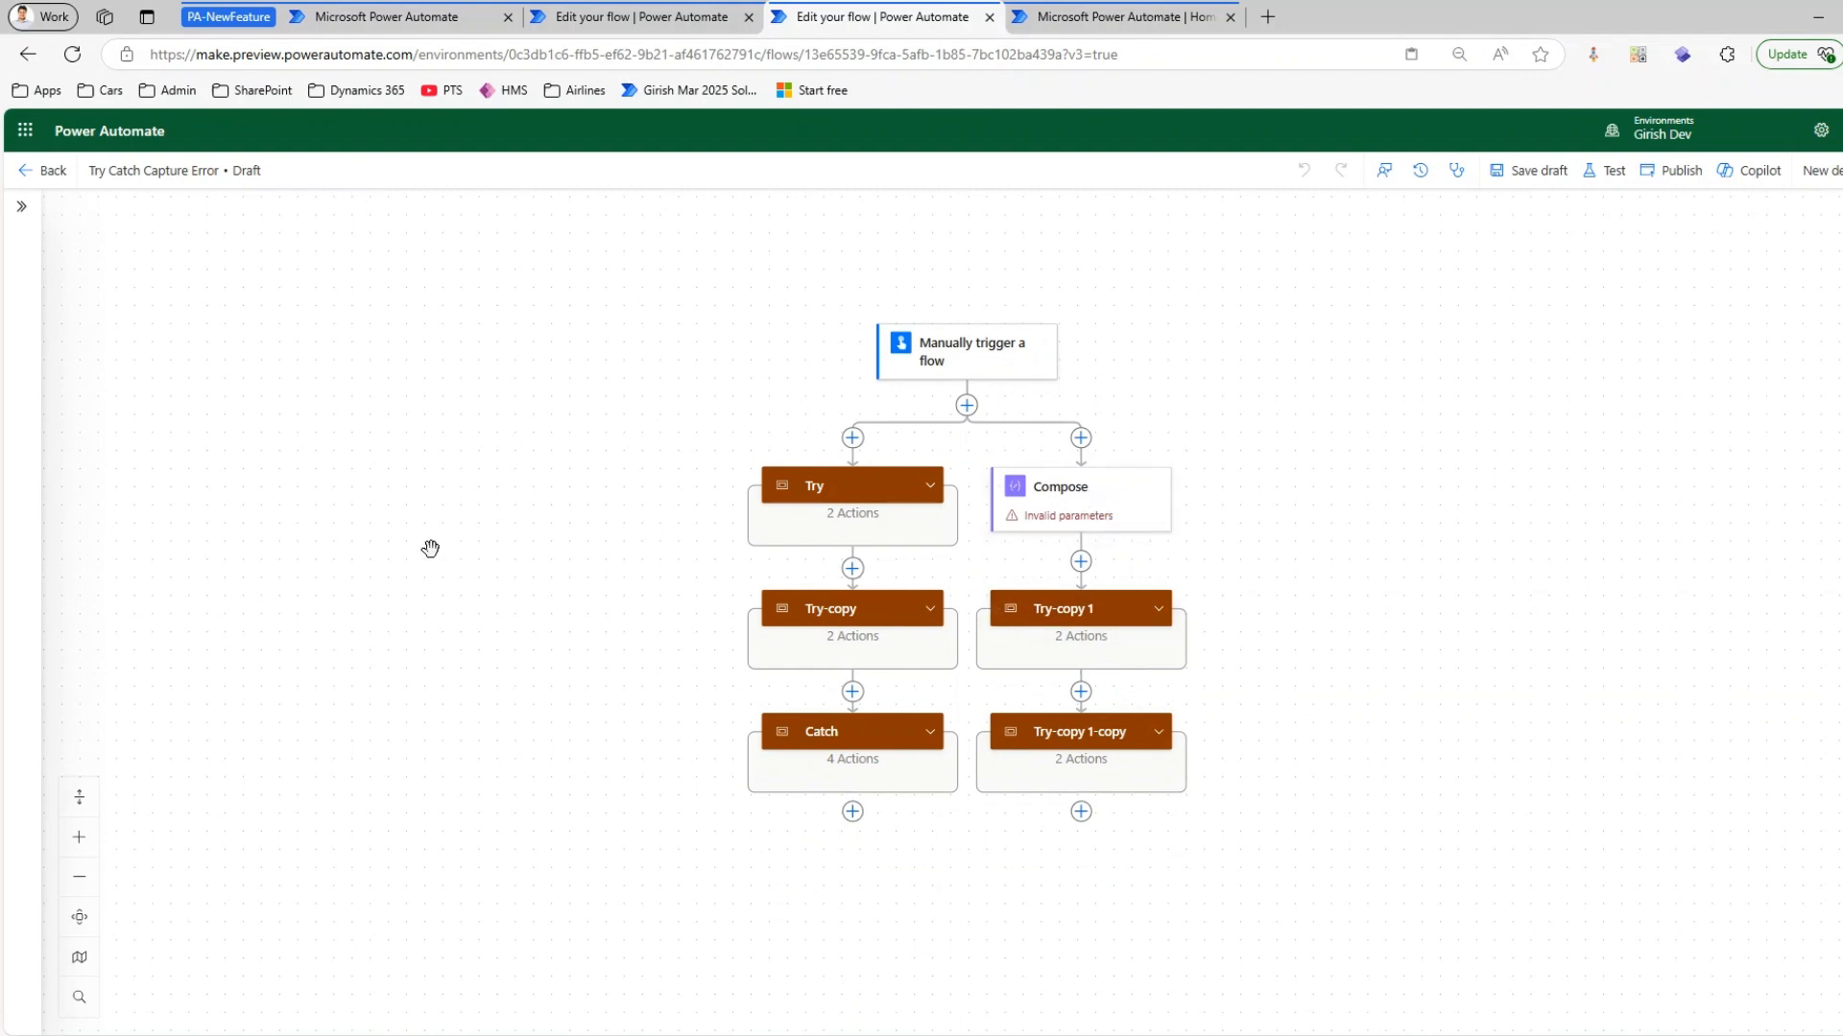
Expand all the scopes of the flow at once and collapse them all again
left_click(79, 799)
scroll(297, 758, "down", 5)
scroll(298, 768, "down", 3)
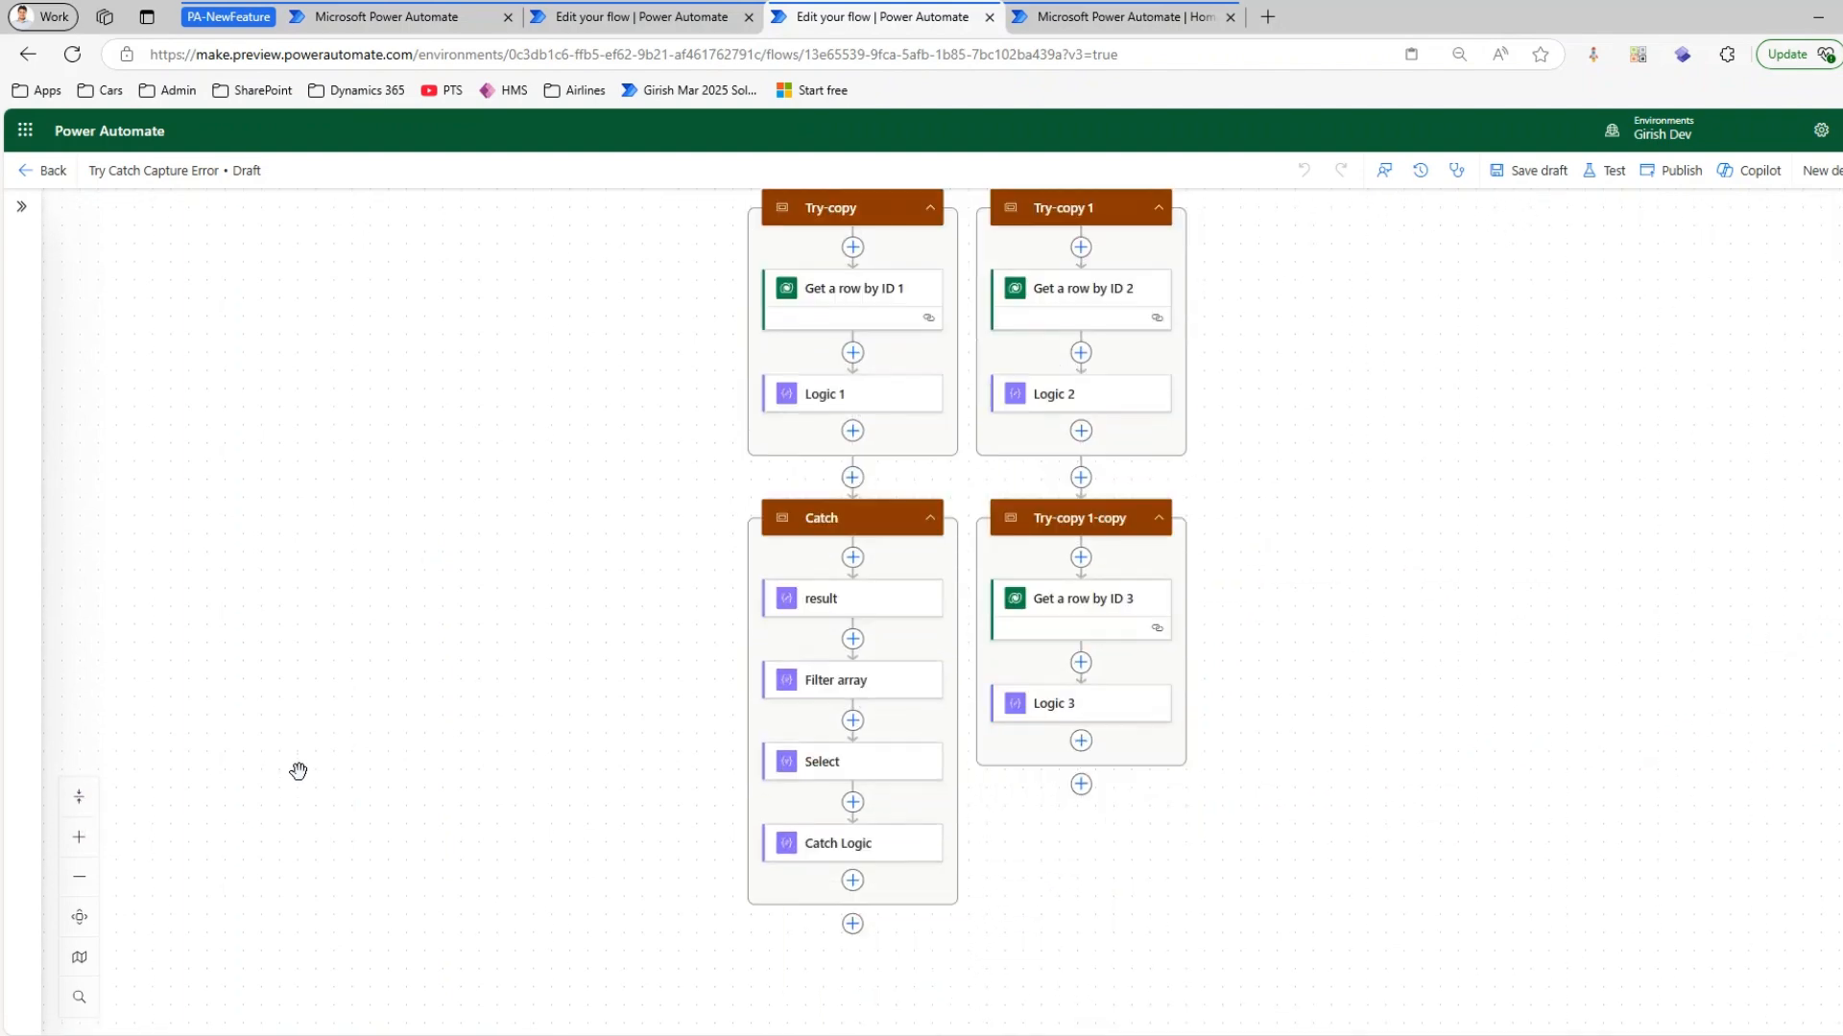
left_click(79, 801)
scroll(950, 529, "up", 6)
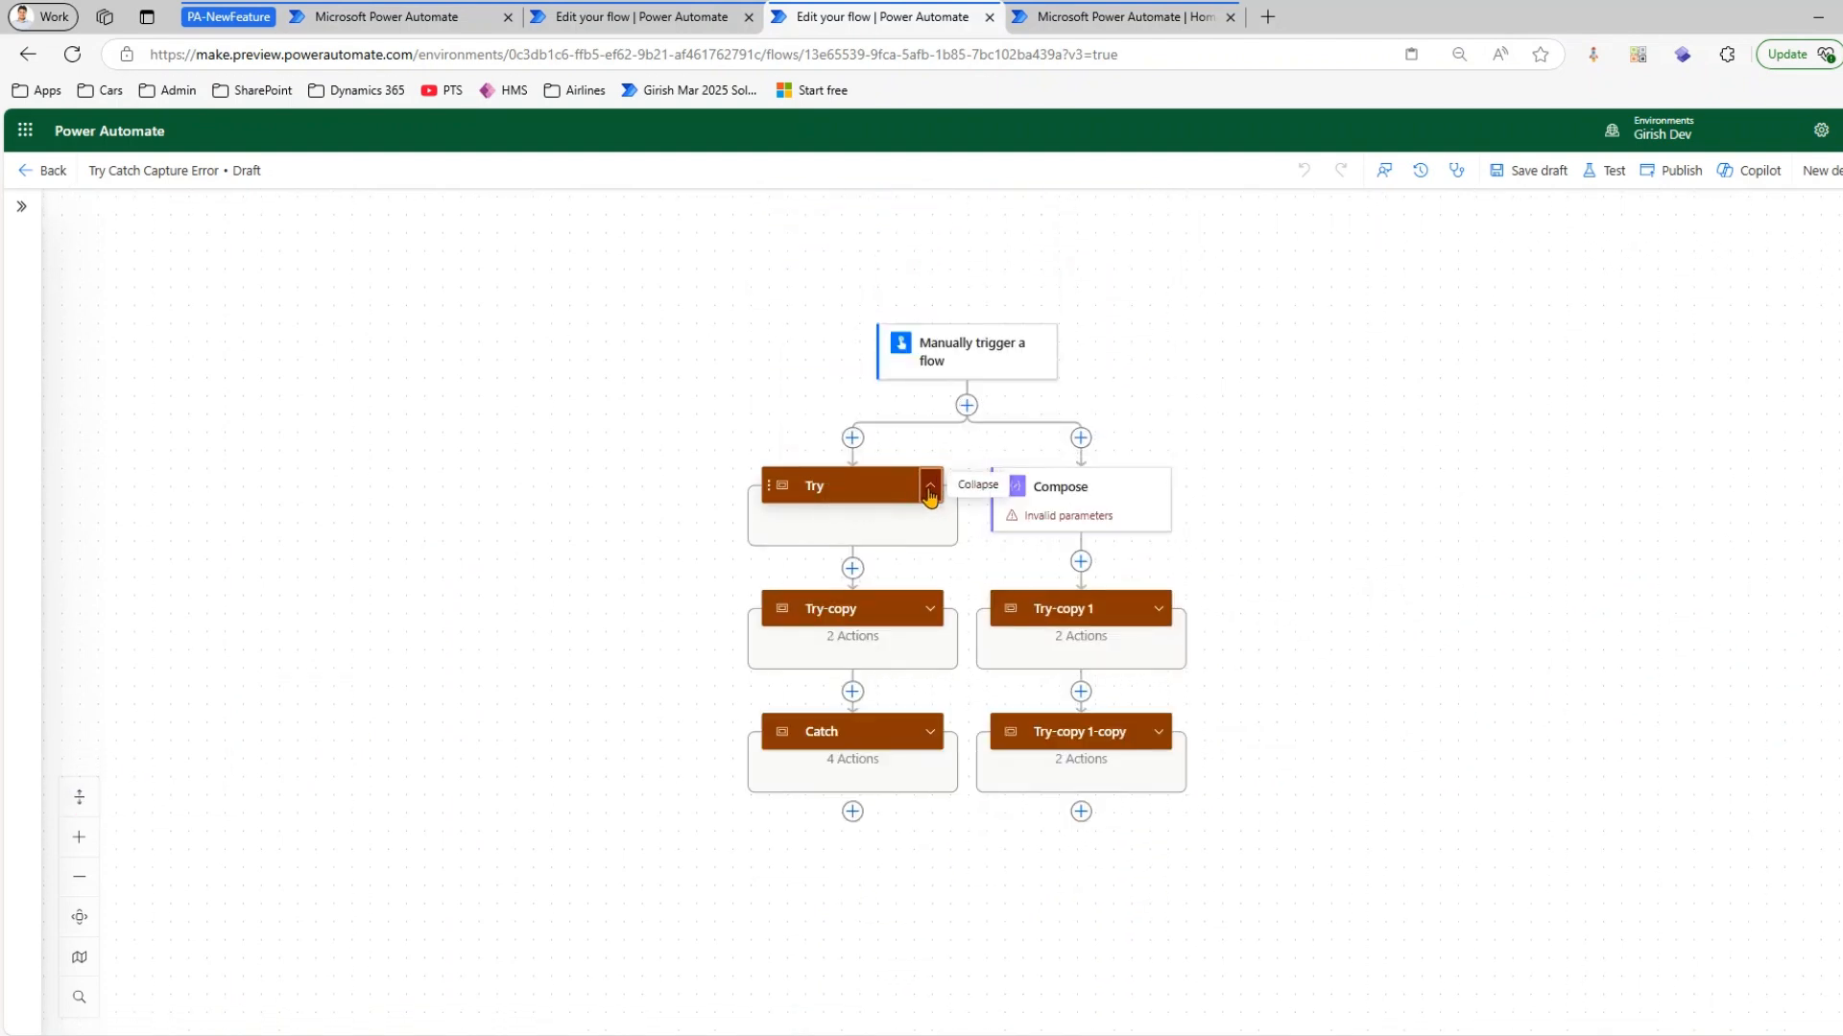
Expand the Try, Try-copy, Try-copy 1, Try-copy 1-copy and Catch scopes individually, and collapse all of them at once
left_click(930, 486)
left_click(930, 794)
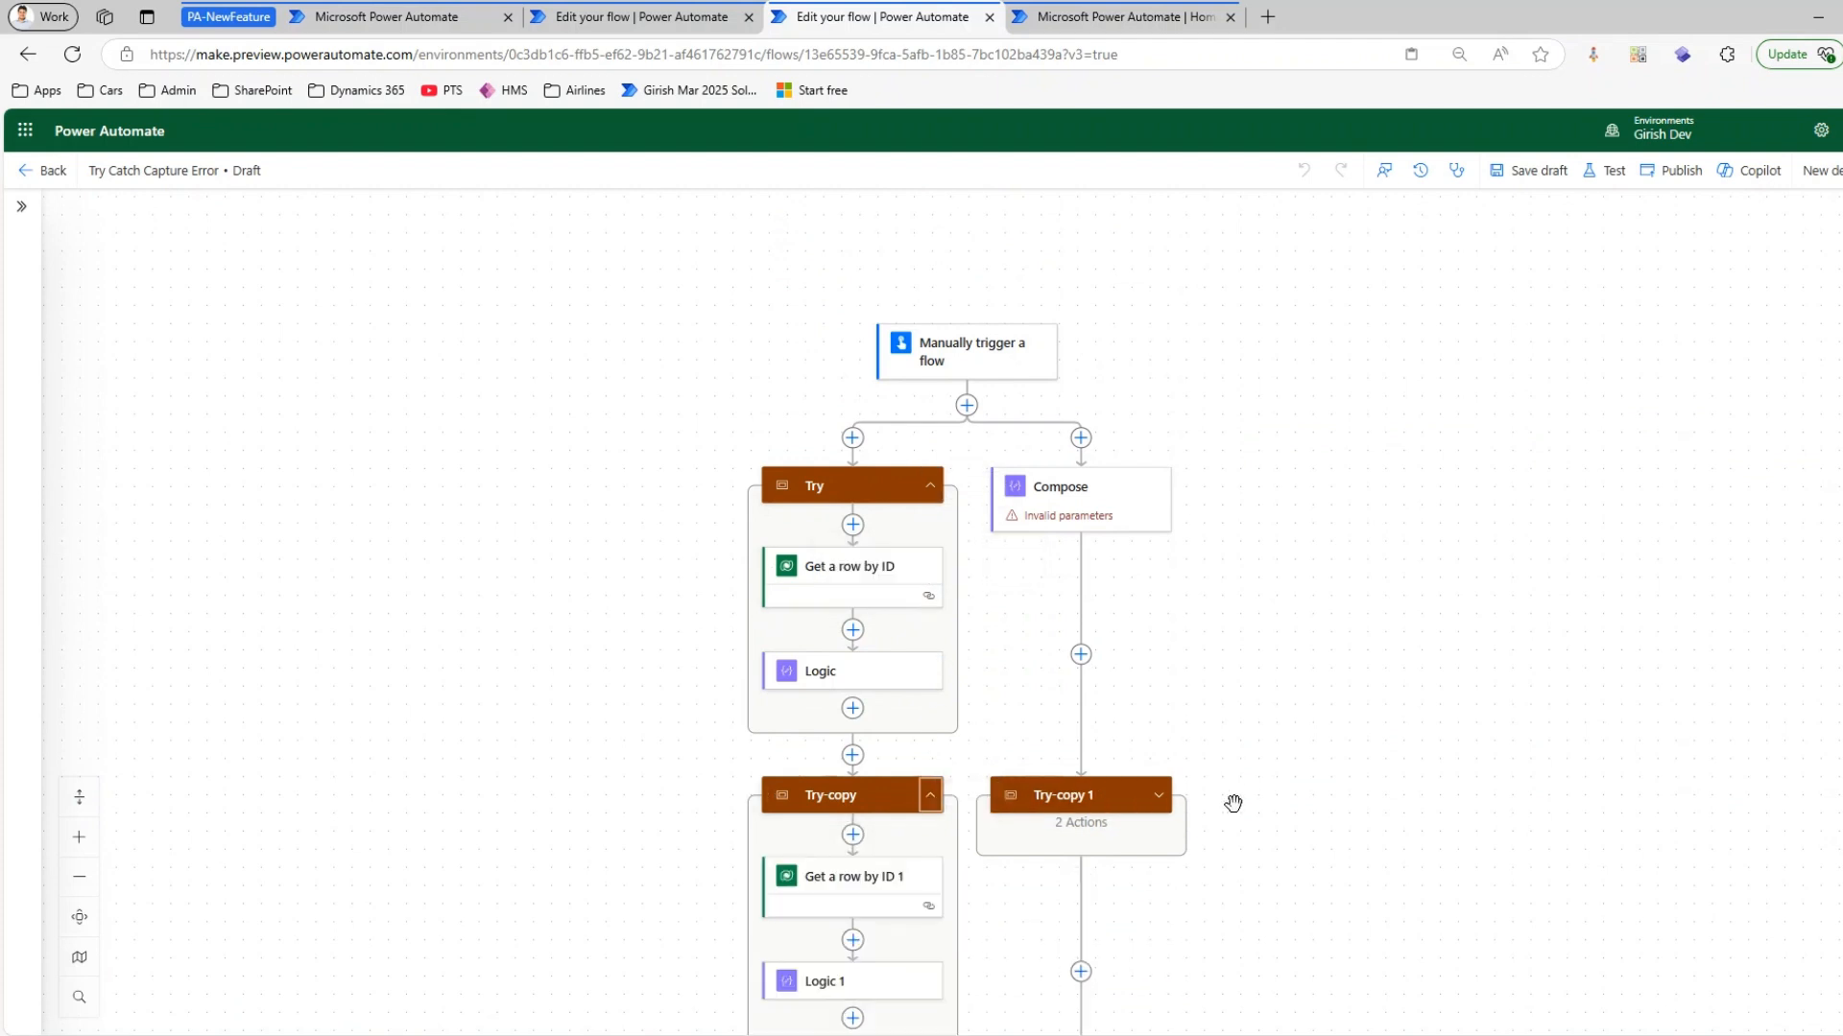
left_click(1159, 794)
scroll(1173, 807, "down", 2)
left_click(1158, 936)
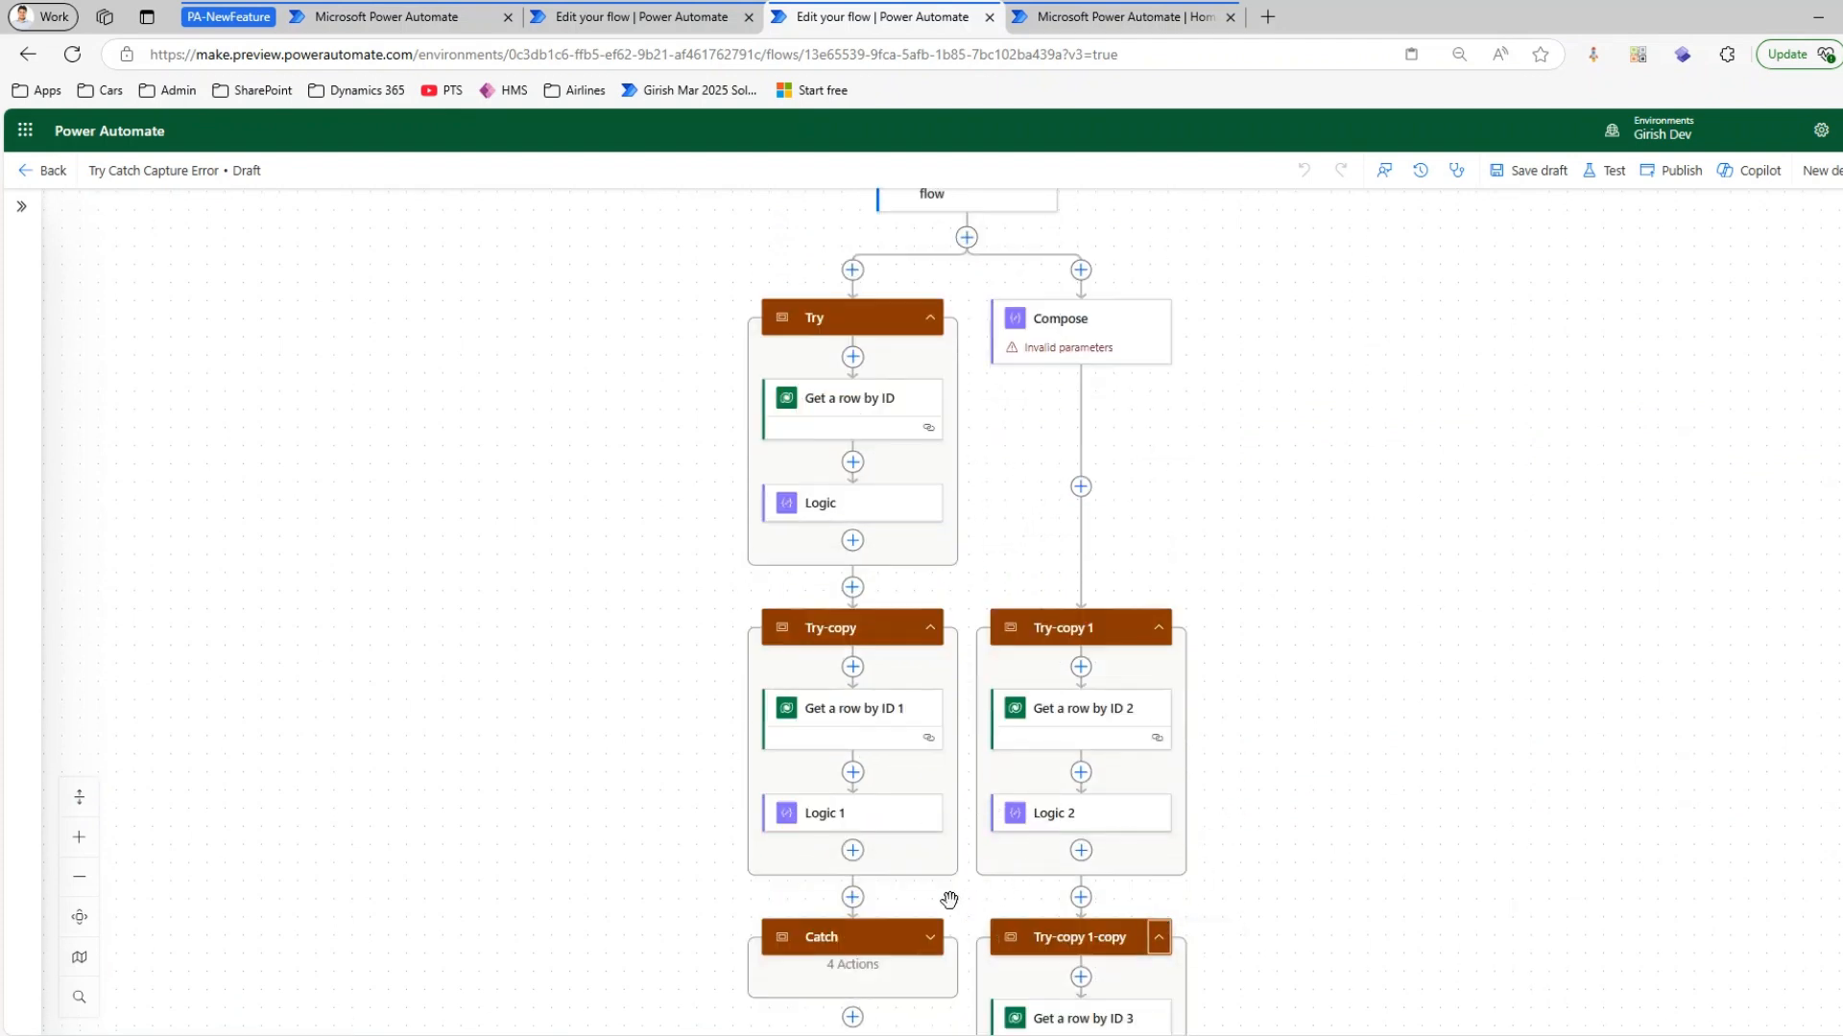
left_click(930, 936)
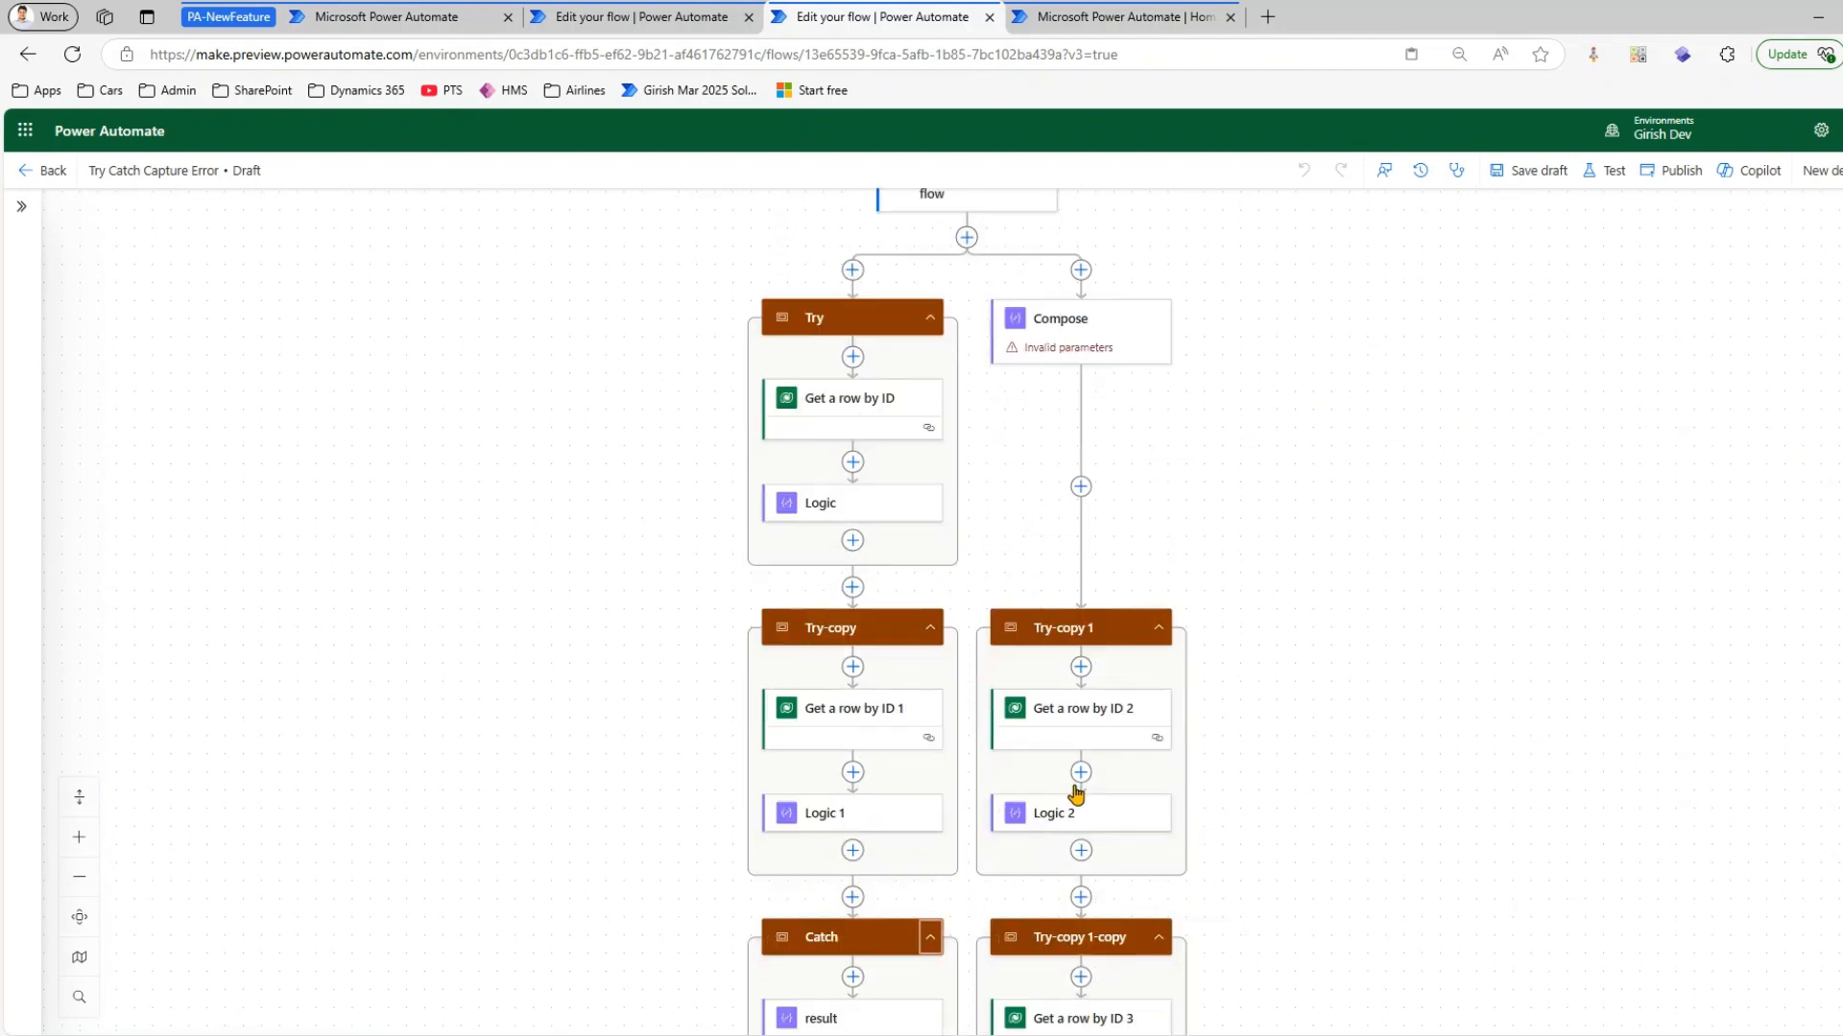
left_click(80, 805)
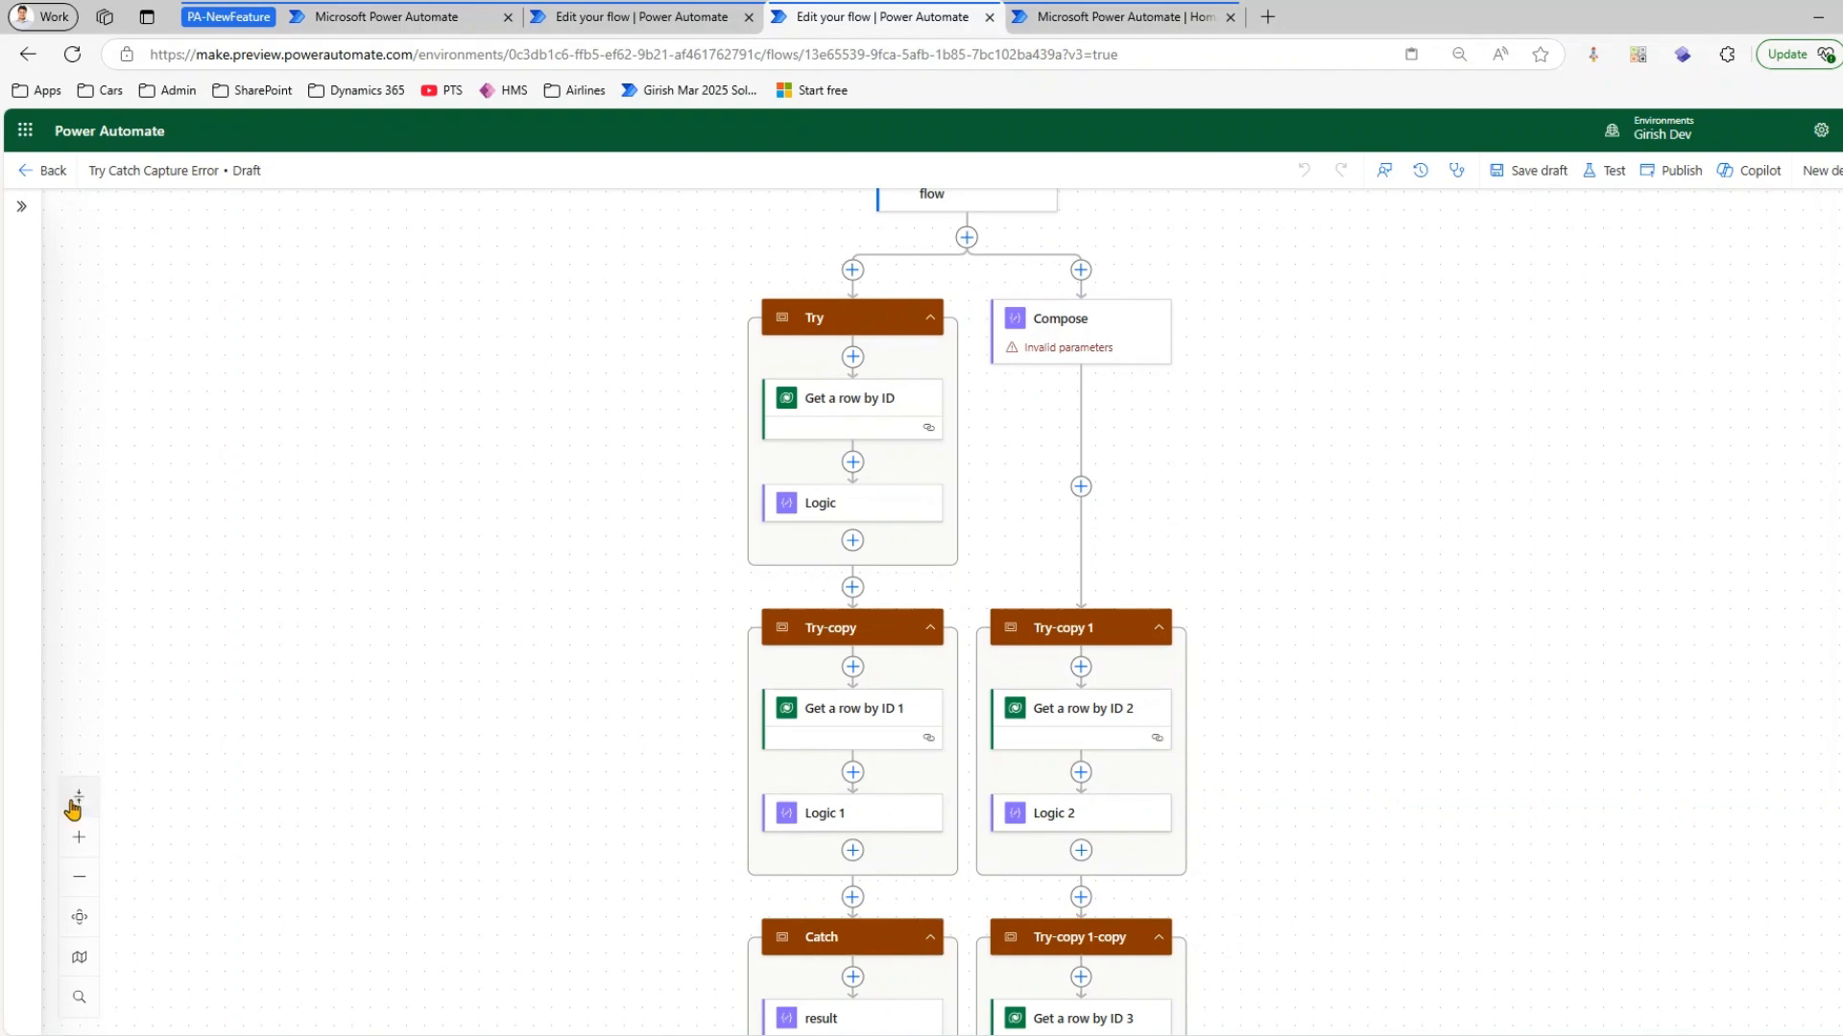
Zoom the flow canvas in and out, and fit the whole flow to the view
left_click(80, 850)
left_click(80, 849)
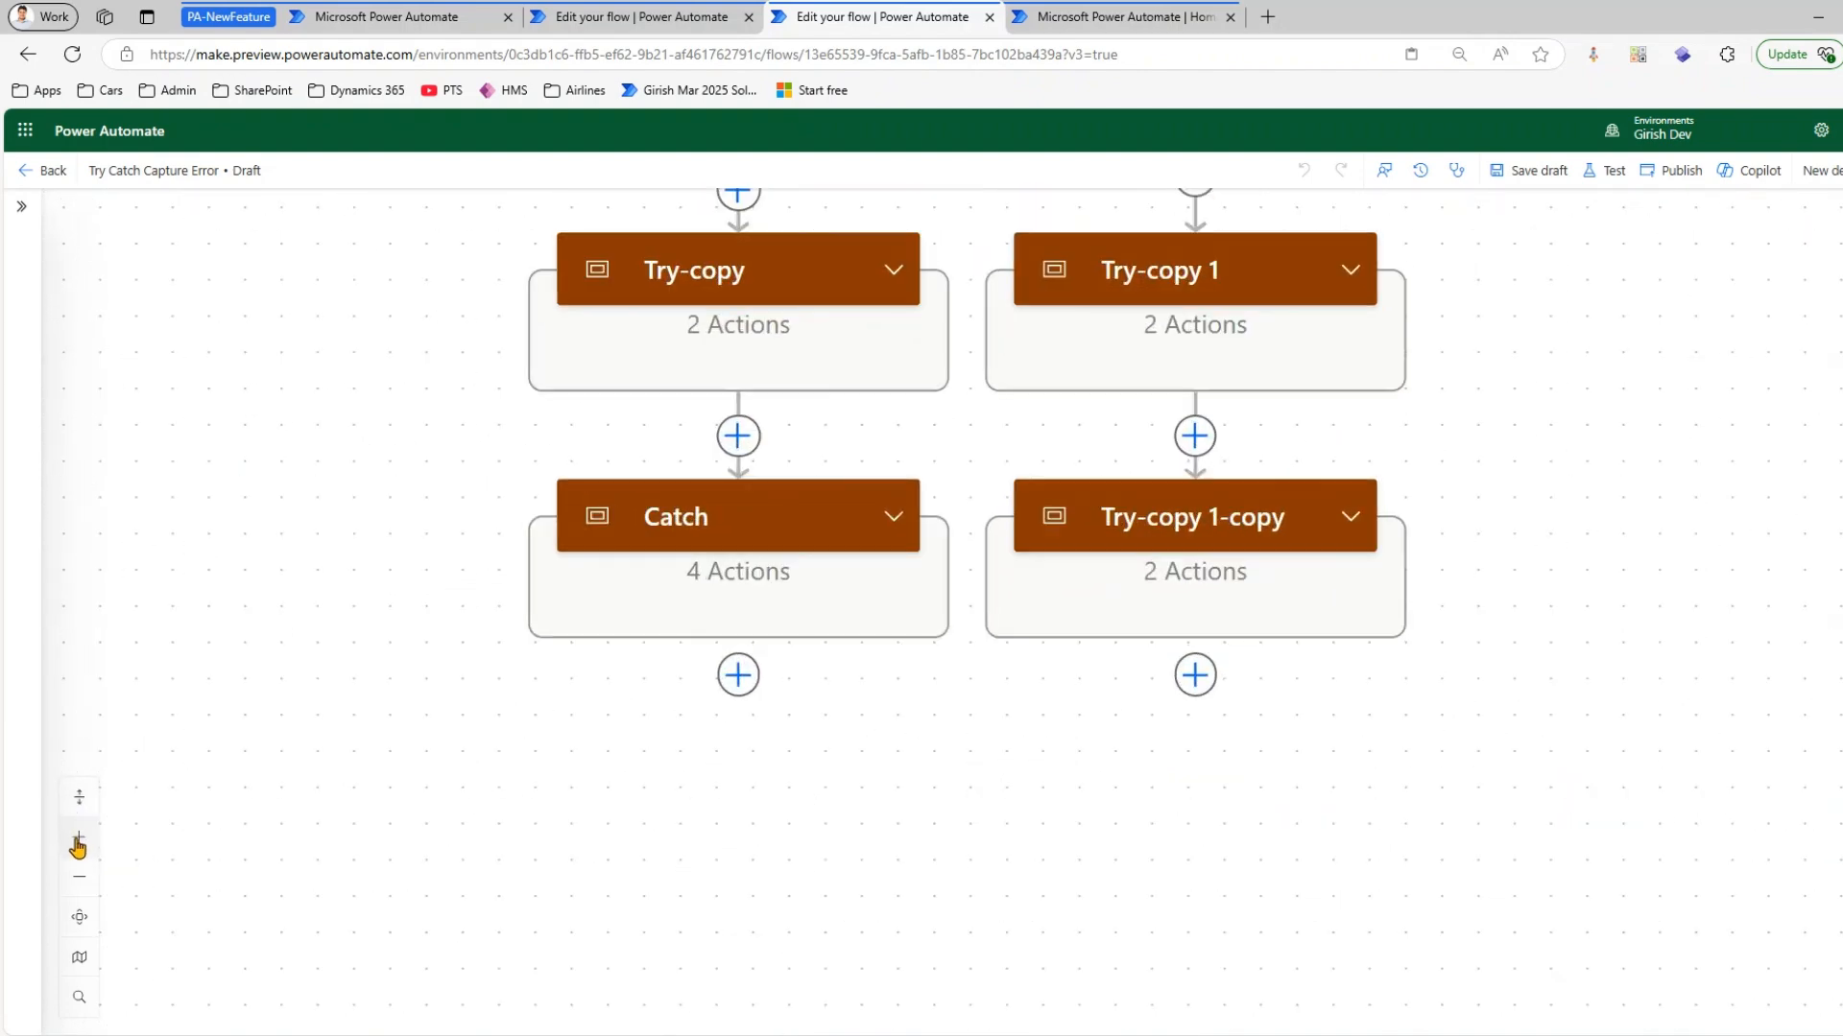
left_click(79, 876)
left_click(80, 876)
left_click(80, 876)
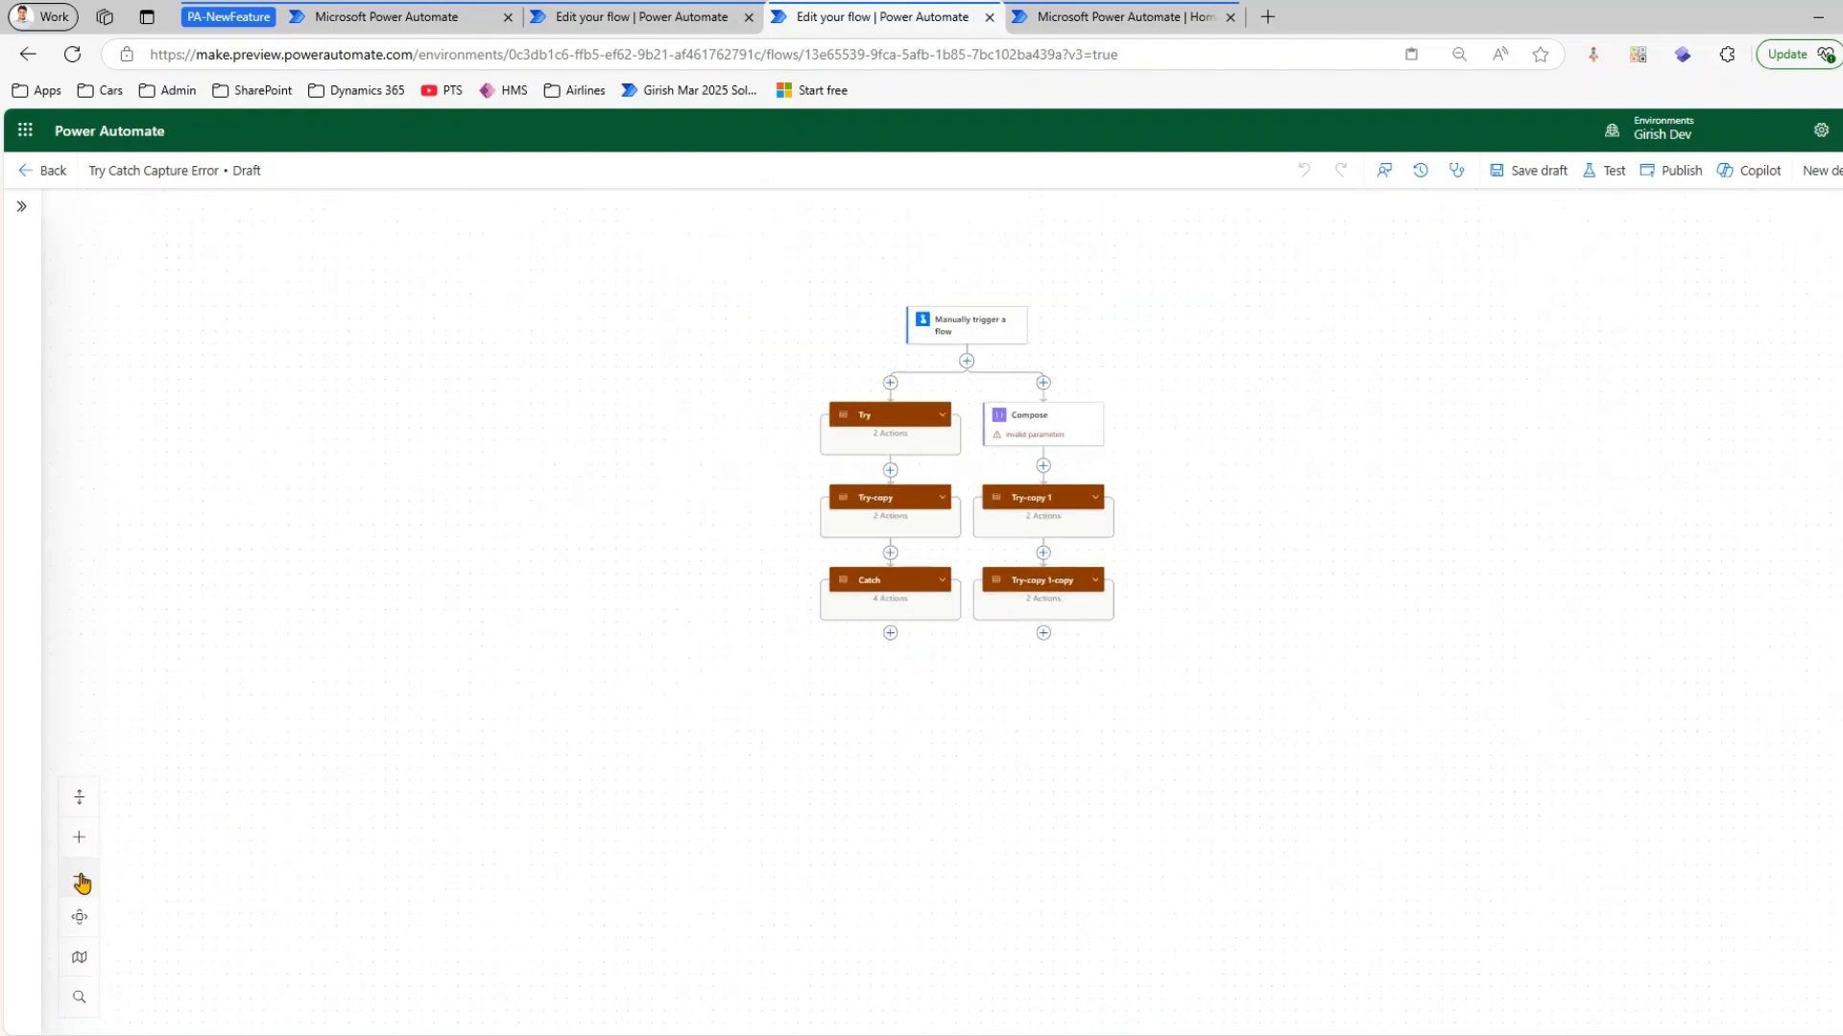
left_click(81, 878)
left_click(82, 877)
left_click(81, 844)
left_click(80, 843)
left_click(81, 922)
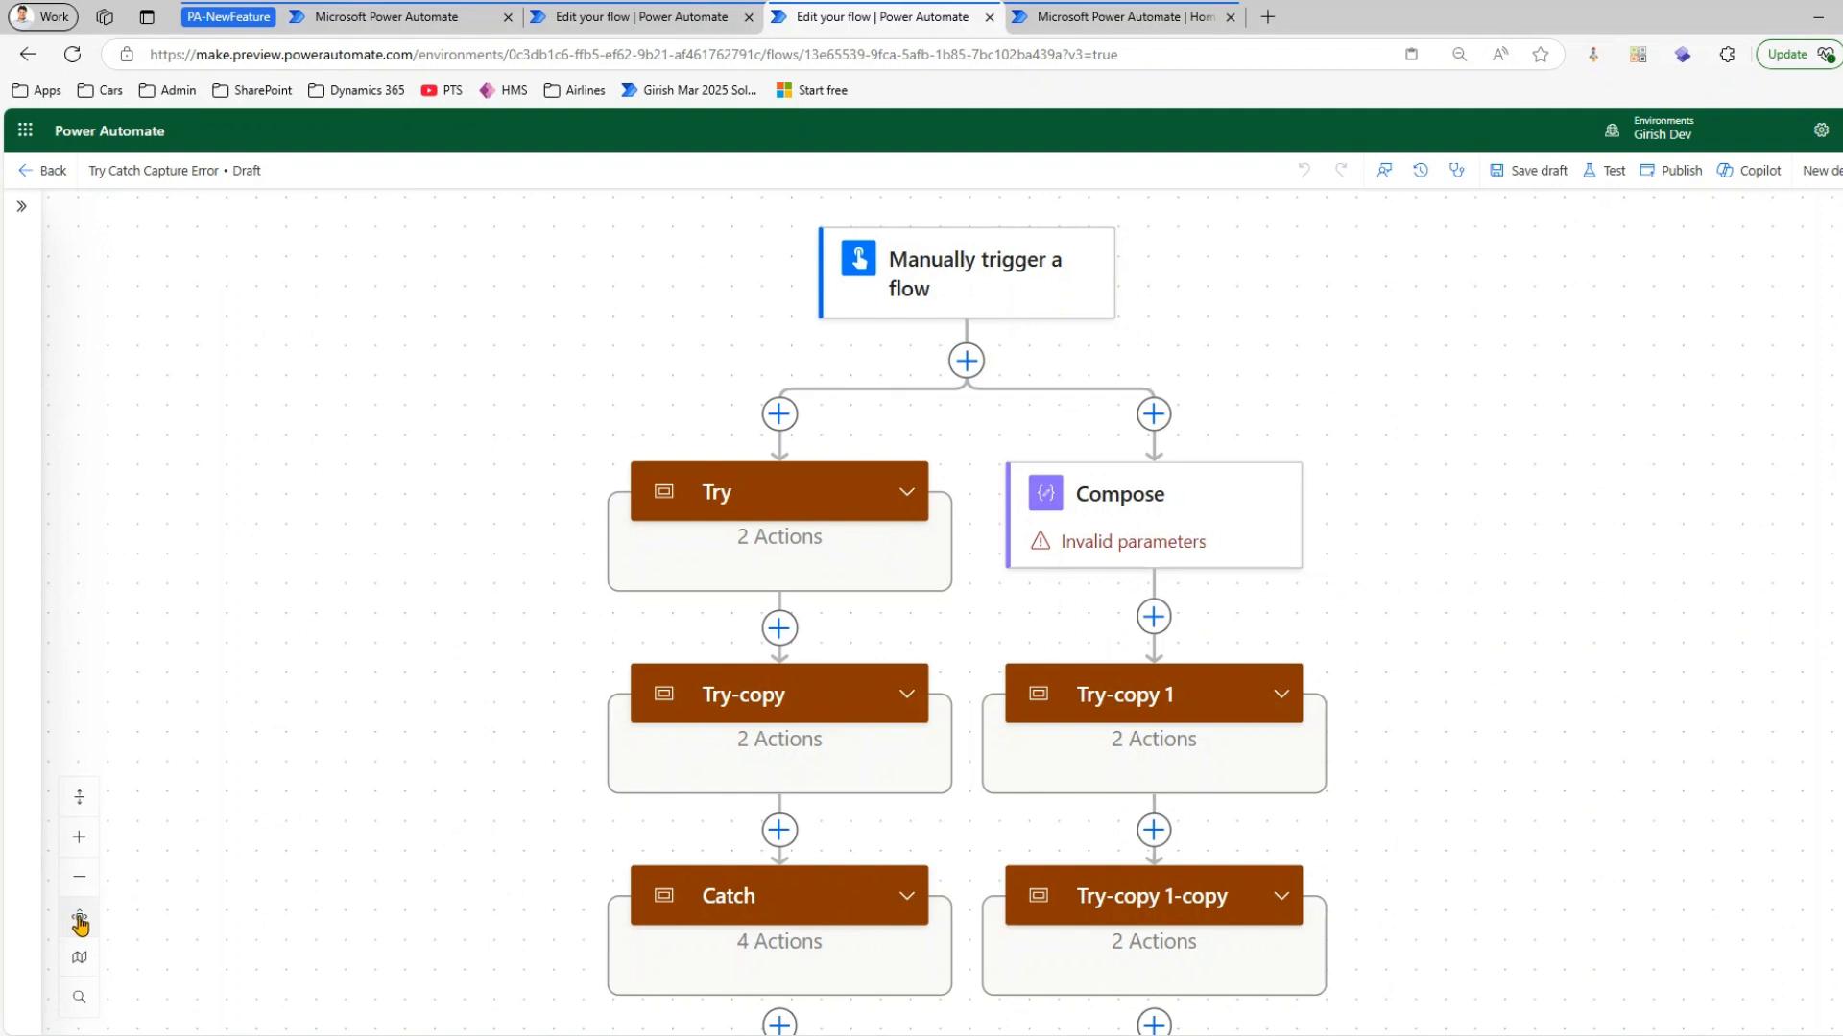
Show the minimap and pan the canvas with it, and display the Go to operation list before closing it
left_click(79, 963)
left_click_drag(329, 946, 247, 930)
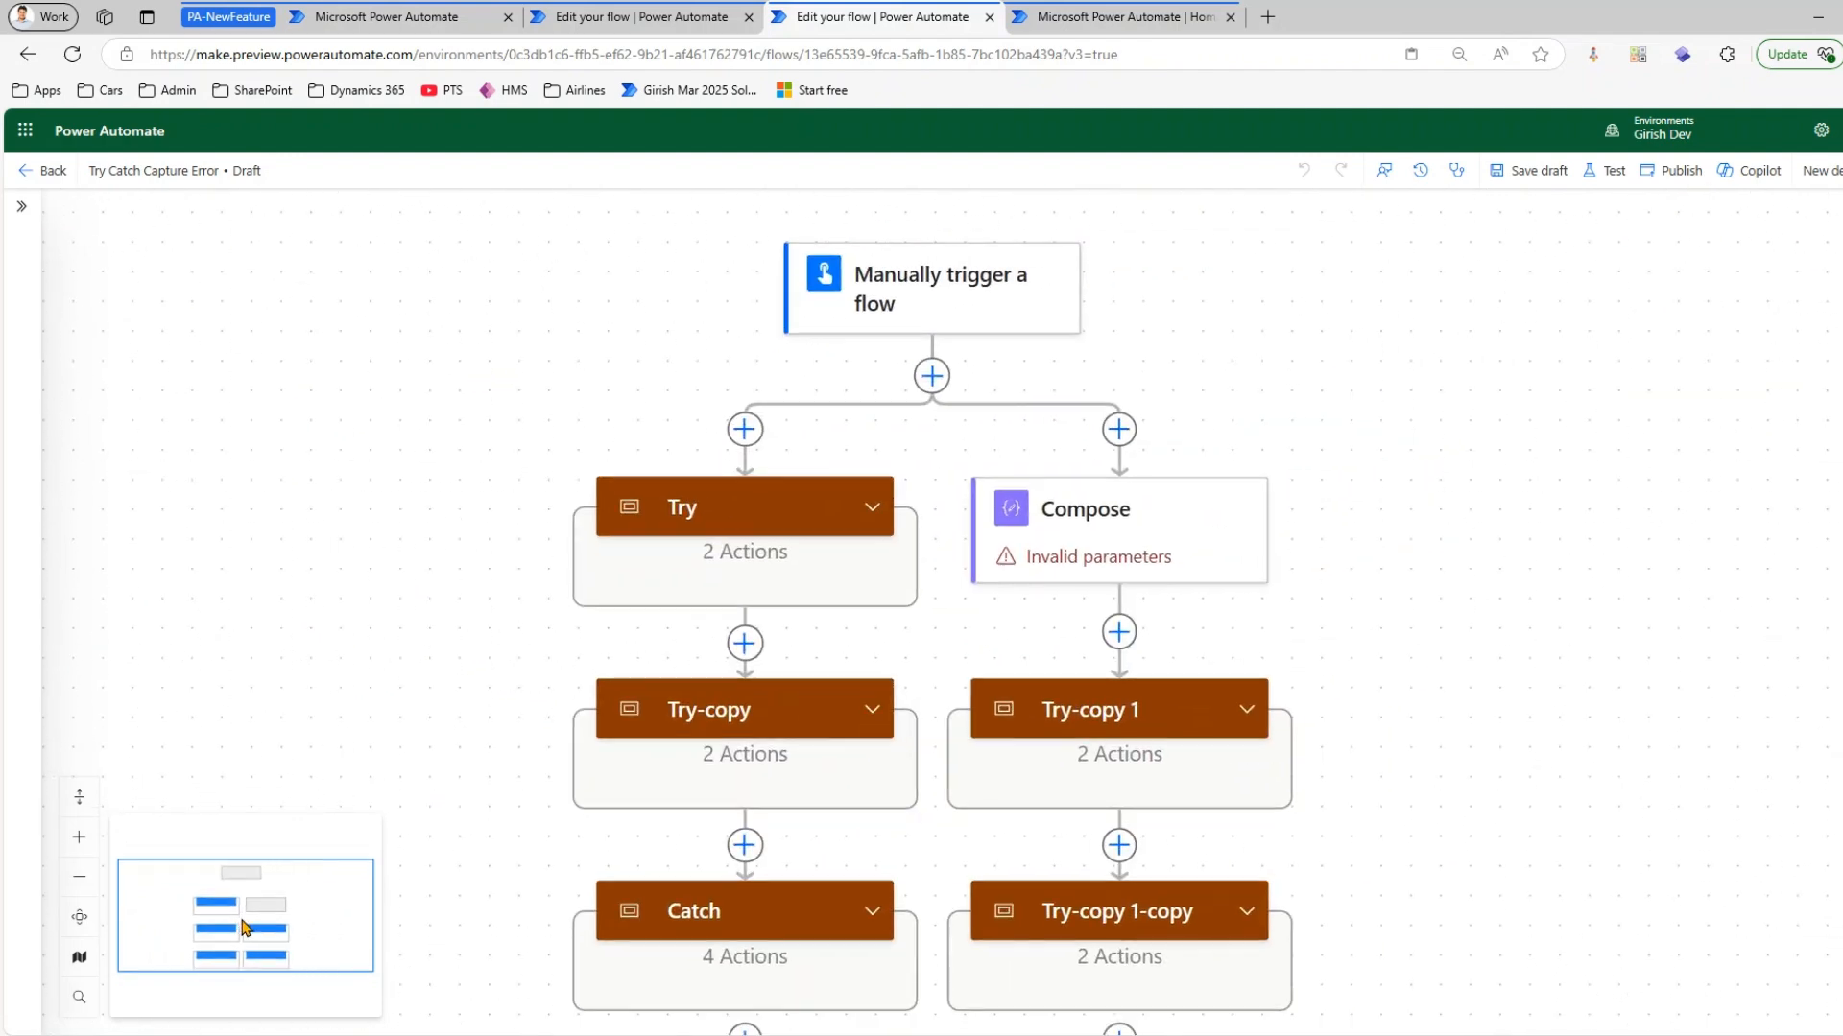
left_click(77, 998)
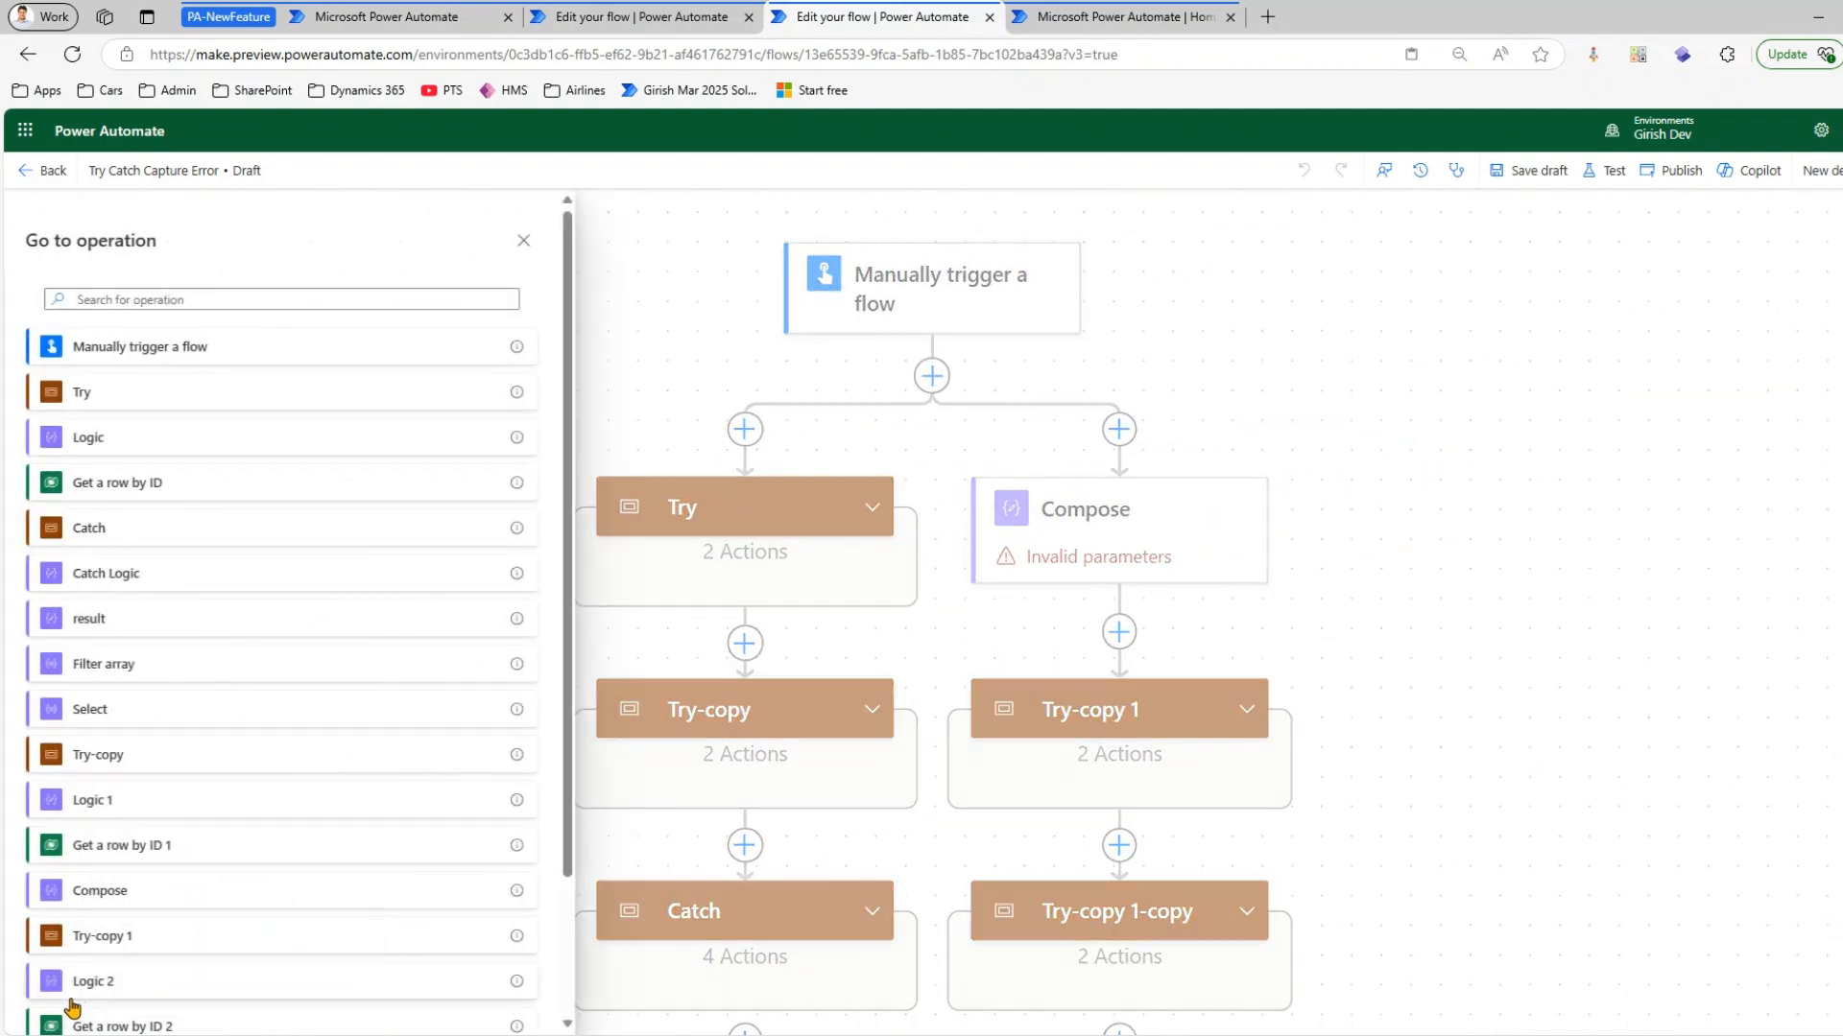
left_click(629, 328)
scroll(1416, 431, "down", 1)
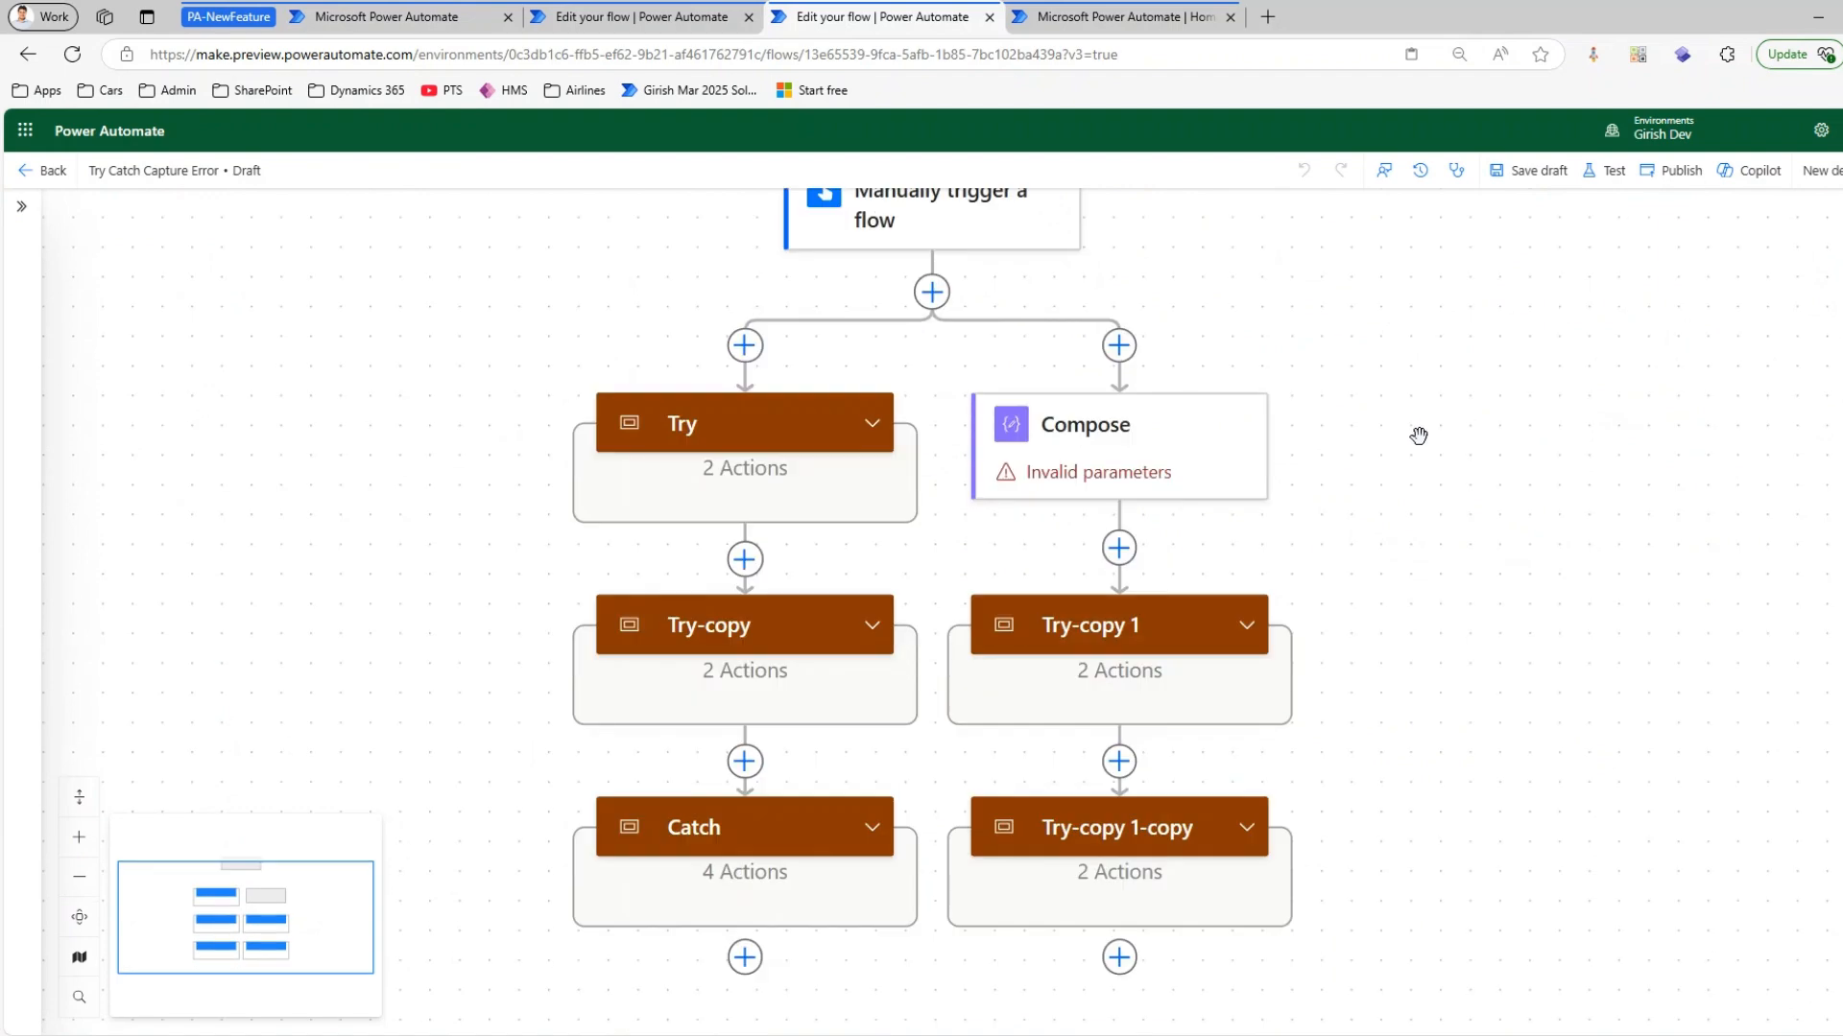
Search the flow's operations for "copy", go to the Try-copy 1-copy scope and expand it
scroll(1432, 493, "up", 1)
scroll(1439, 504, "up", 1)
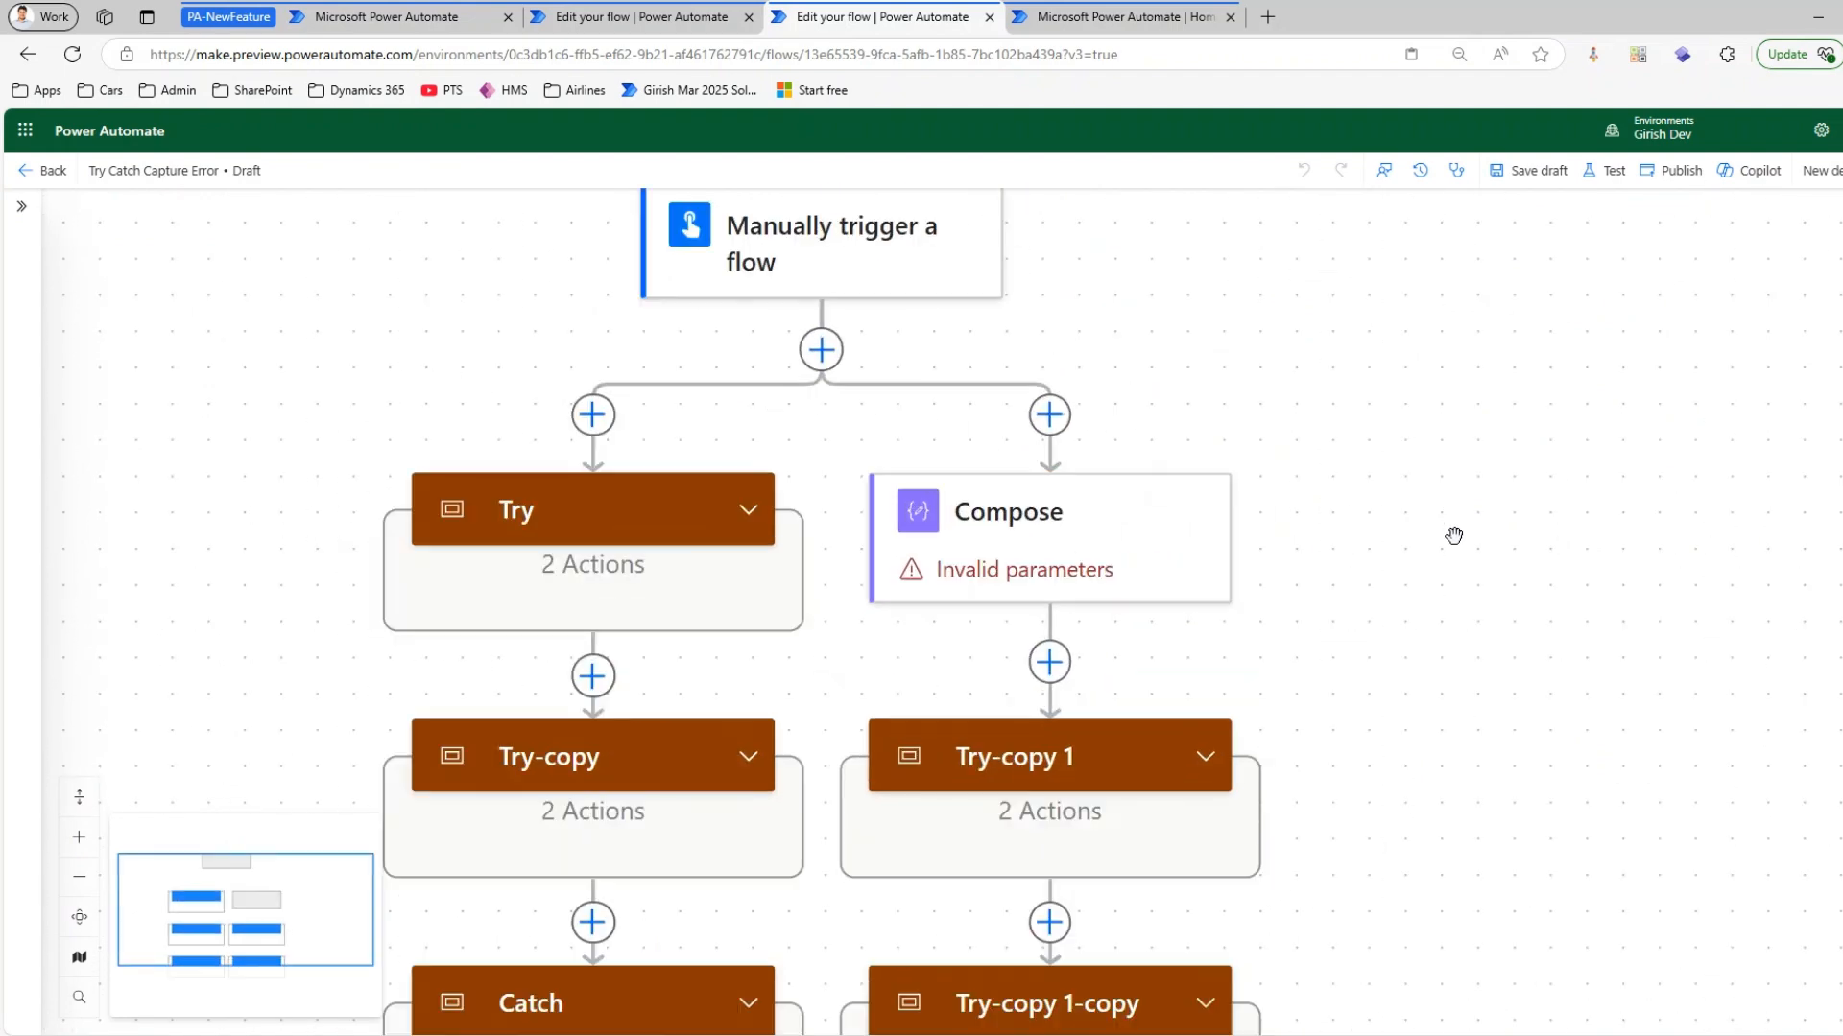
scroll(1452, 544, "down", 1)
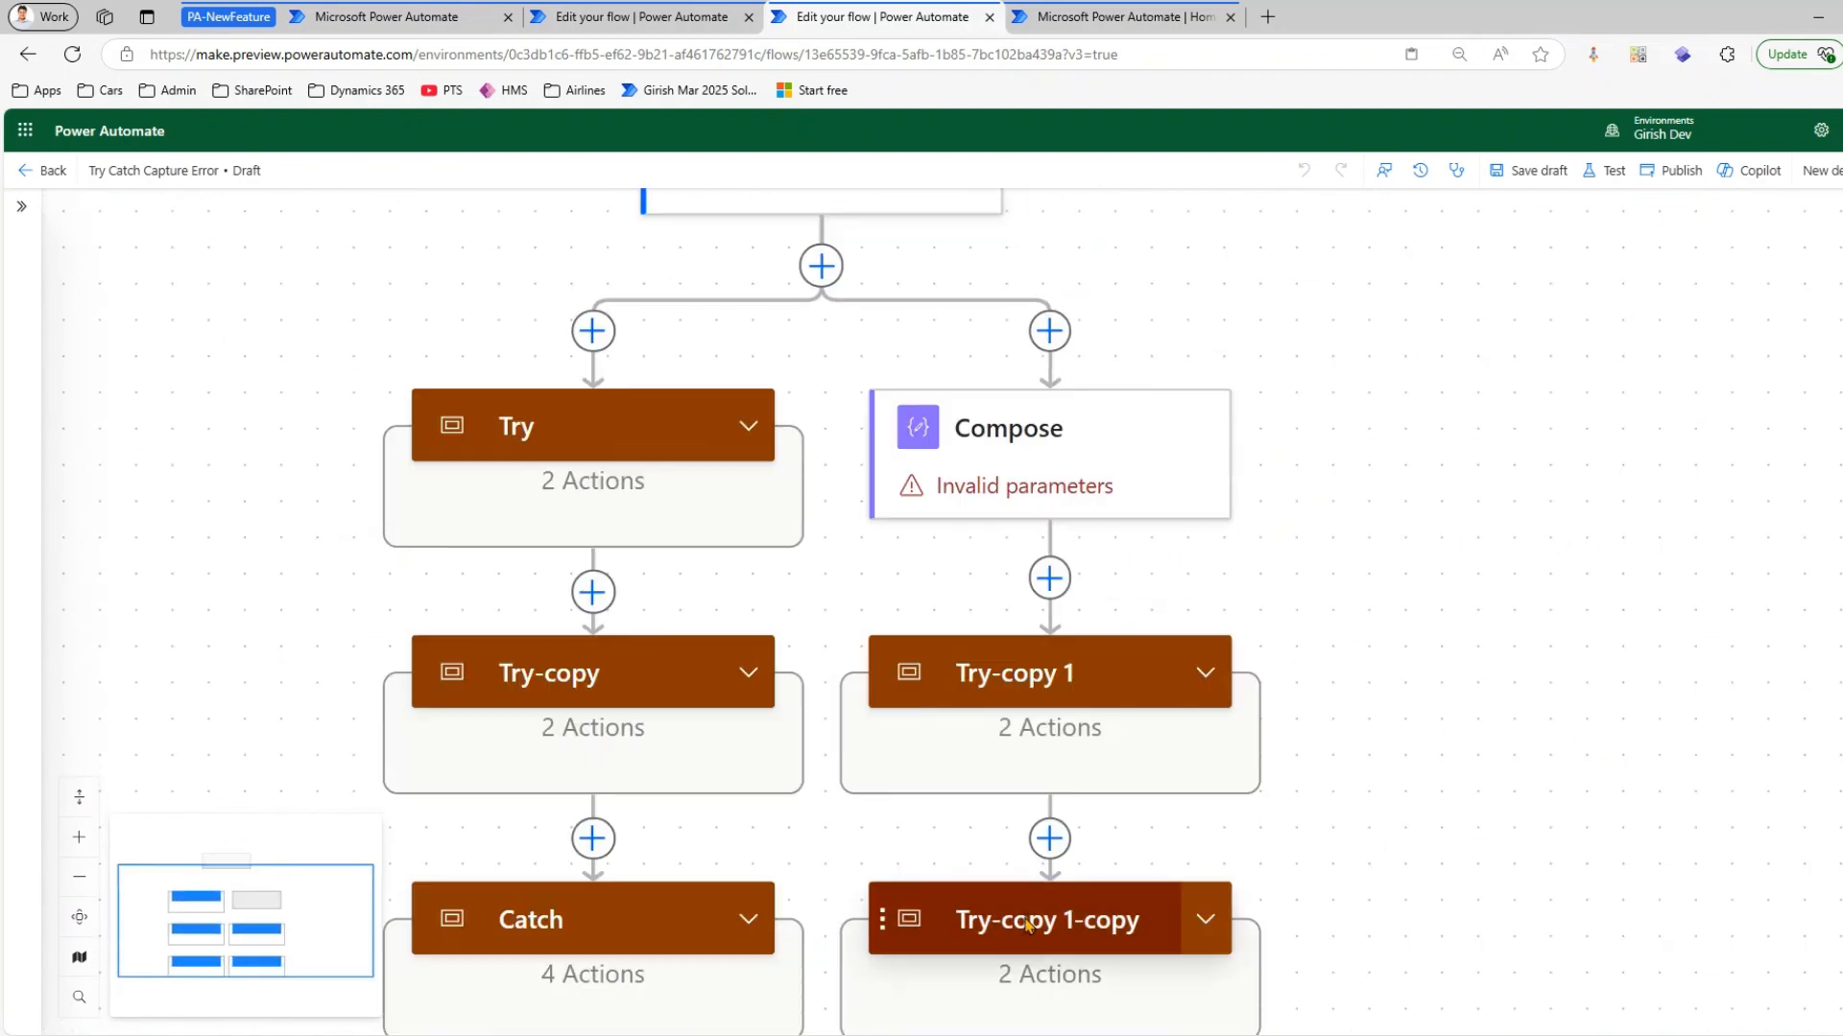
left_click(80, 998)
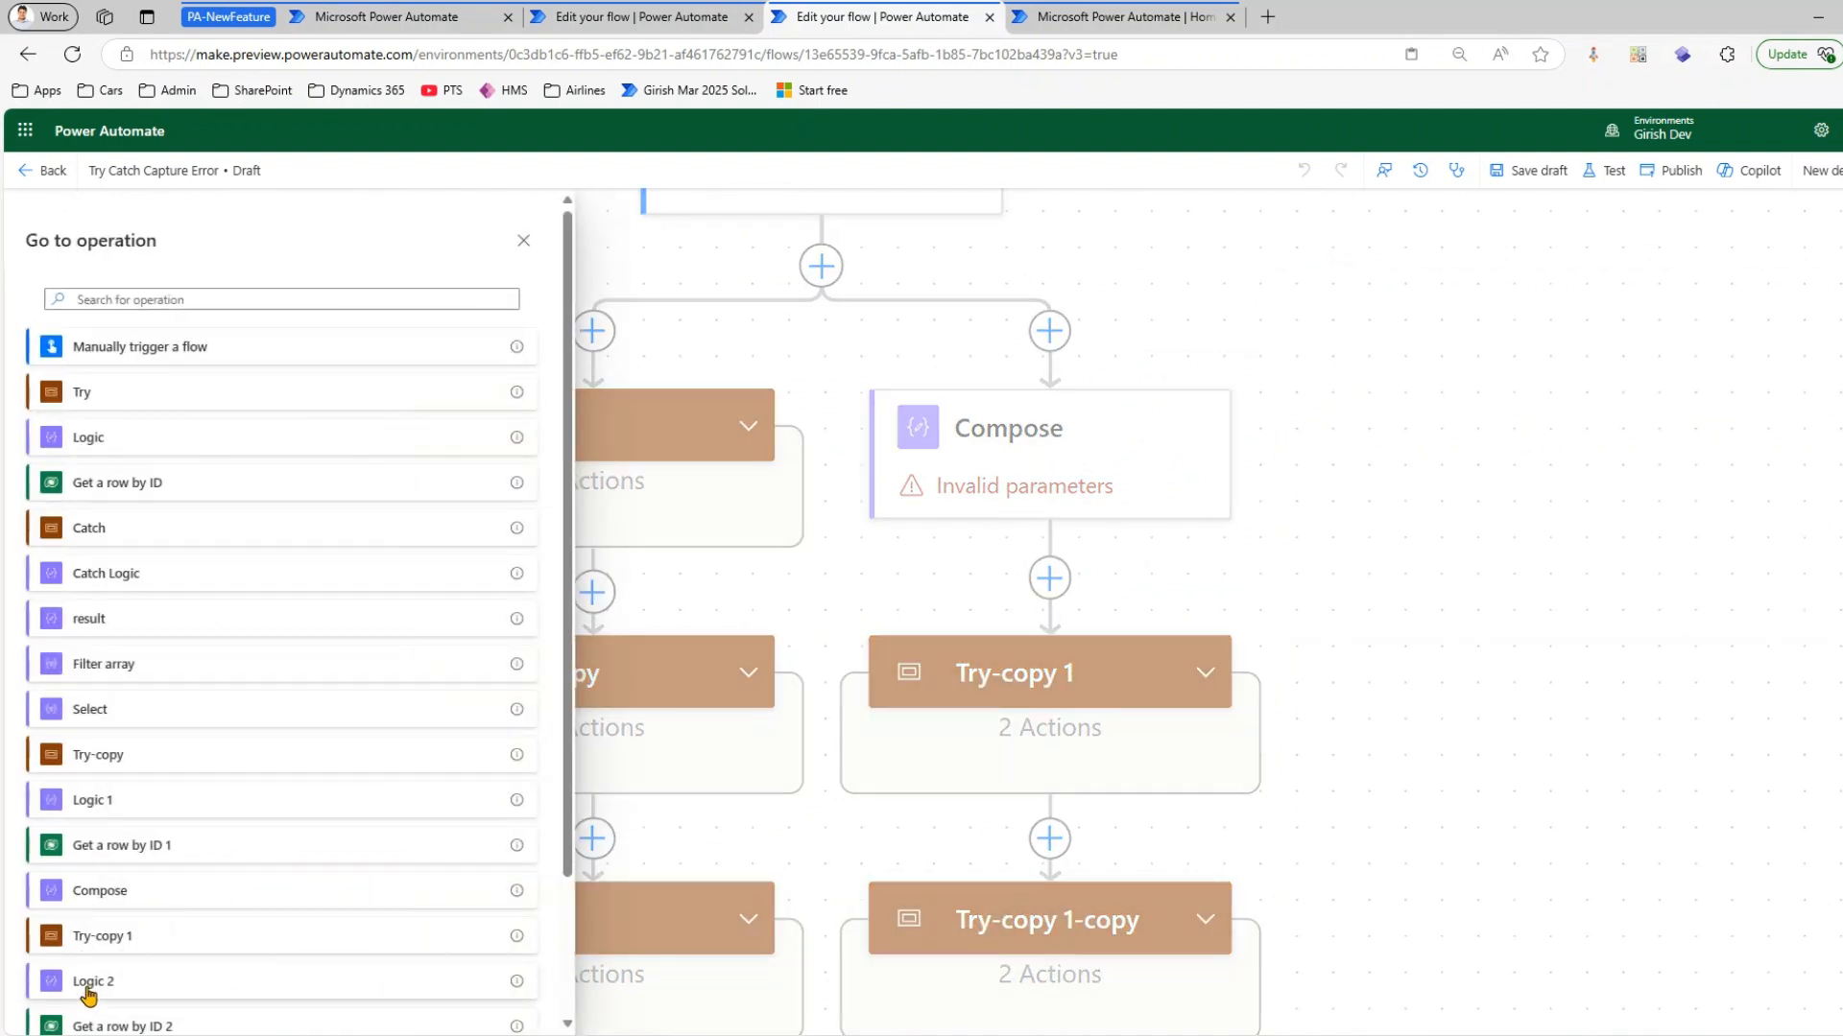
scroll(164, 674, "down", 2)
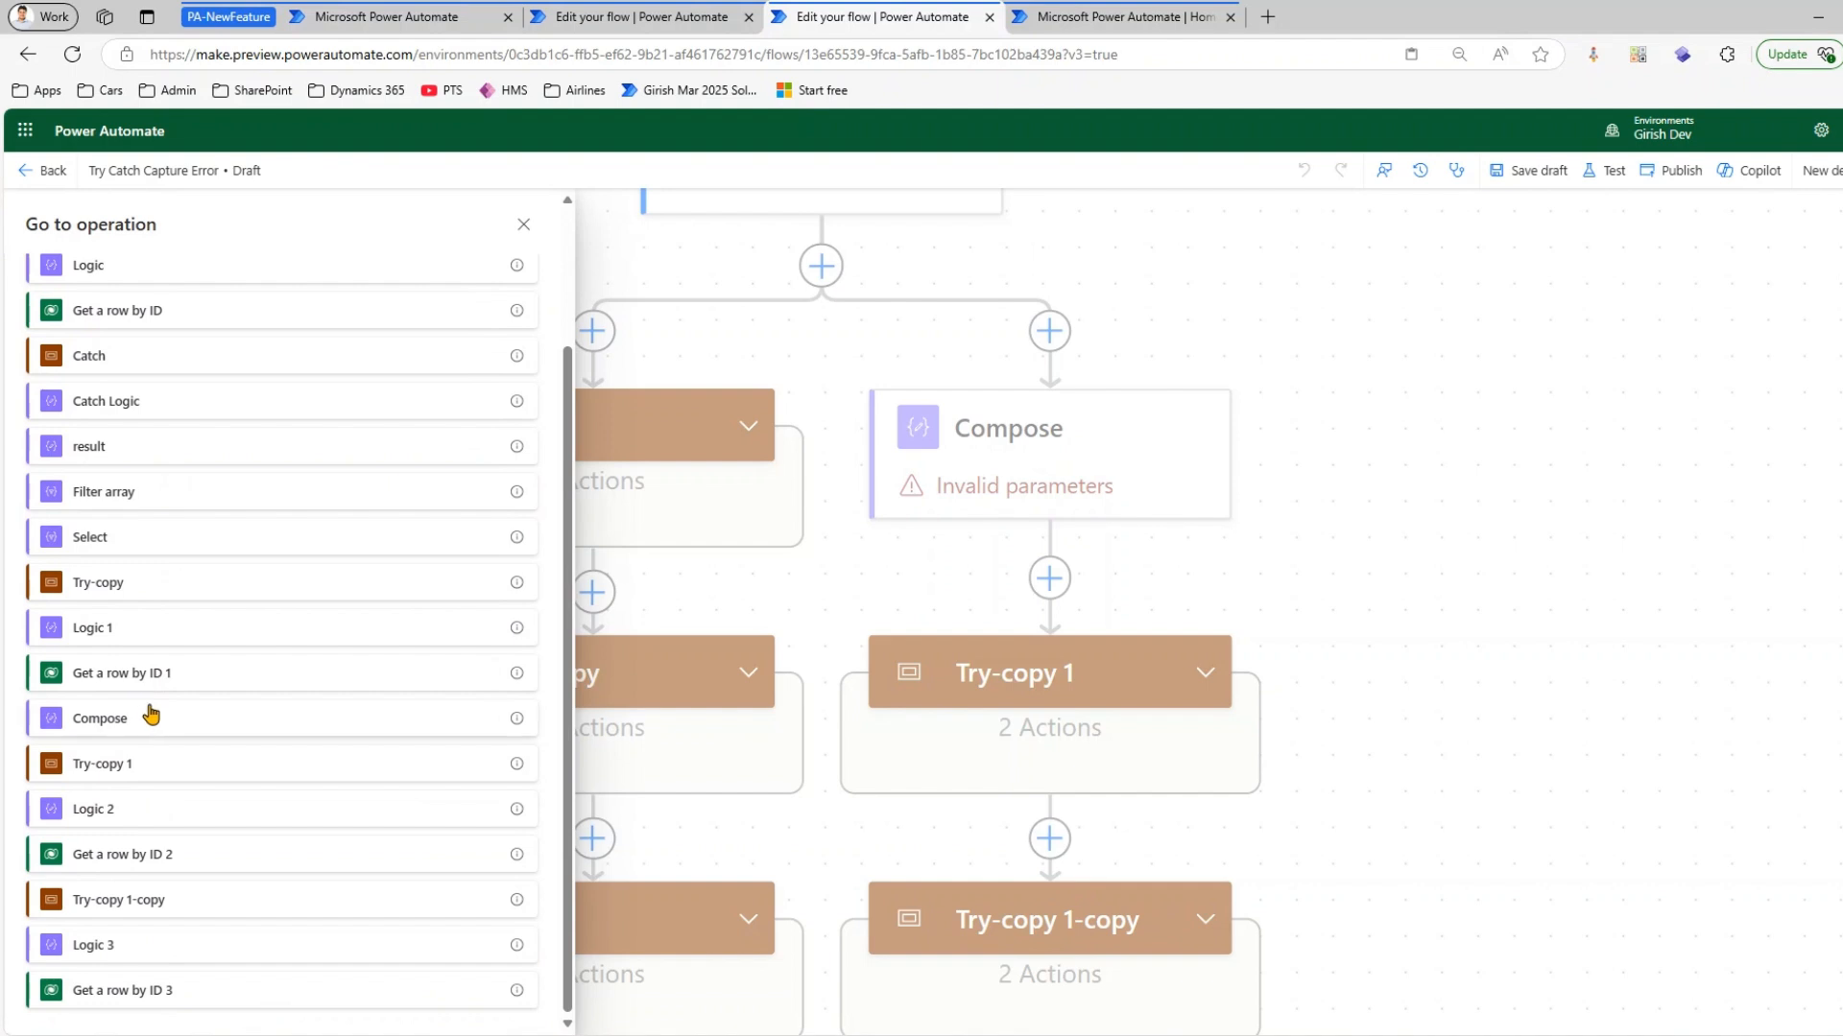
scroll(216, 427, "up", 2)
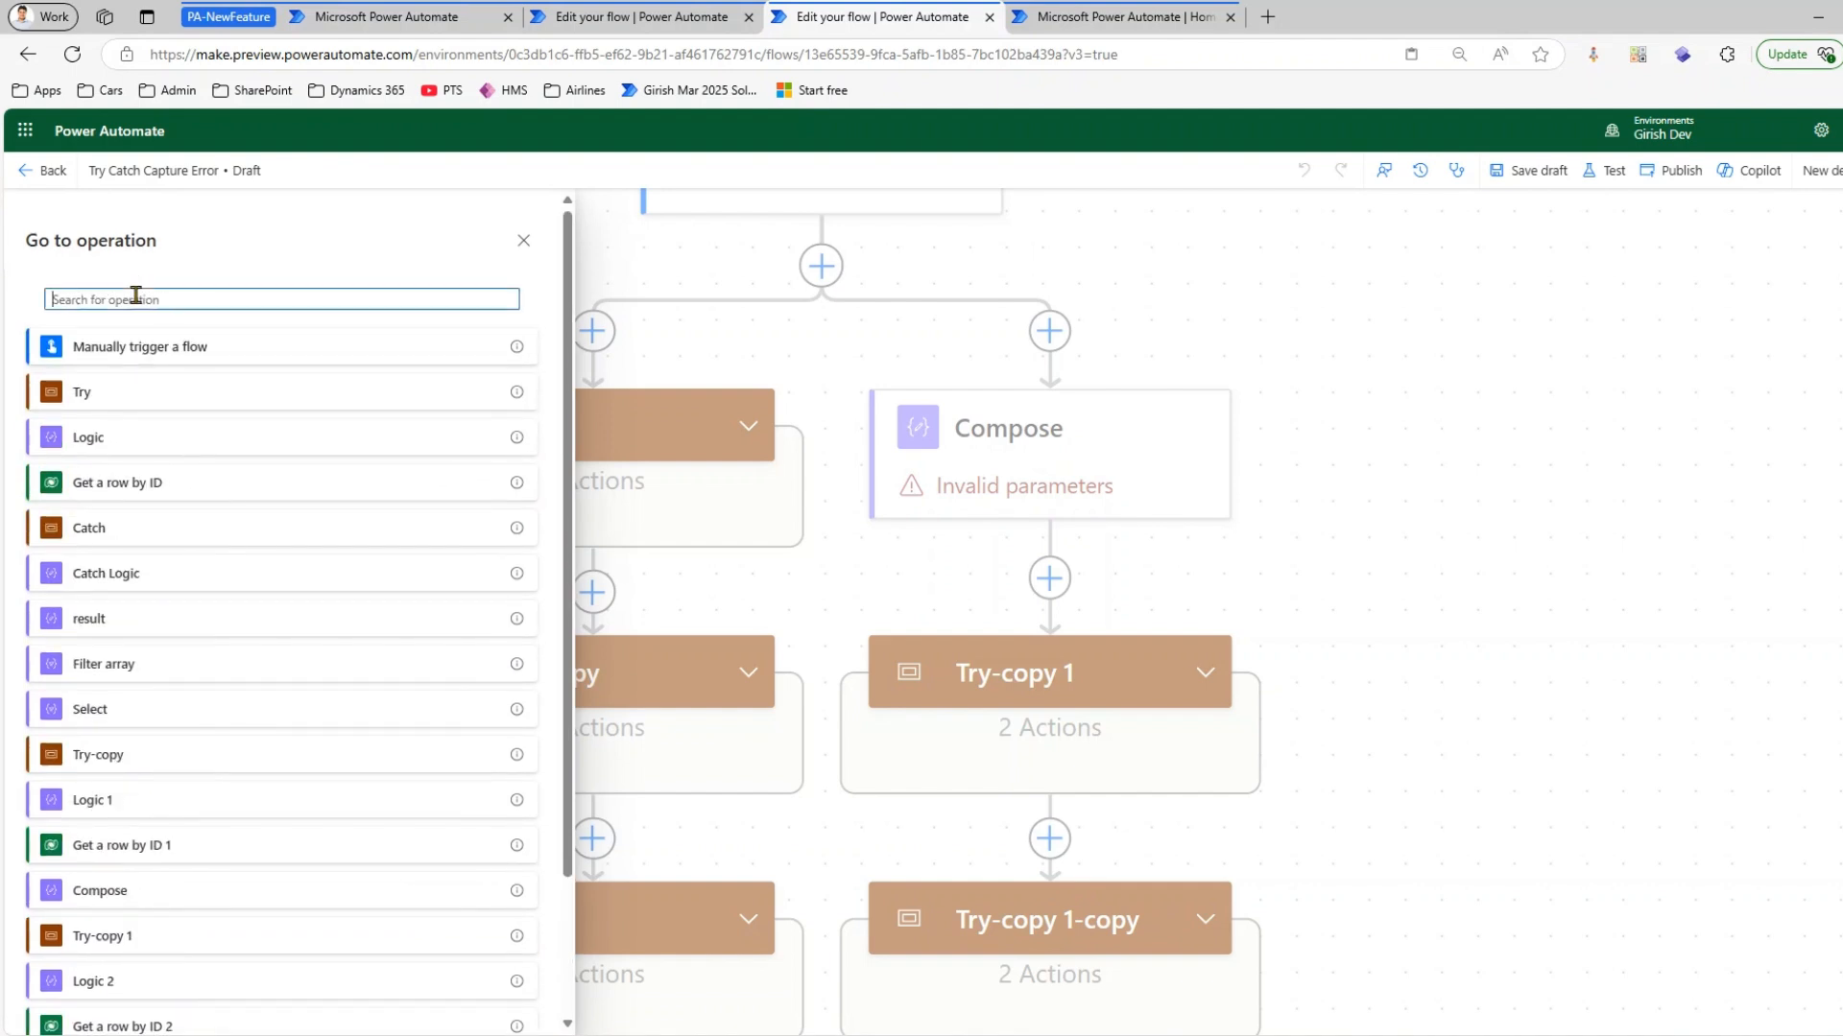
type("copy")
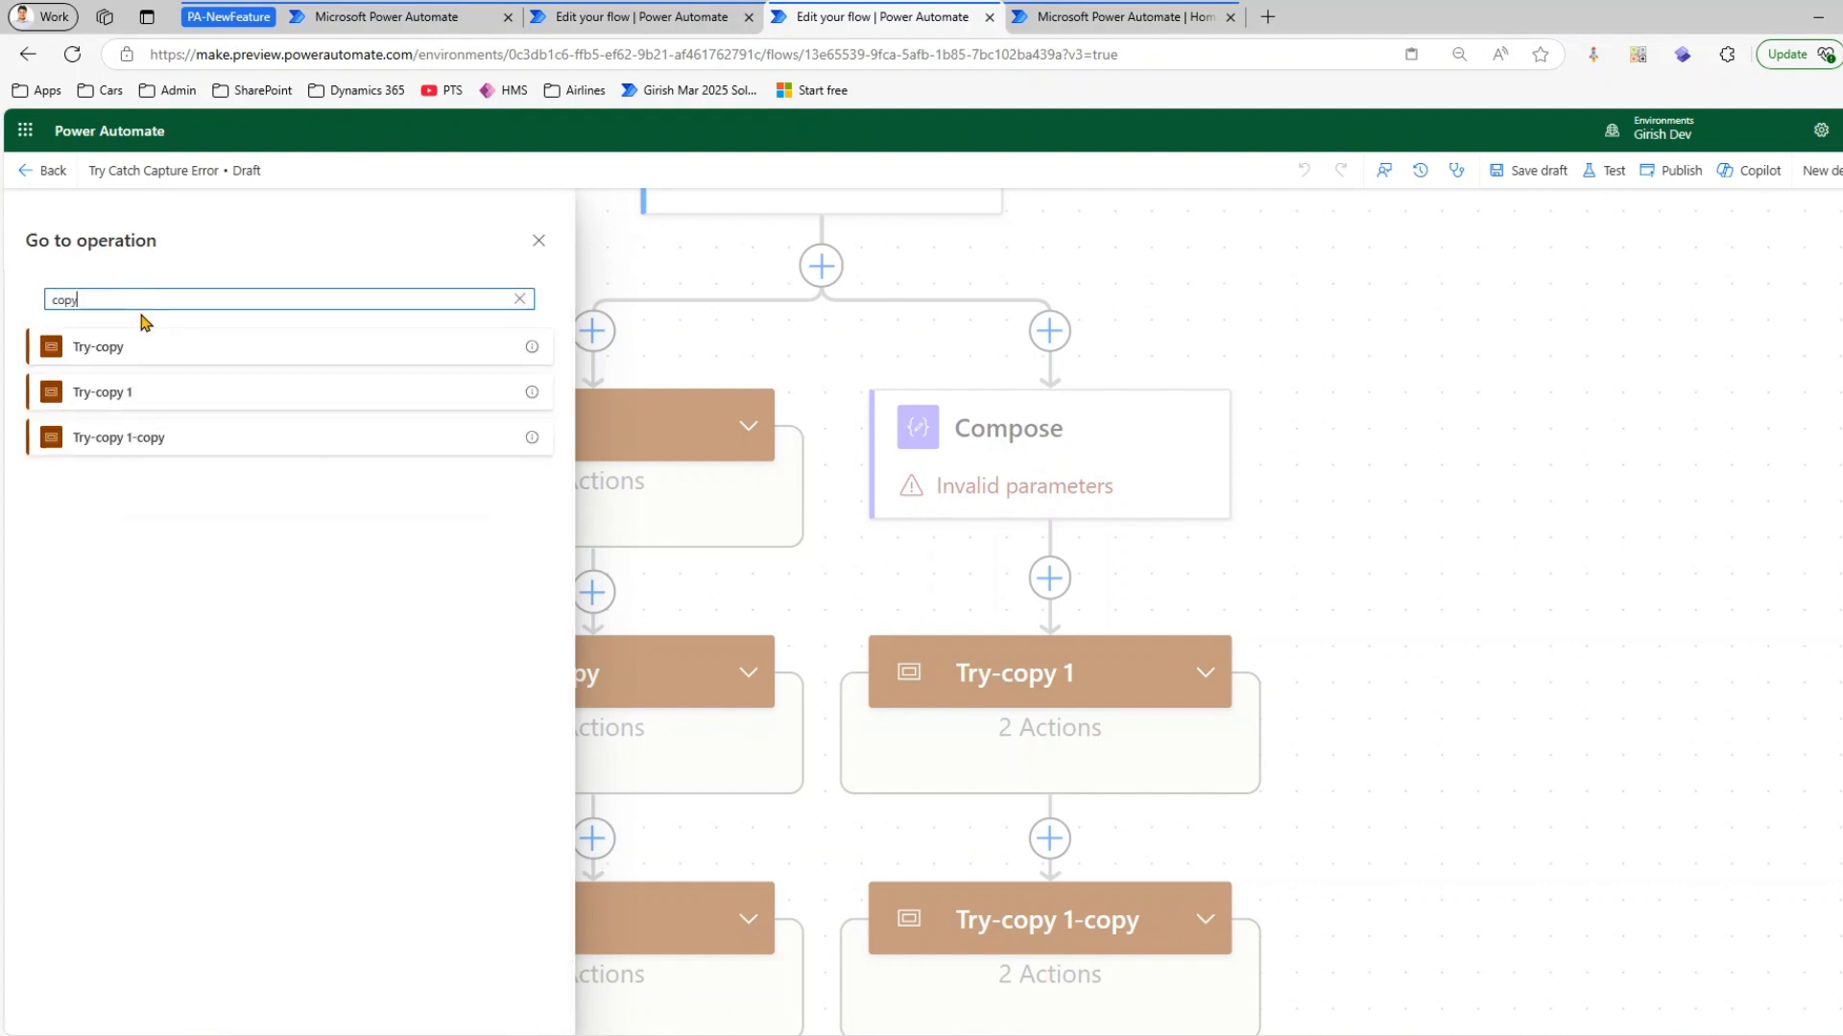
left_click(227, 444)
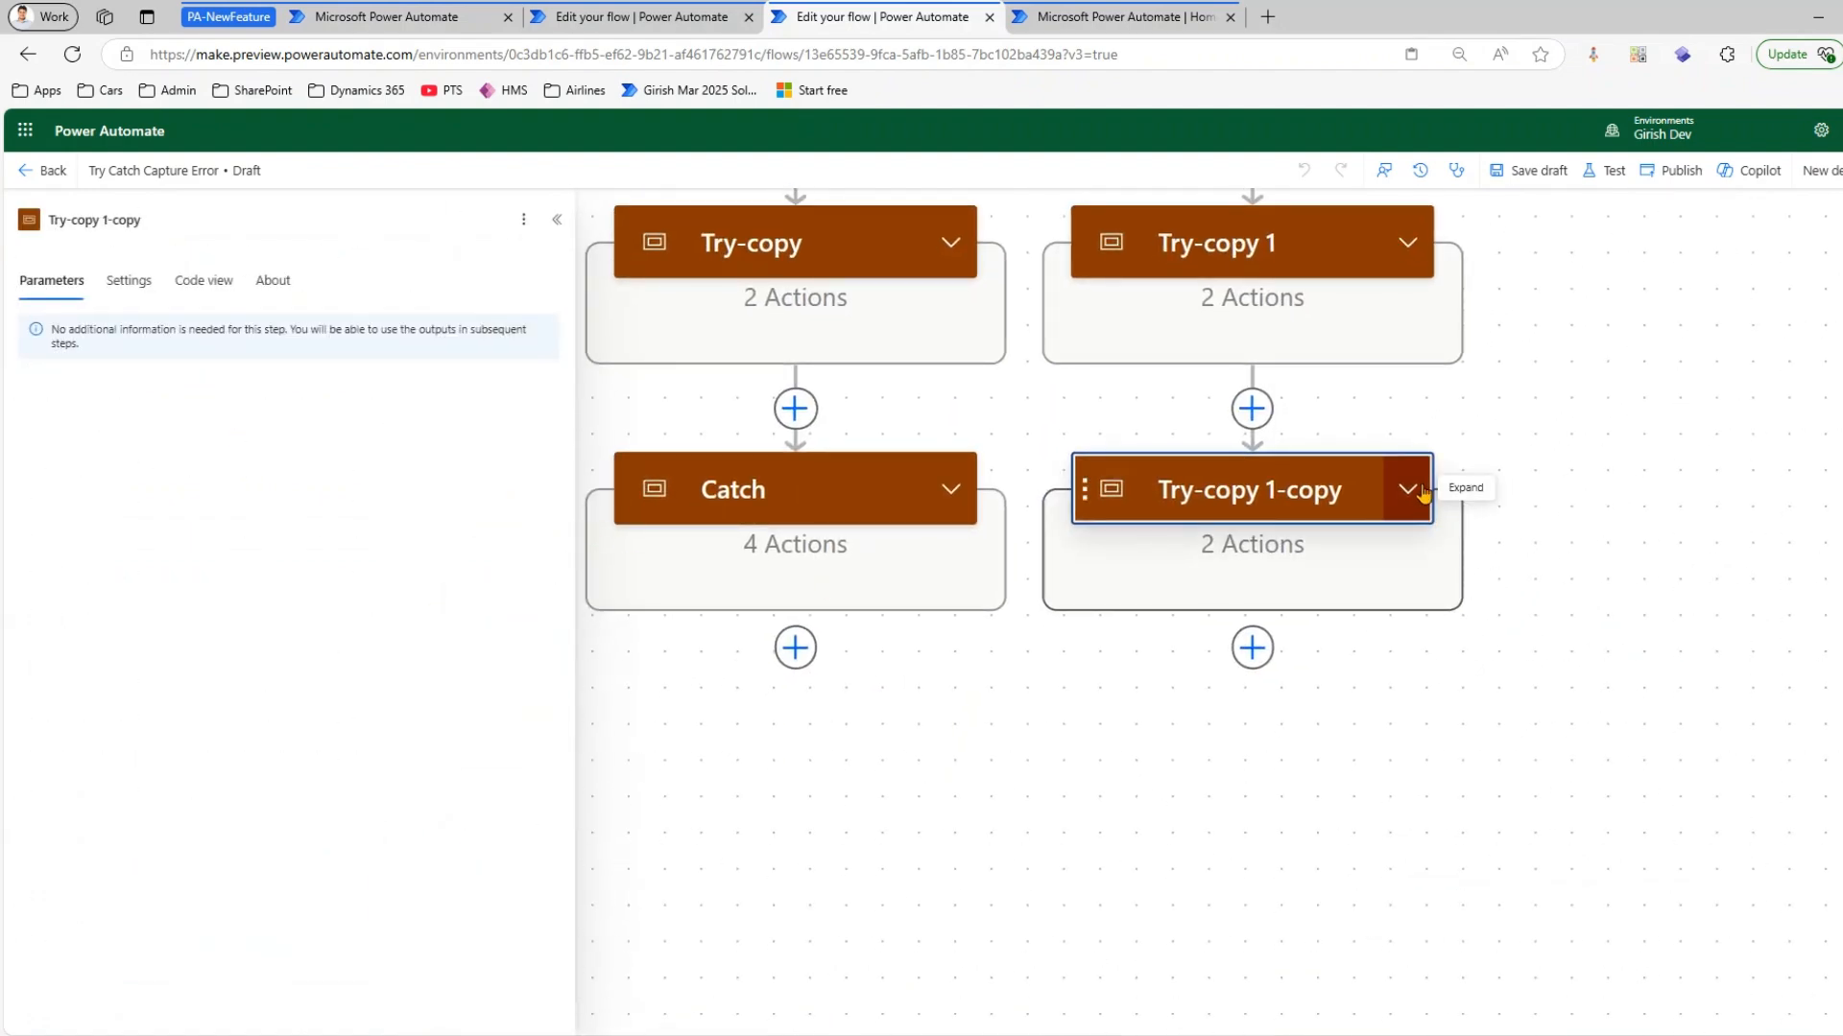
left_click(1409, 490)
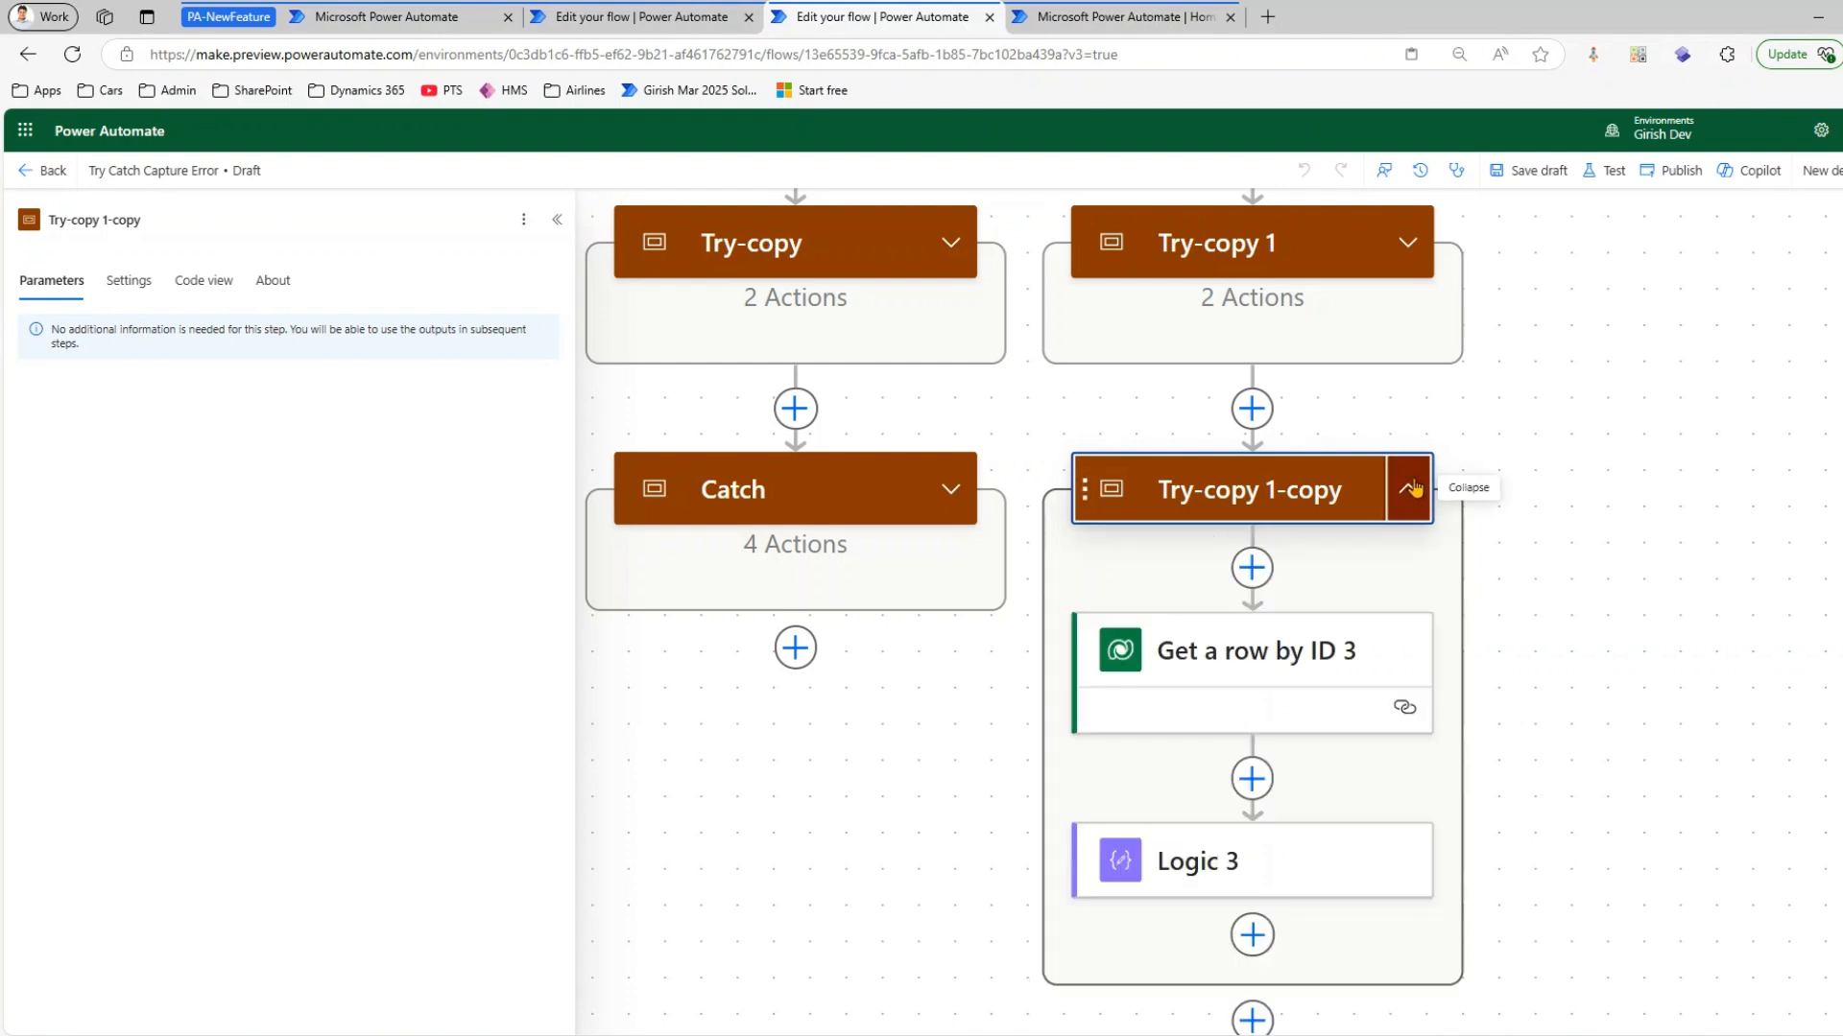
left_click(1596, 451)
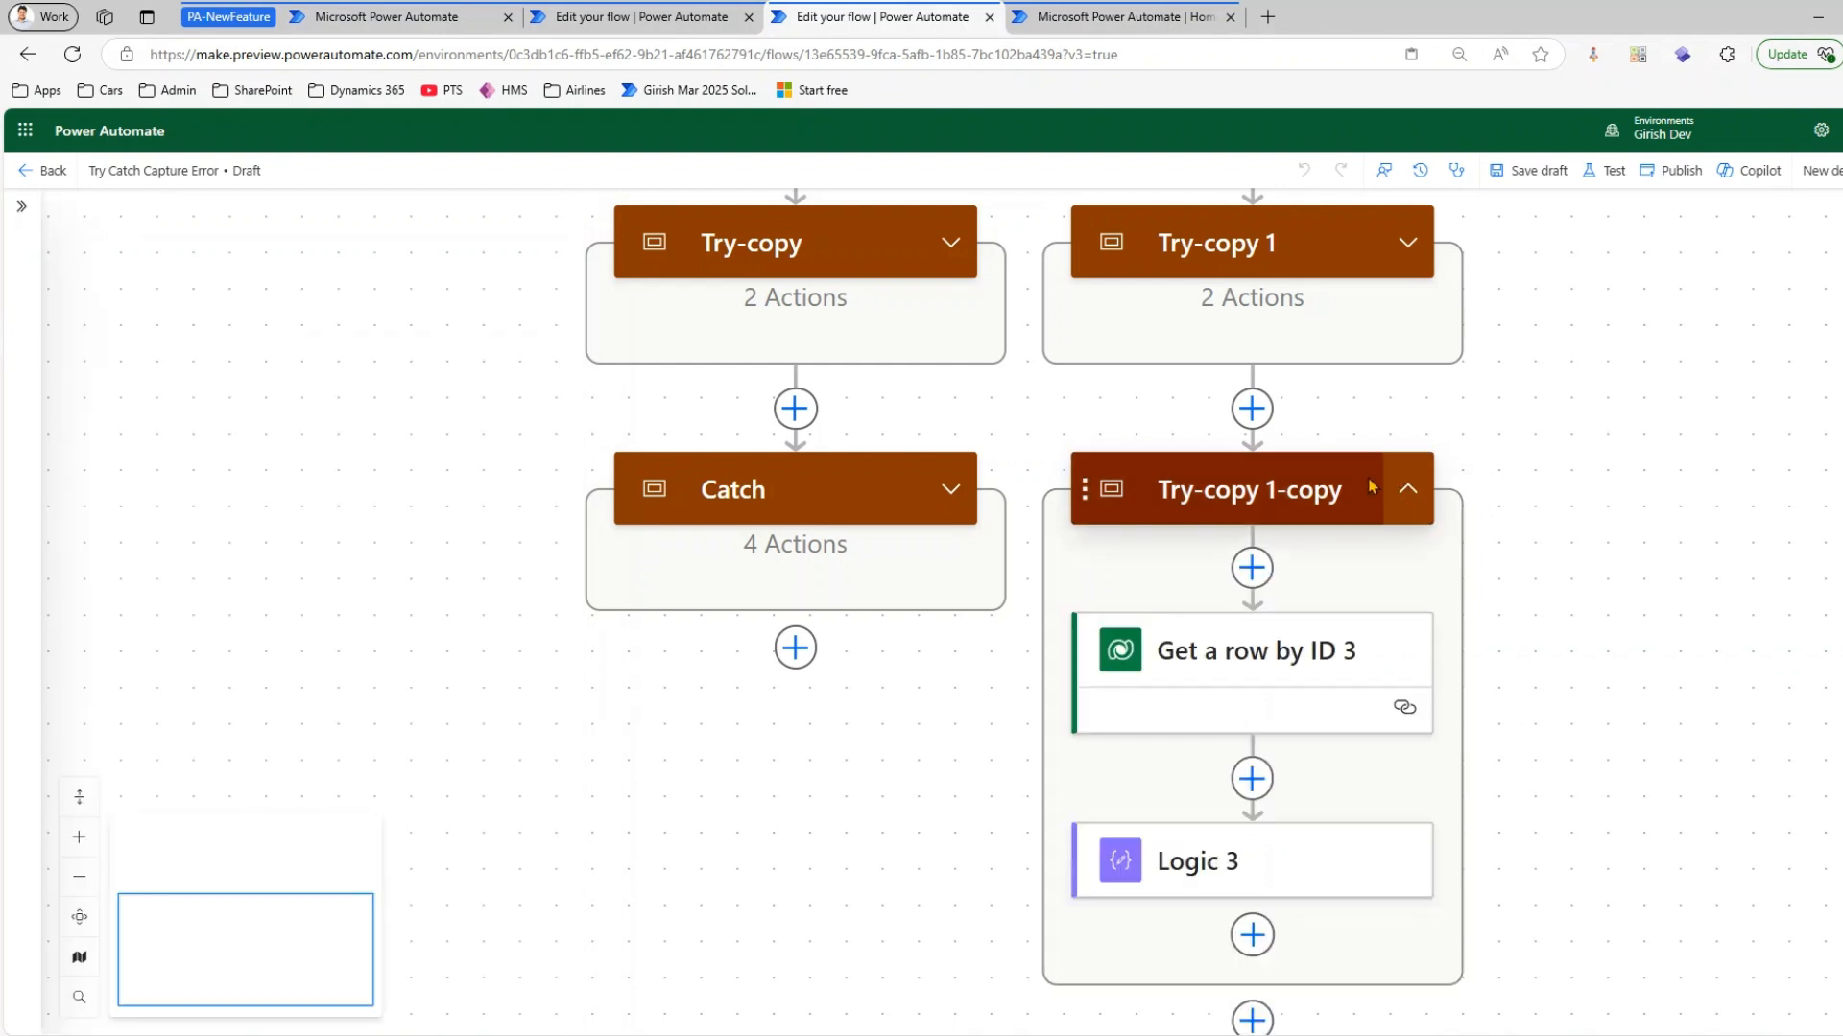
Display the Go to operation list with its search once more and close it
left_click(80, 997)
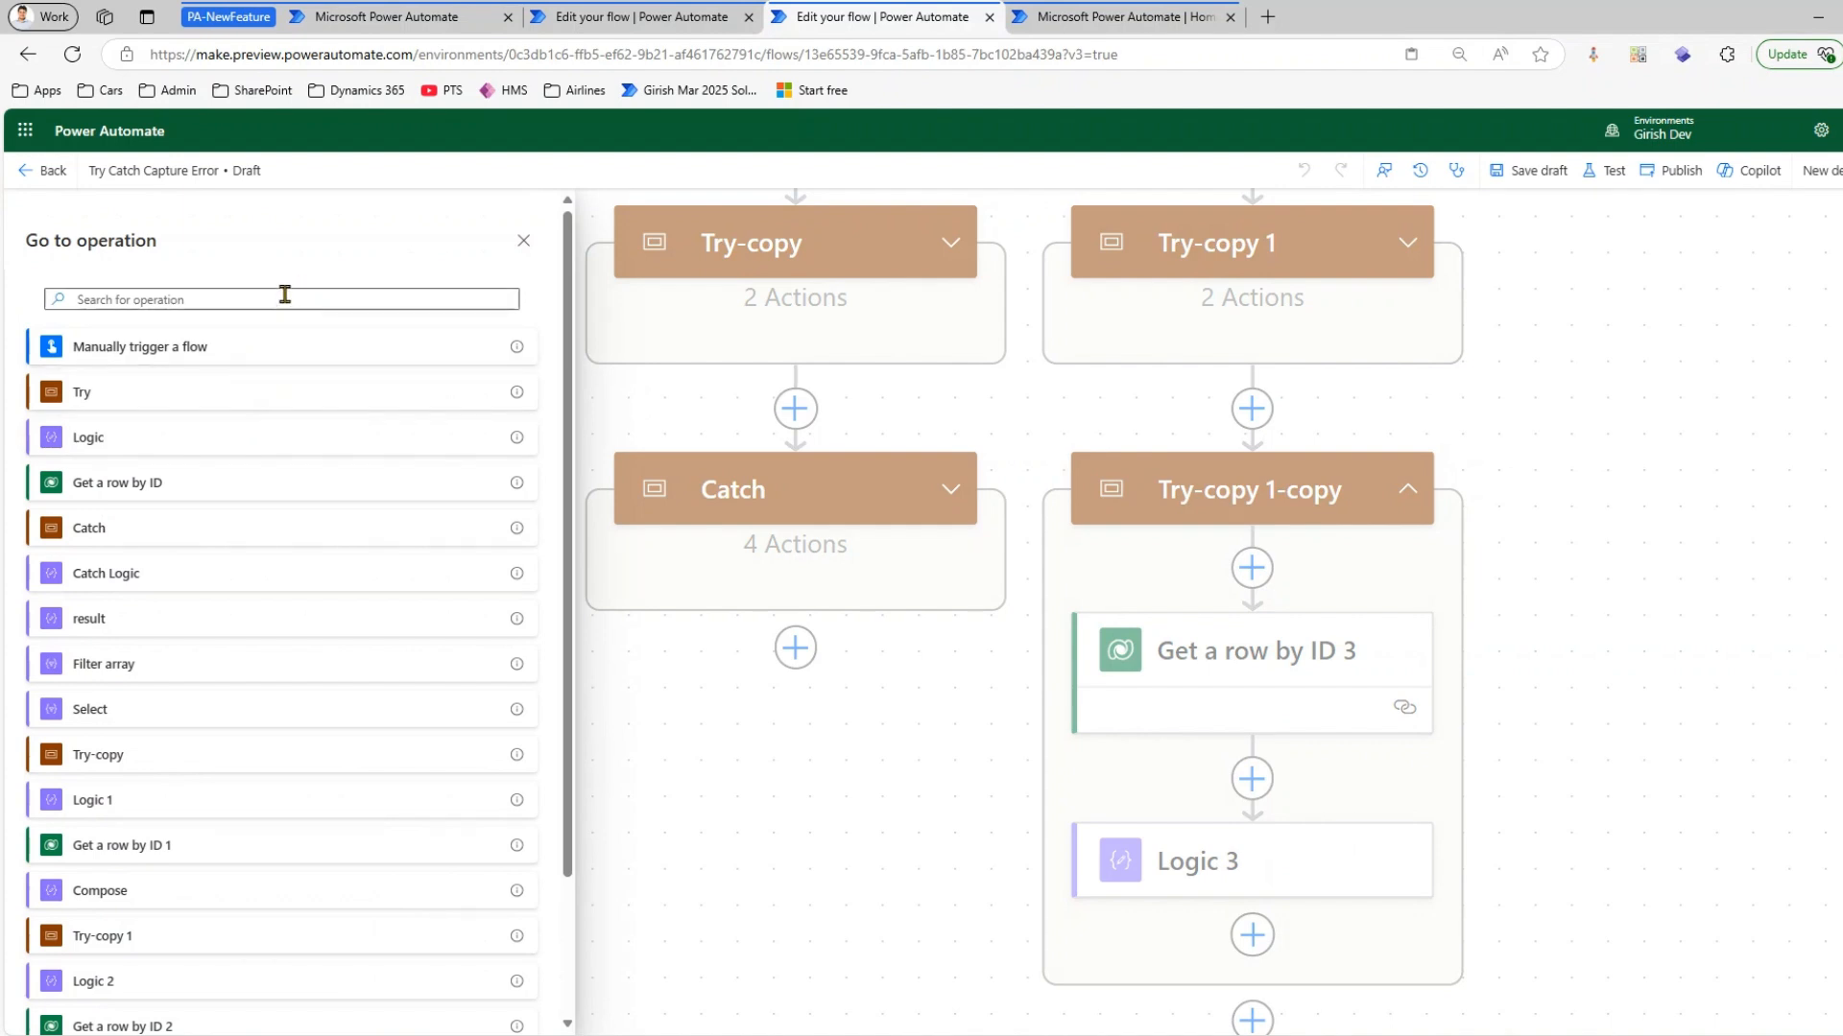
left_click(252, 301)
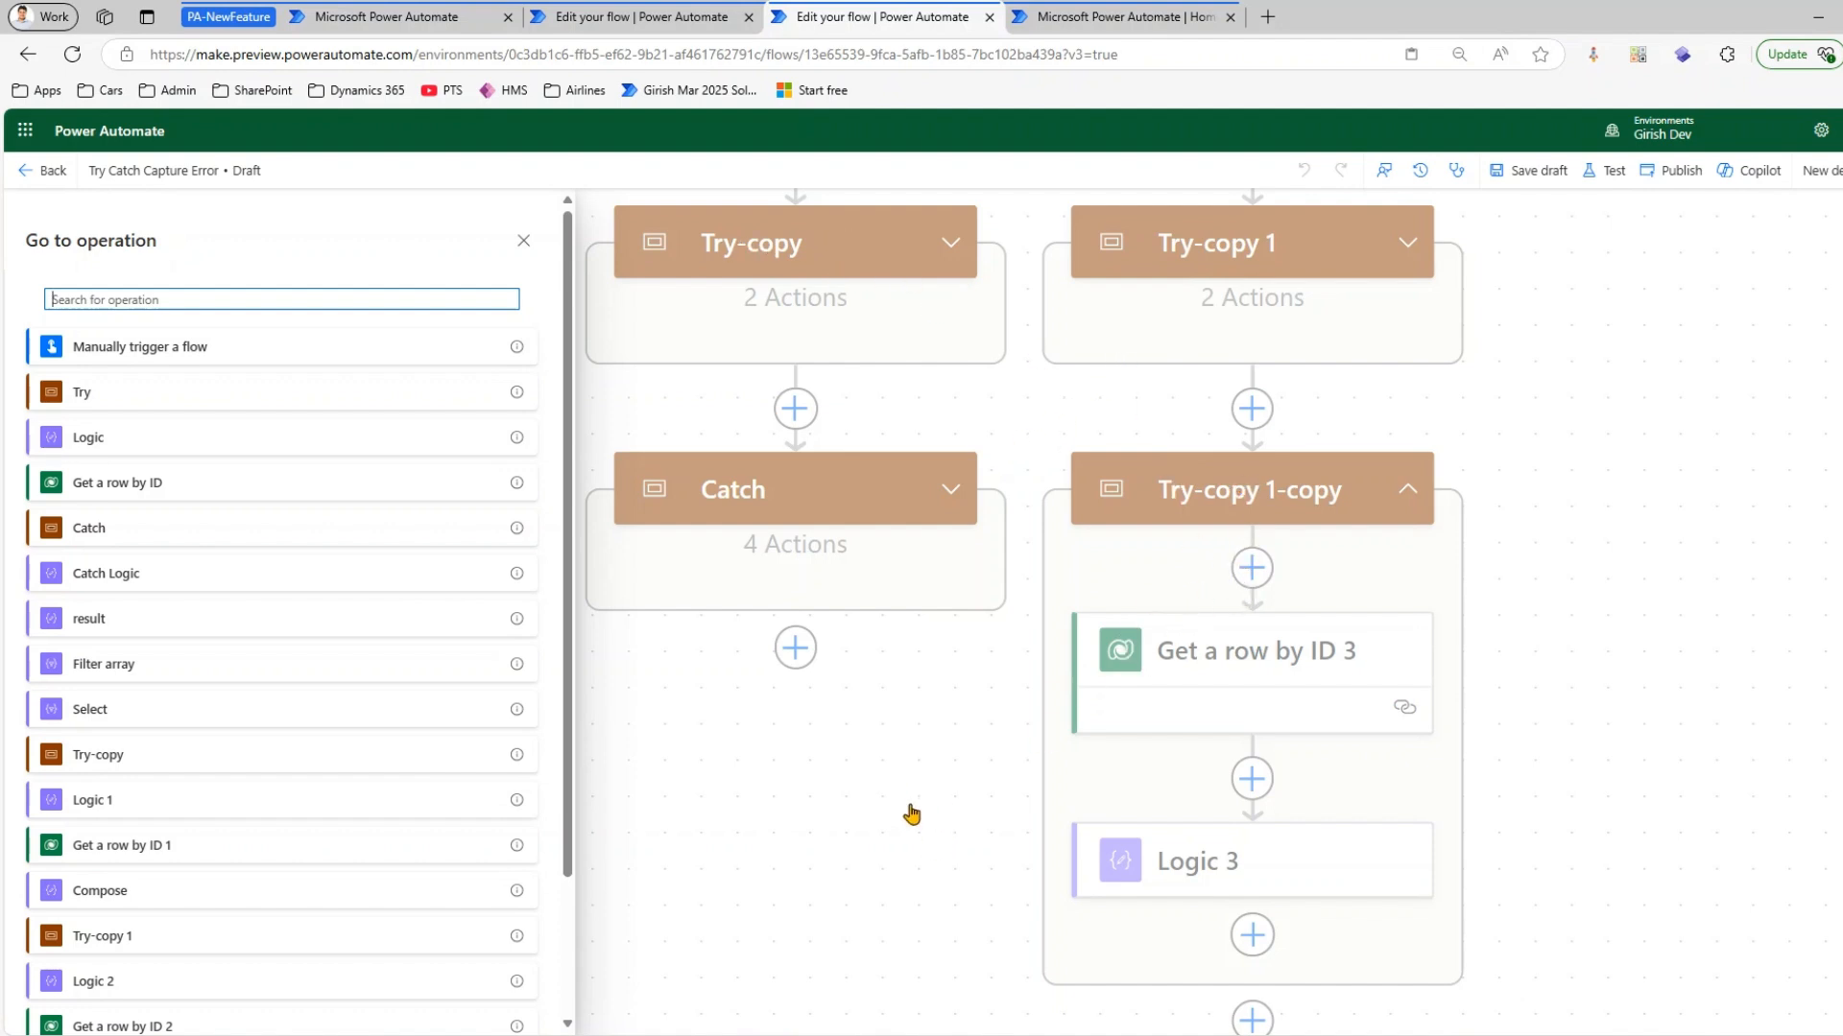
left_click(1544, 469)
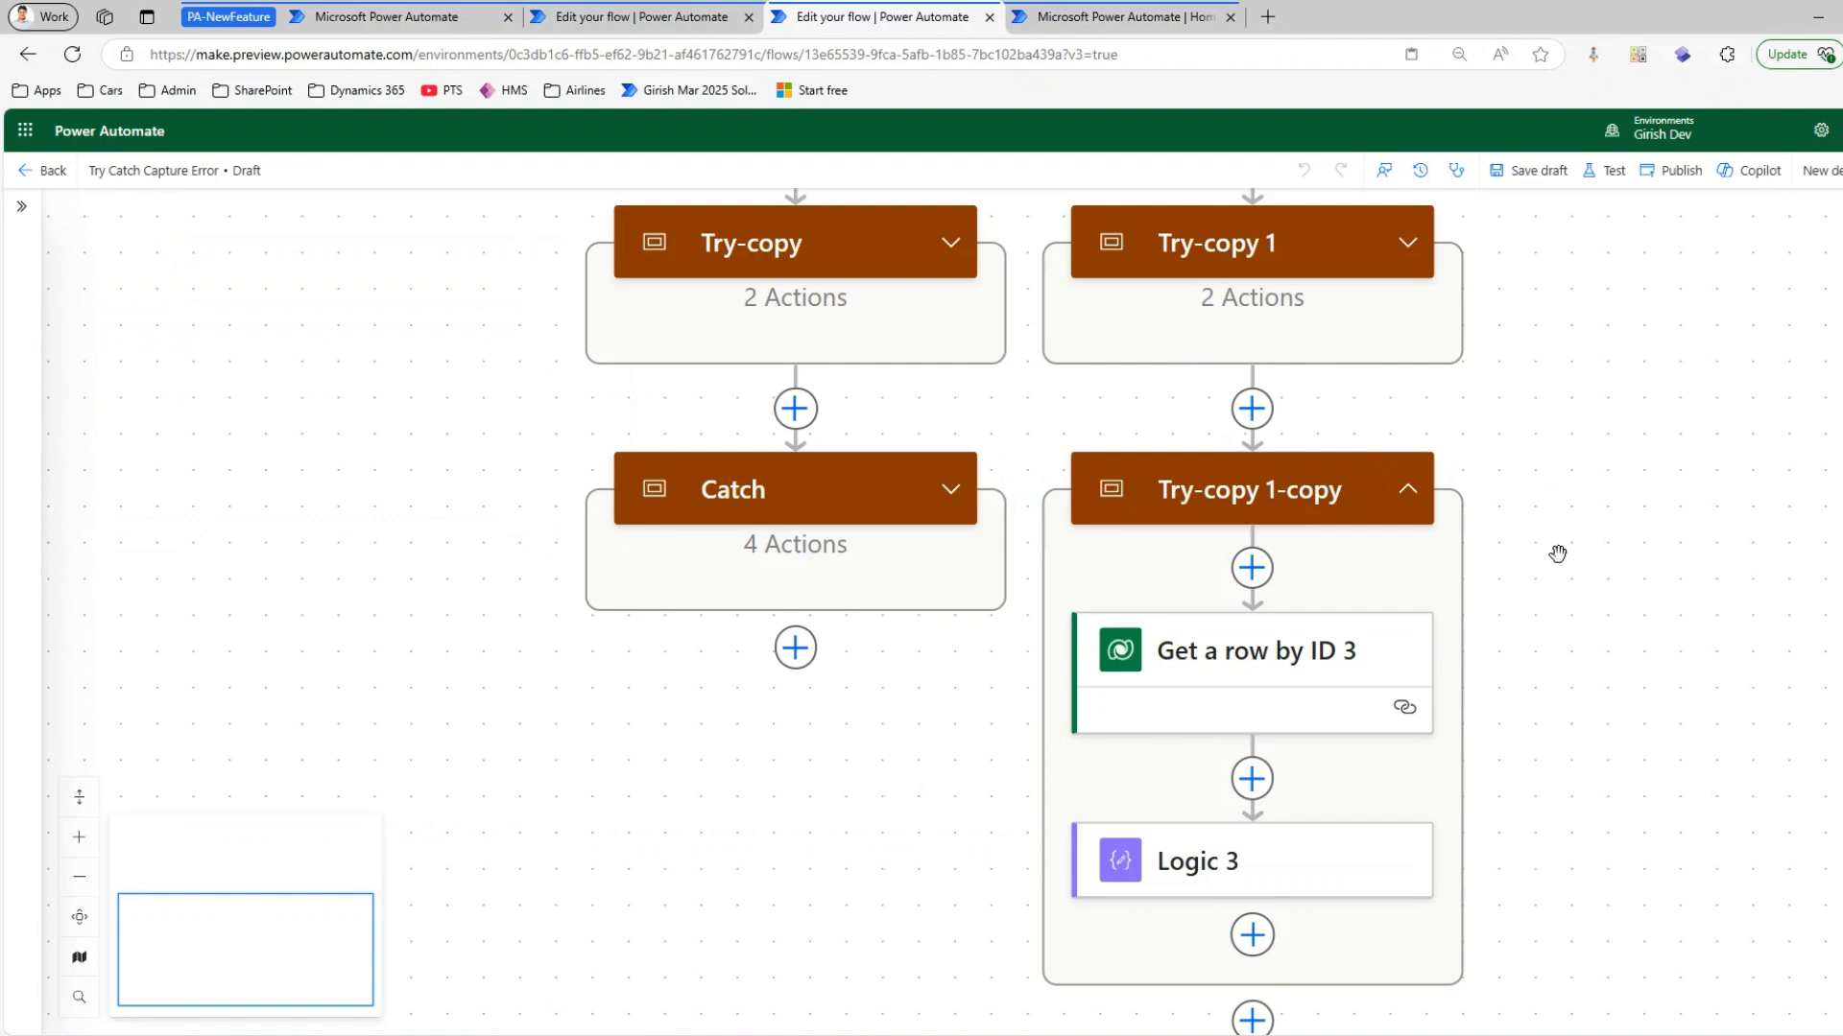
Add the Office 365 Outlook action Send an email (V2) directly after the manual trigger and try to sign in for its connection
scroll(1558, 554, "up", 5)
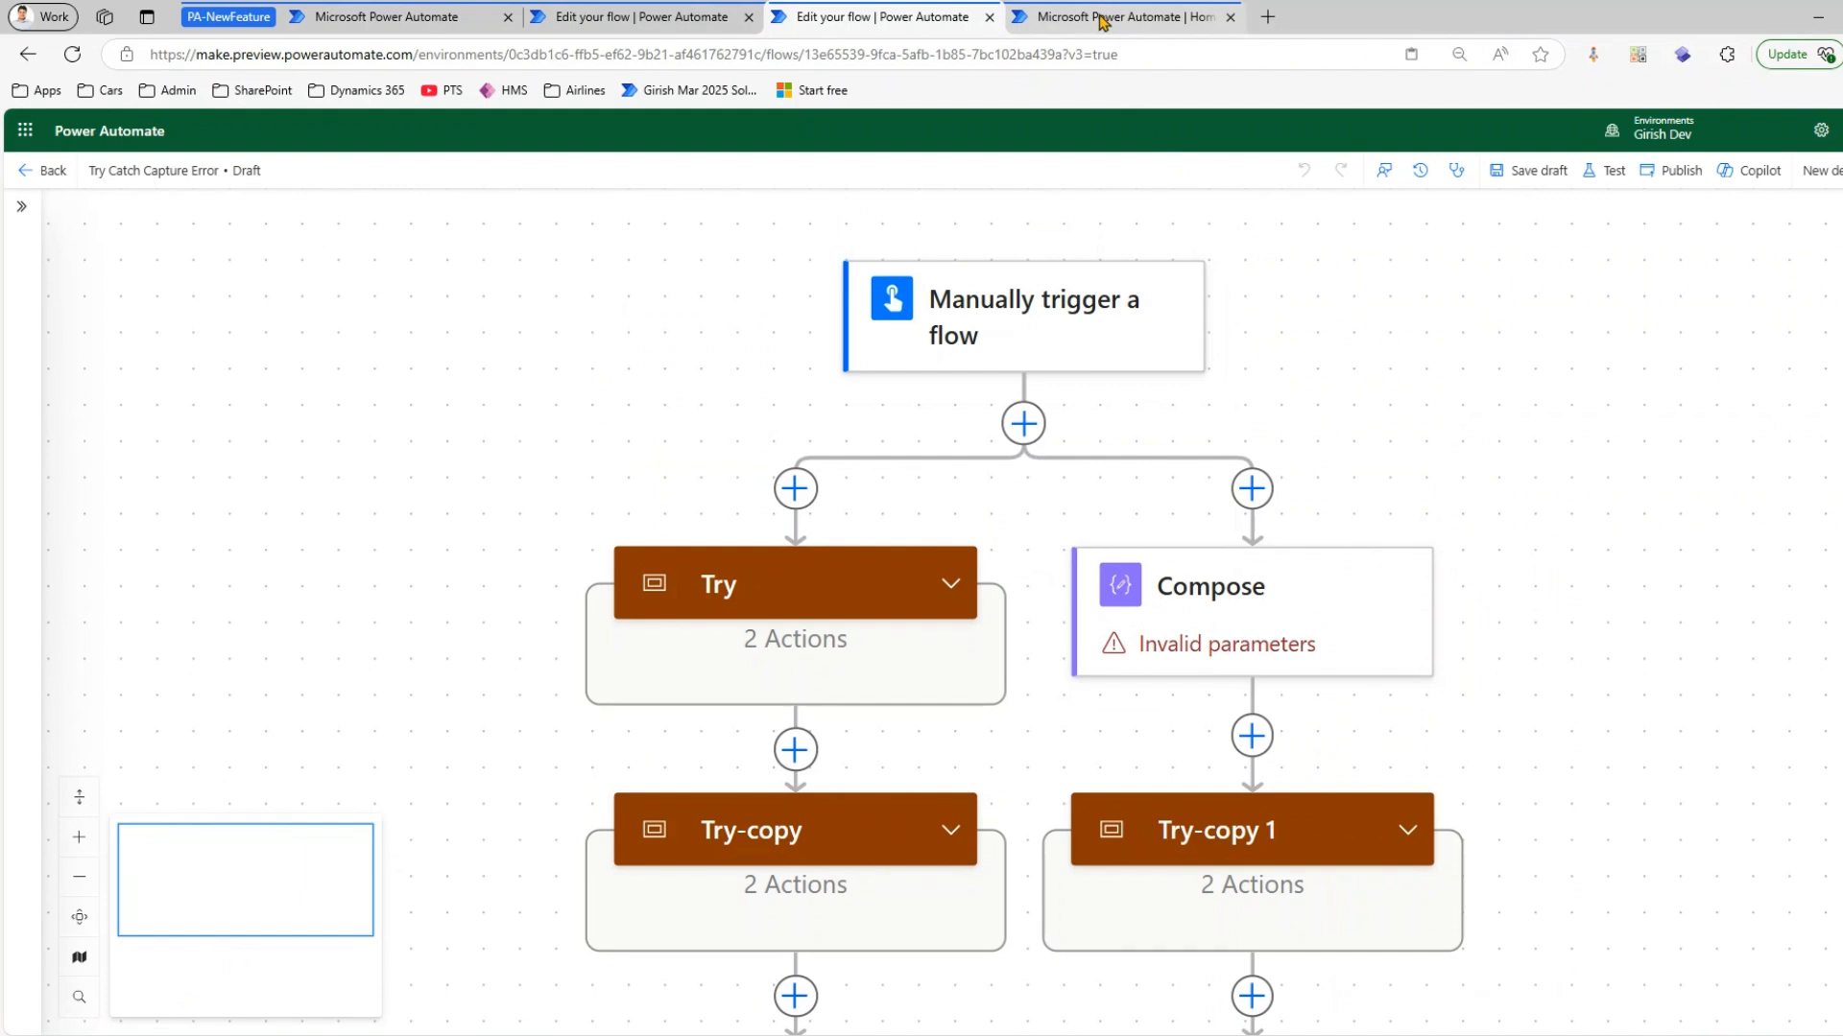
left_click(1023, 423)
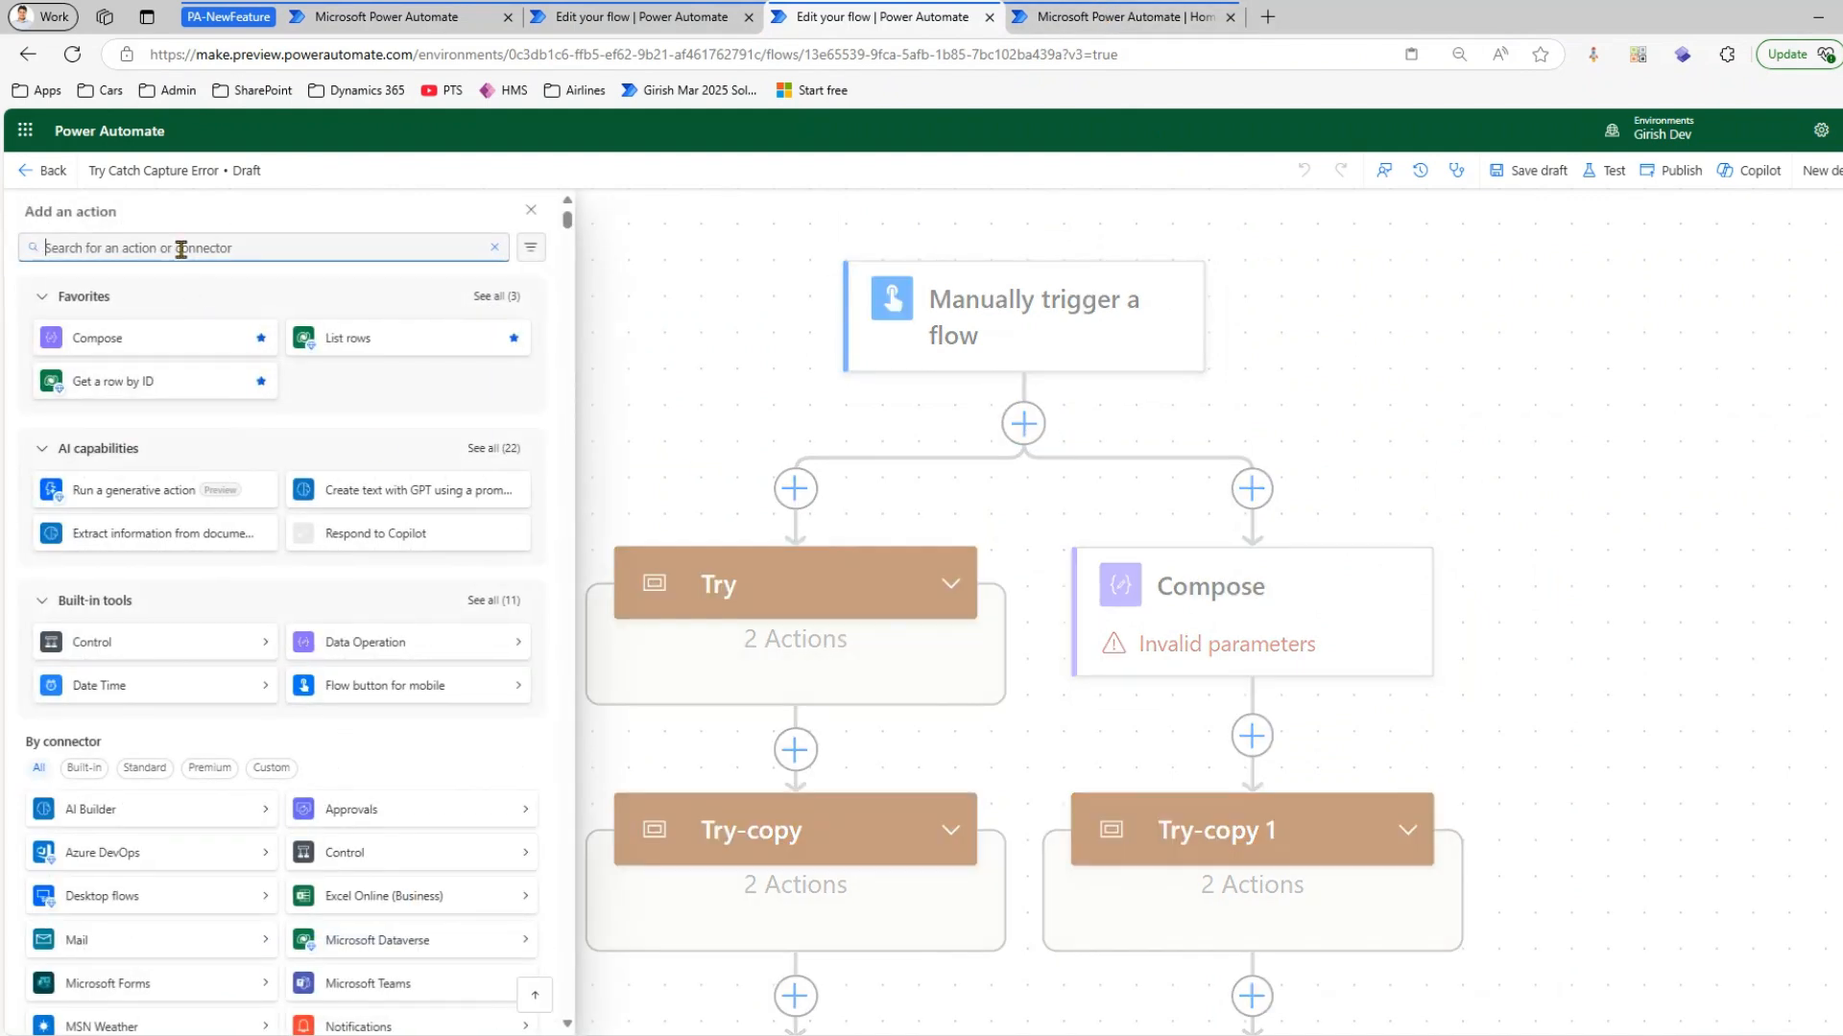
type("outloo")
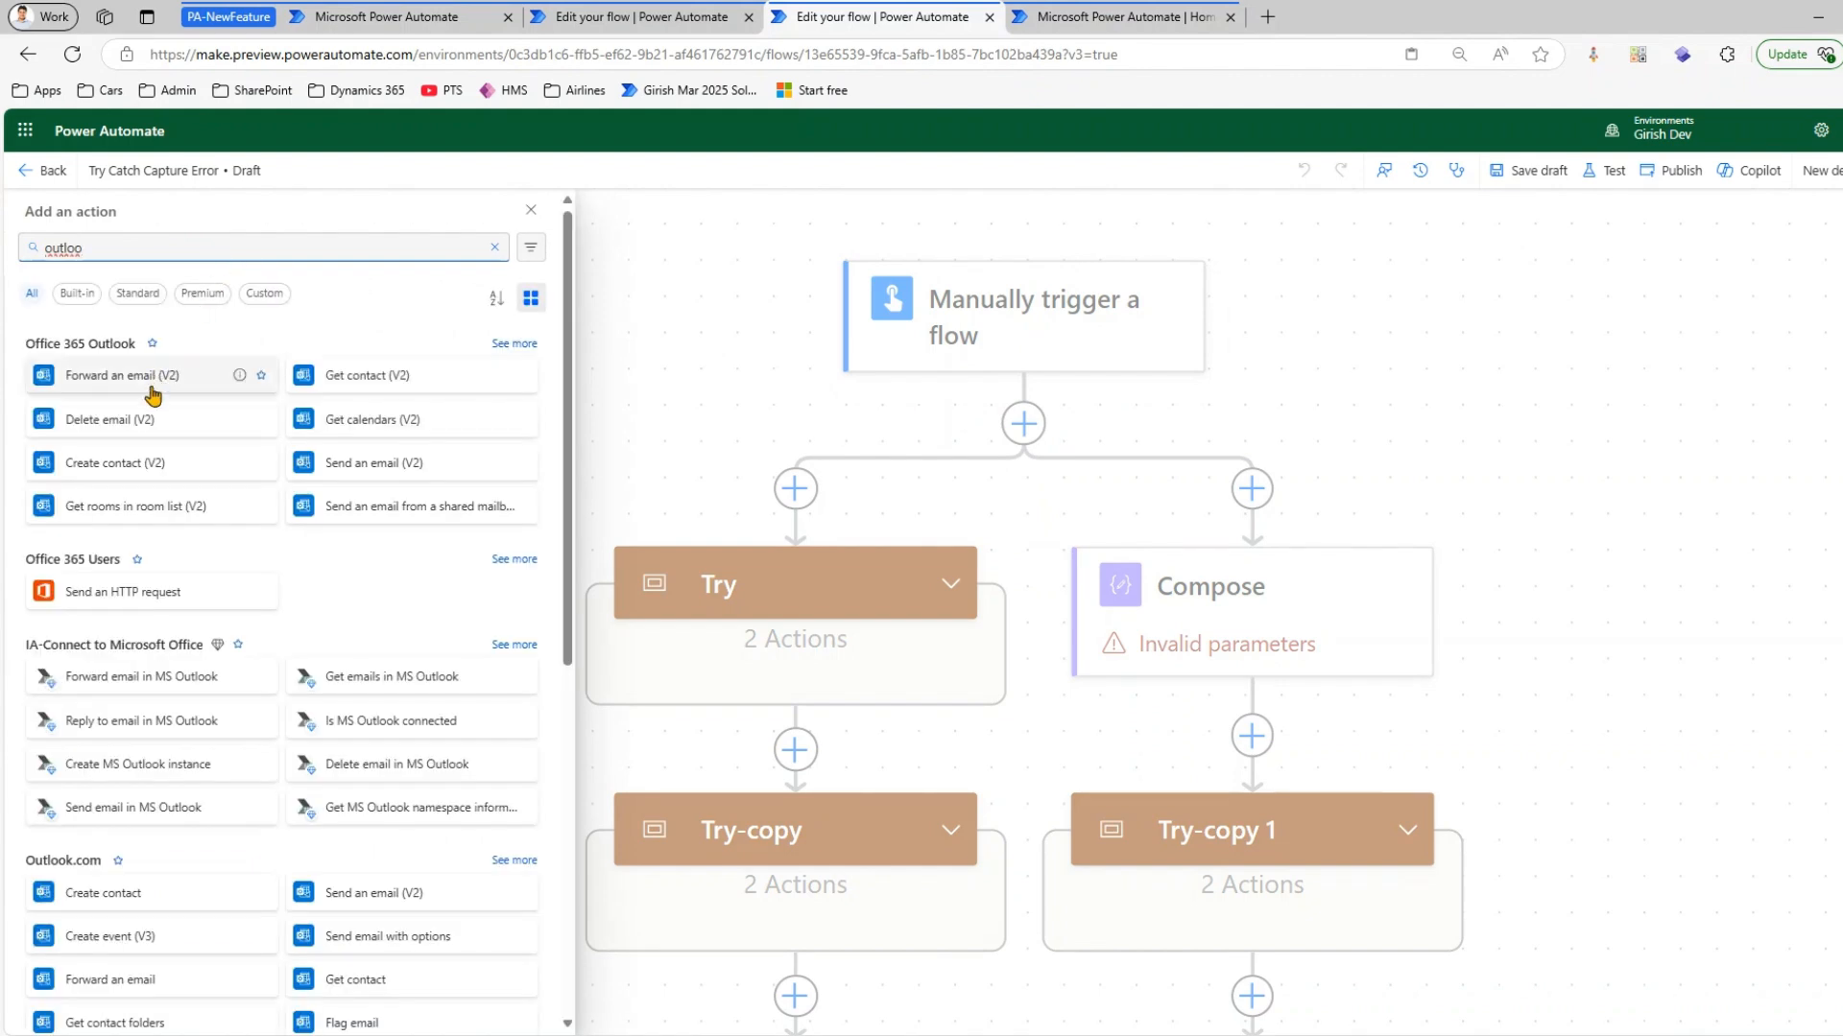
left_click(374, 462)
left_click(288, 443)
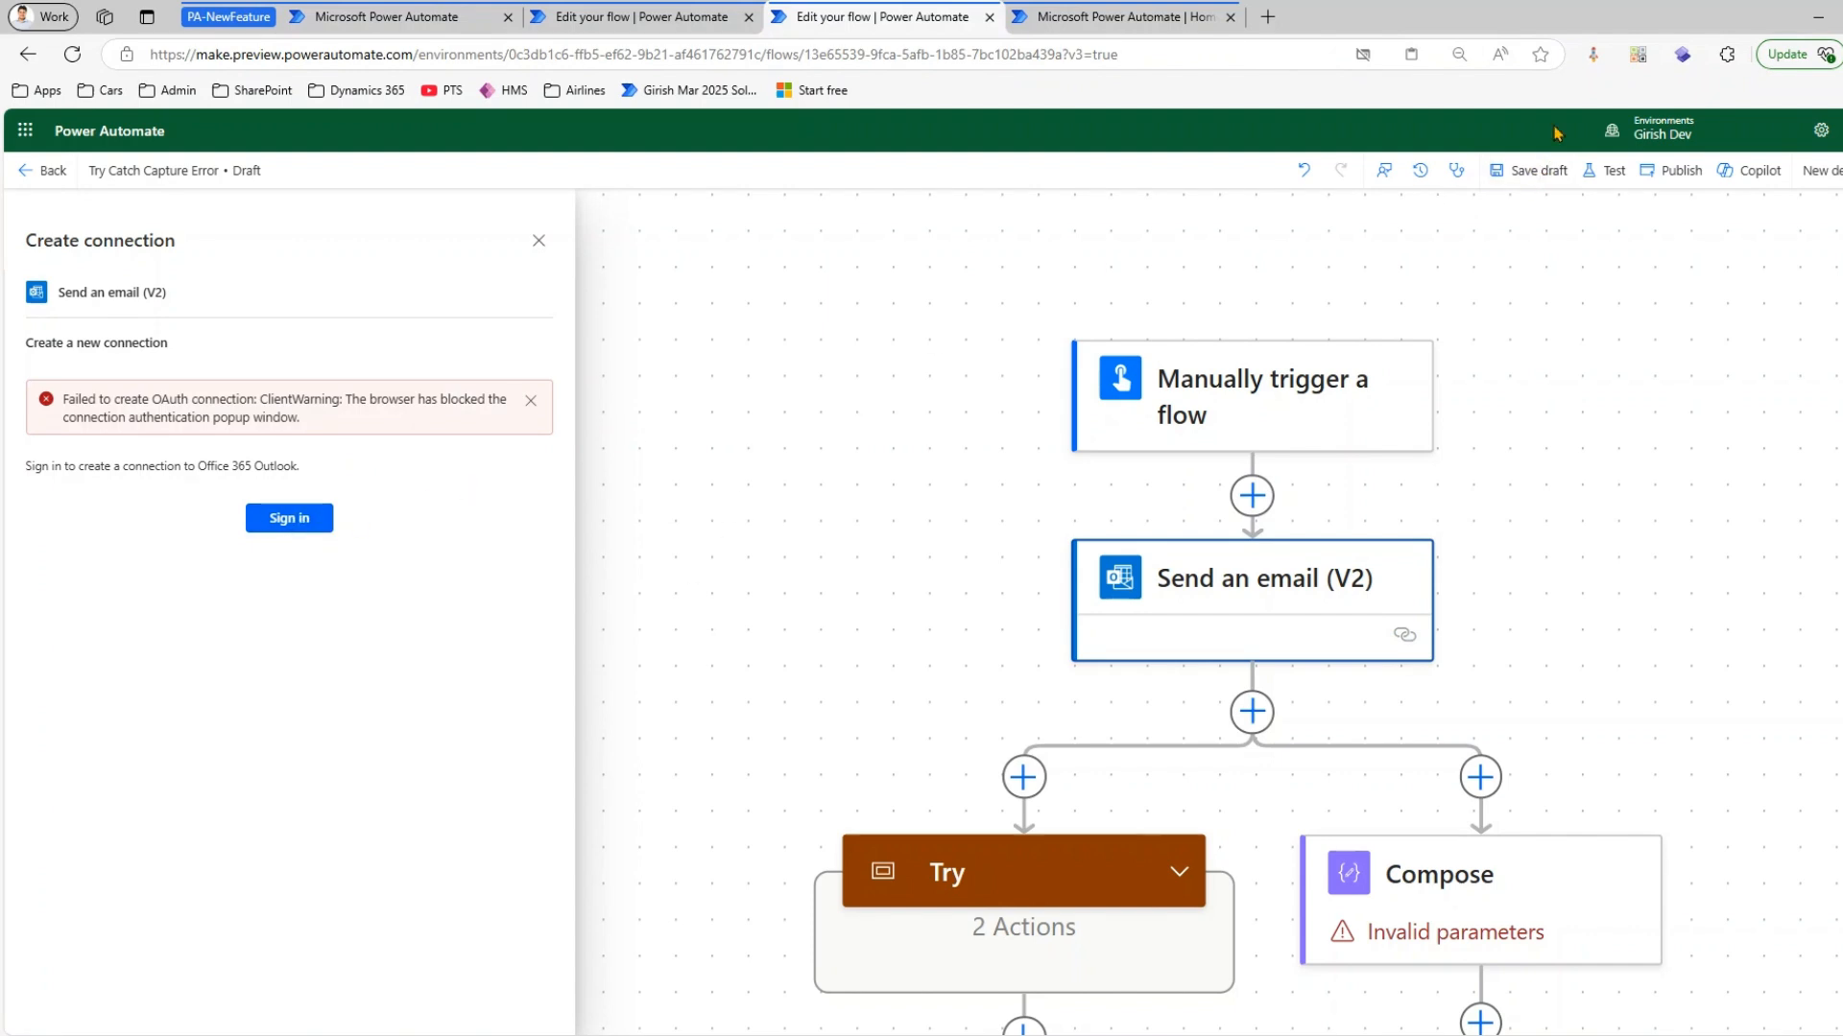
In the Test AI flow, insert the Office 365 Outlook action Send an email (V2) between the trigger and Perform an unbound action
left_click(660, 17)
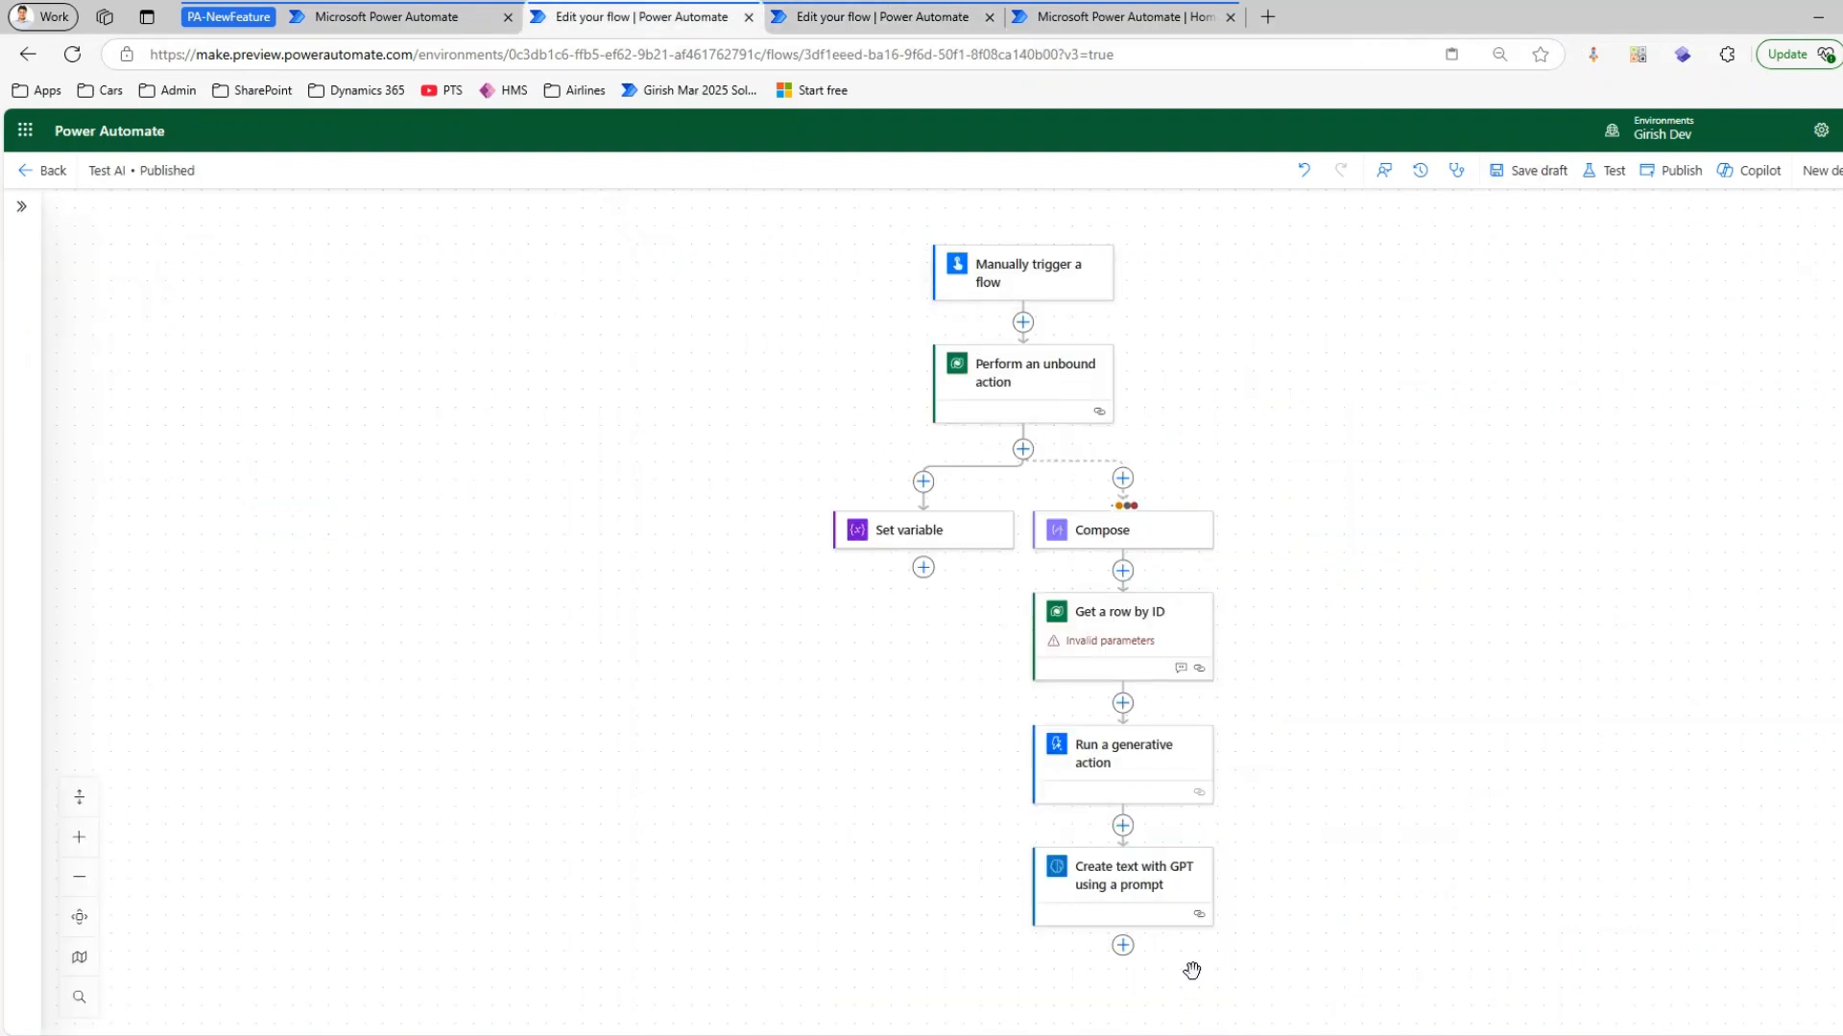
left_click(1089, 17)
left_click(637, 18)
left_click(1022, 323)
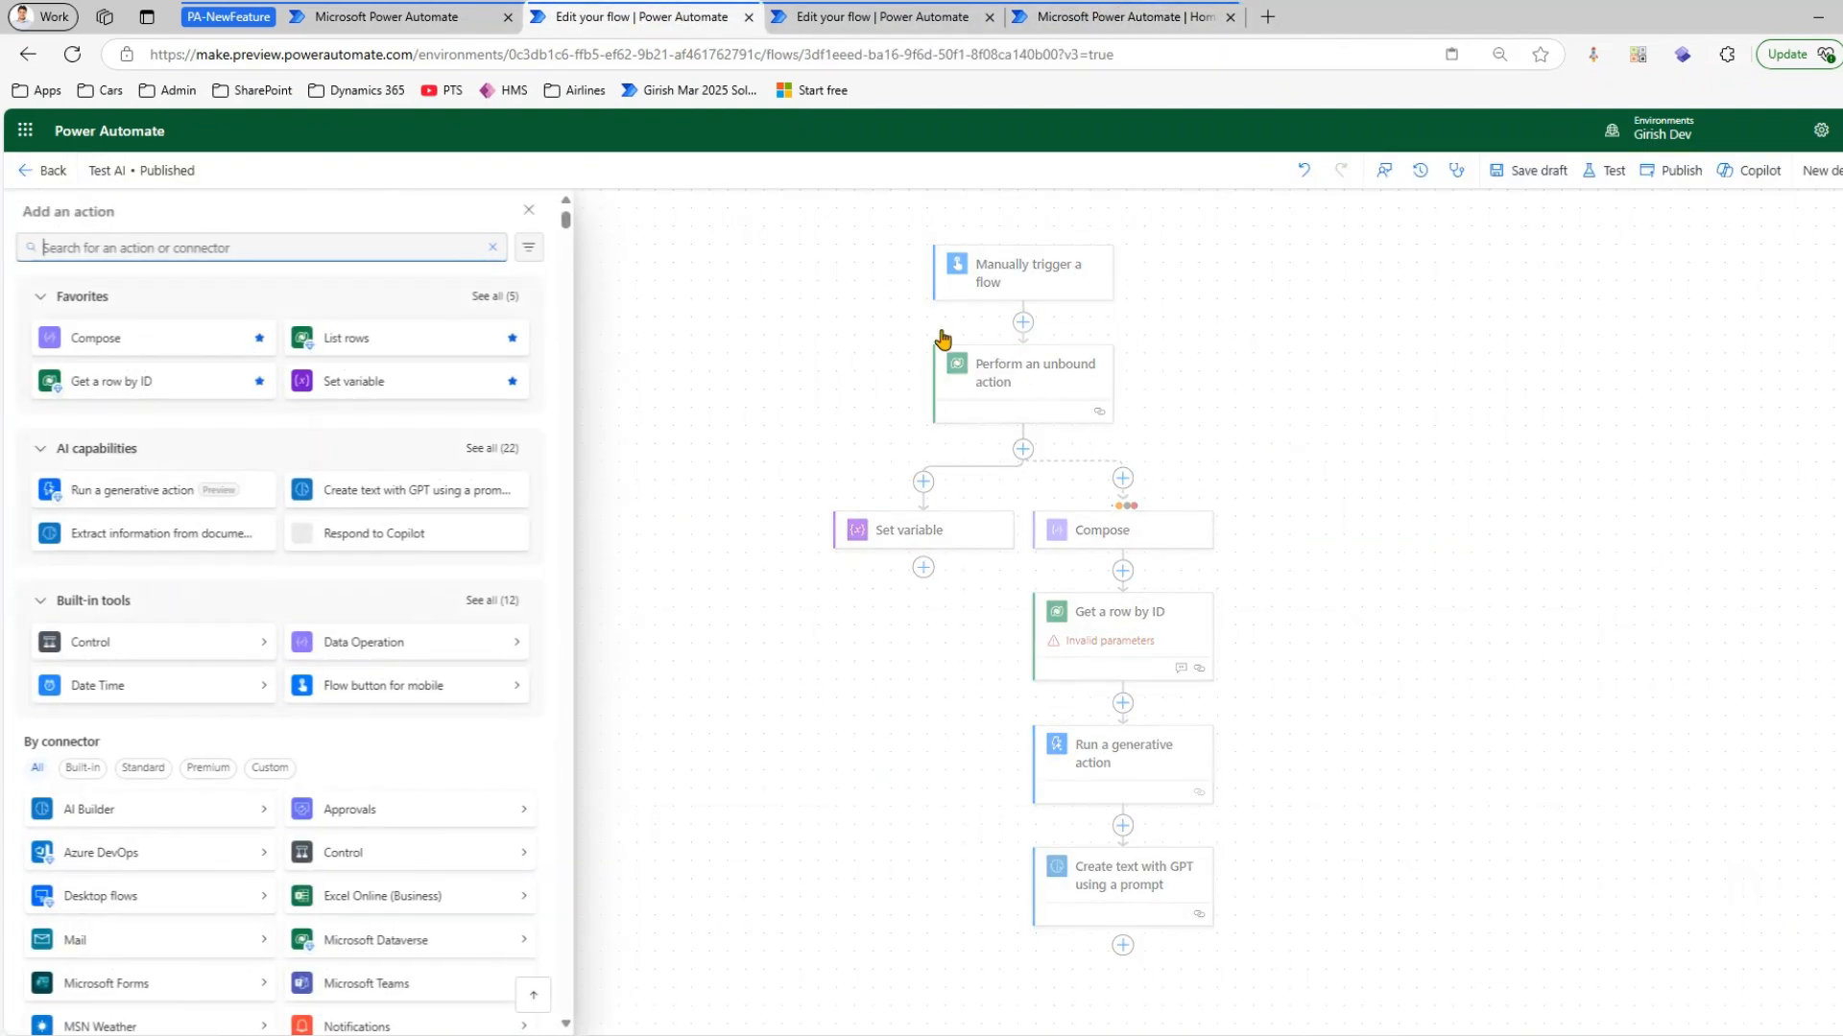
type("outloo")
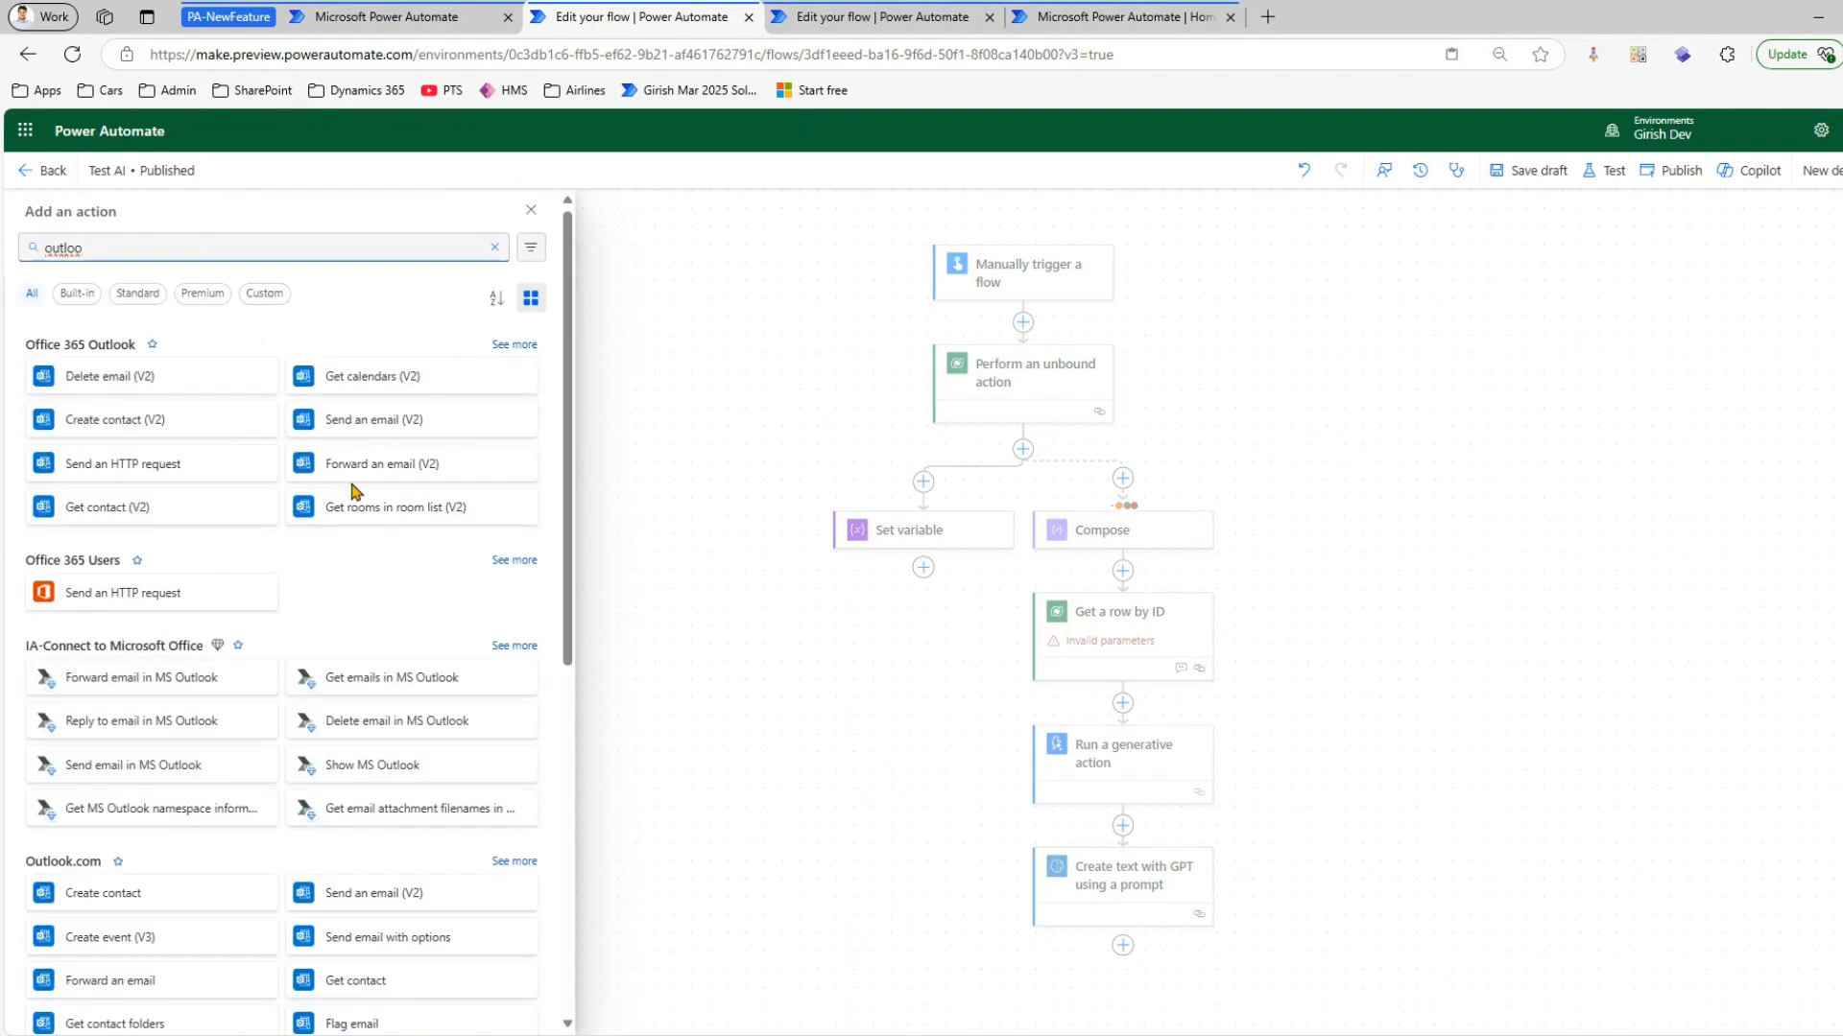
left_click(363, 425)
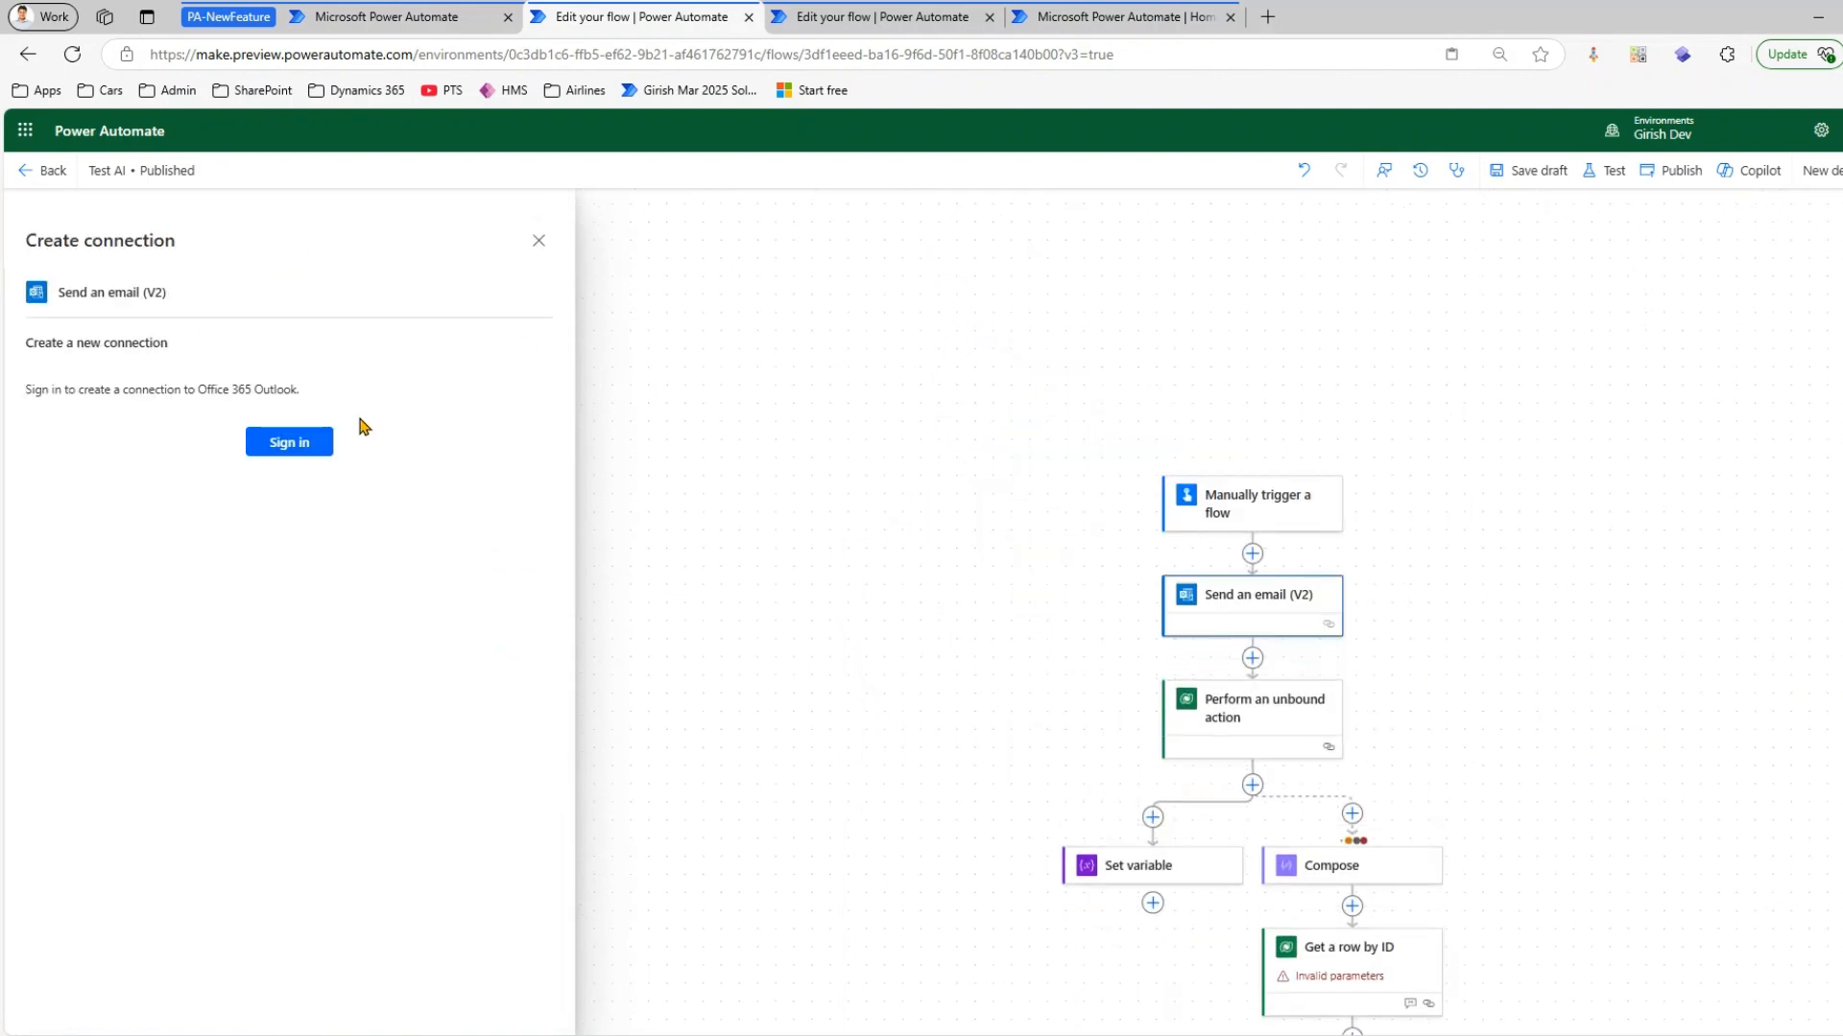
Keep clipboard access allowed for the site and create the Office 365 Outlook connection by signing in with an account
left_click(1451, 56)
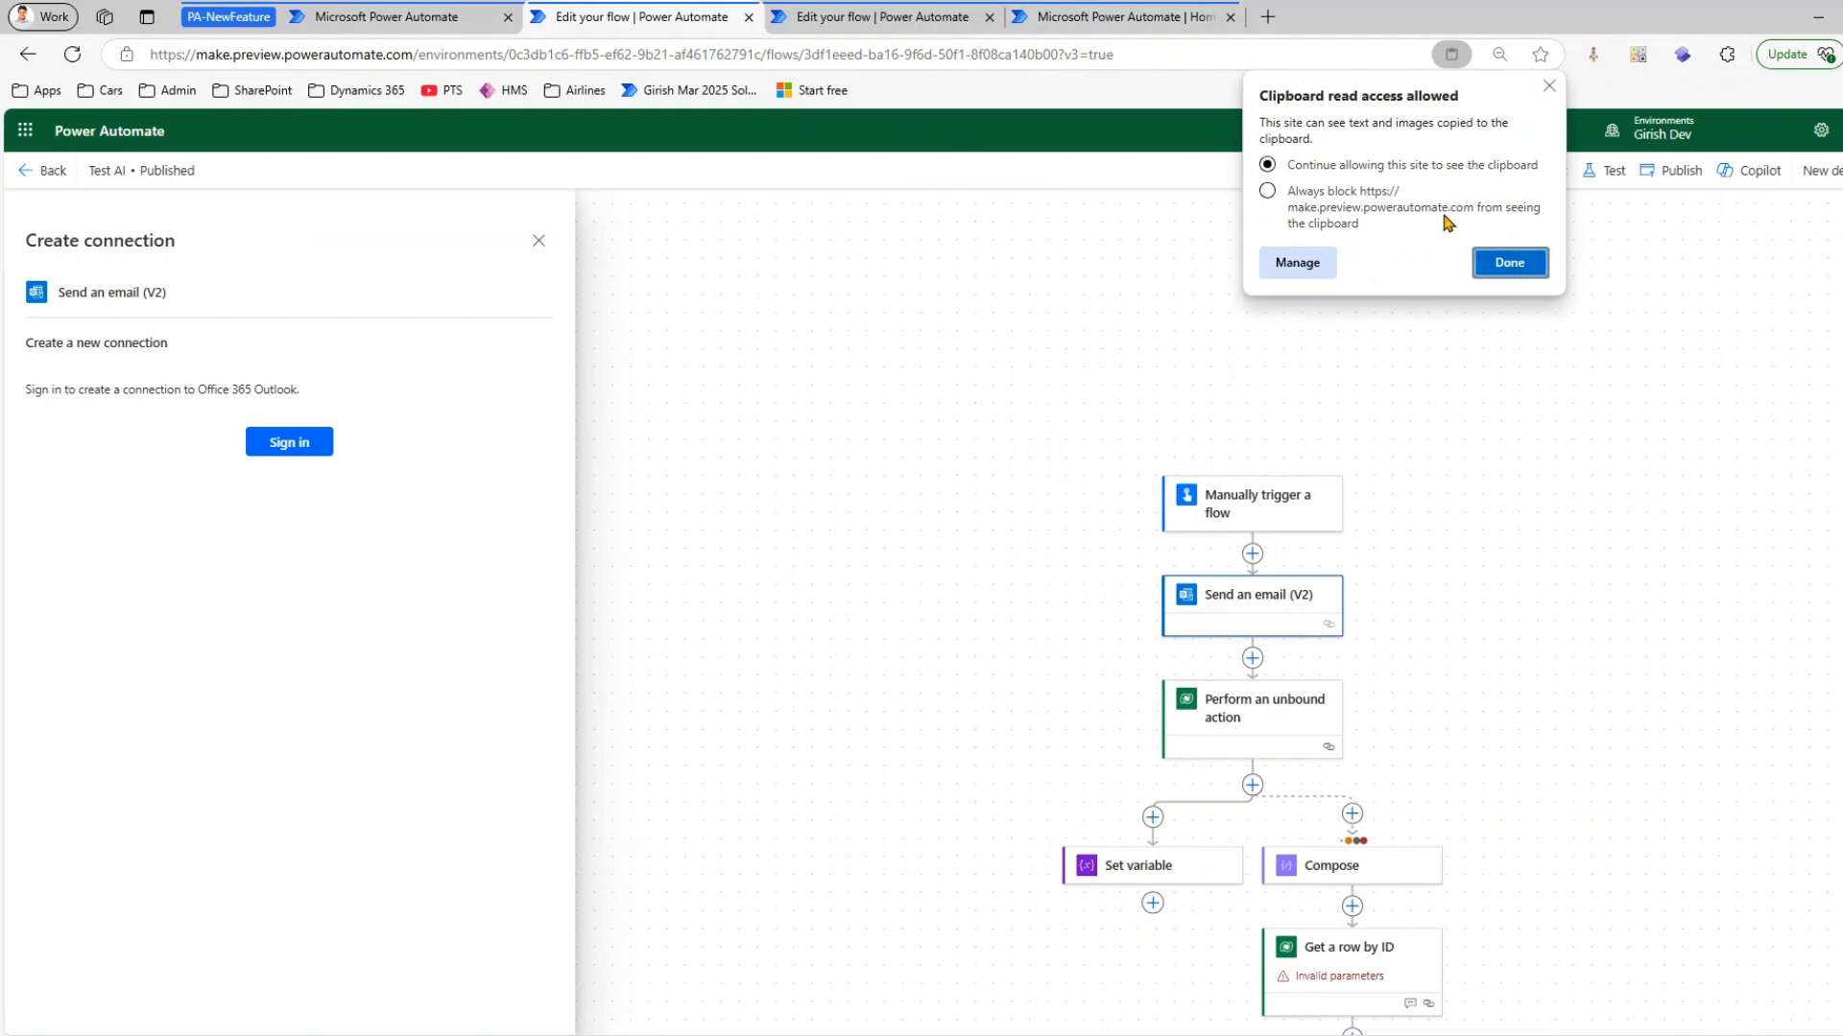
left_click(1508, 263)
left_click(299, 447)
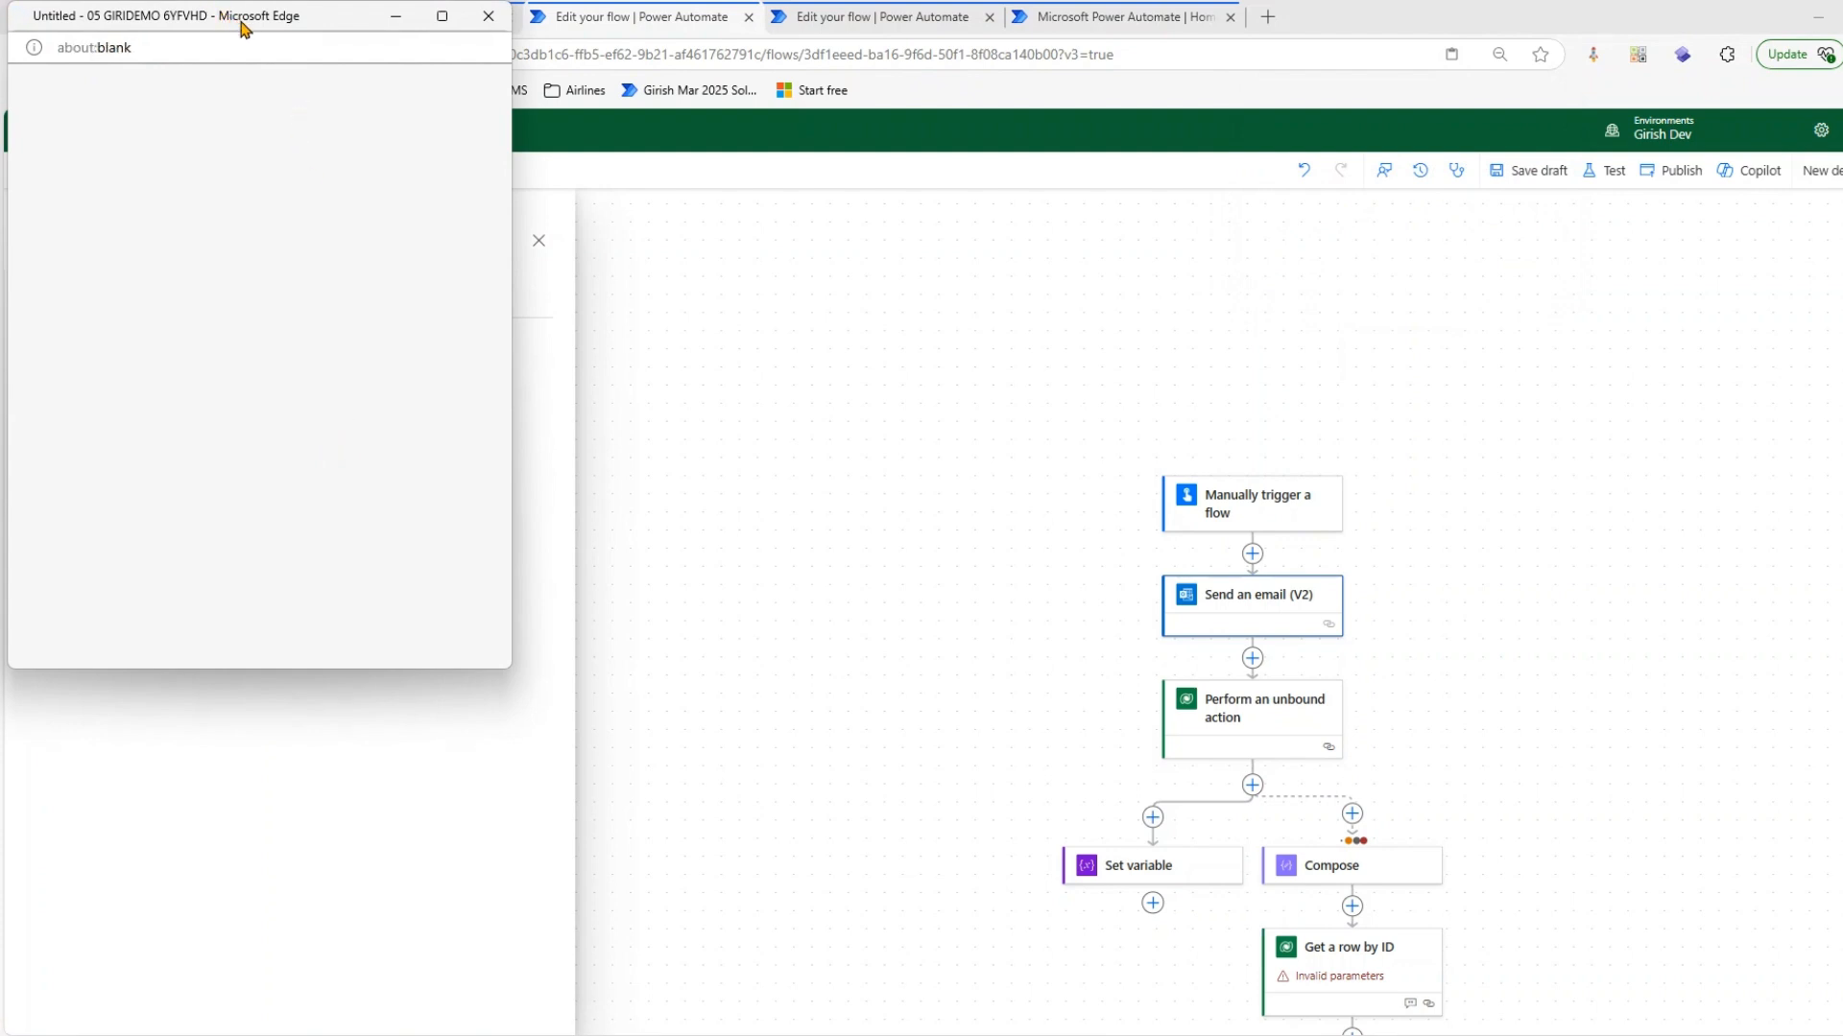
left_click(242, 317)
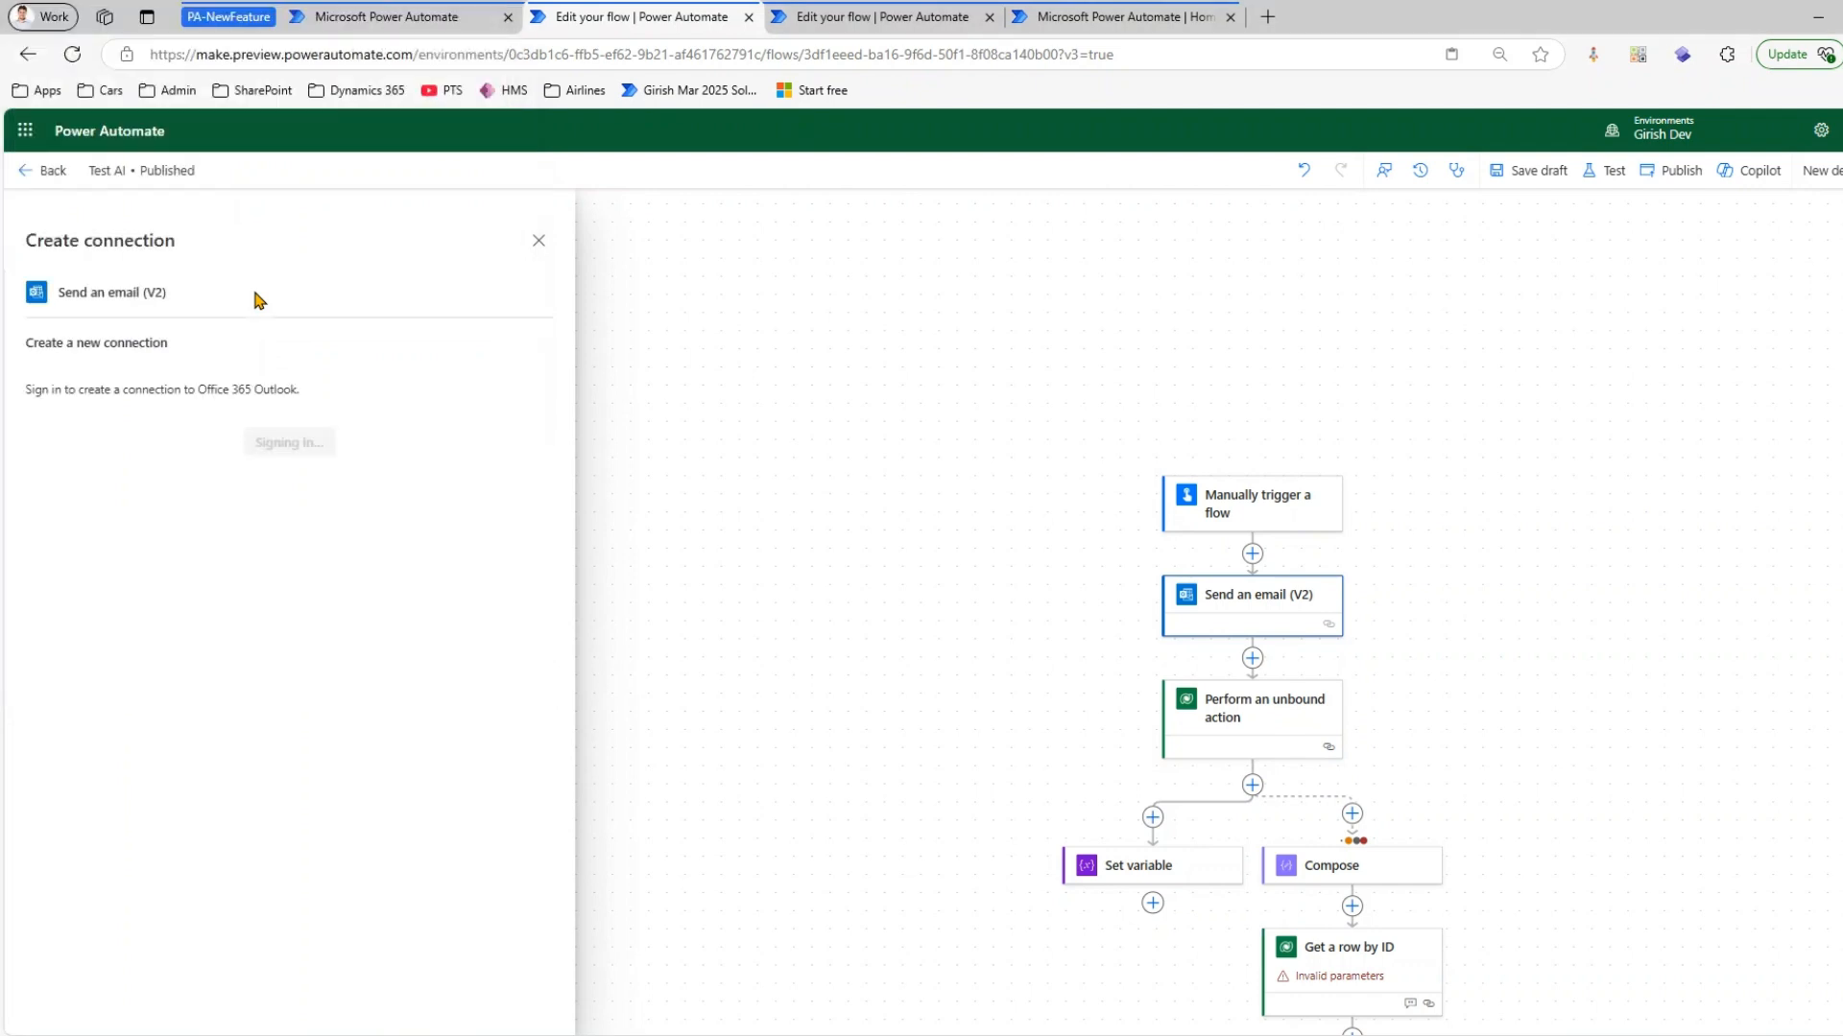
Look up a person by name as the recipient of the Send an email (V2) action and close the action's settings
left_click(178, 354)
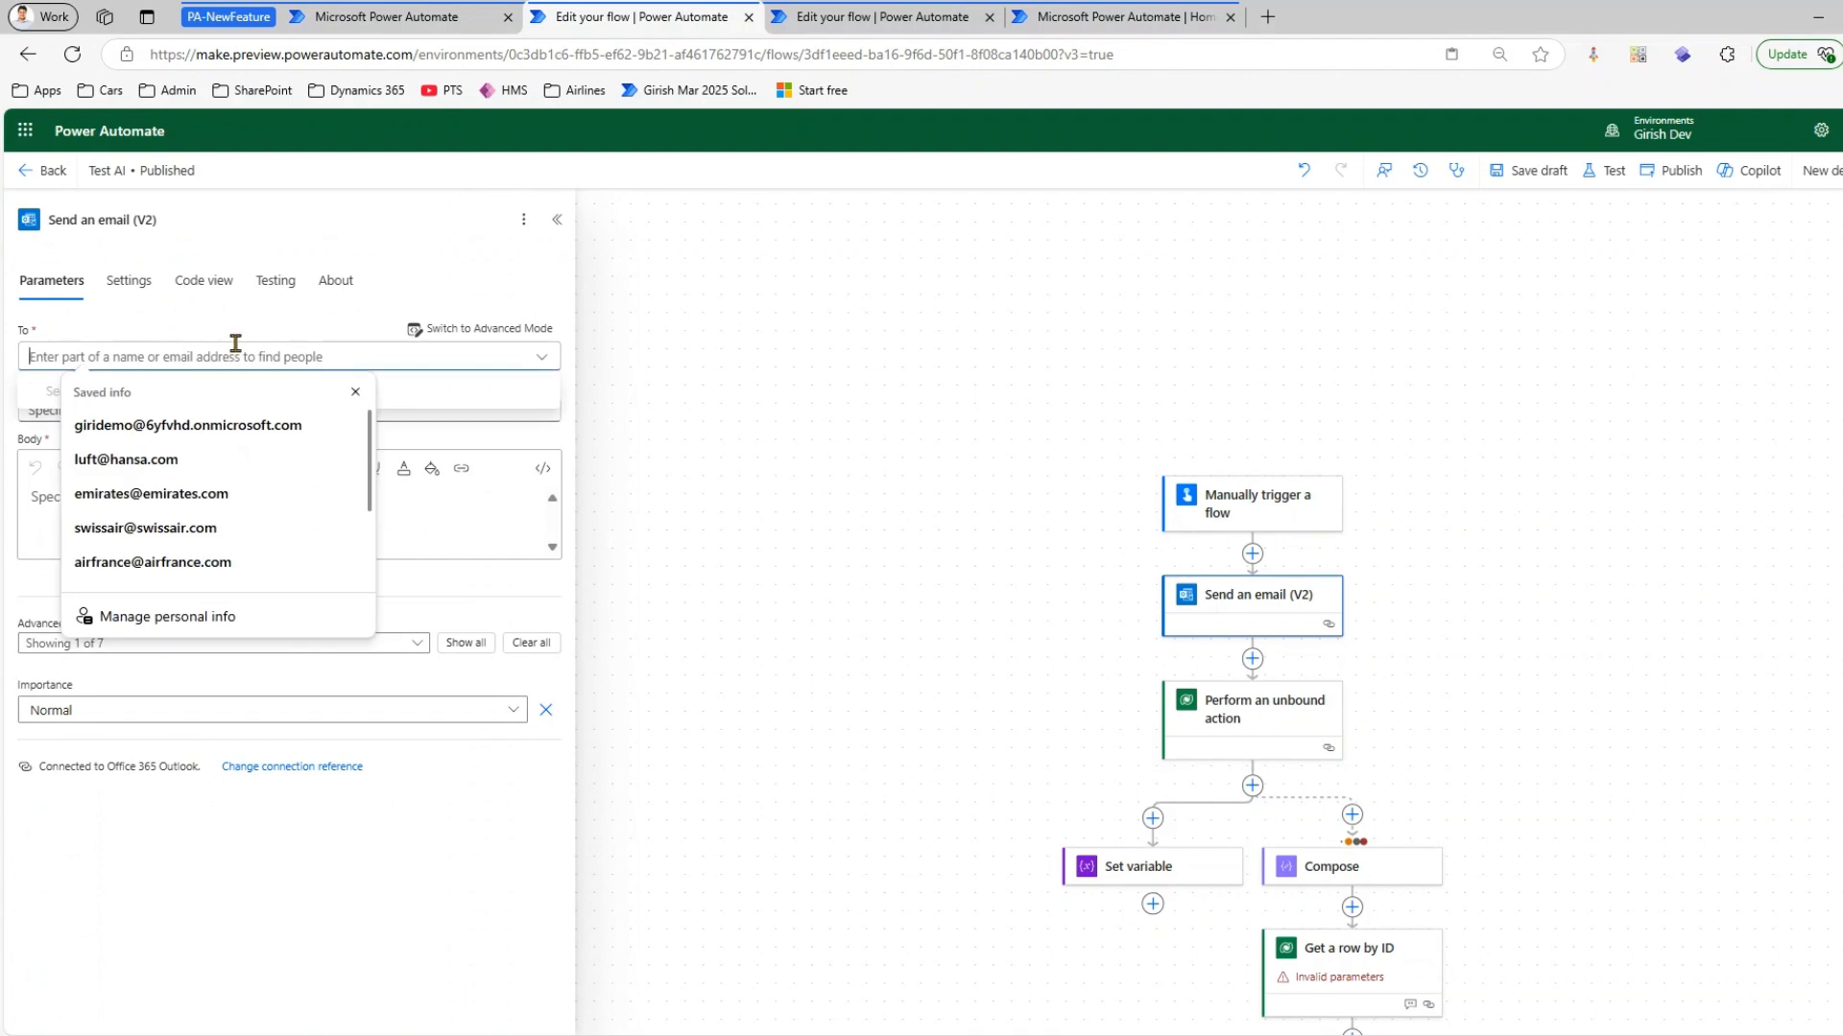
type("alex")
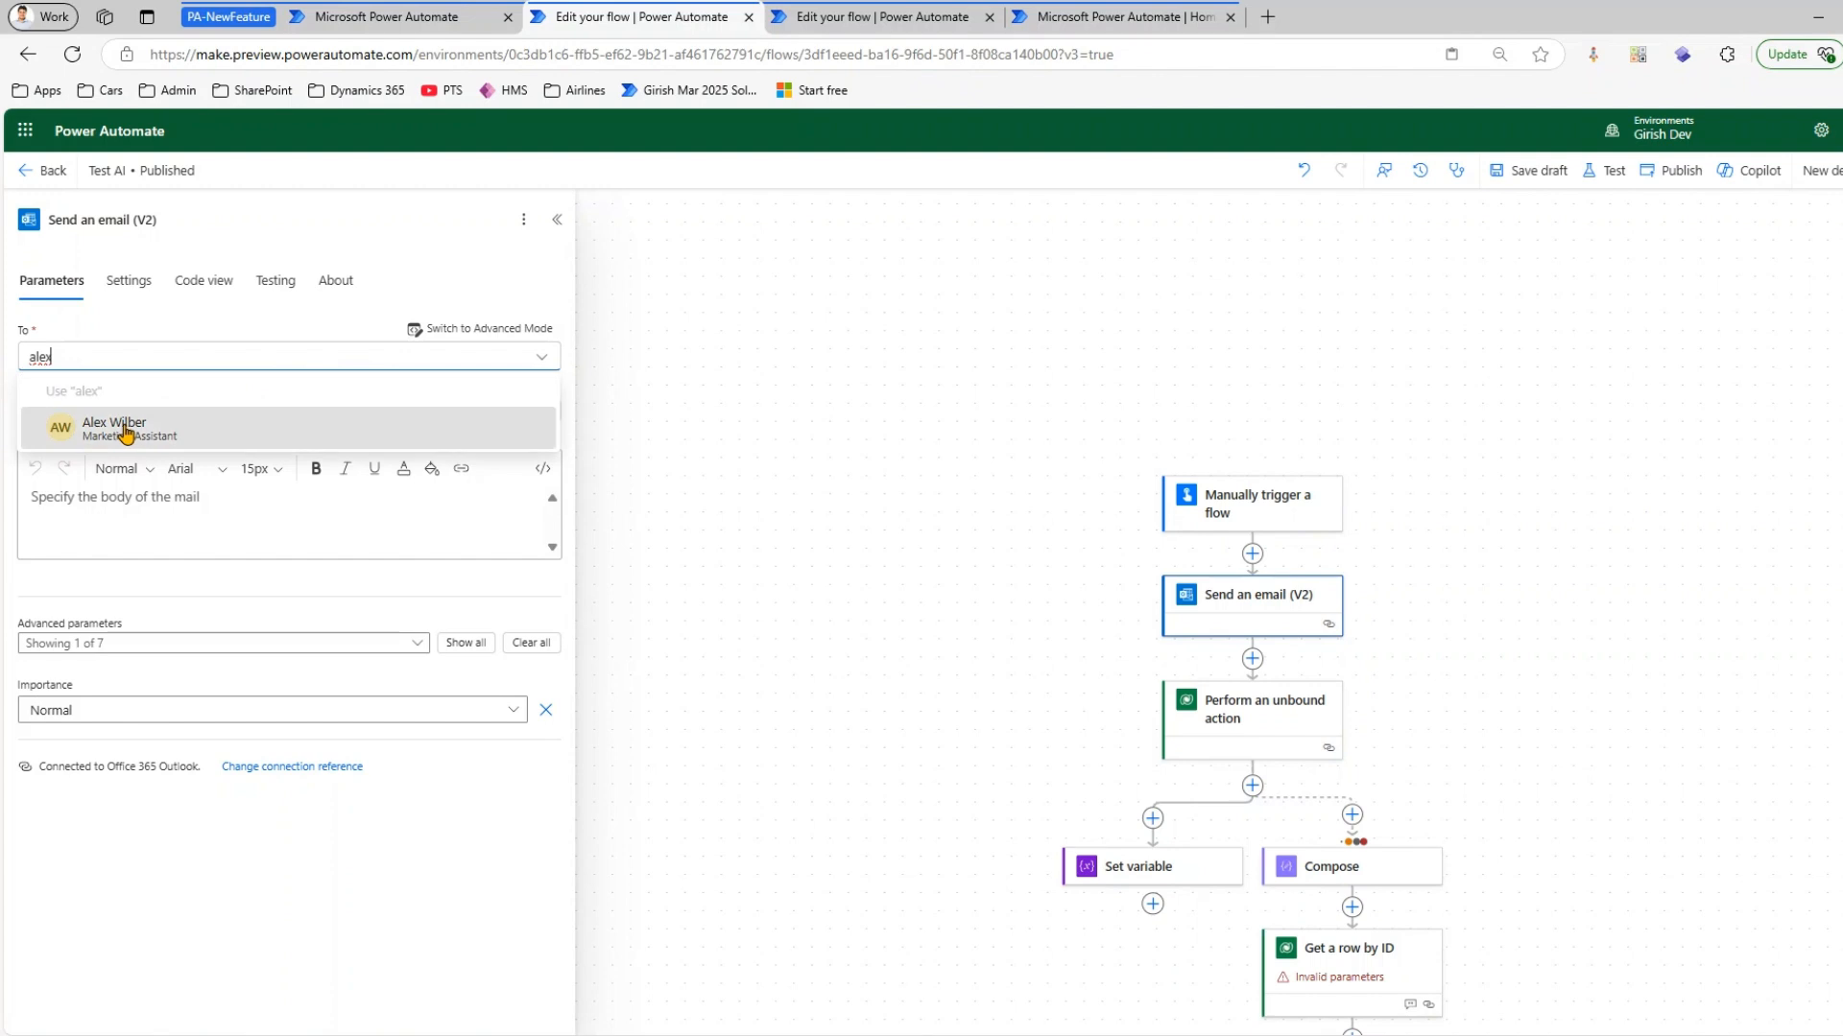
left_click(134, 432)
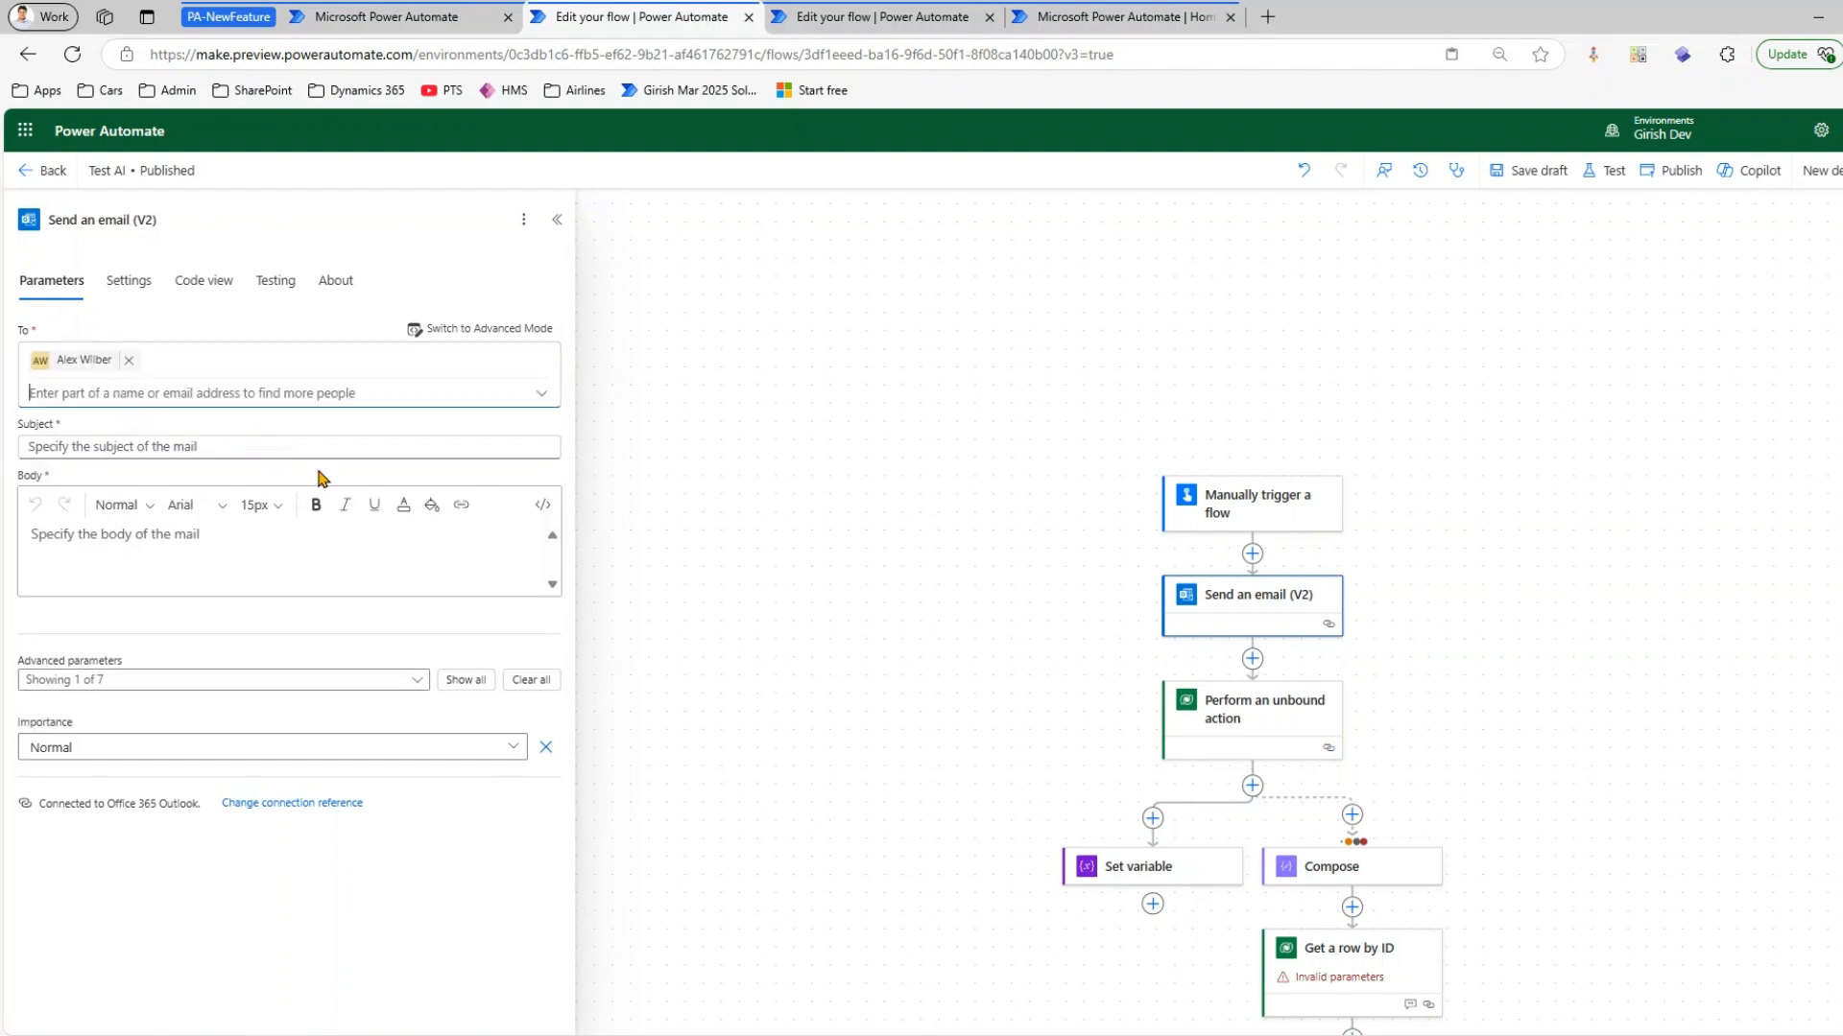
left_click(925, 420)
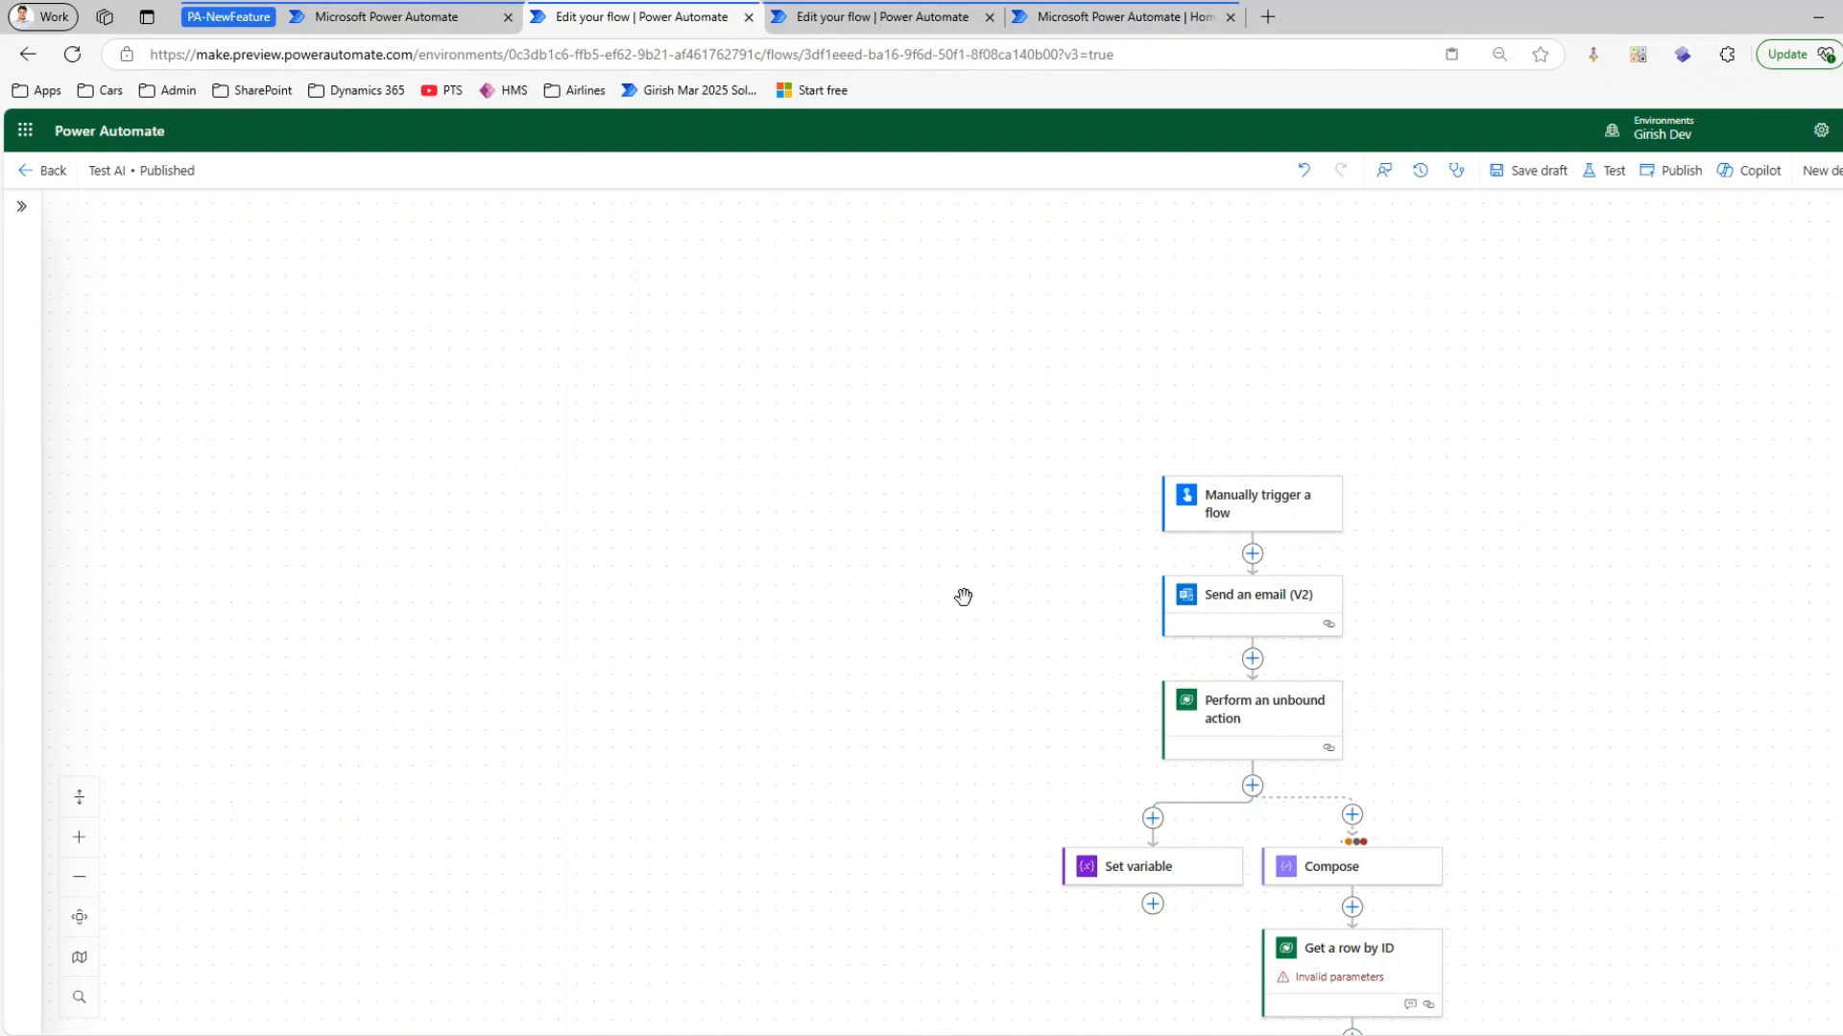
left_click_drag(1008, 576, 870, 513)
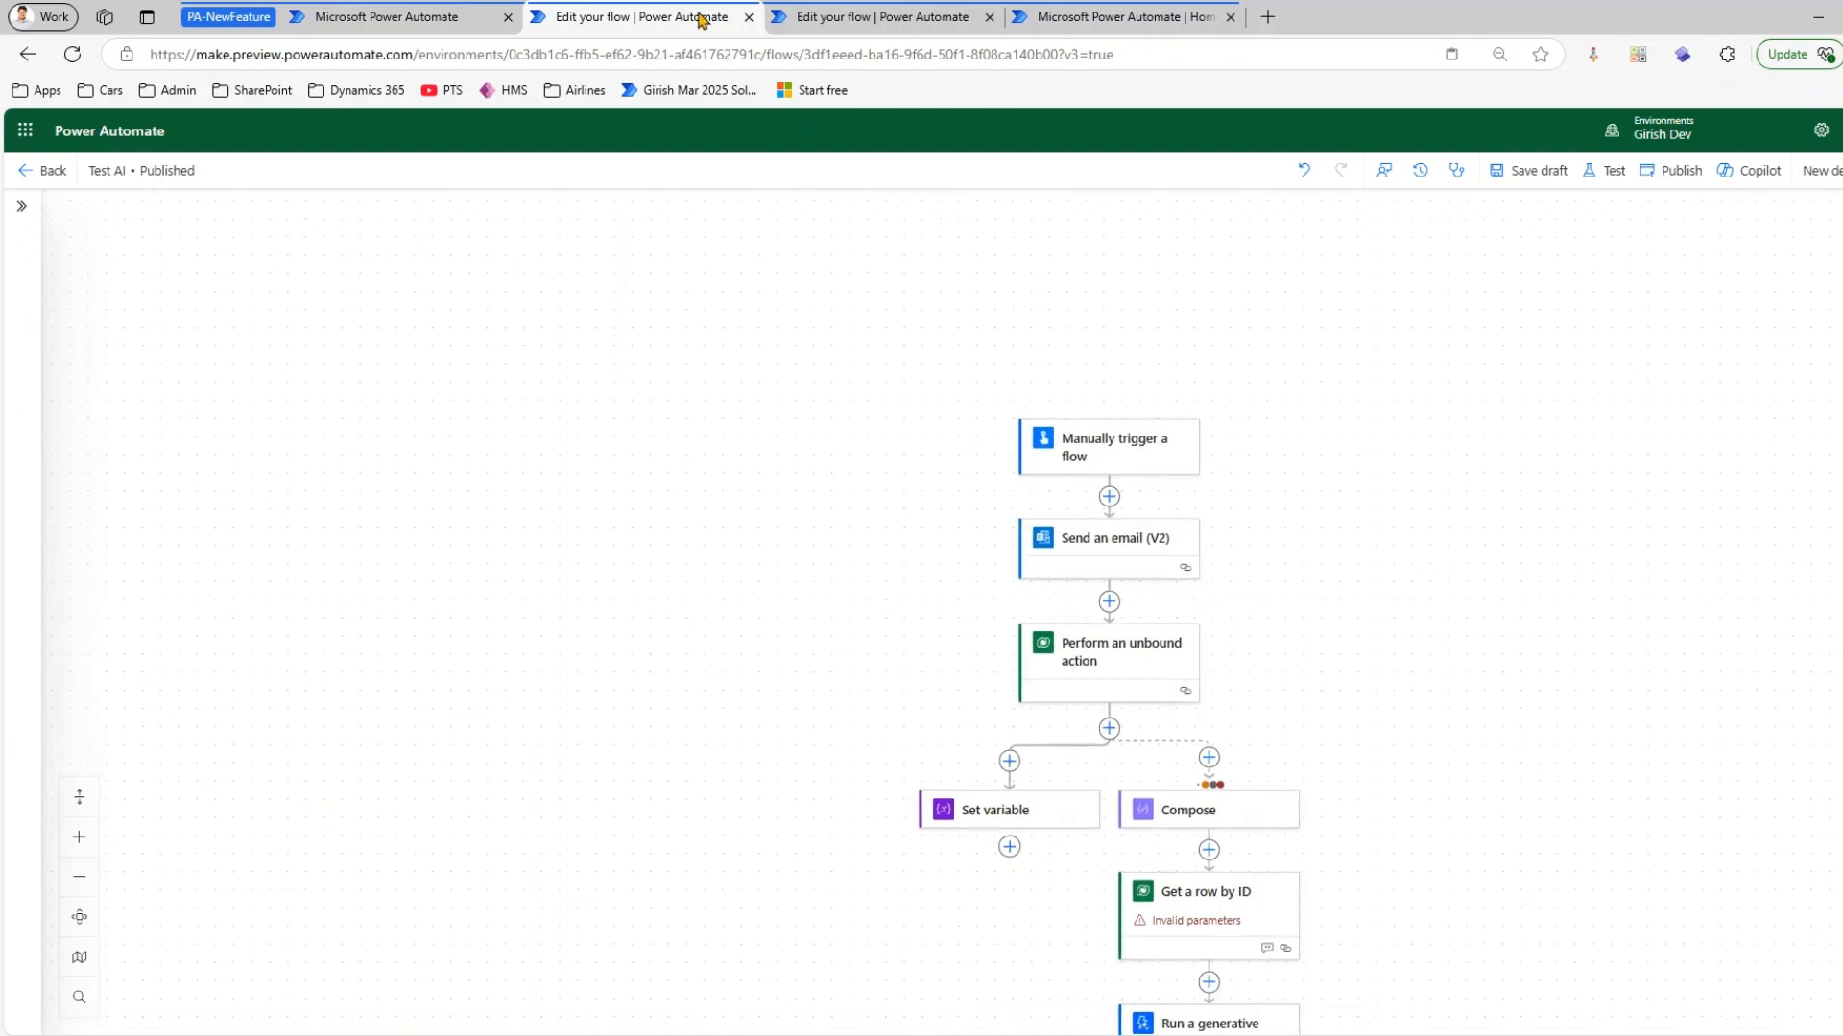
Show the Automation Center overview and view its date, flow and run status filters without applying any
left_click(357, 19)
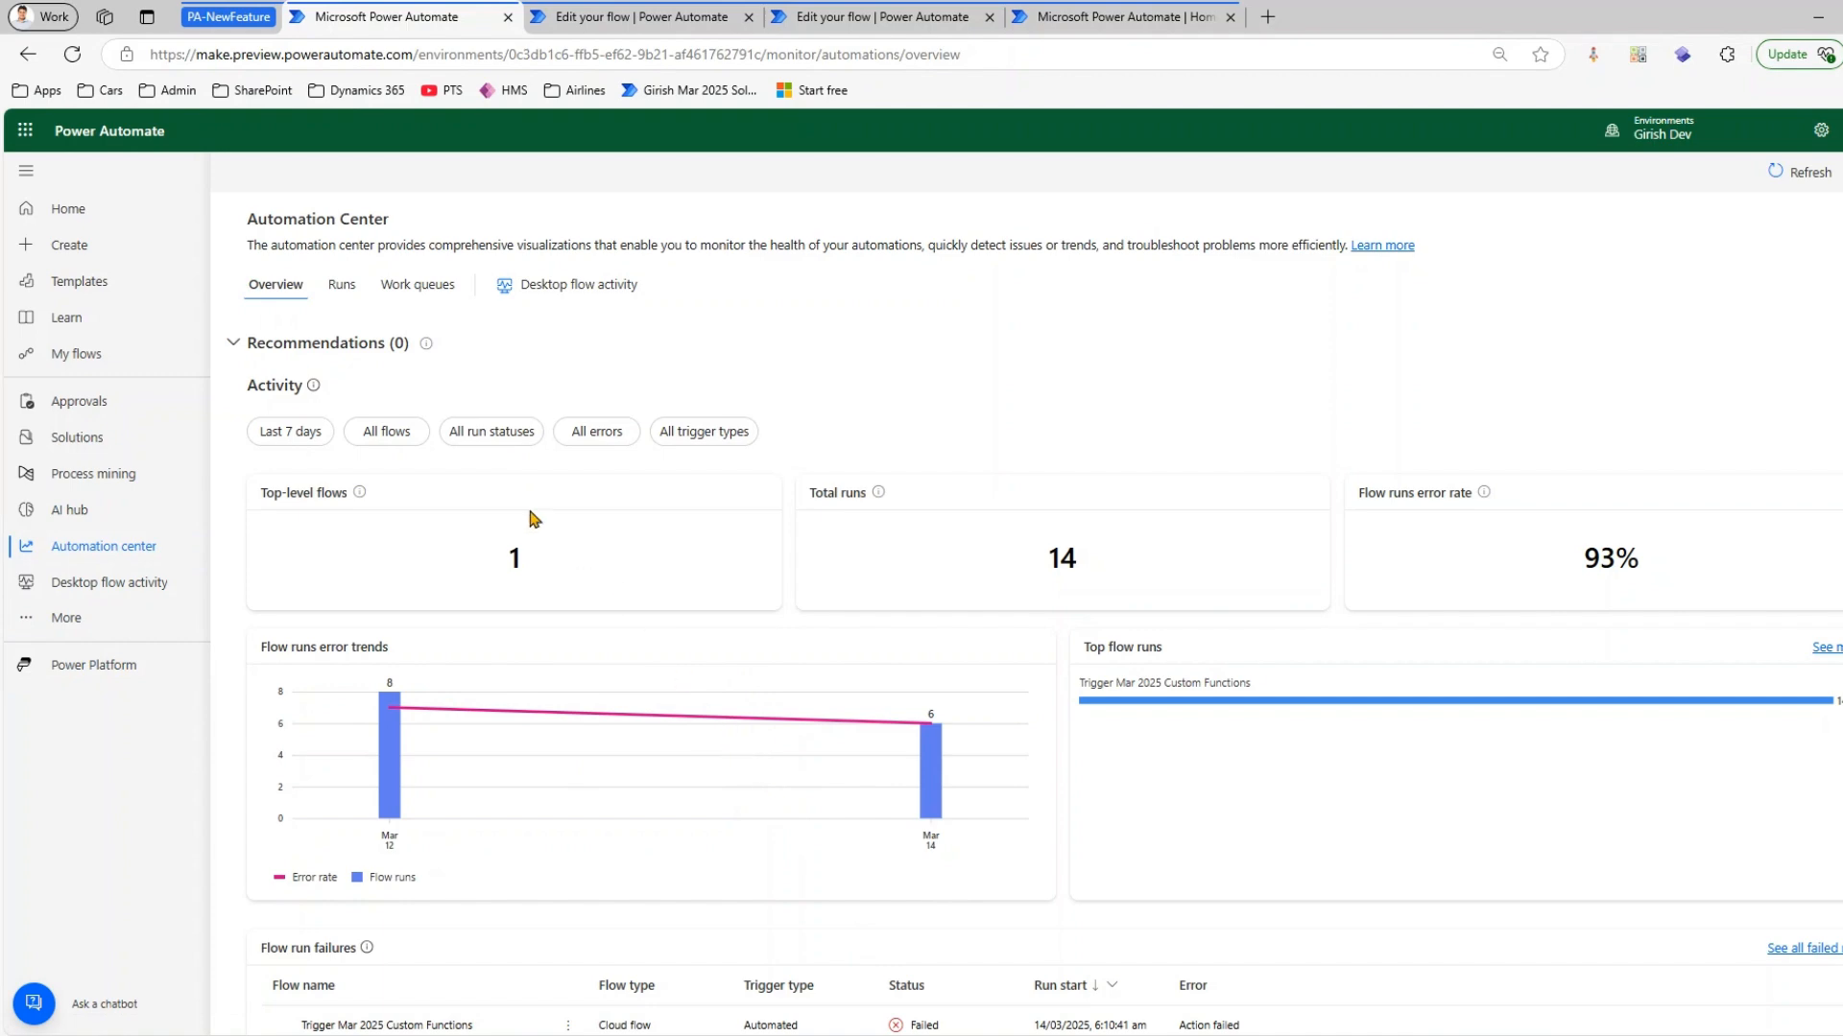
left_click(331, 432)
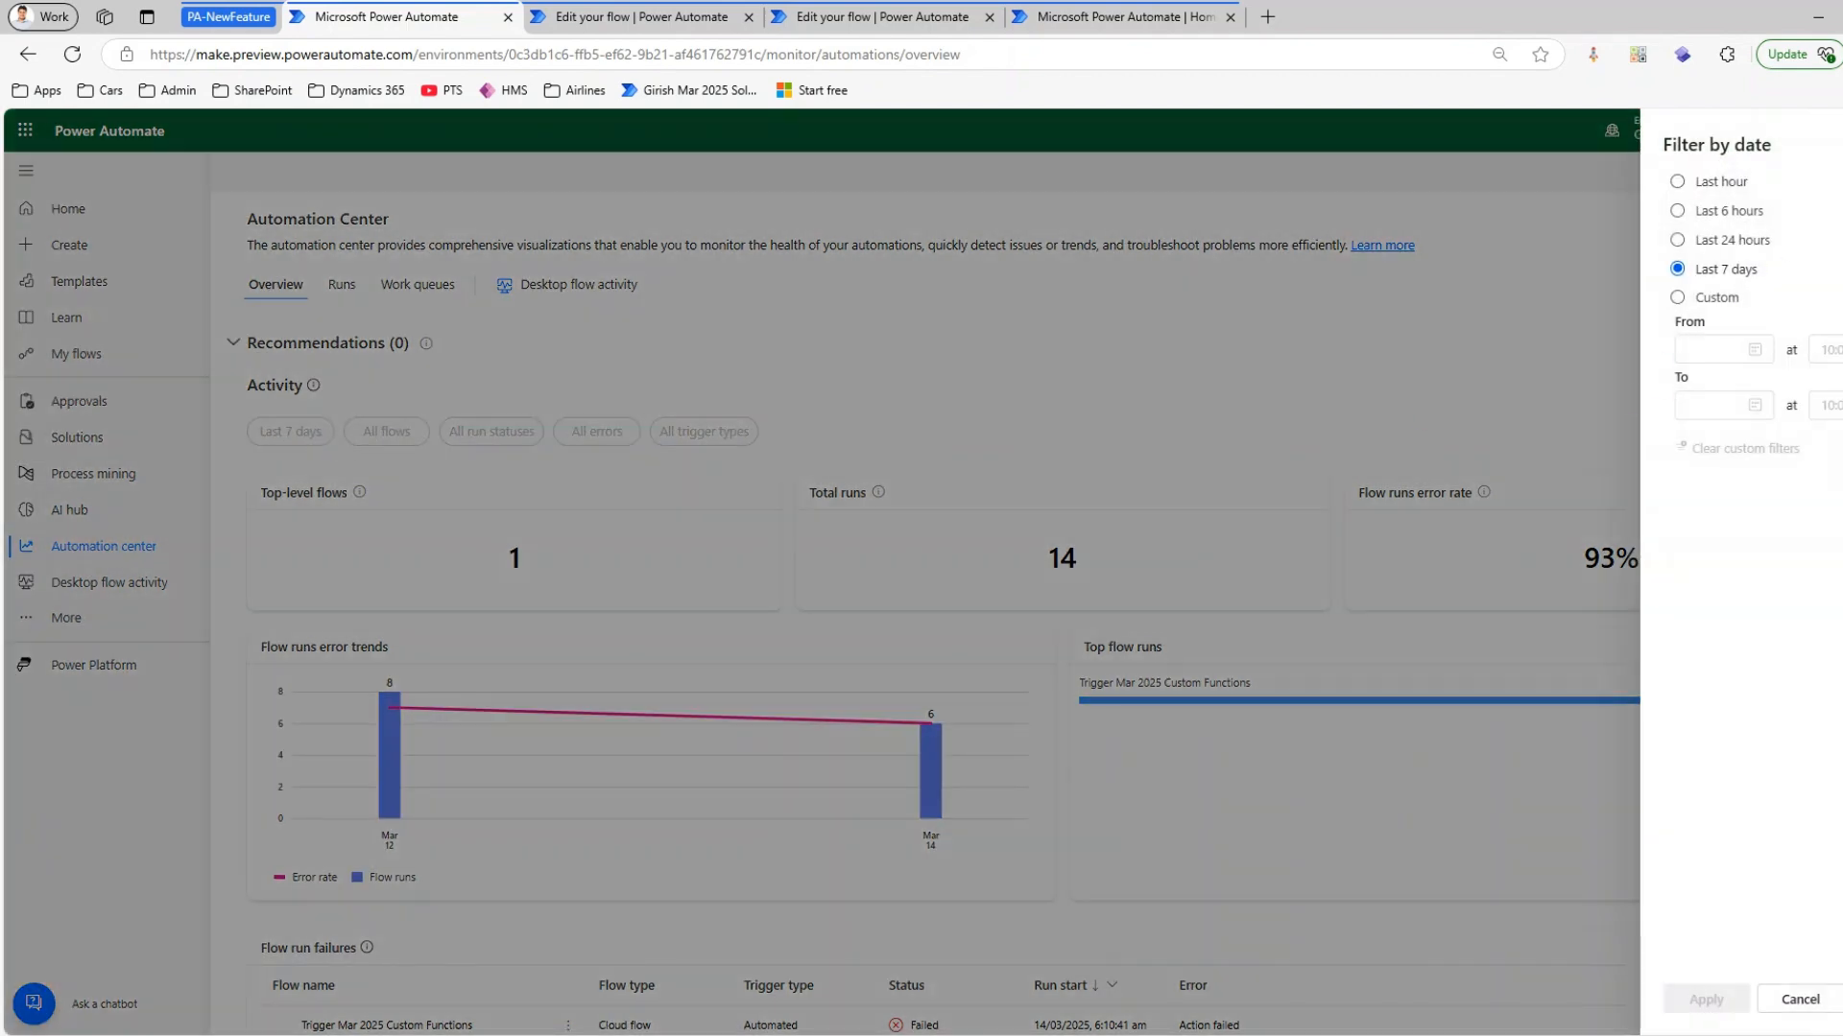
left_click(637, 502)
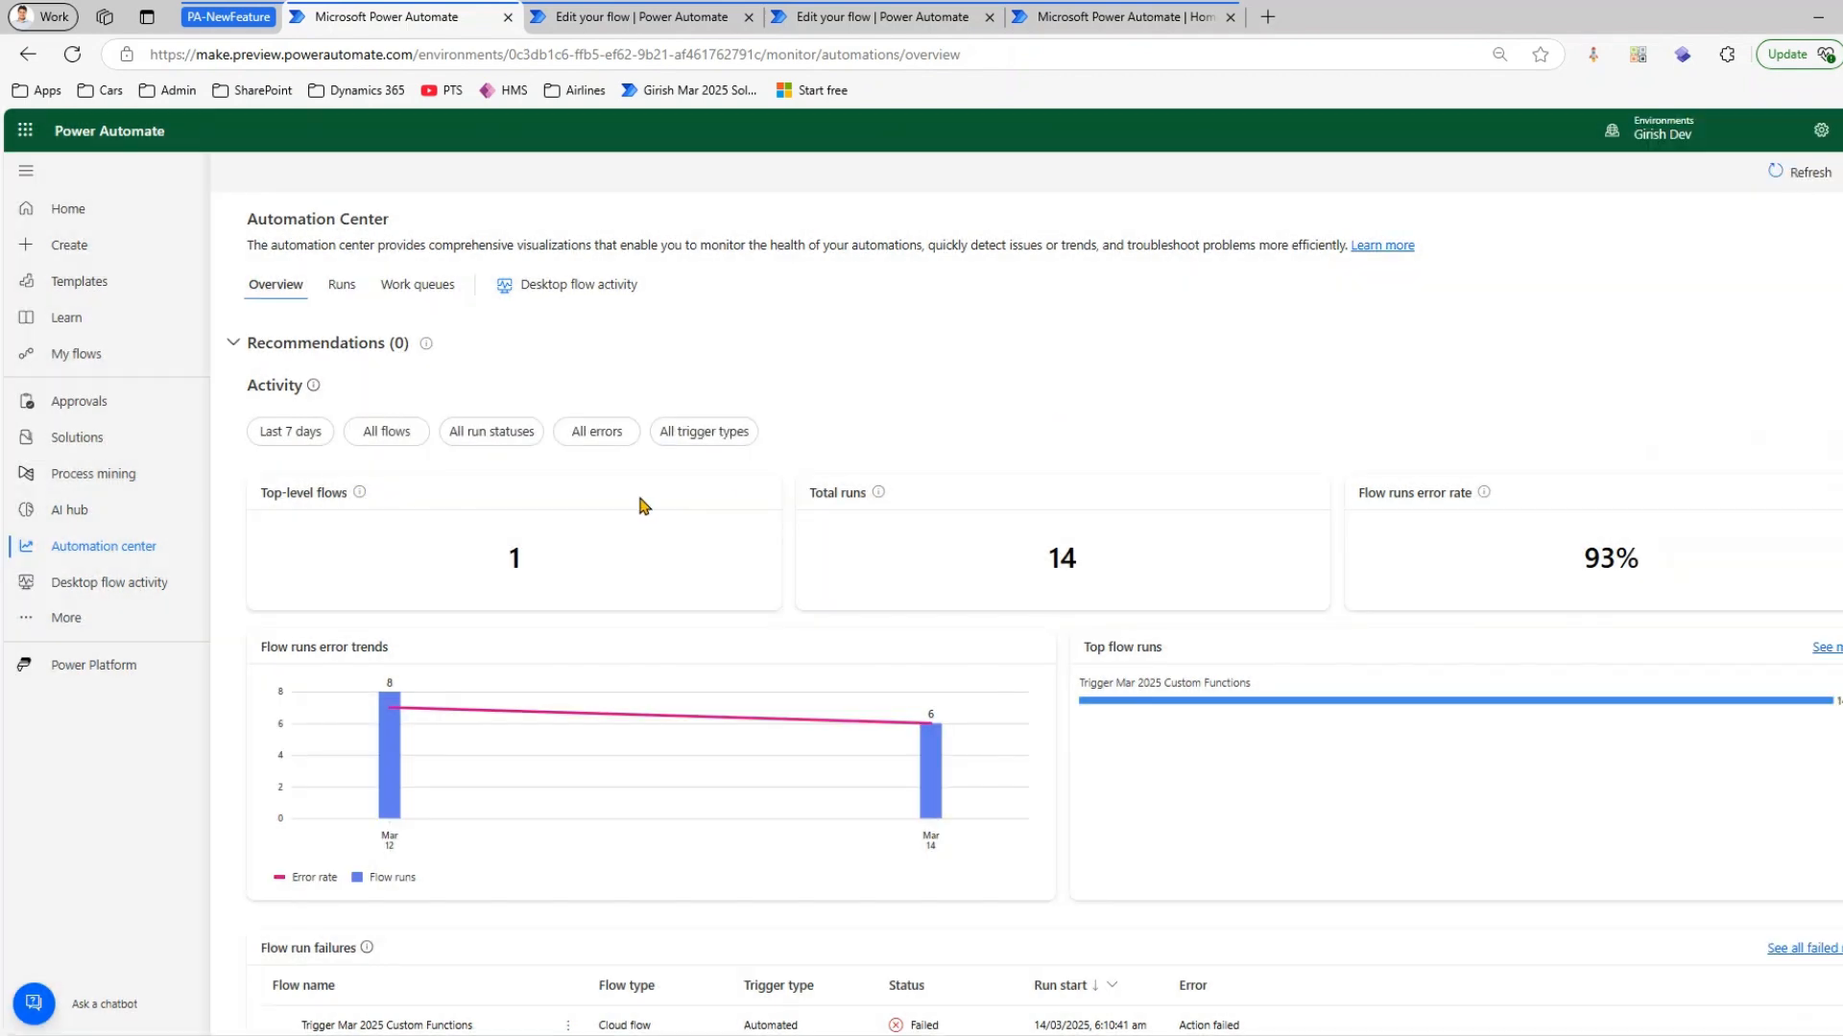
left_click(370, 431)
left_click(1823, 188)
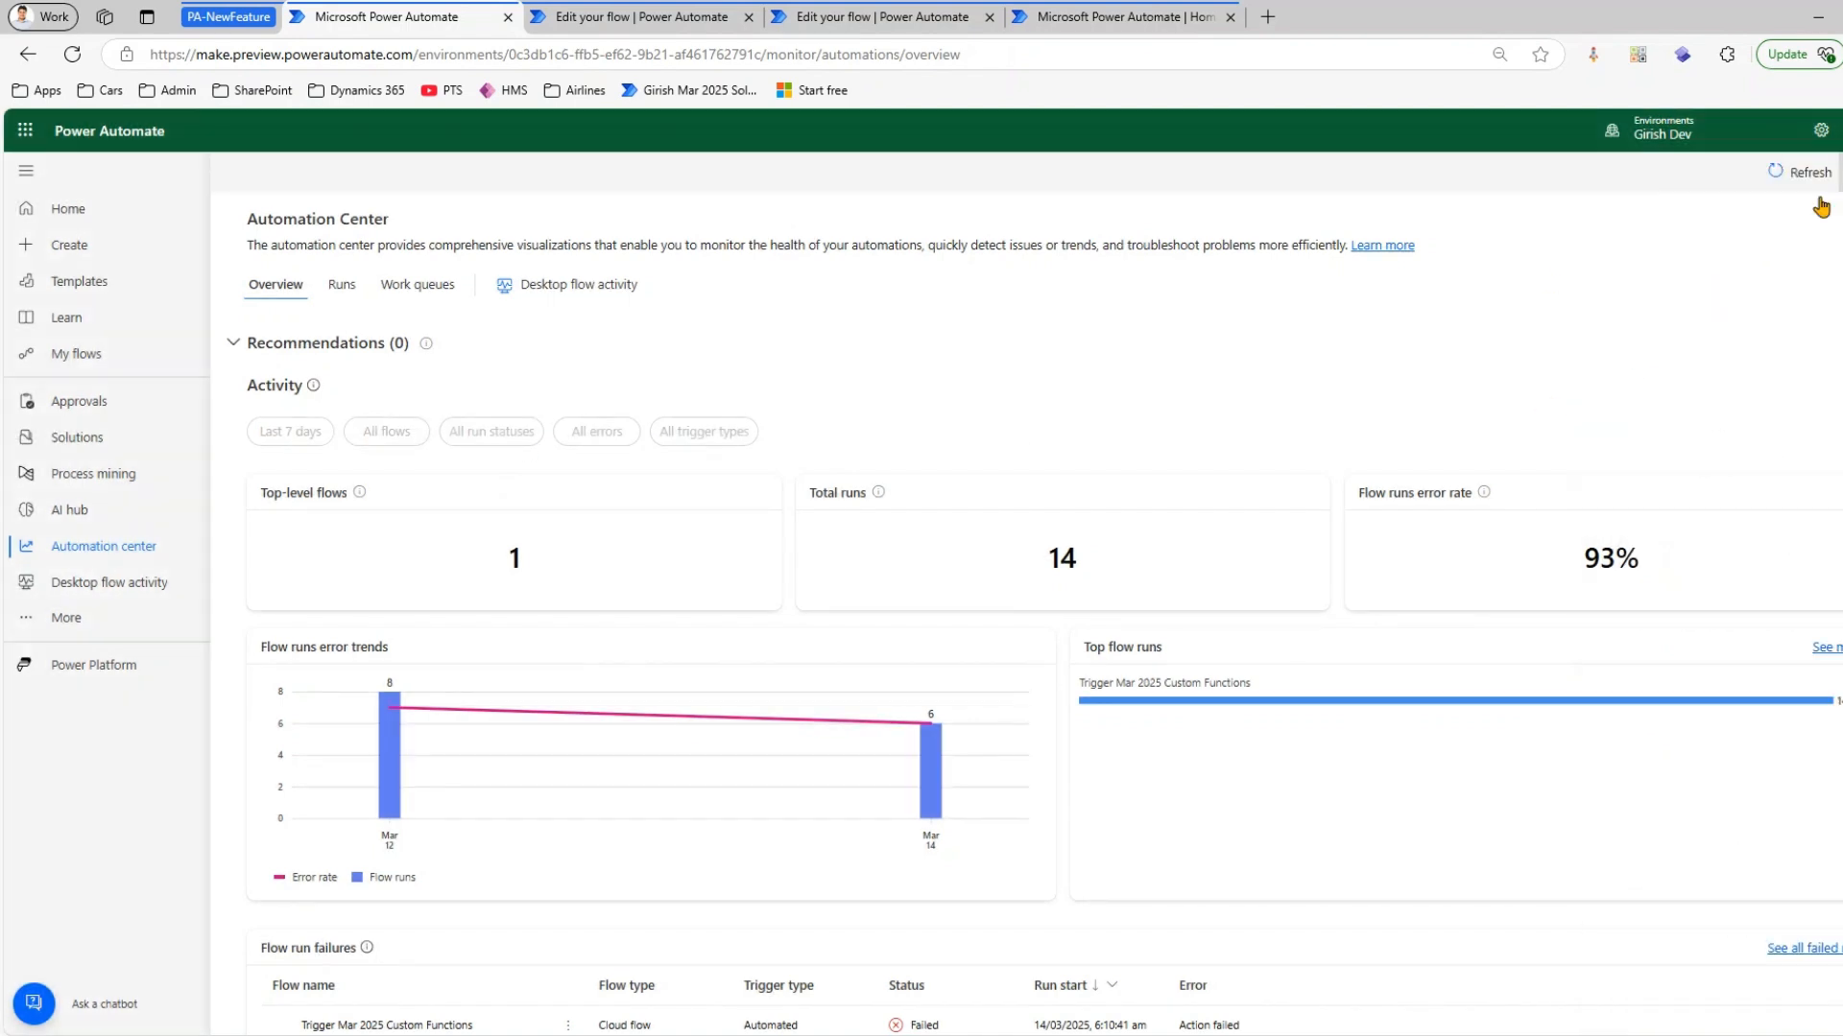
left_click(513, 434)
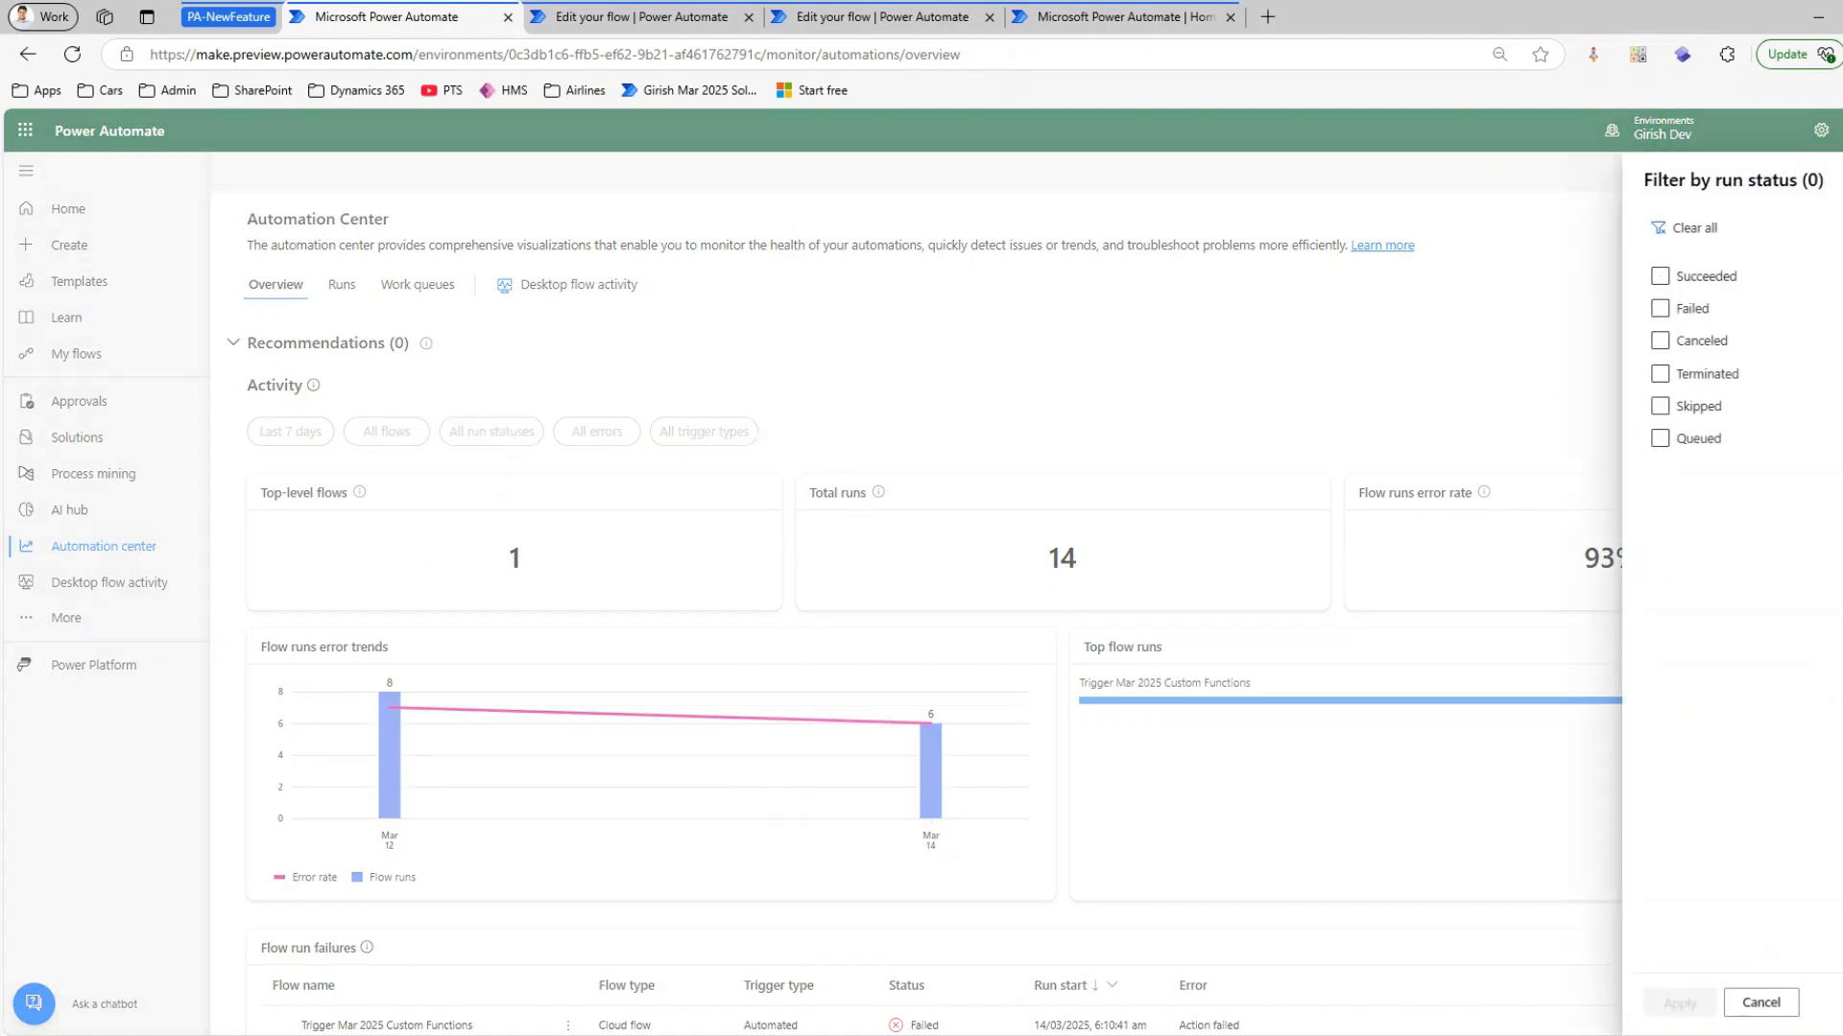
left_click(1831, 182)
Review the Automation Center's activity metrics and open the failed flow Trigger Mar 2025 Custom Functions from the run failures
scroll(652, 979, "down", 3)
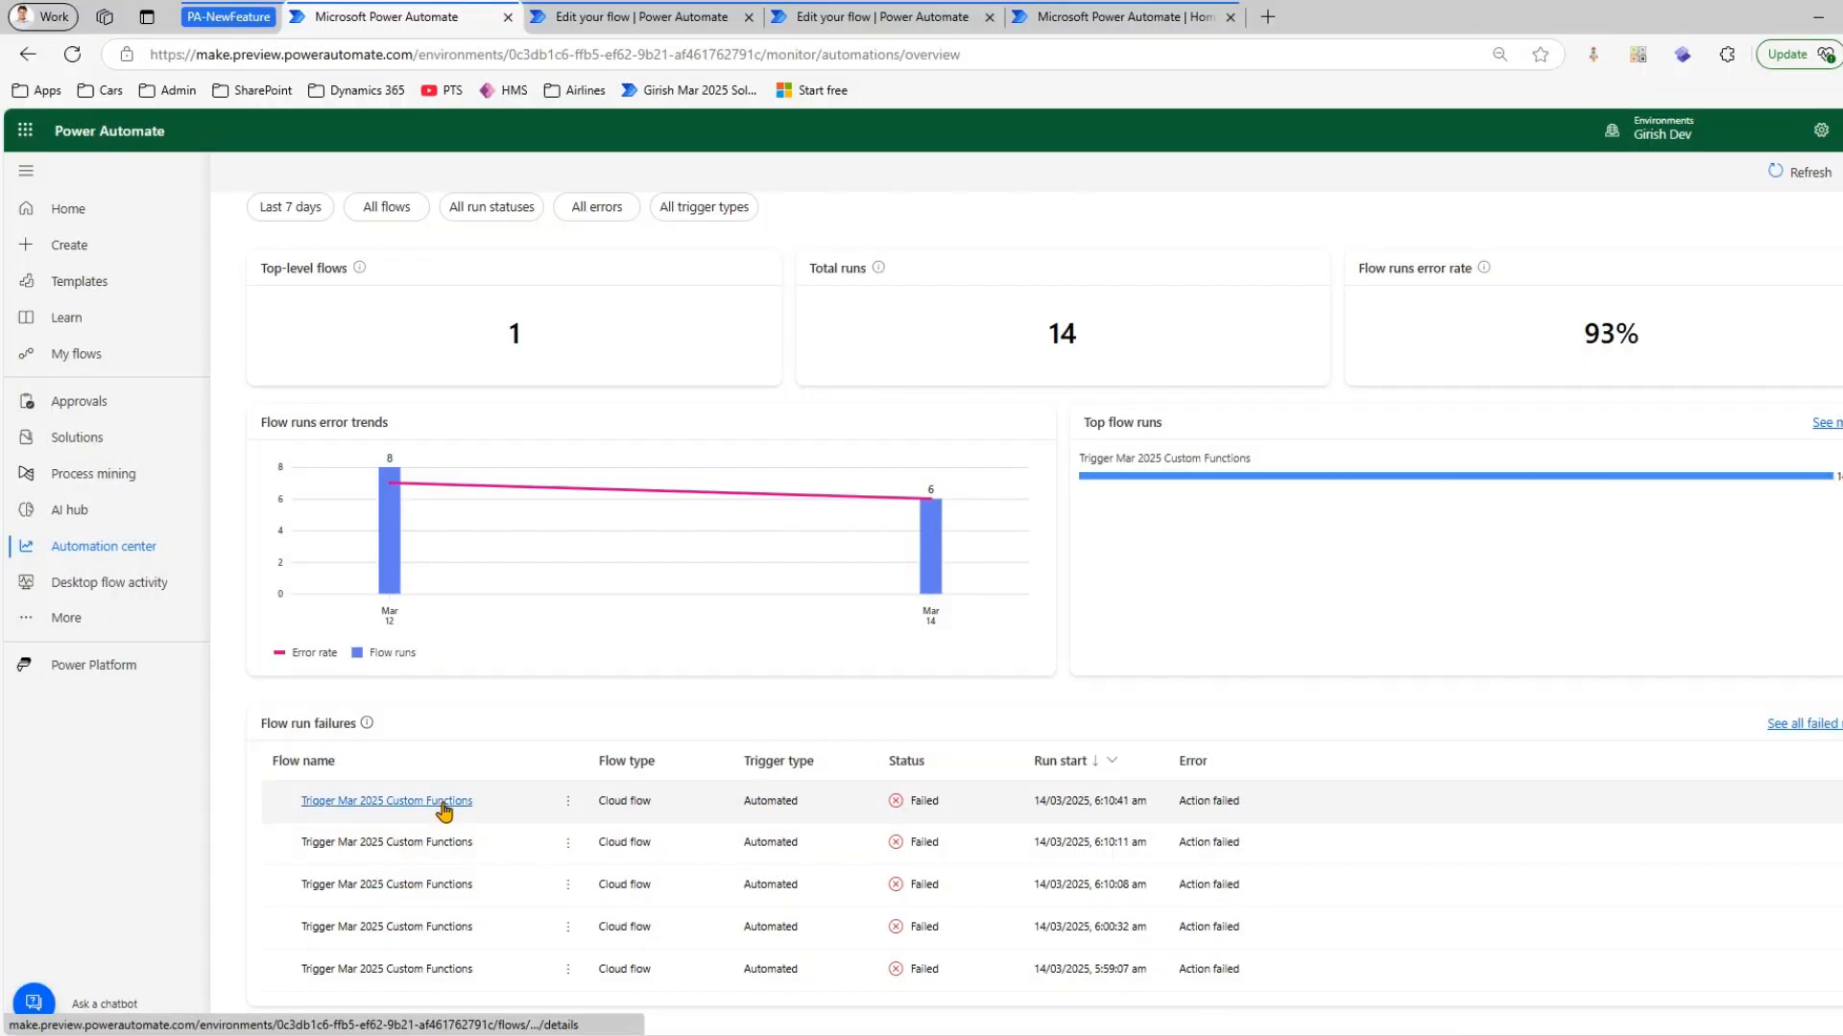
left_click(444, 802)
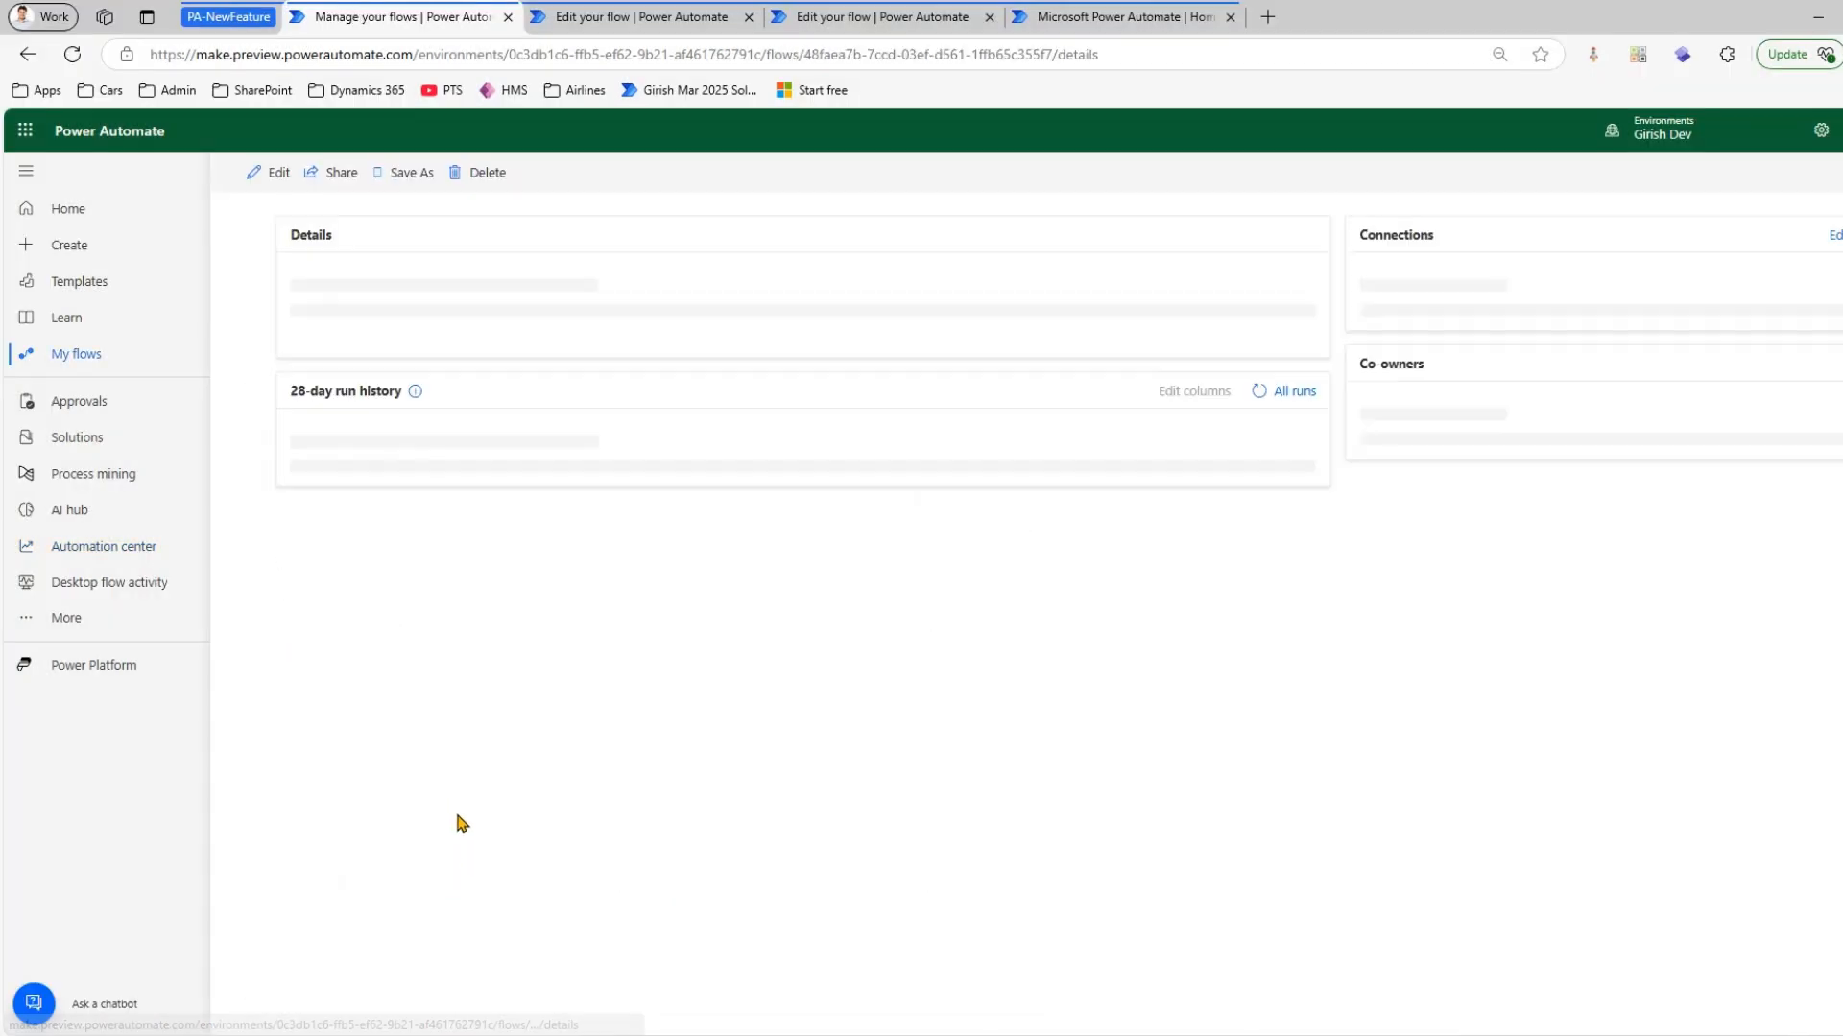